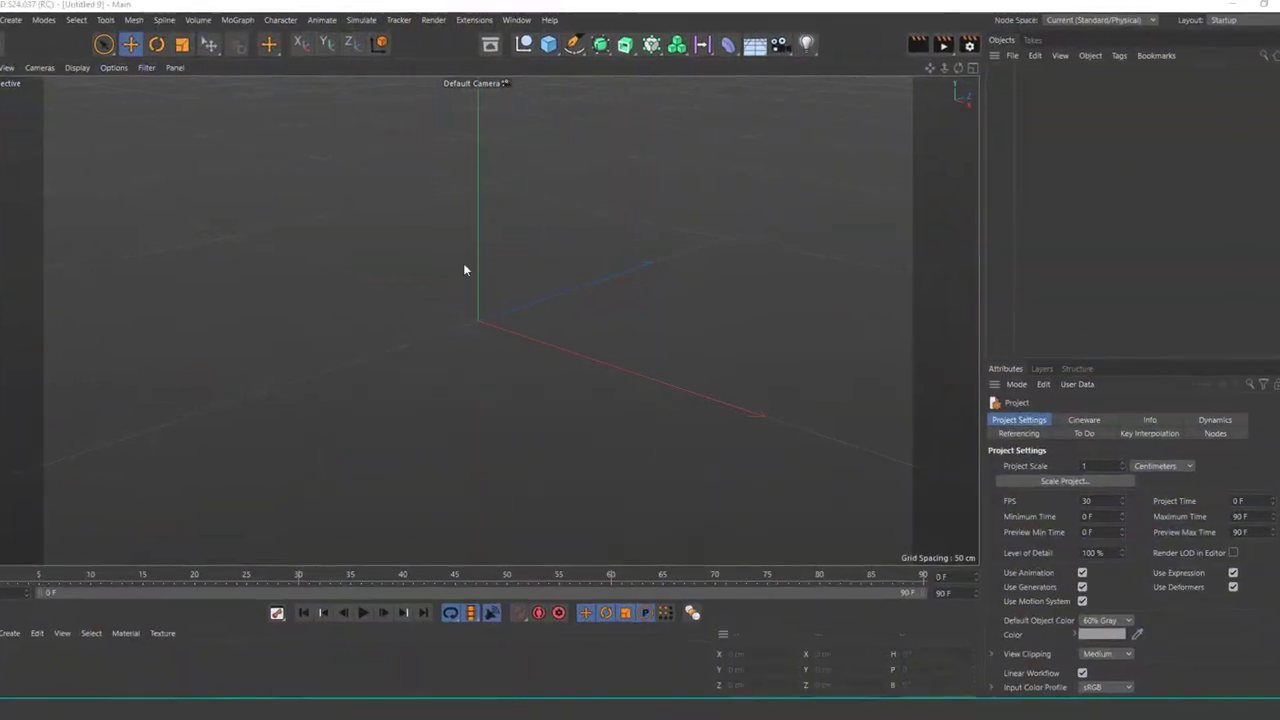
Step: Add a Cube and shrink it to 2 × 2 × 2 cm
click(558, 50)
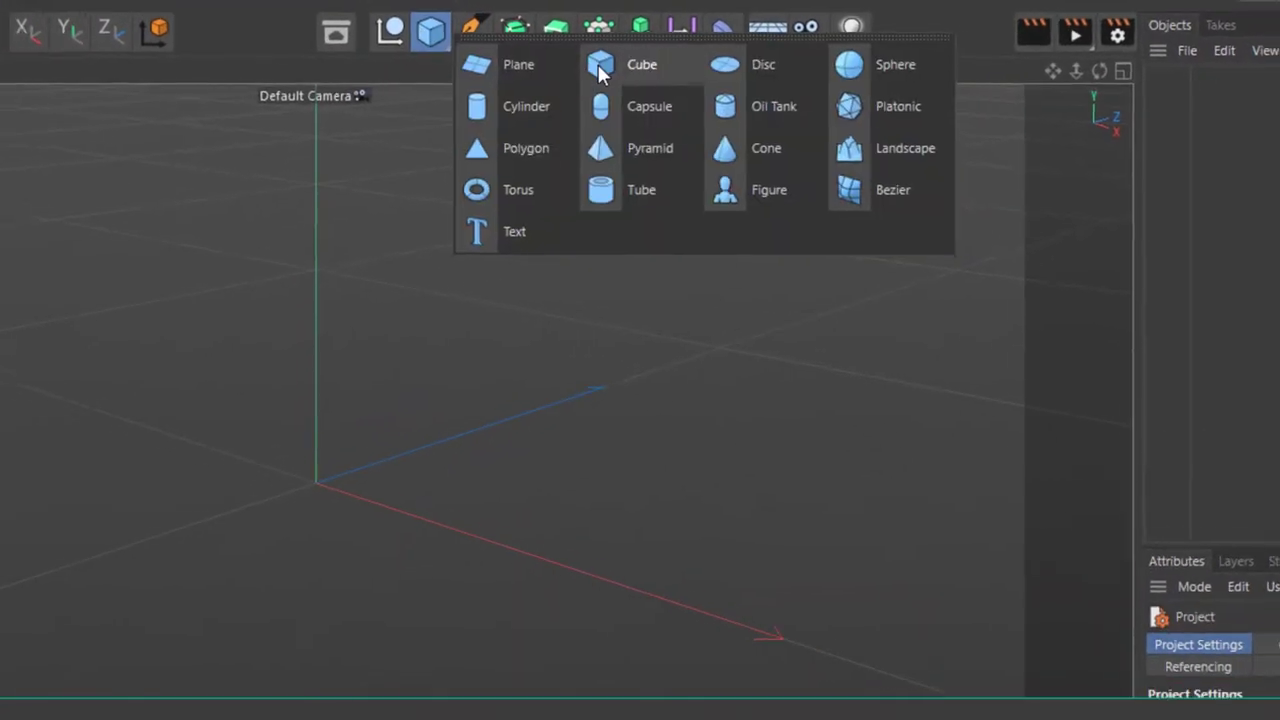
click(602, 68)
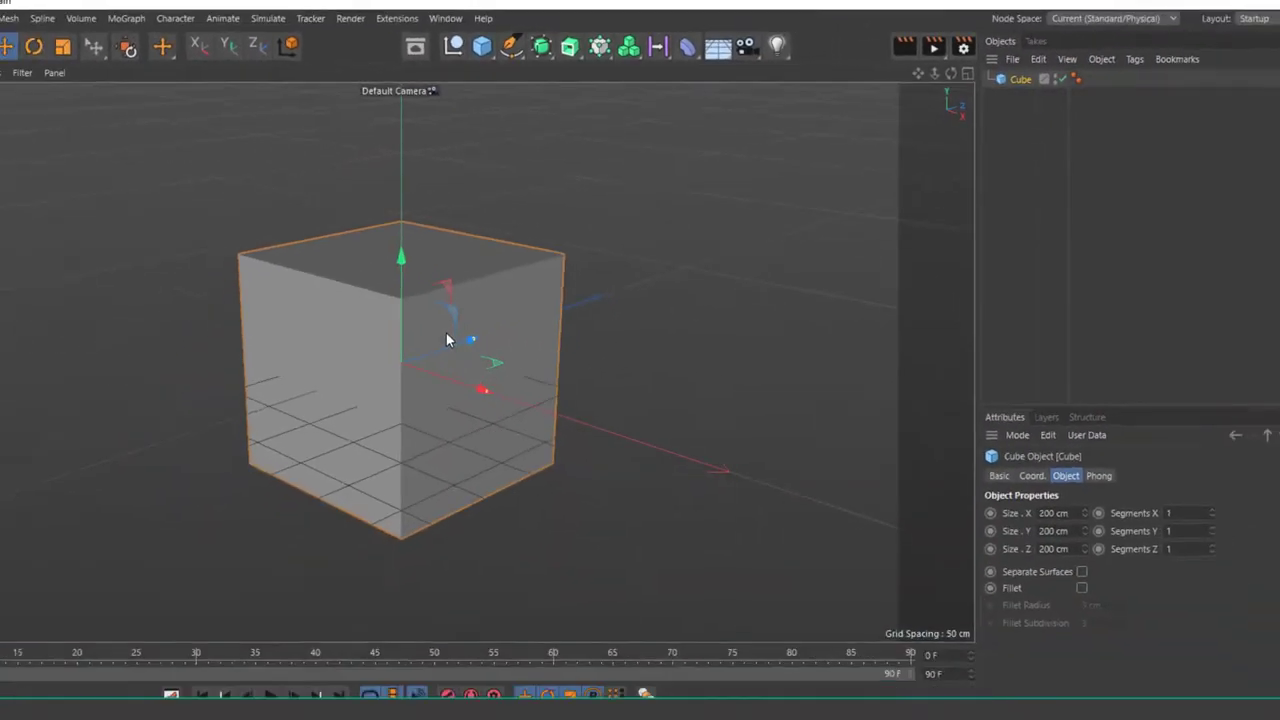
text(2)
key(Tab)
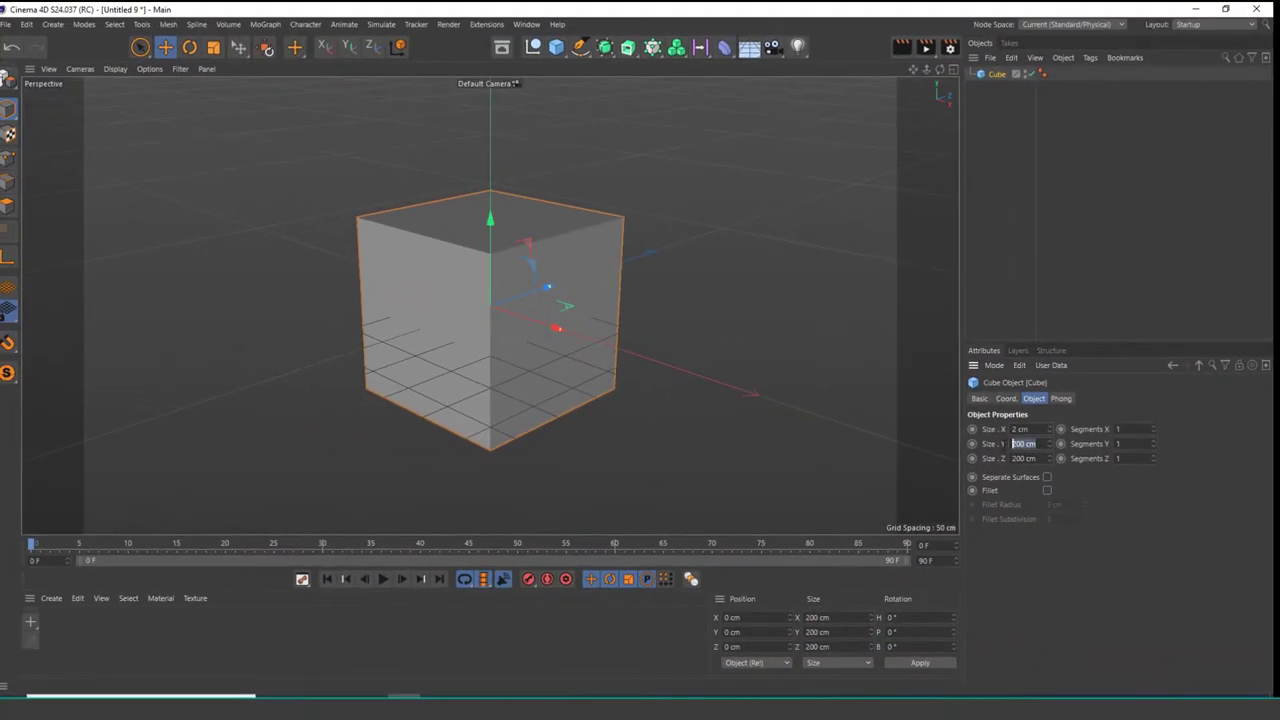
text(2)
key(Return)
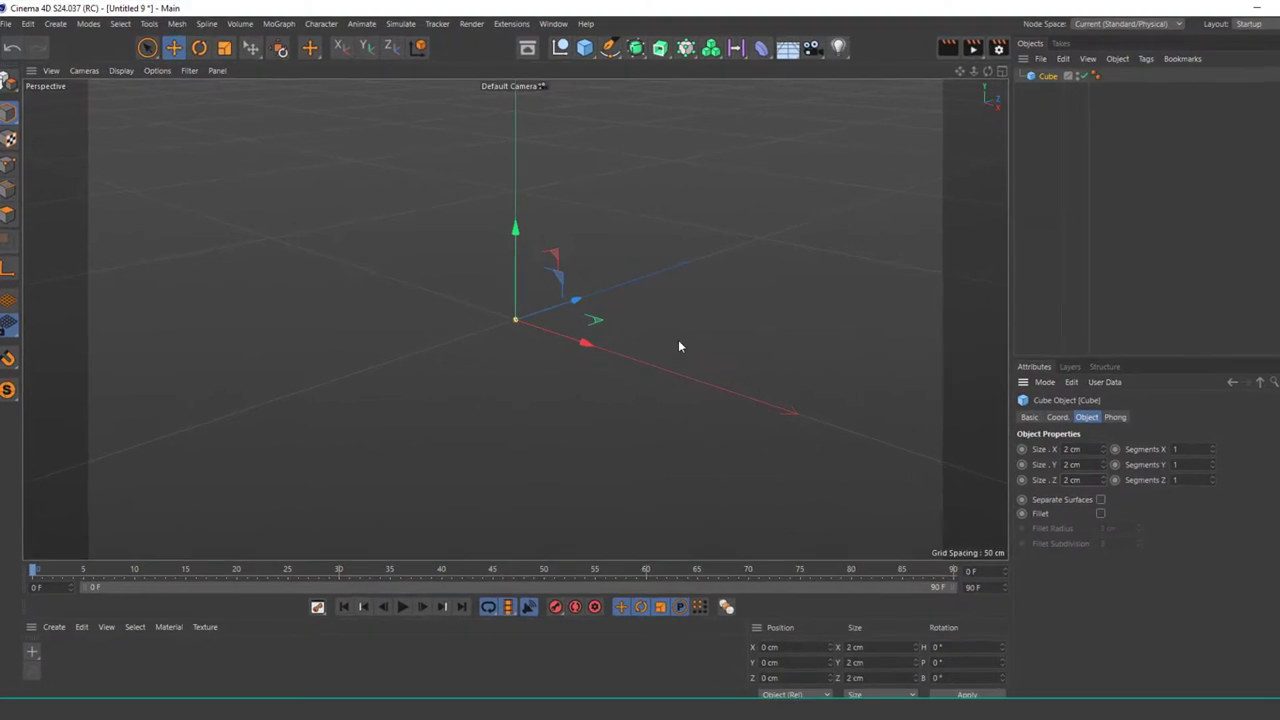
click(104, 29)
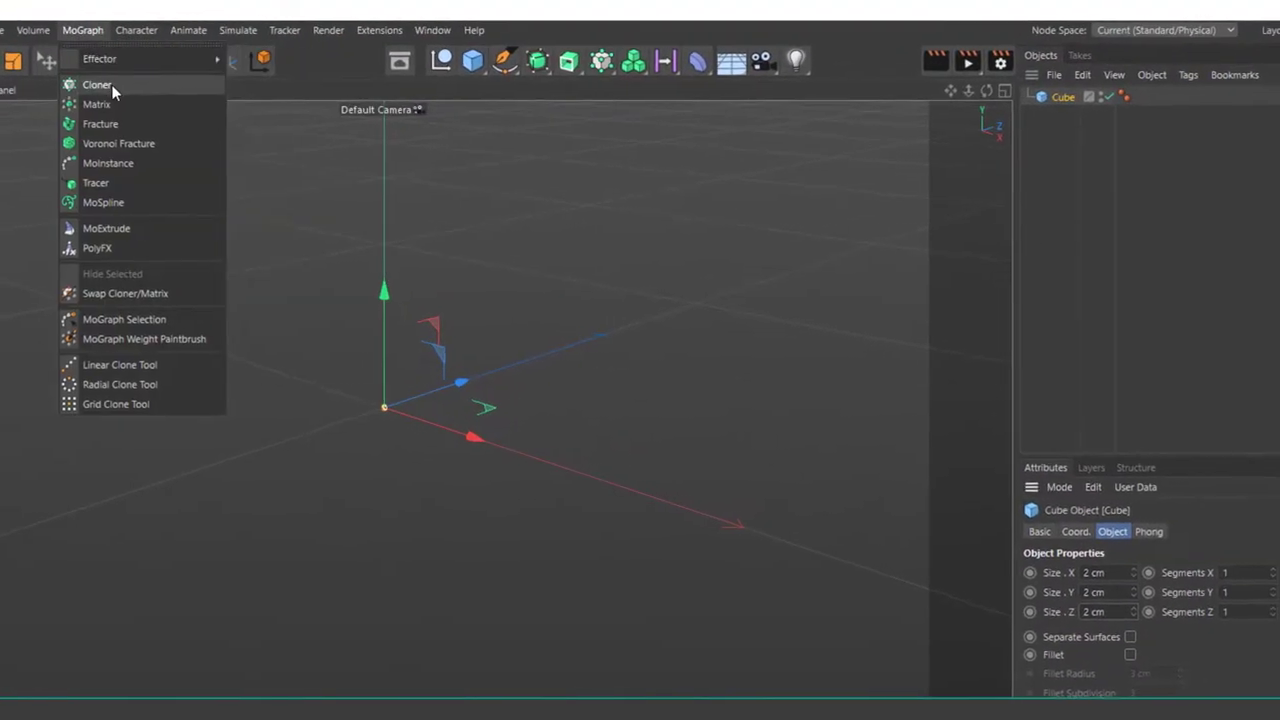
Step: Put the cube under a new Cloner with a 23 × 1 × 123 grid at 2 cm spacing
click(111, 84)
drag(922, 98, 922, 98)
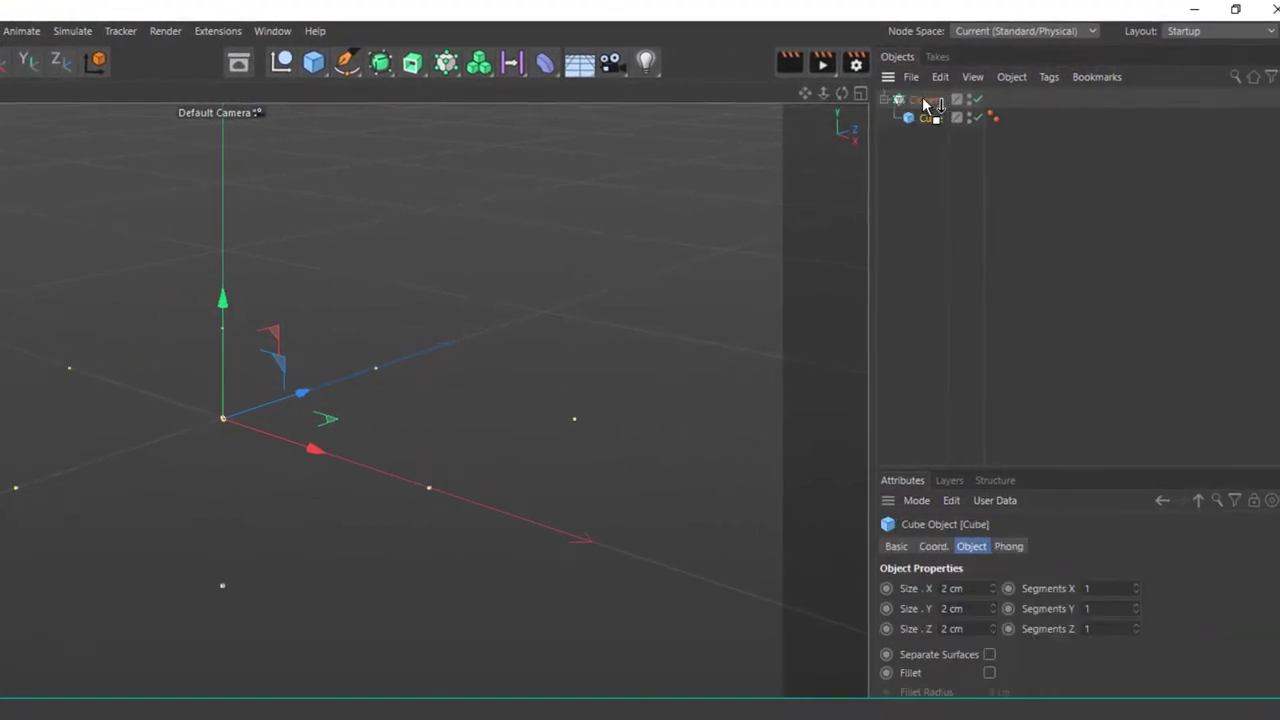
click(922, 98)
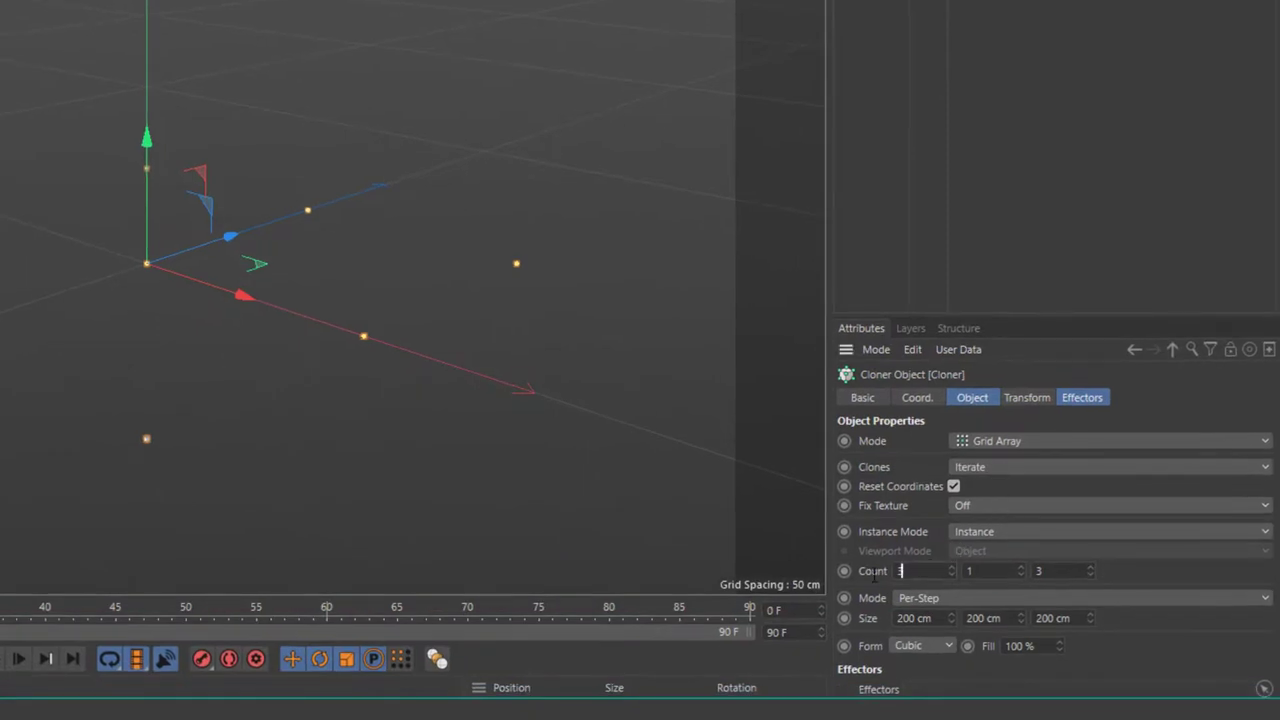
text(2312)
text(3)
key(Tab)
text(2)
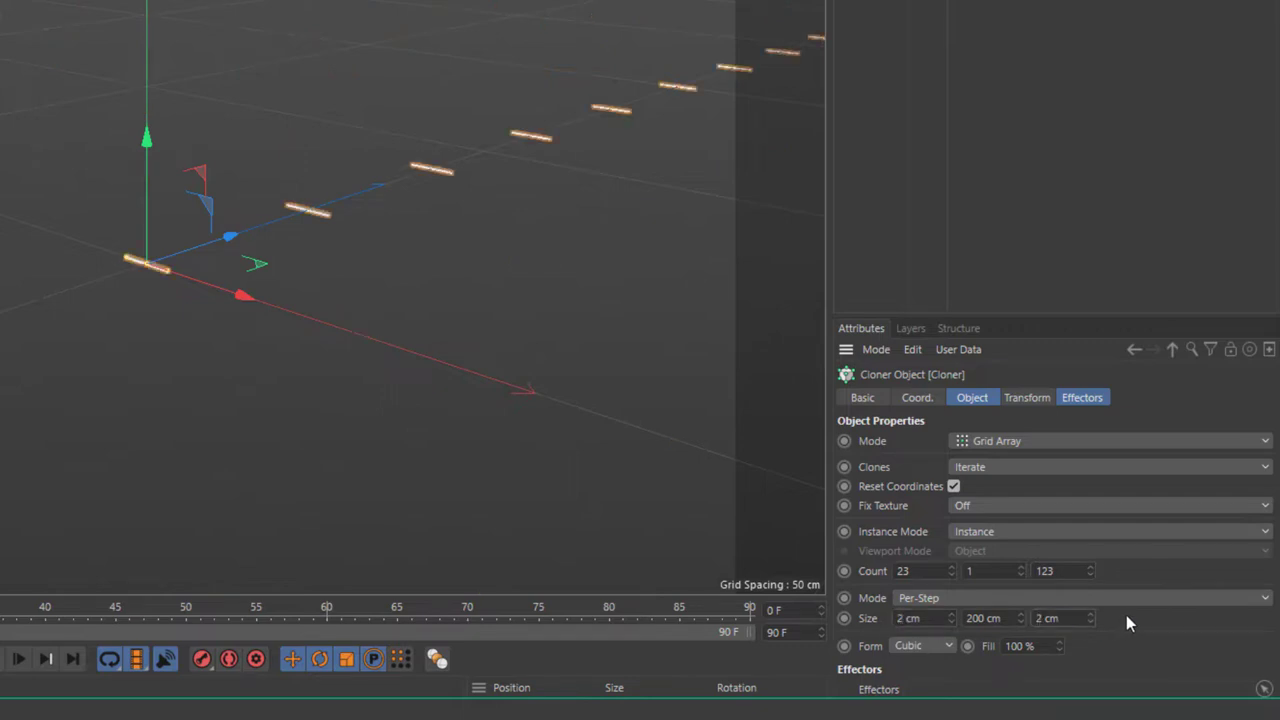
key(Return)
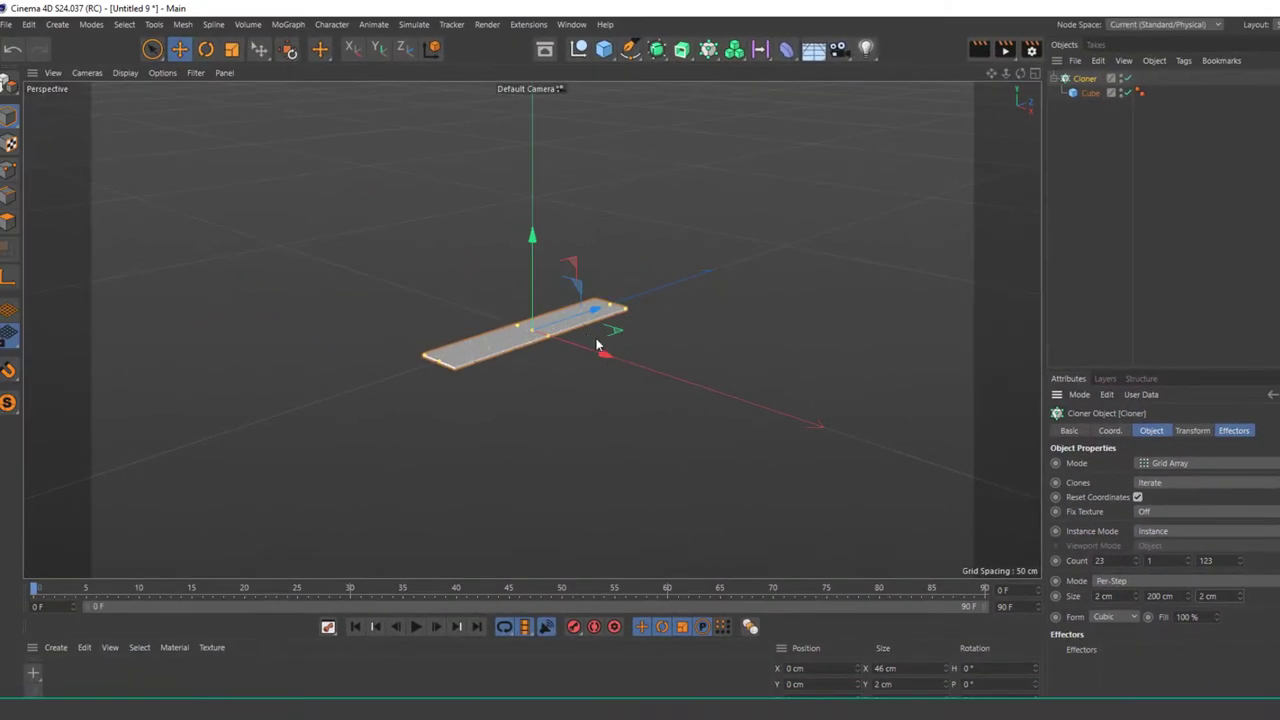
Step: Switch the viewport display to Gouraud Shading (Lines)
scroll(613, 273, up, 3)
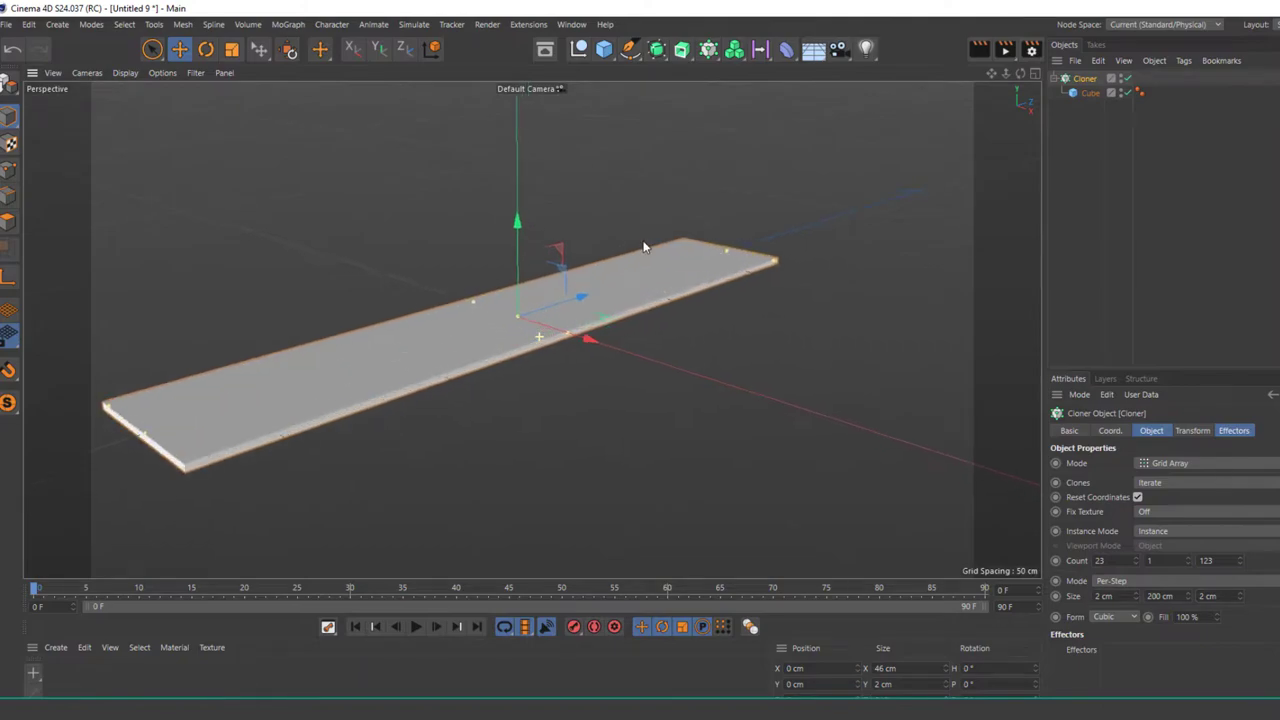
scroll(643, 249, up, 2)
scroll(545, 347, up, 2)
scroll(546, 261, up, 3)
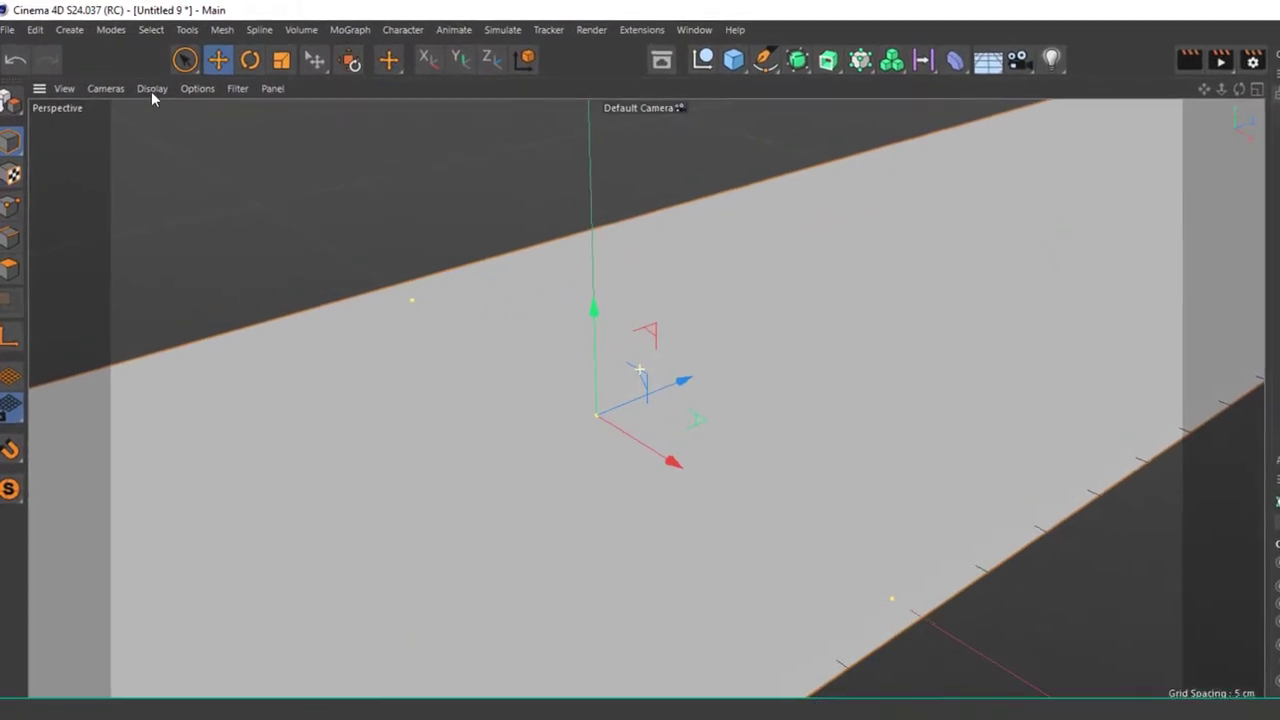
click(125, 72)
click(178, 110)
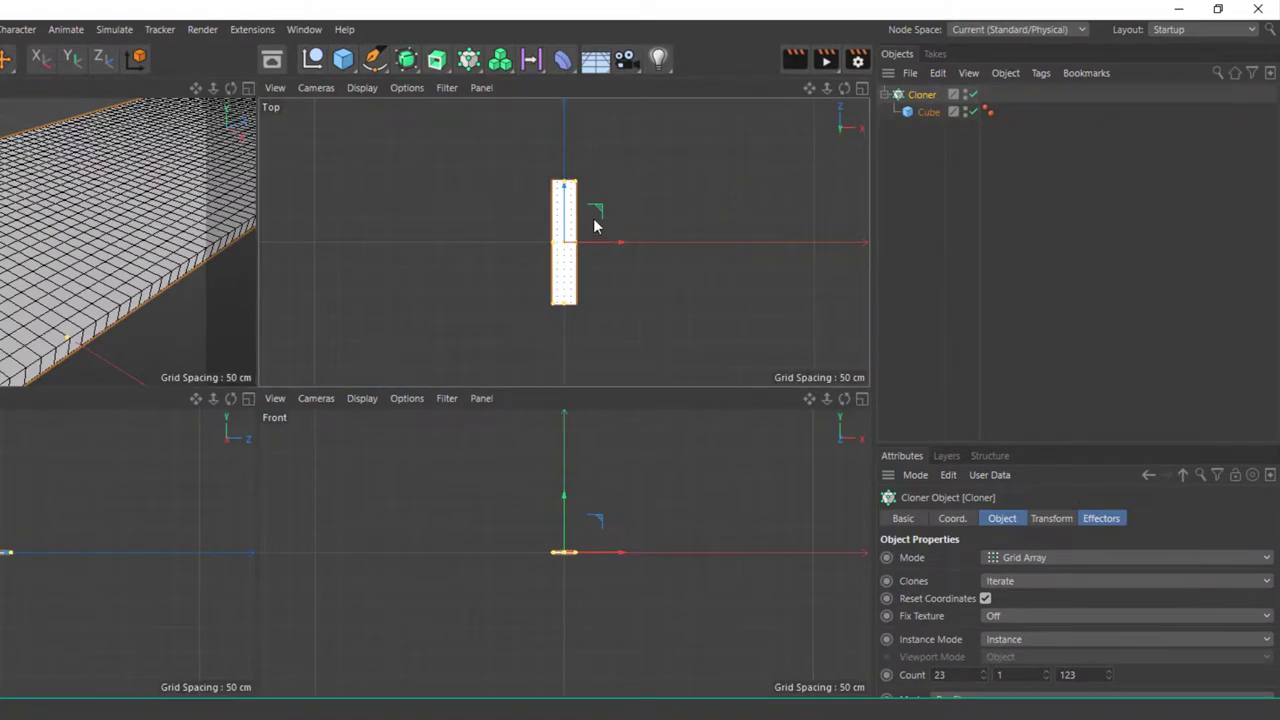
Step: Zoom the Top view onto the cloned slab and bring the grid's top edge into view
alt+right_drag(594, 225, 746, 143)
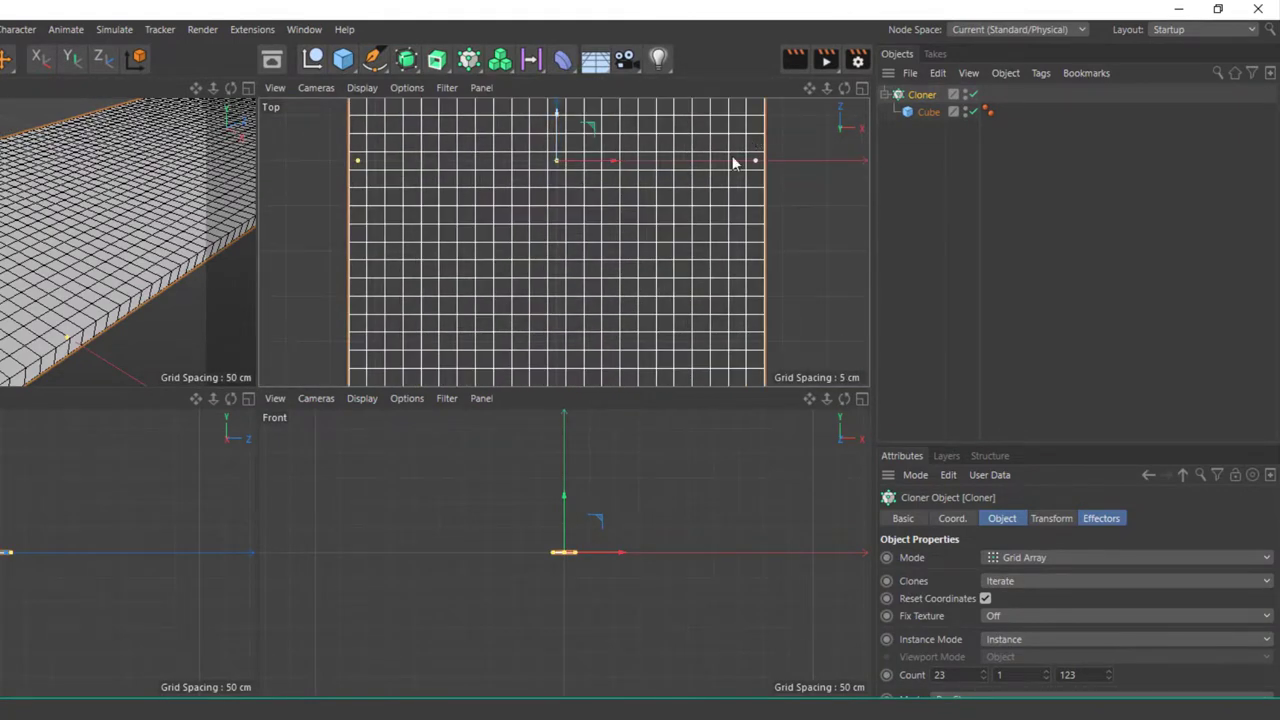
scroll(733, 170, up, 2)
scroll(731, 163, up, 2)
scroll(689, 226, up, 2)
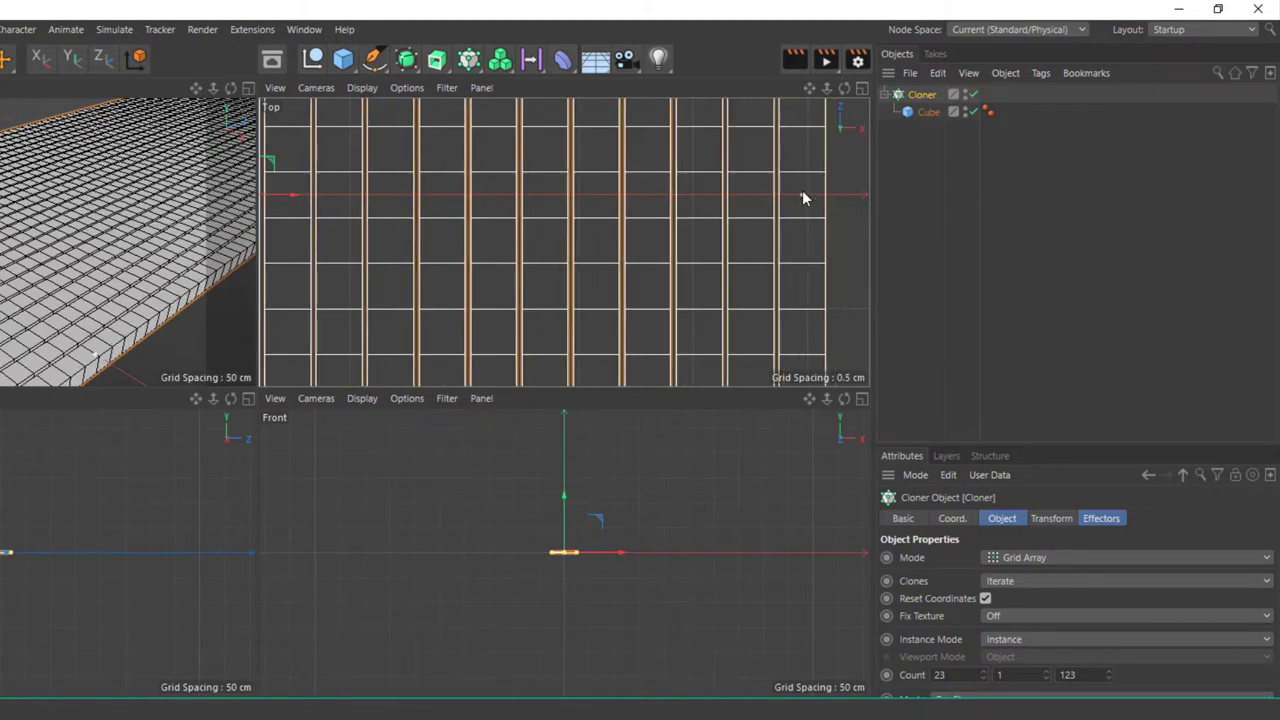
scroll(69, 237, up, 3)
scroll(69, 237, up, 3)
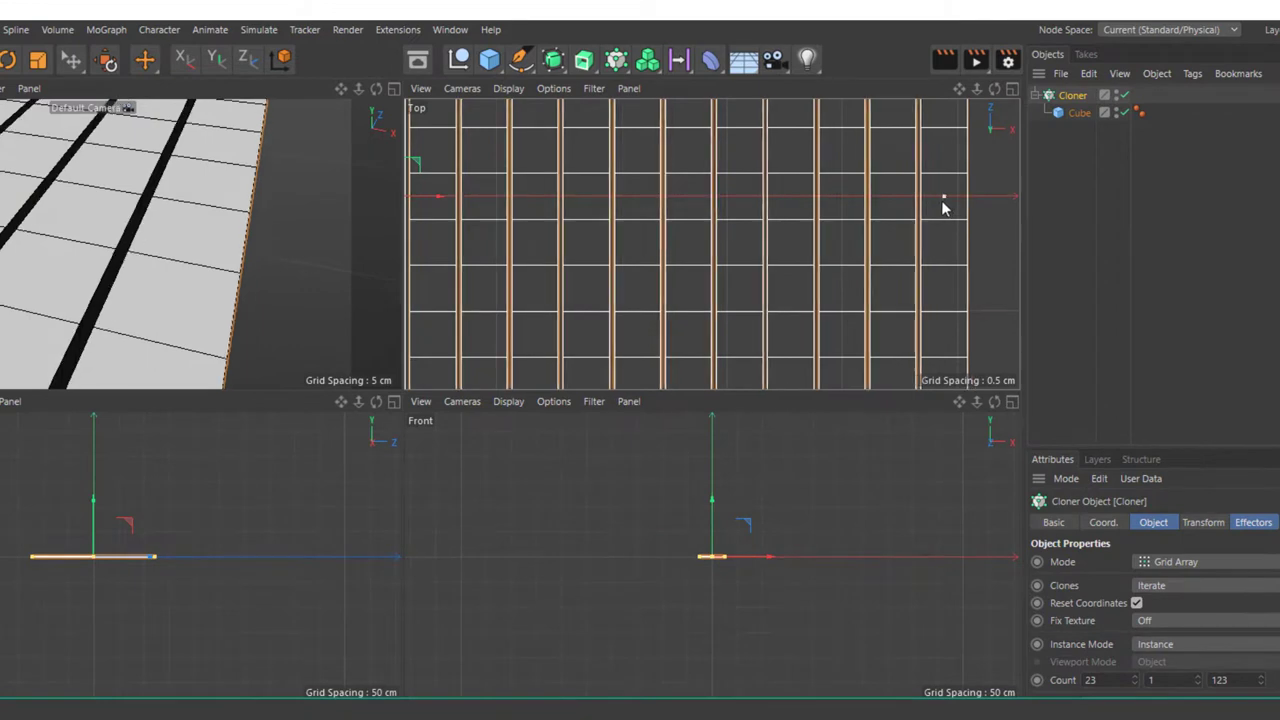
scroll(592, 233, down, 2)
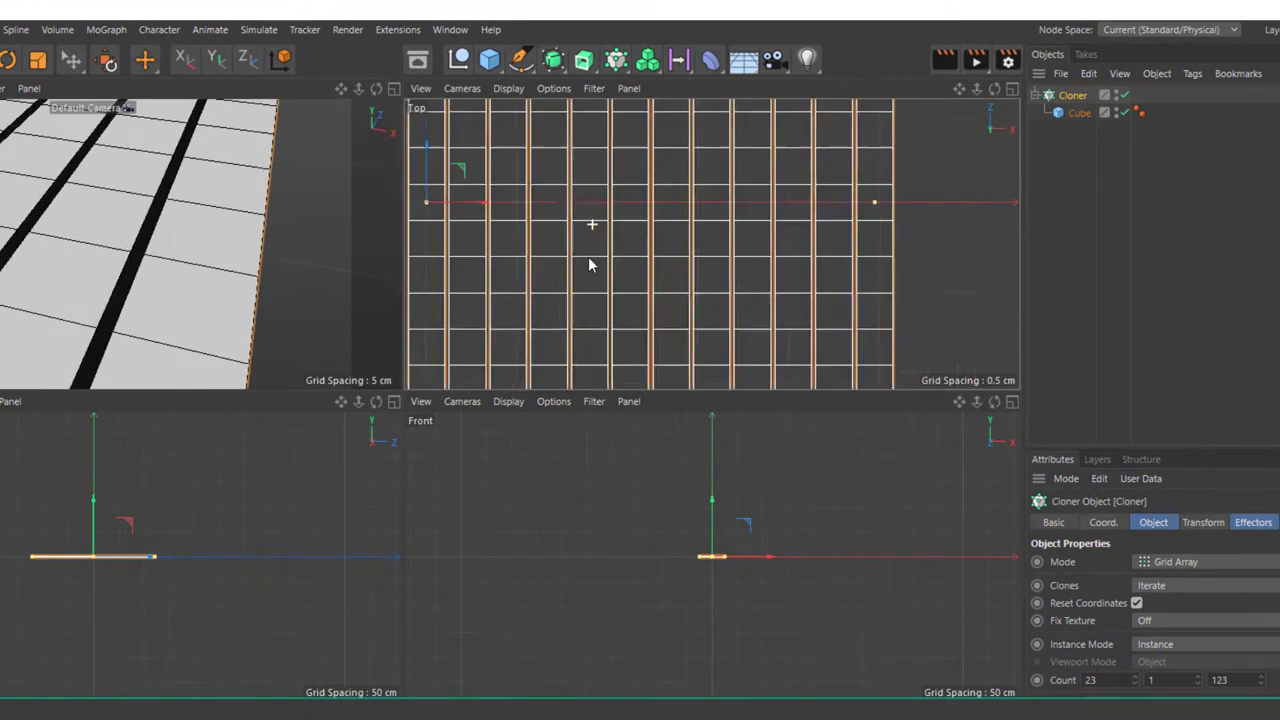
scroll(590, 250, down, 2)
scroll(588, 230, down, 2)
scroll(586, 220, down, 1)
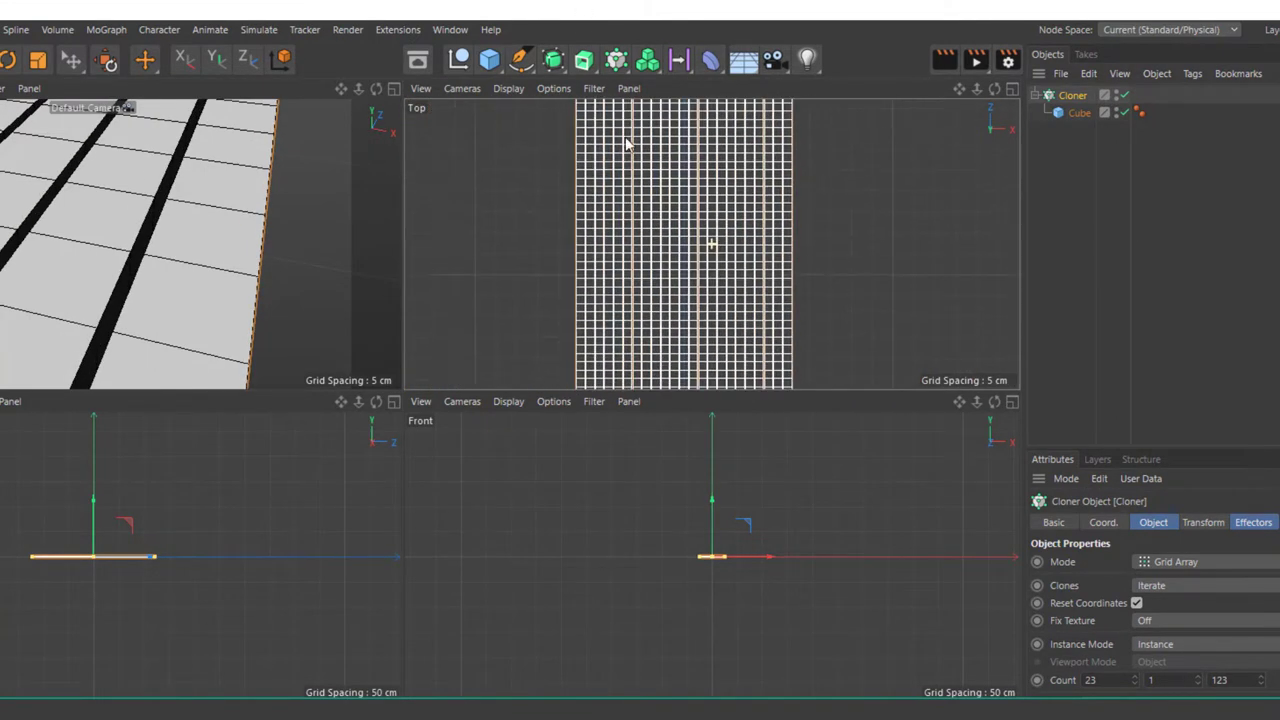
alt+middle_drag(694, 289, 700, 263)
scroll(723, 174, up, 2)
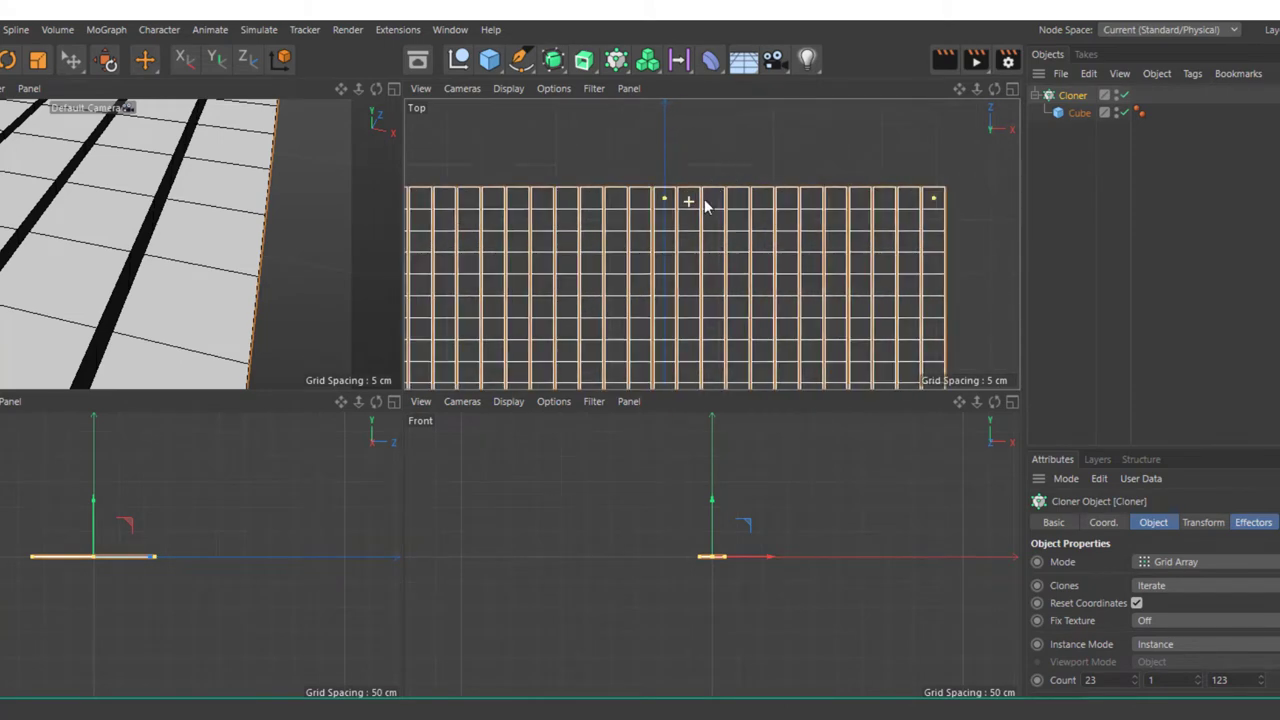
Step: Stretch the clone grid spacing to 2.247 × 2.19 cm, leaving thin gaps between tiles
drag(676, 193, 686, 126)
scroll(668, 135, up, 2)
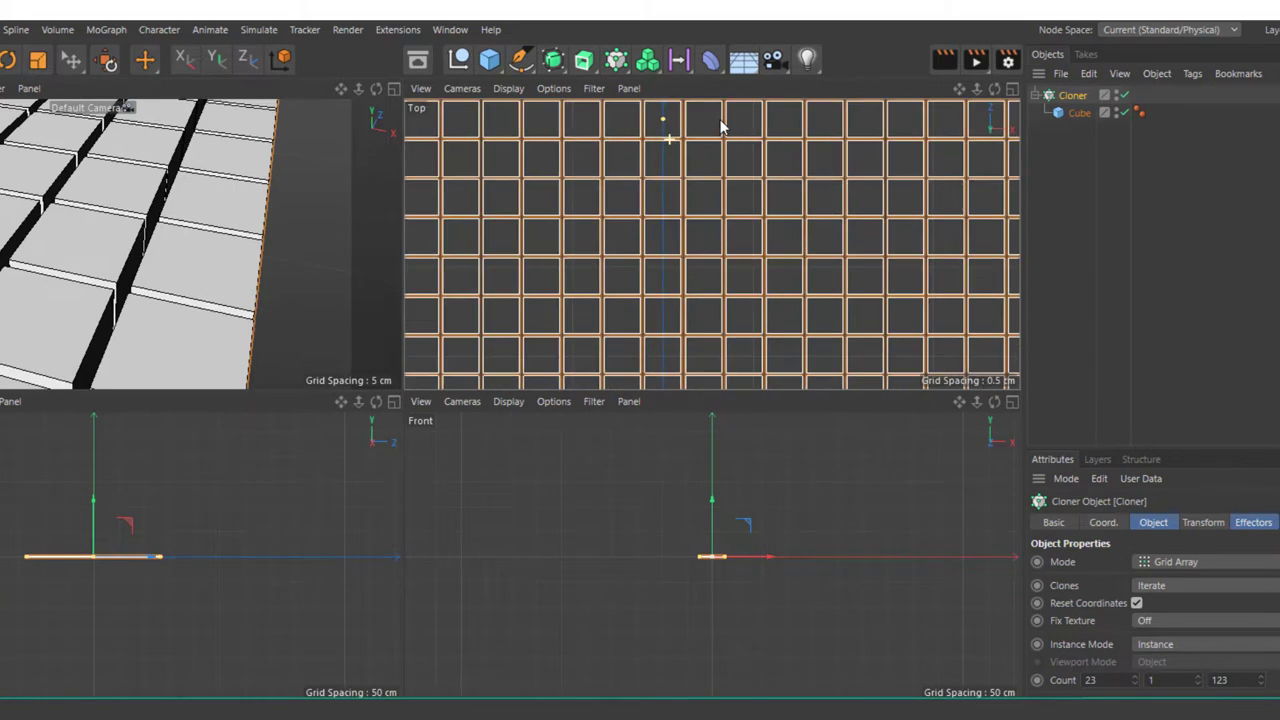
scroll(660, 140, up, 2)
scroll(690, 165, up, 2)
scroll(720, 158, up, 2)
scroll(645, 162, up, 1)
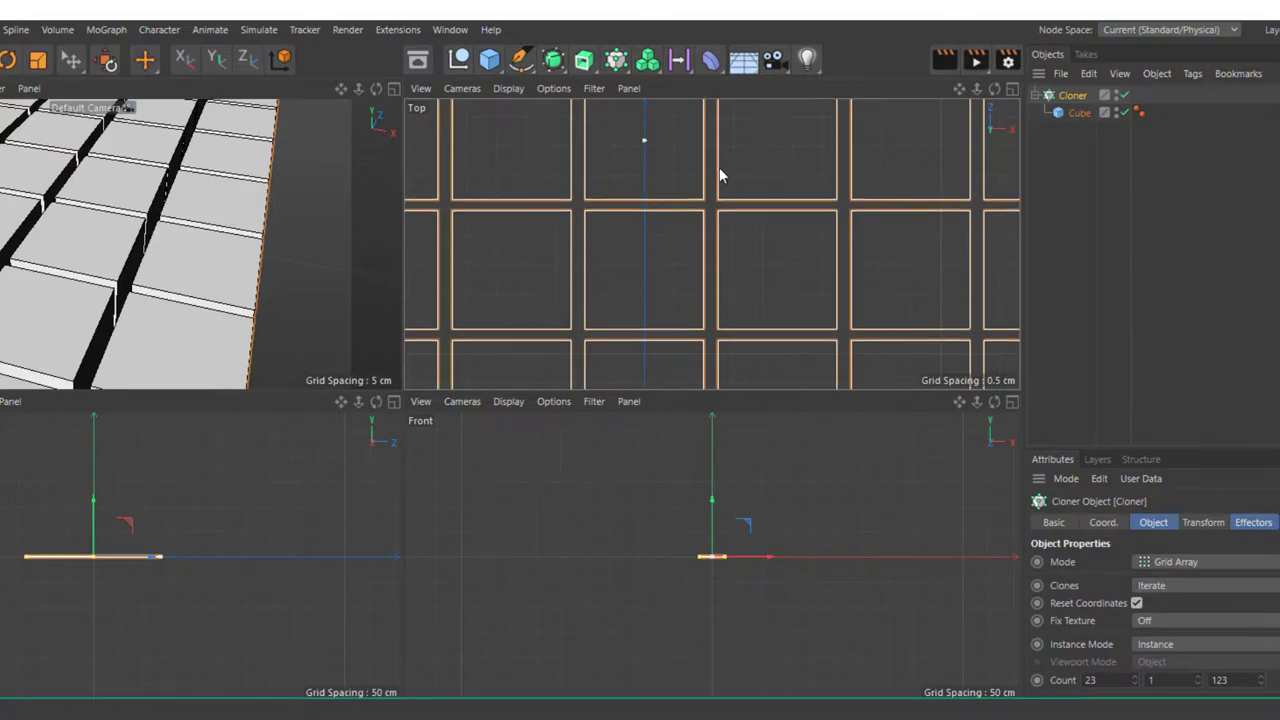
scroll(719, 167, down, 5)
scroll(640, 315, down, 3)
scroll(597, 337, down, 2)
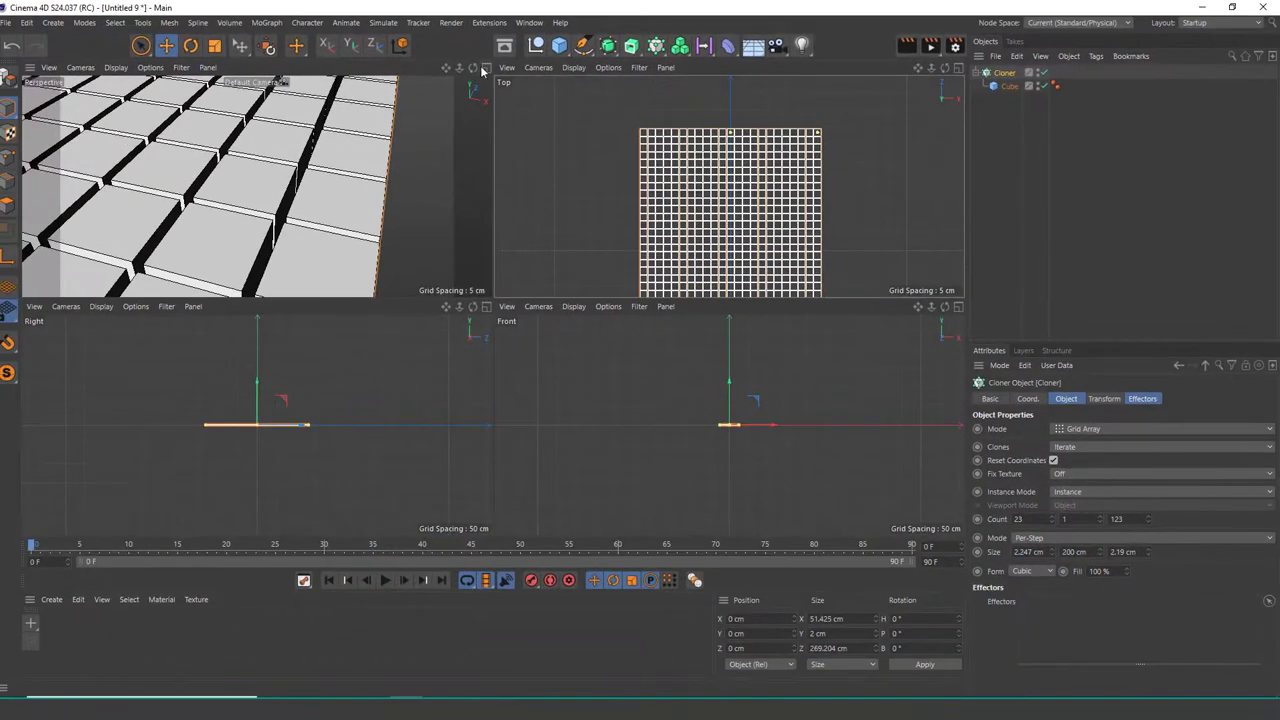
Step: Maximize the Perspective view and orbit until the whole slab runs diagonally in frame
click(484, 67)
scroll(486, 190, down, 5)
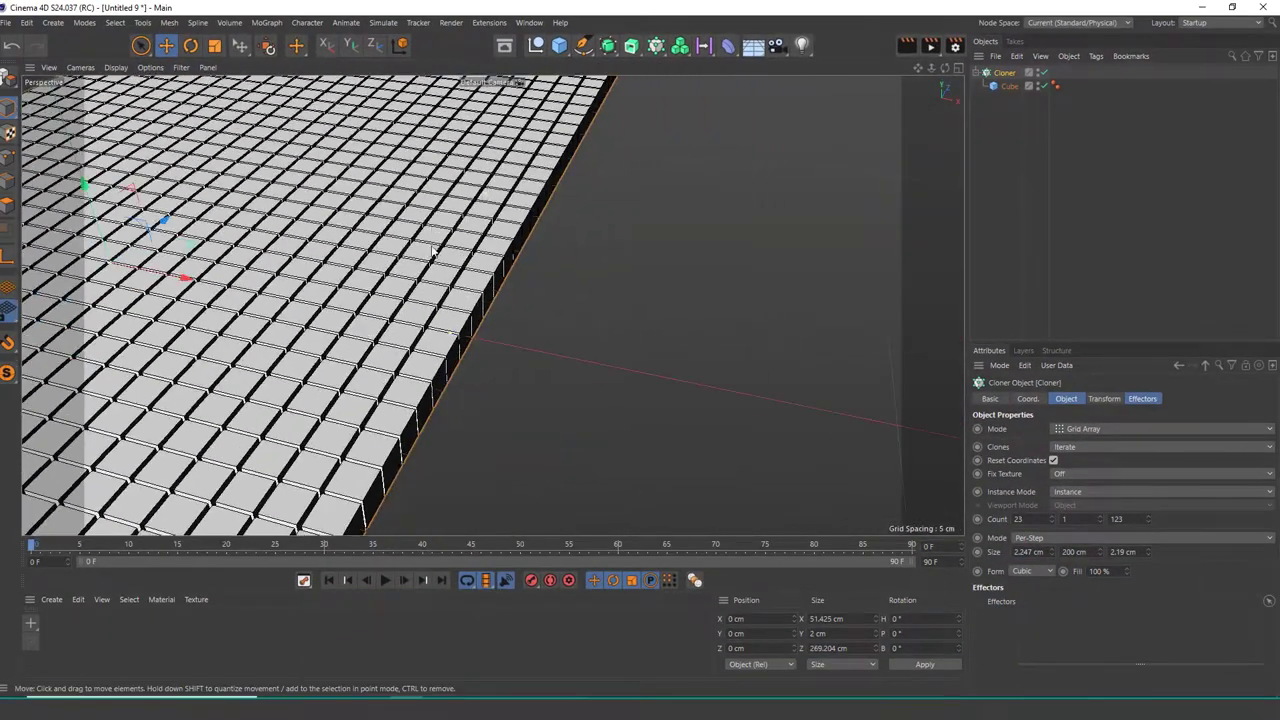
scroll(347, 280, up, 3)
alt+drag(347, 280, 288, 290)
scroll(357, 253, down, 2)
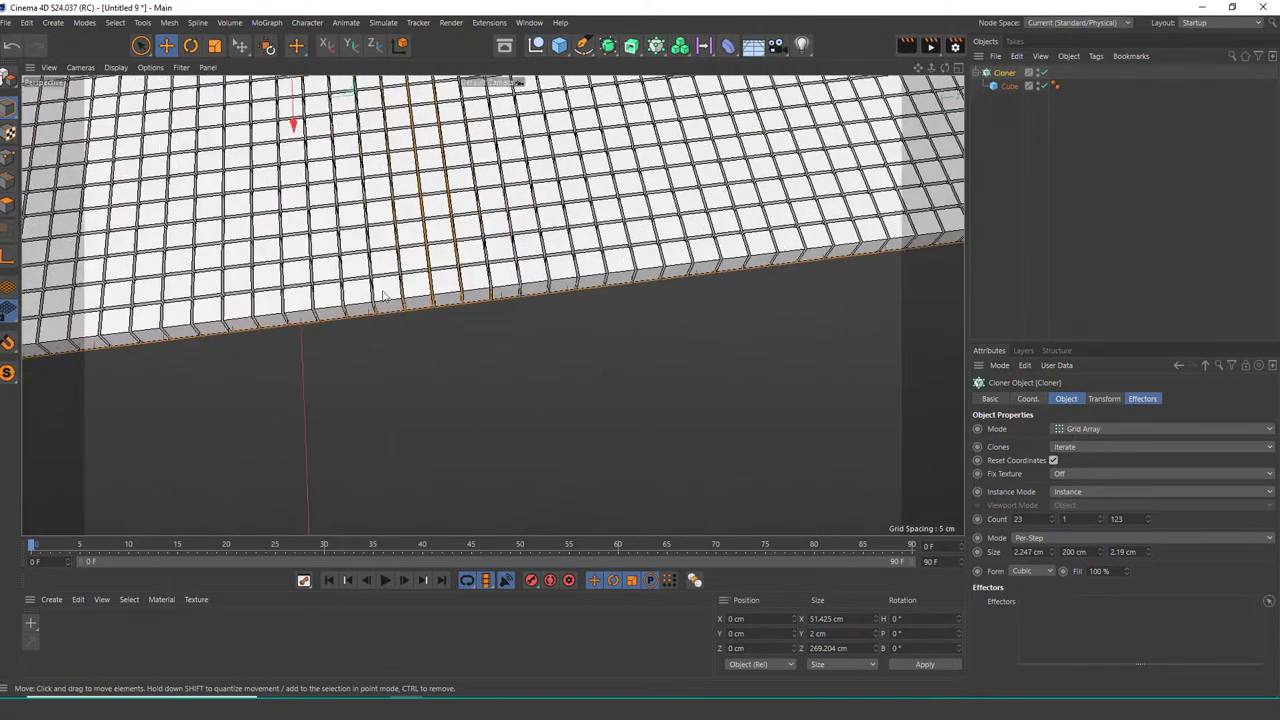
scroll(376, 220, down, 3)
alt+drag(376, 222, 611, 227)
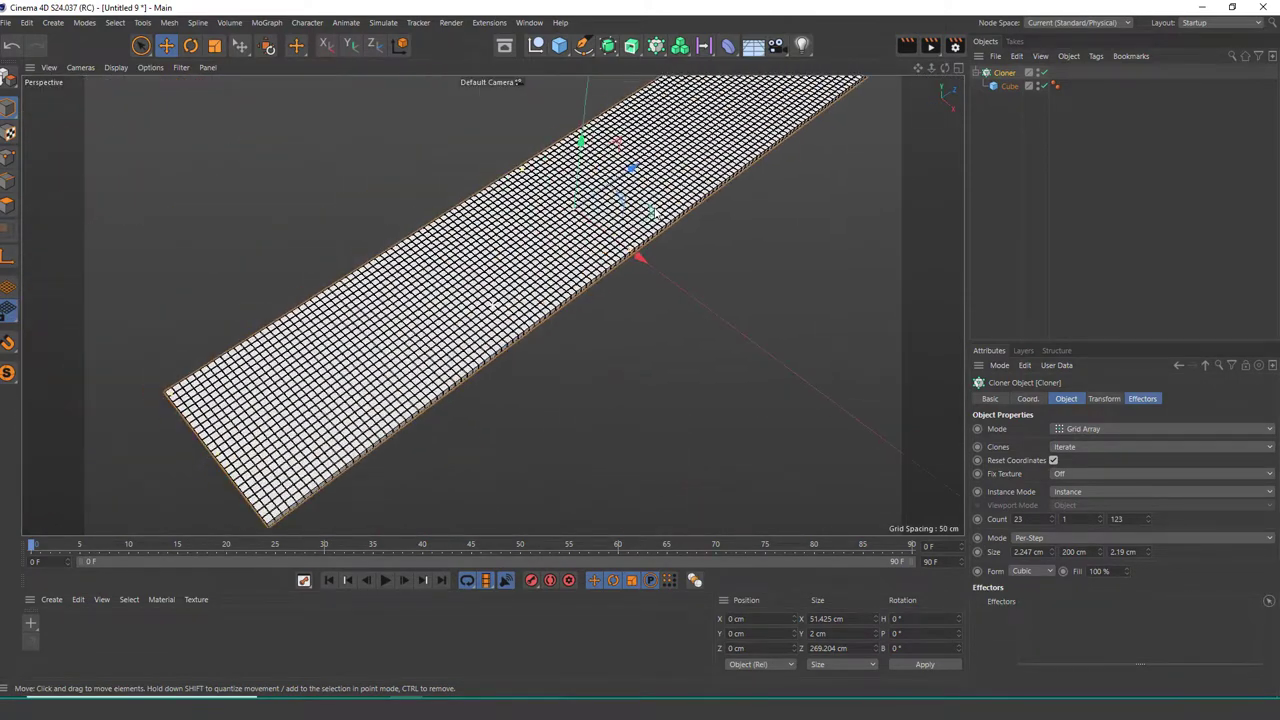
scroll(610, 227, down, 1)
scroll(610, 230, up, 2)
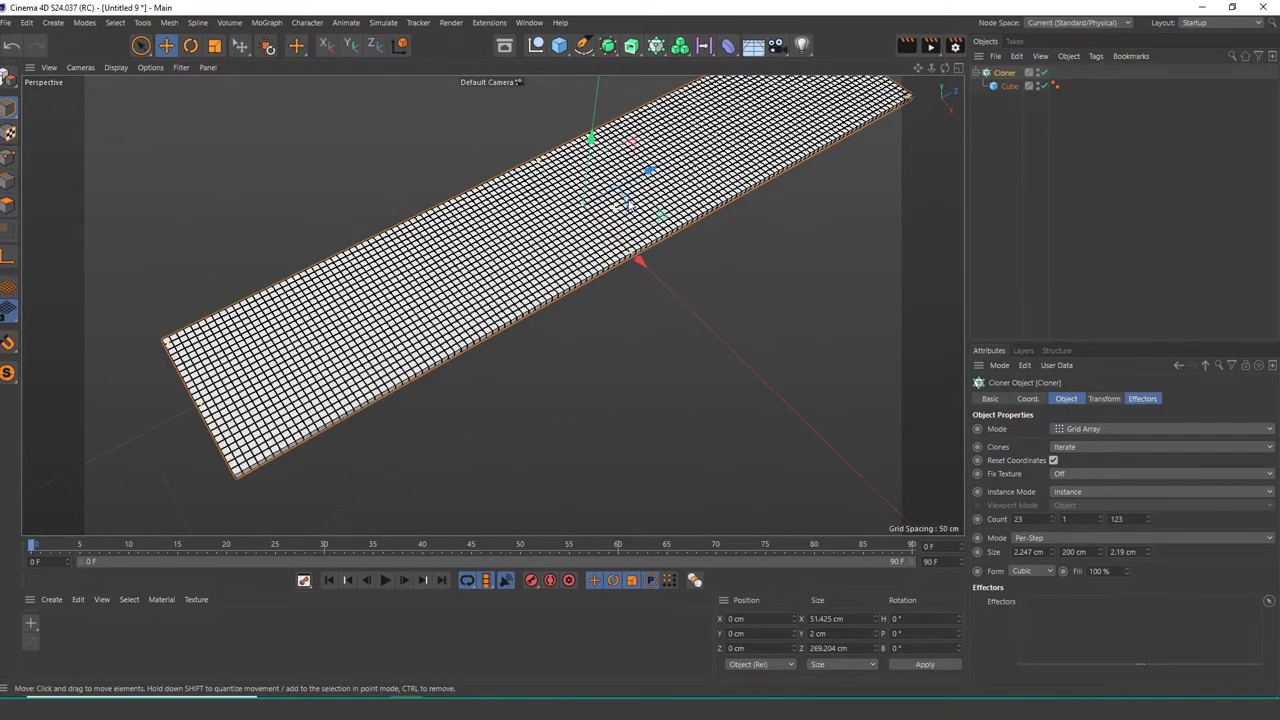
scroll(609, 245, down, 2)
scroll(609, 245, down, 2)
scroll(605, 250, up, 1)
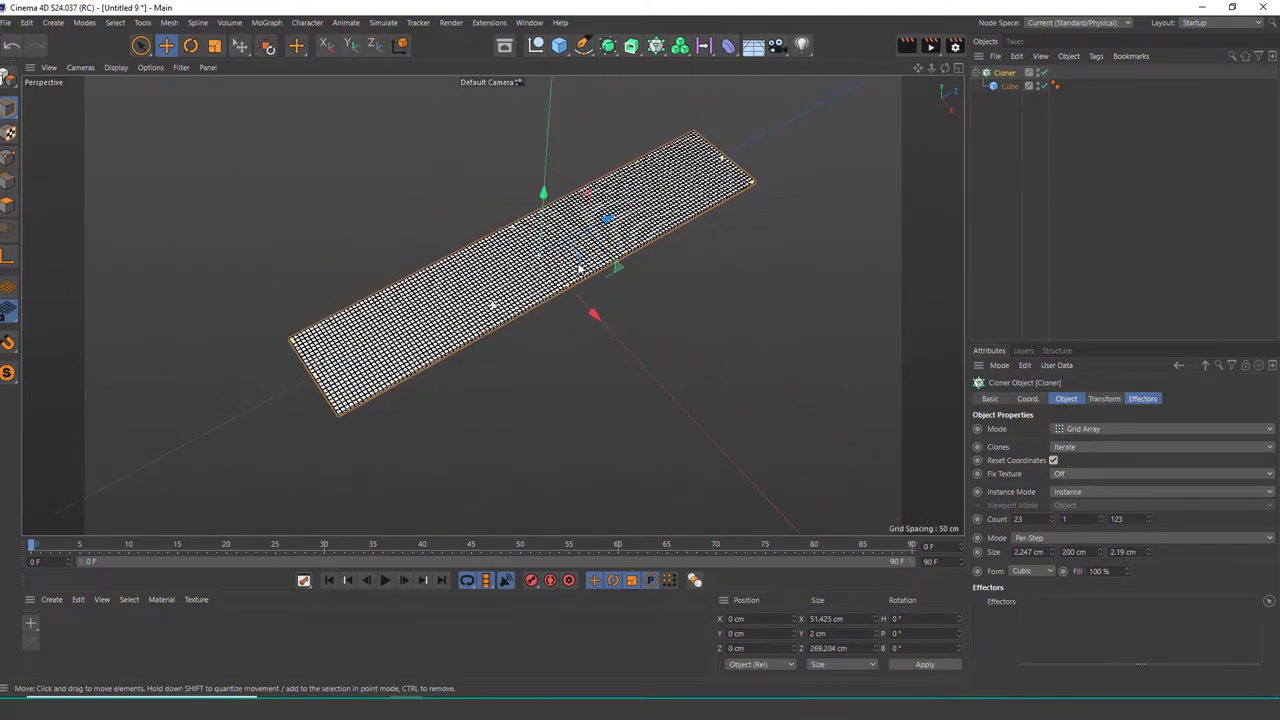
scroll(594, 257, up, 1)
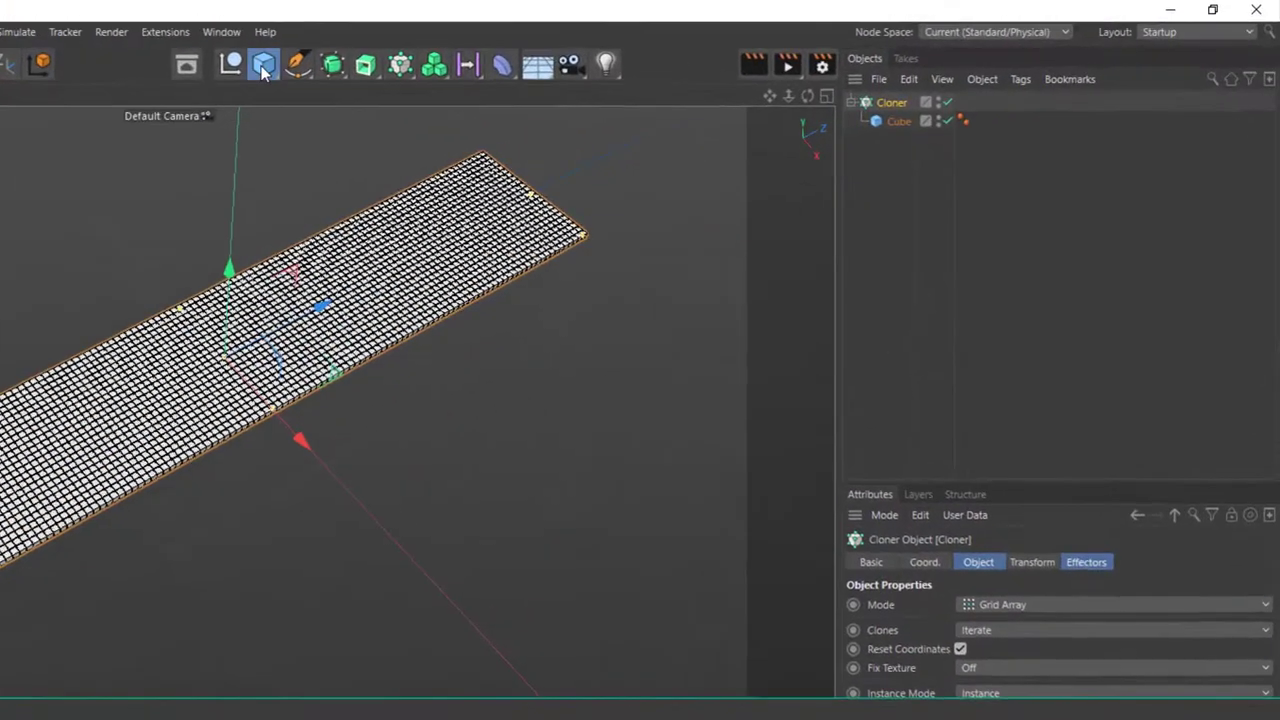
click(559, 45)
Step: Add a 20 cm high, 6 cm deep Text reading 'HOW FUNNY HOW SOMEONE CAN COME IN'
click(329, 227)
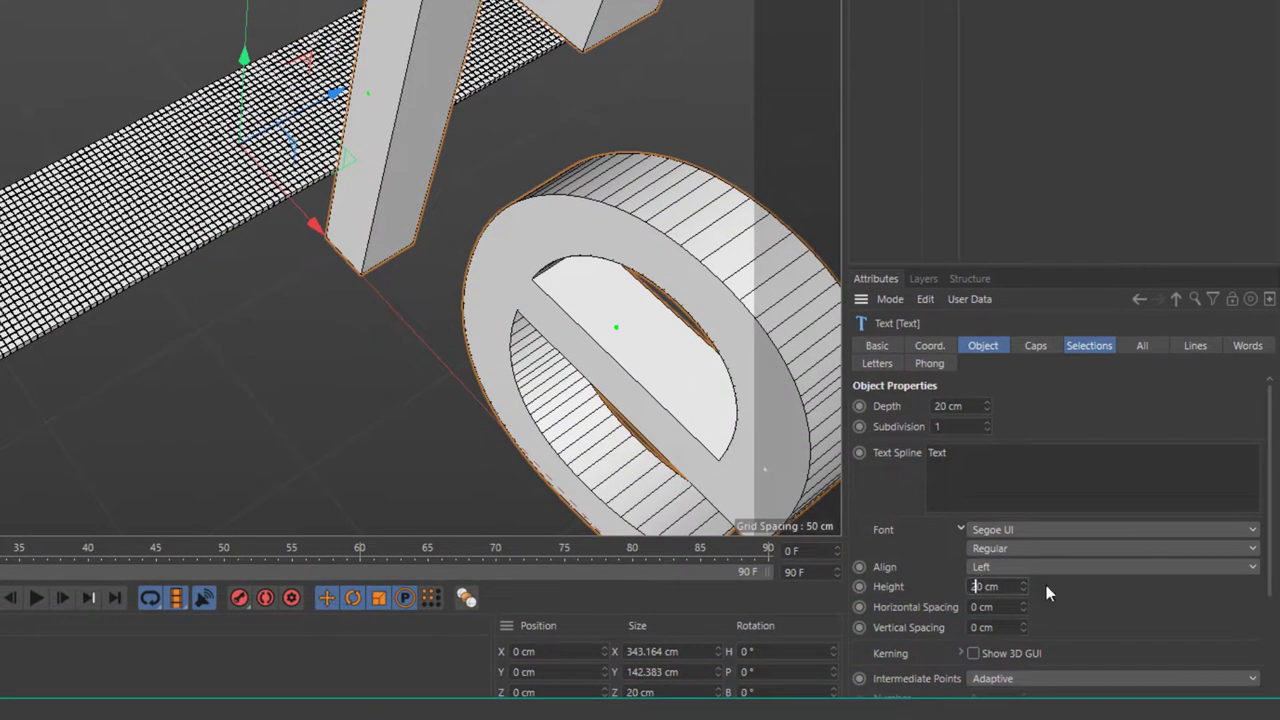
key(Return)
text(6)
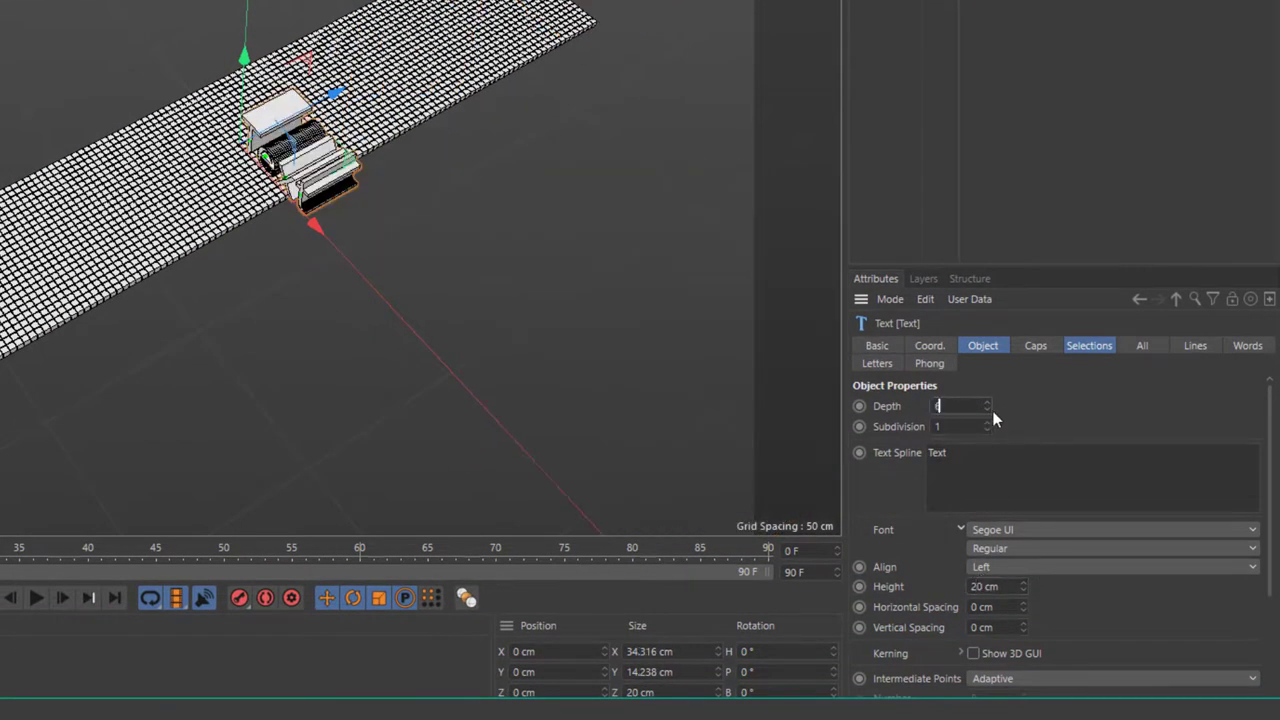
key(Return)
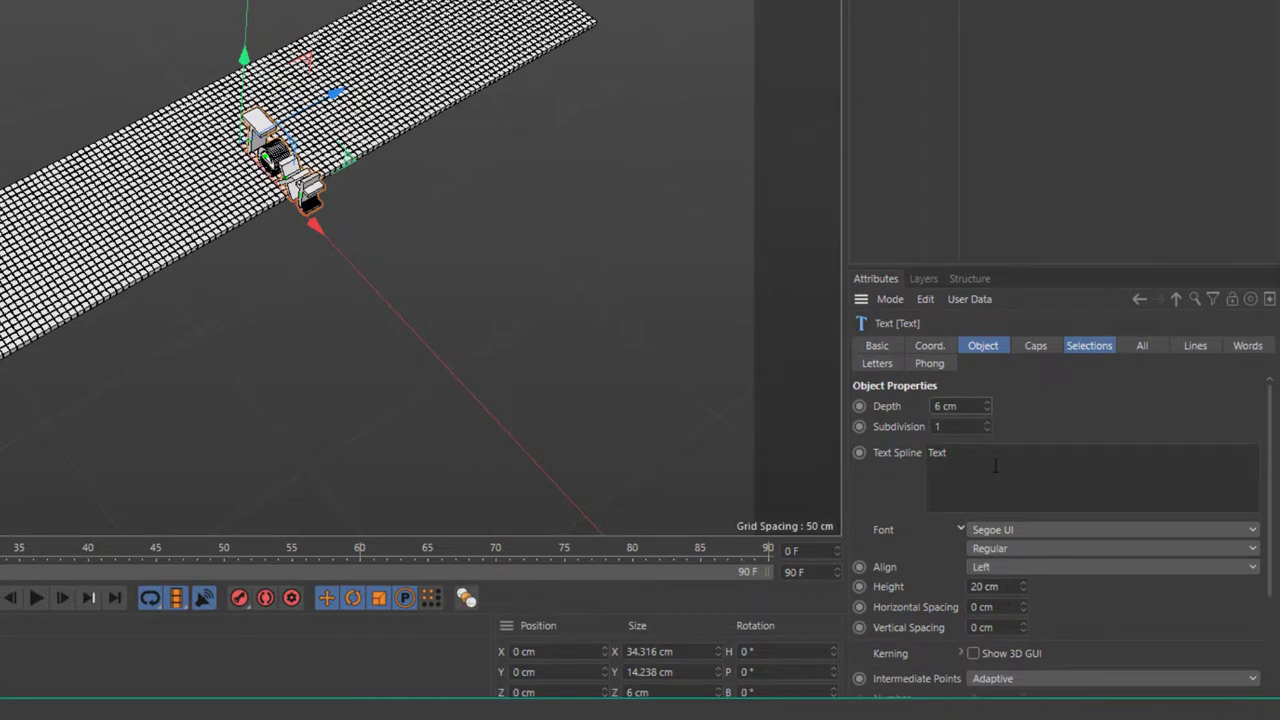
key(BackSpace)
text(HO)
text(W FUNNY HOW)
text( SOMEONE)
text( CAN COME )
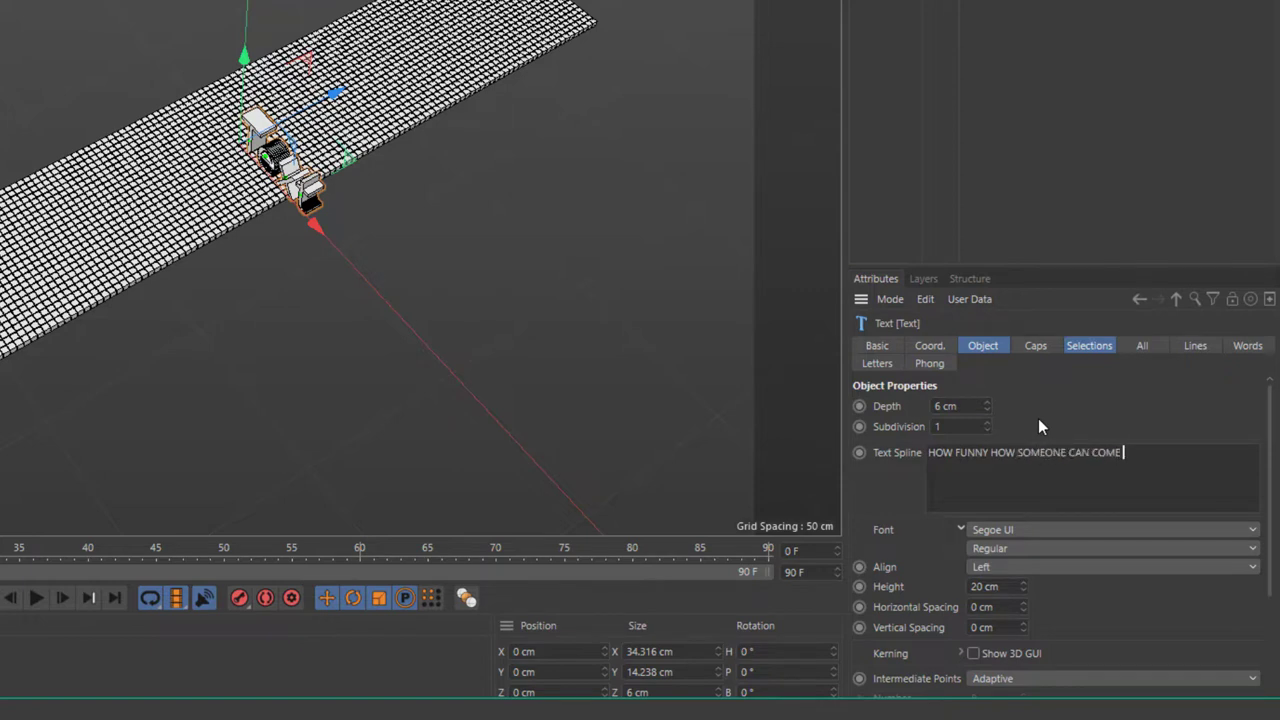
text(IN)
Step: Apply the new phrase and set the text font to Segoe UI Black
click(1038, 418)
click(1013, 529)
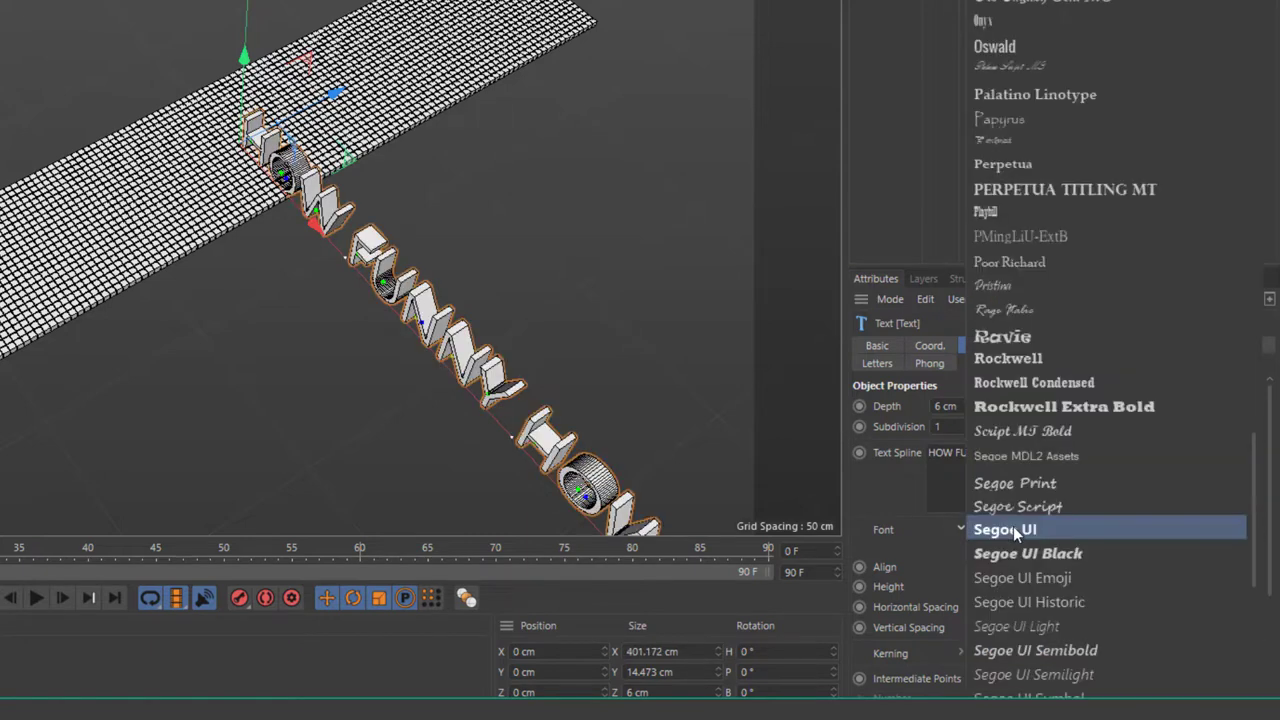
click(1027, 550)
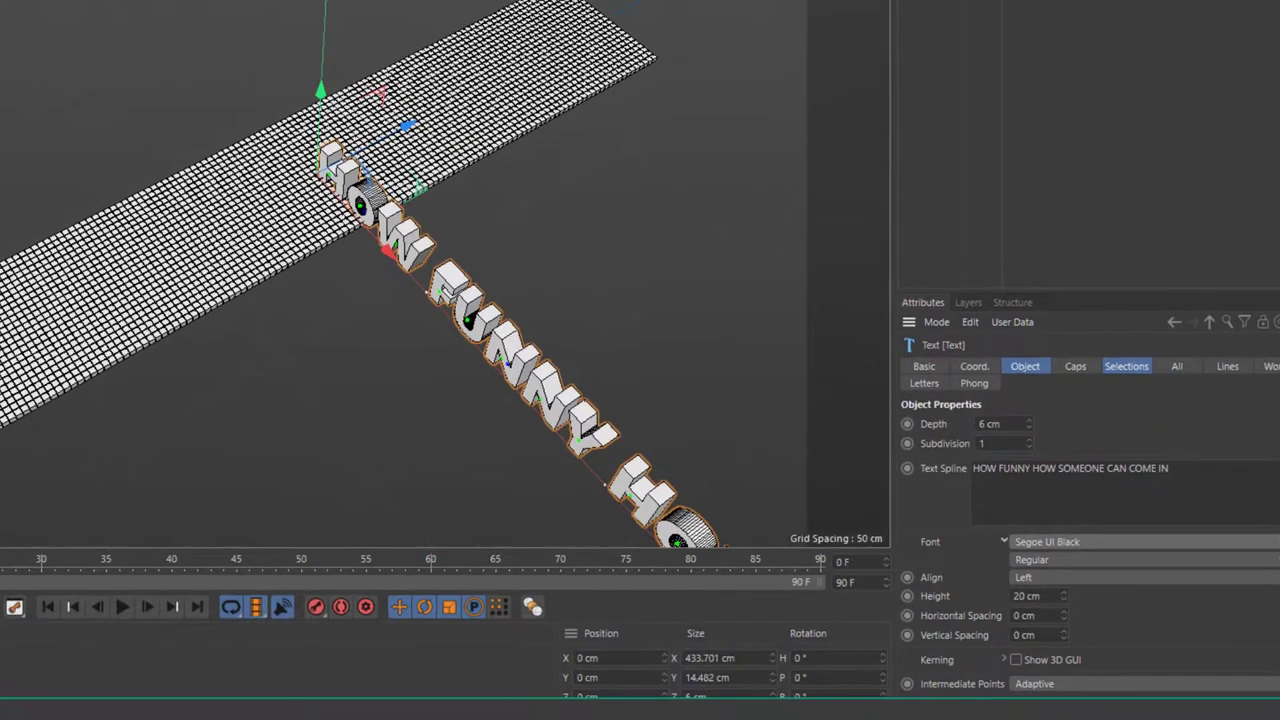
Step: Rotate the text 90° so it runs lengthwise along the cube floor
key(r)
mouse_move(694, 292)
mouse_down()
mouse_move(625, 328)
mouse_move(692, 288)
mouse_up()
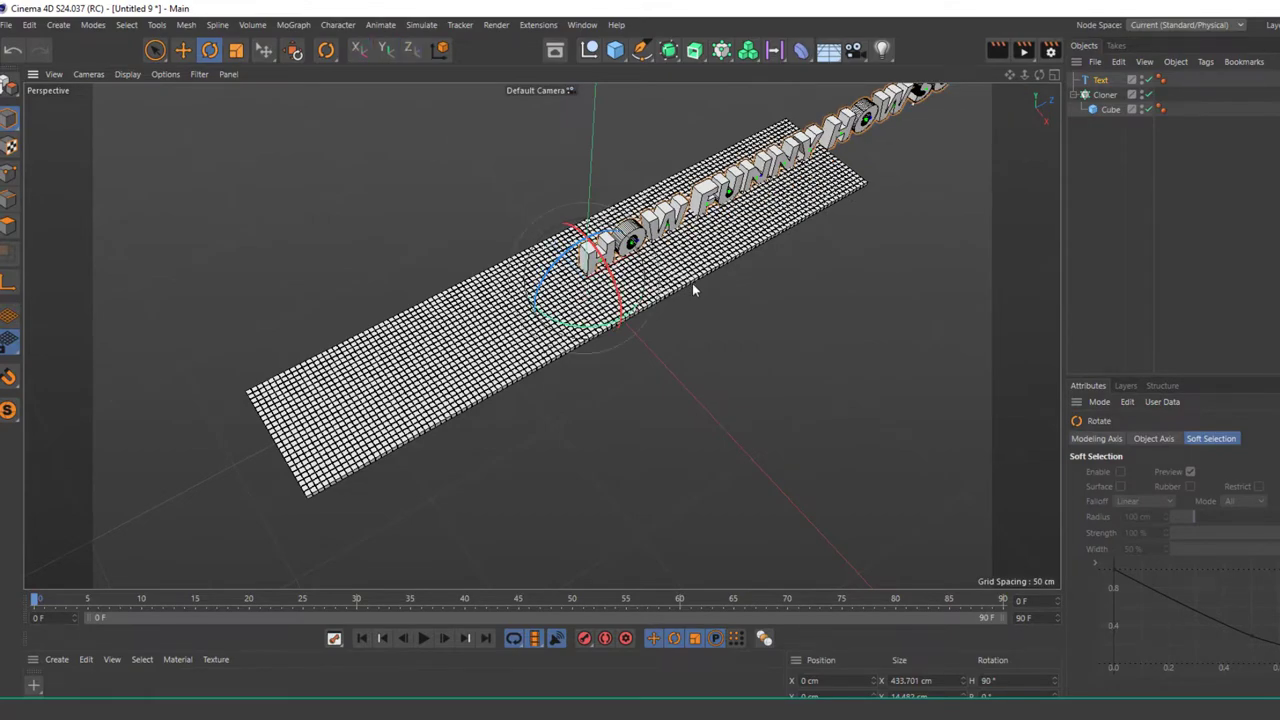
scroll(660, 240, up, 3)
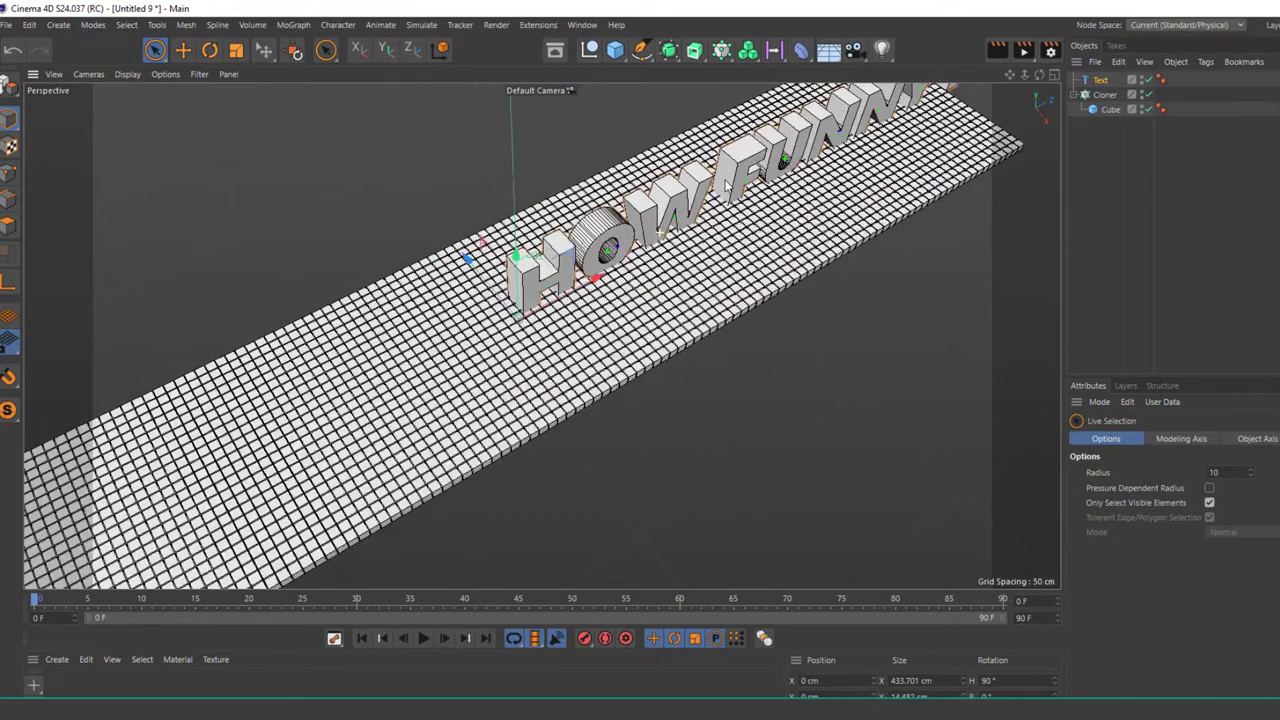
scroll(670, 235, up, 3)
scroll(680, 228, up, 1)
scroll(688, 222, up, 3)
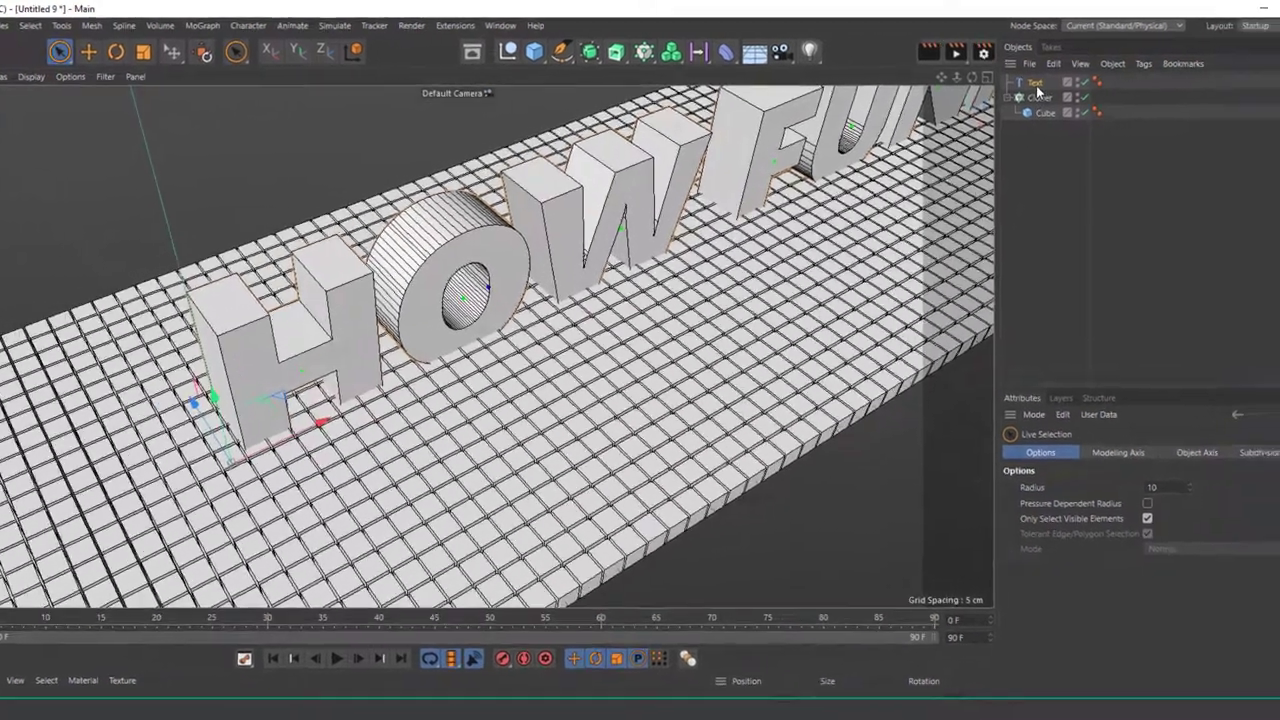
Step: Set the text's Subdivision to 8 and Intermediate Points to Subdivided
click(1100, 80)
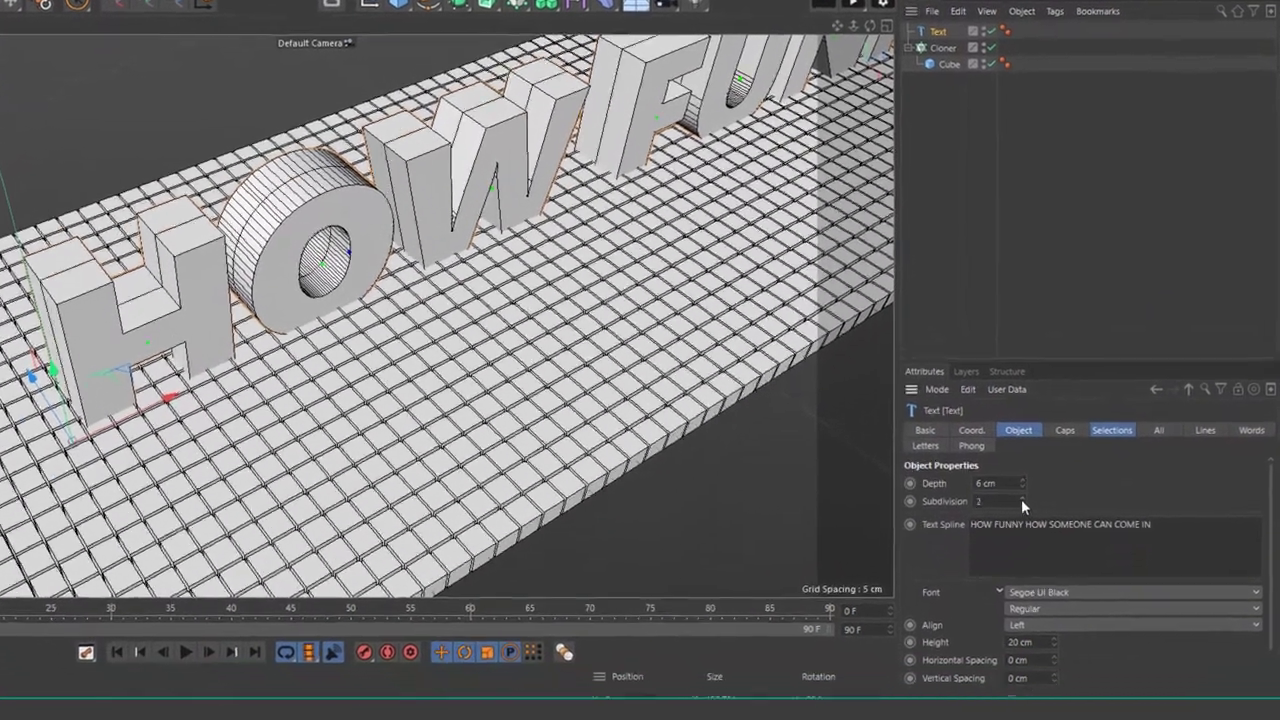
drag(1032, 539, 1031, 536)
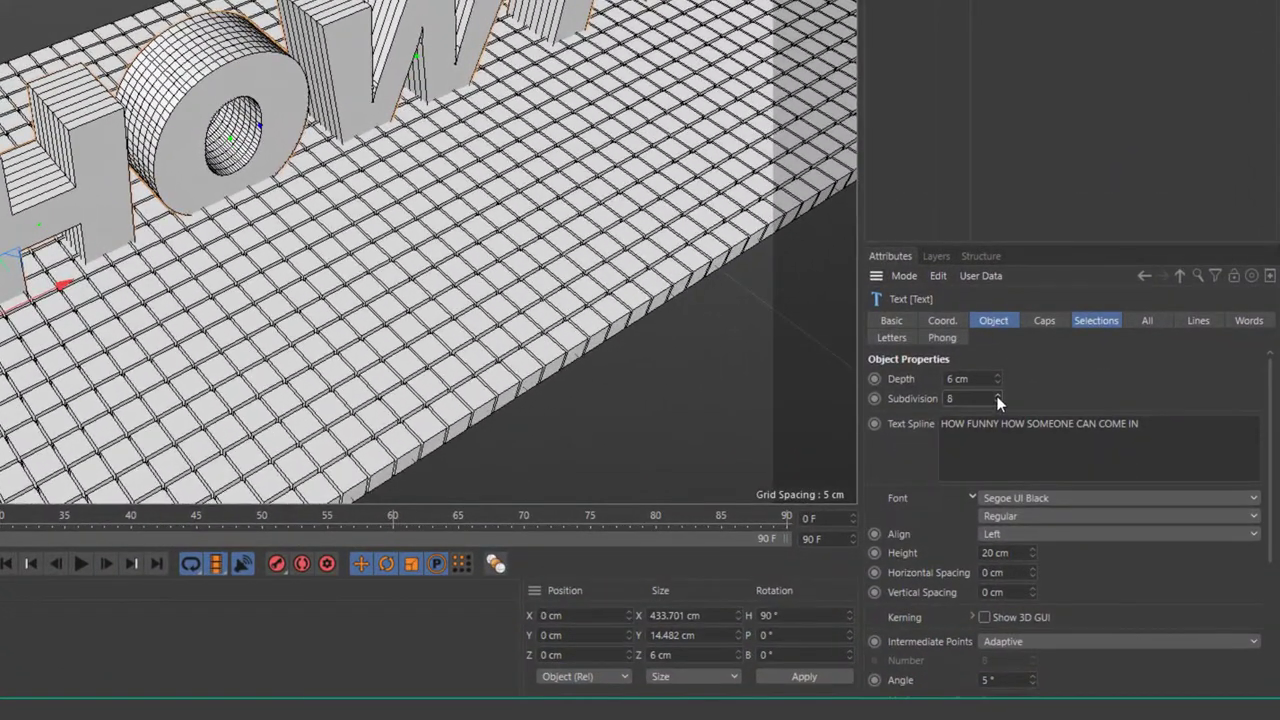
click(1063, 640)
click(1029, 620)
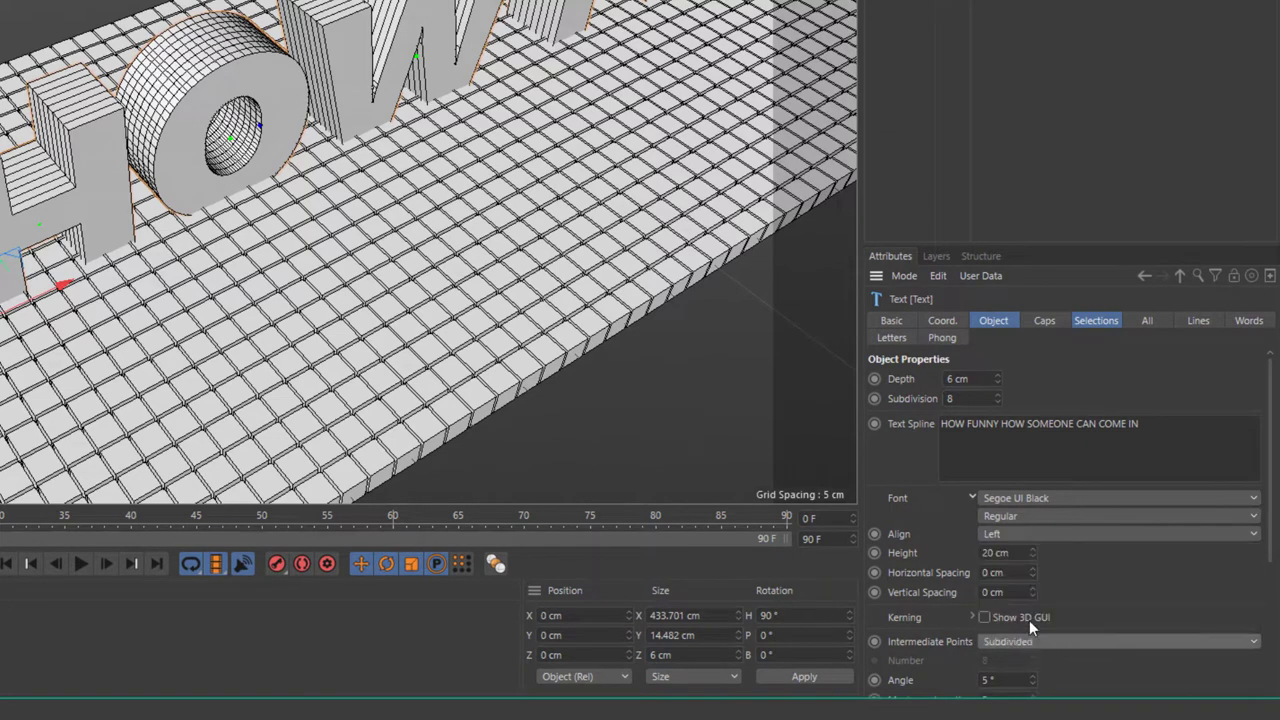
Step: Give the text caps a Regular Grid of about 1.1 cm
click(1045, 321)
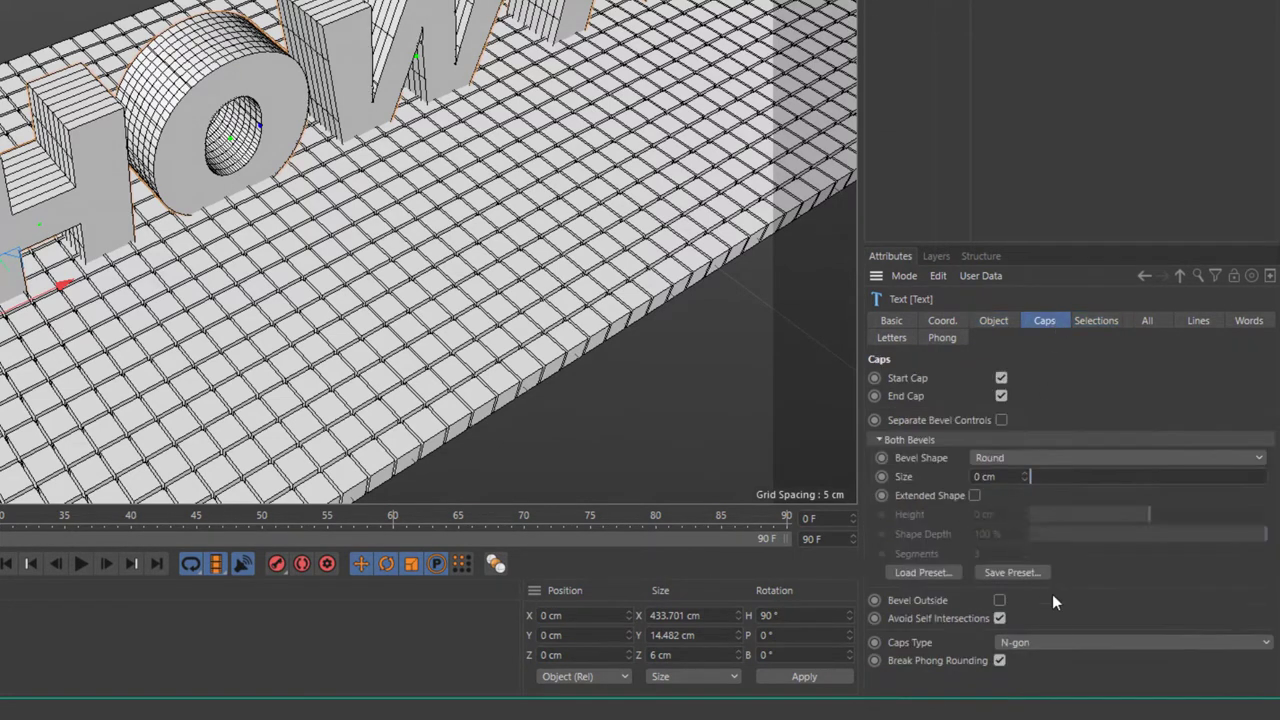
click(1046, 640)
click(1040, 625)
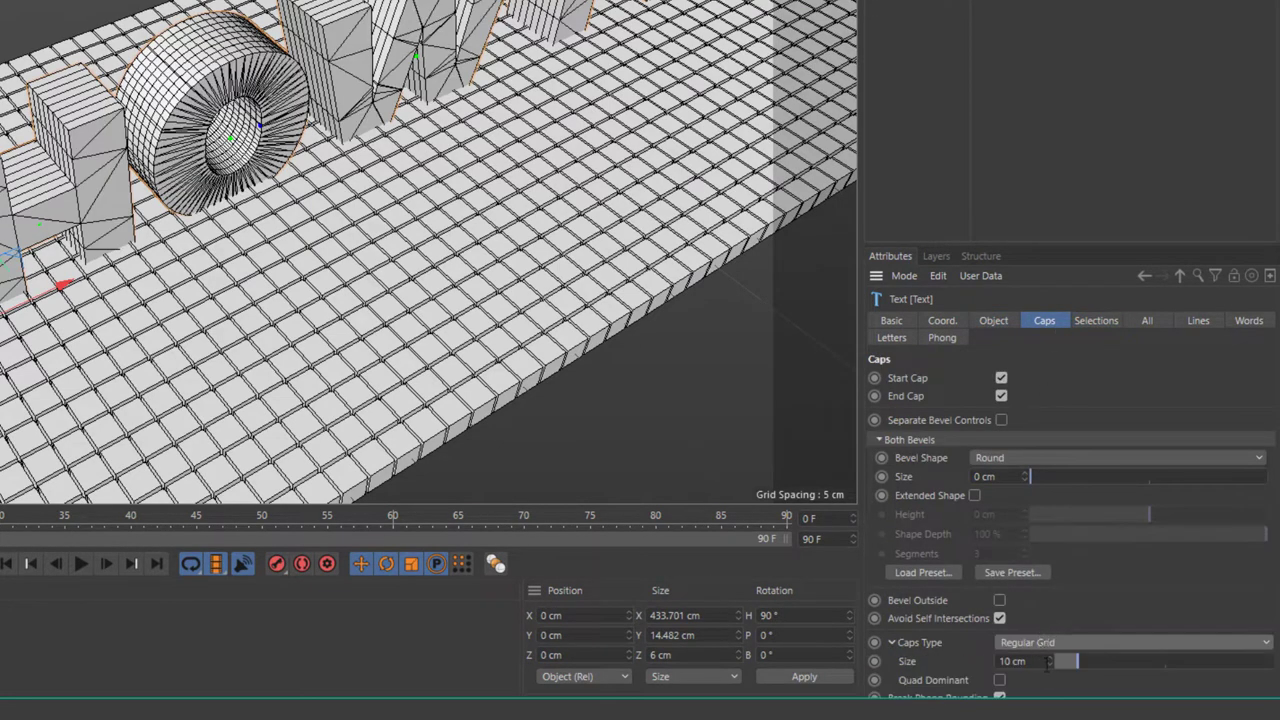
click(1058, 663)
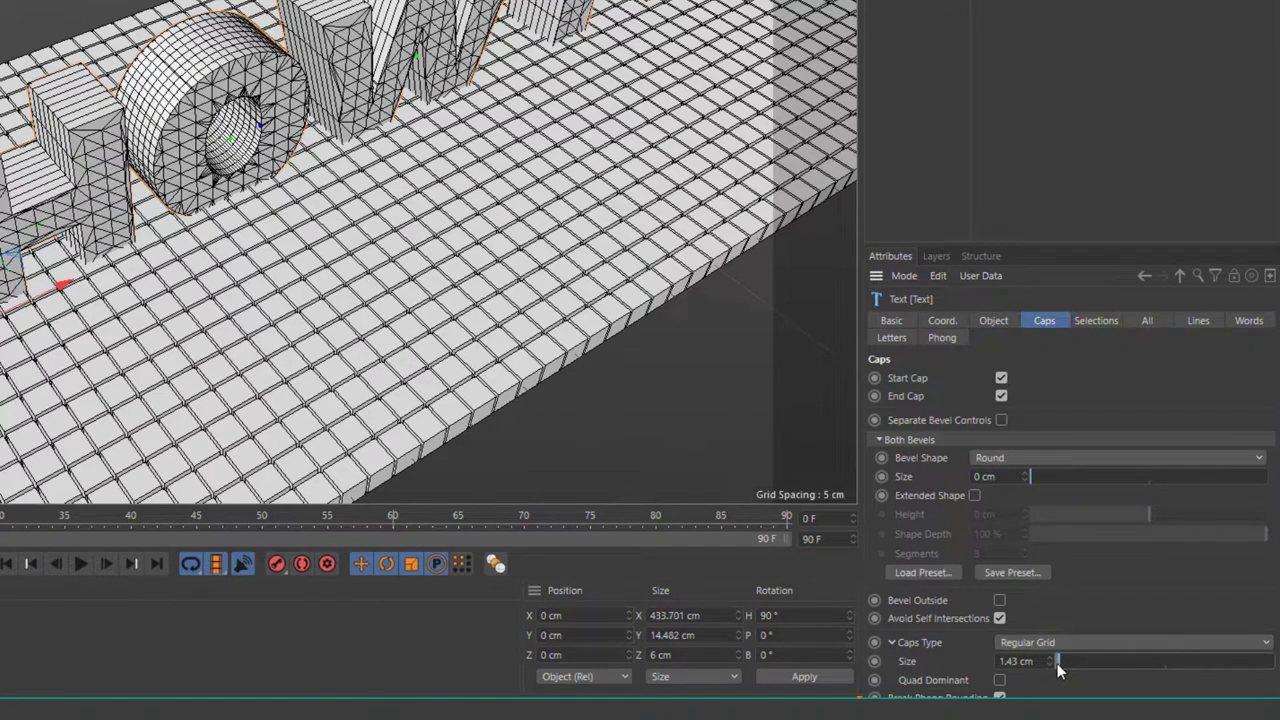
drag(1049, 674, 1049, 675)
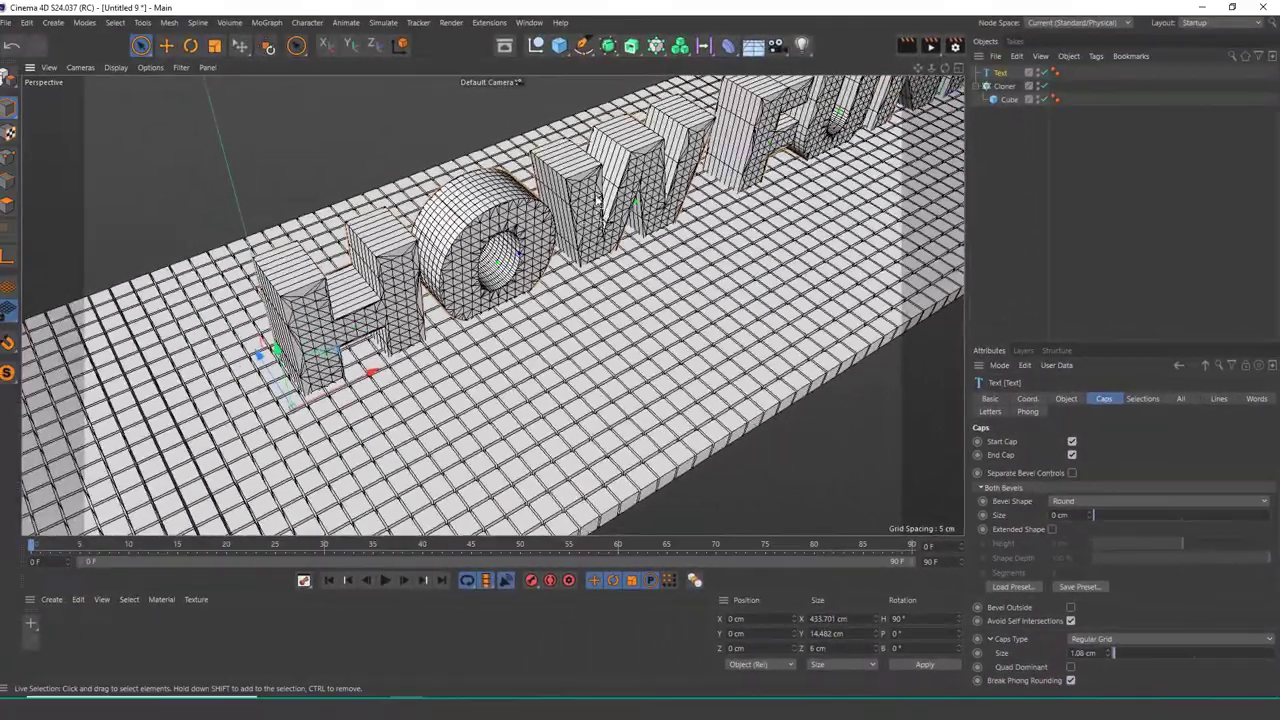
scroll(567, 183, down, 5)
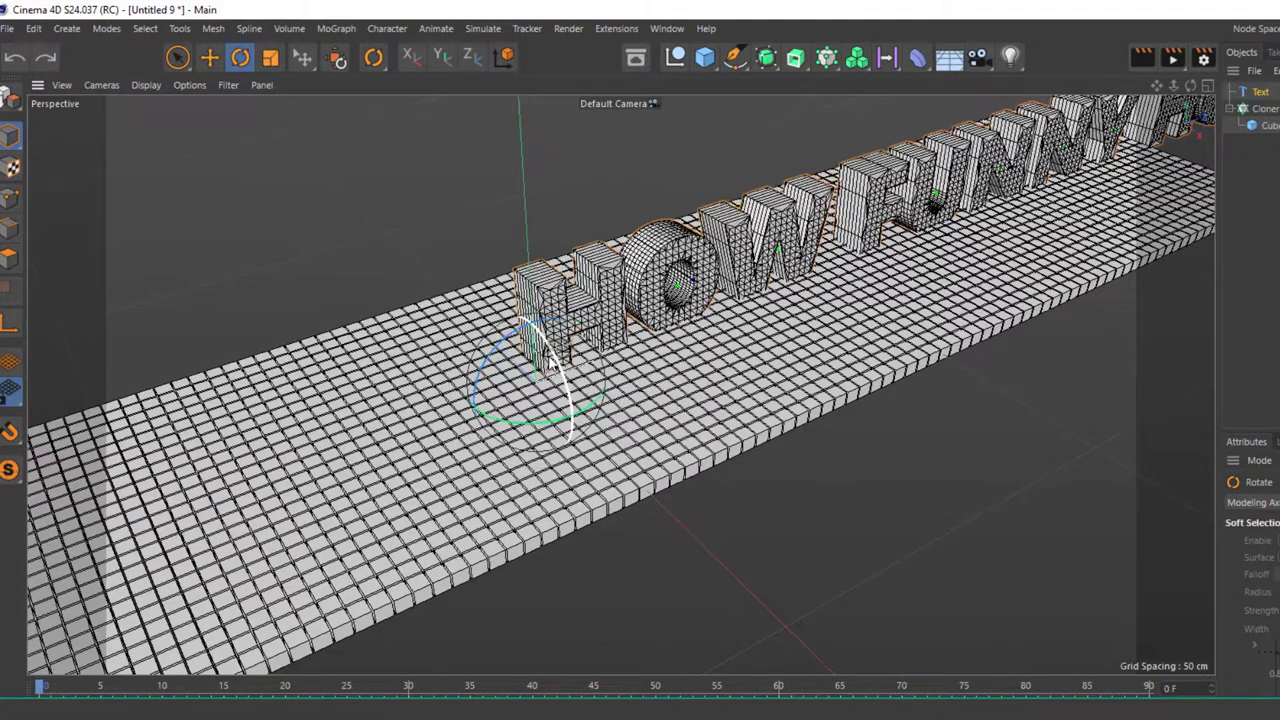
Step: Lay the text flat on the cube floor and enlarge it to 66 cm height
drag(565, 383, 518, 345)
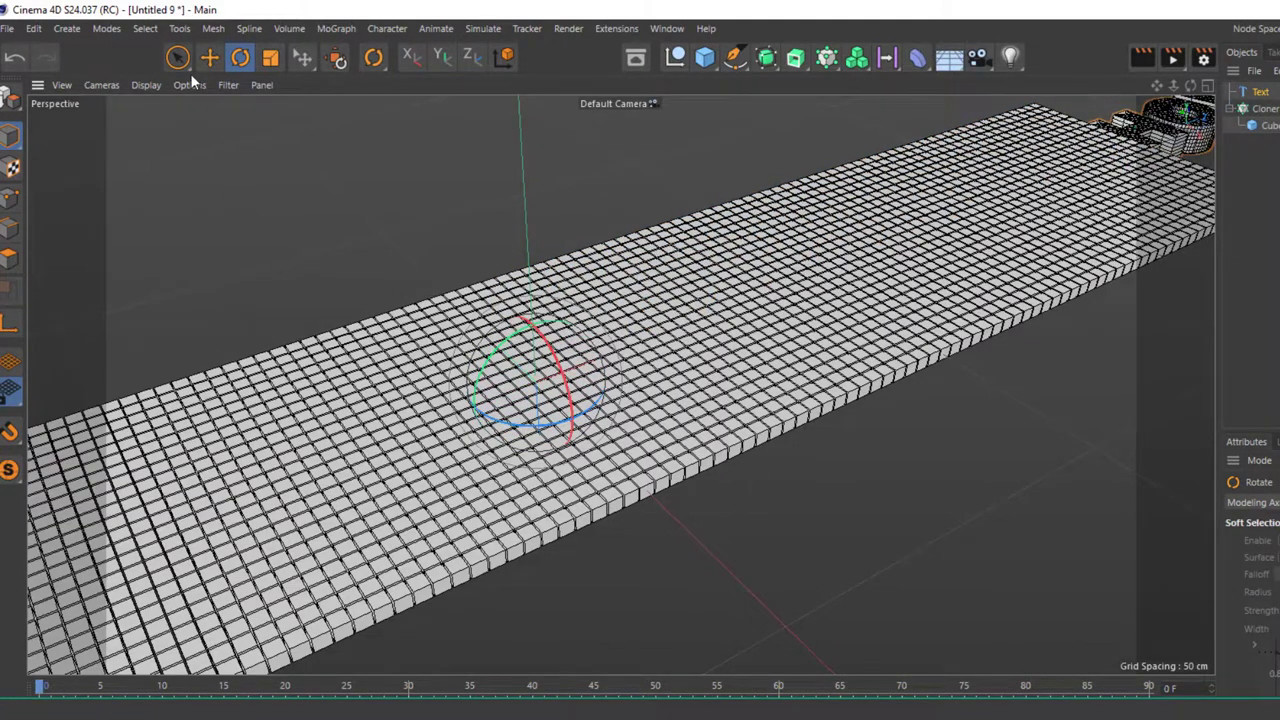
key(ctrl+z)
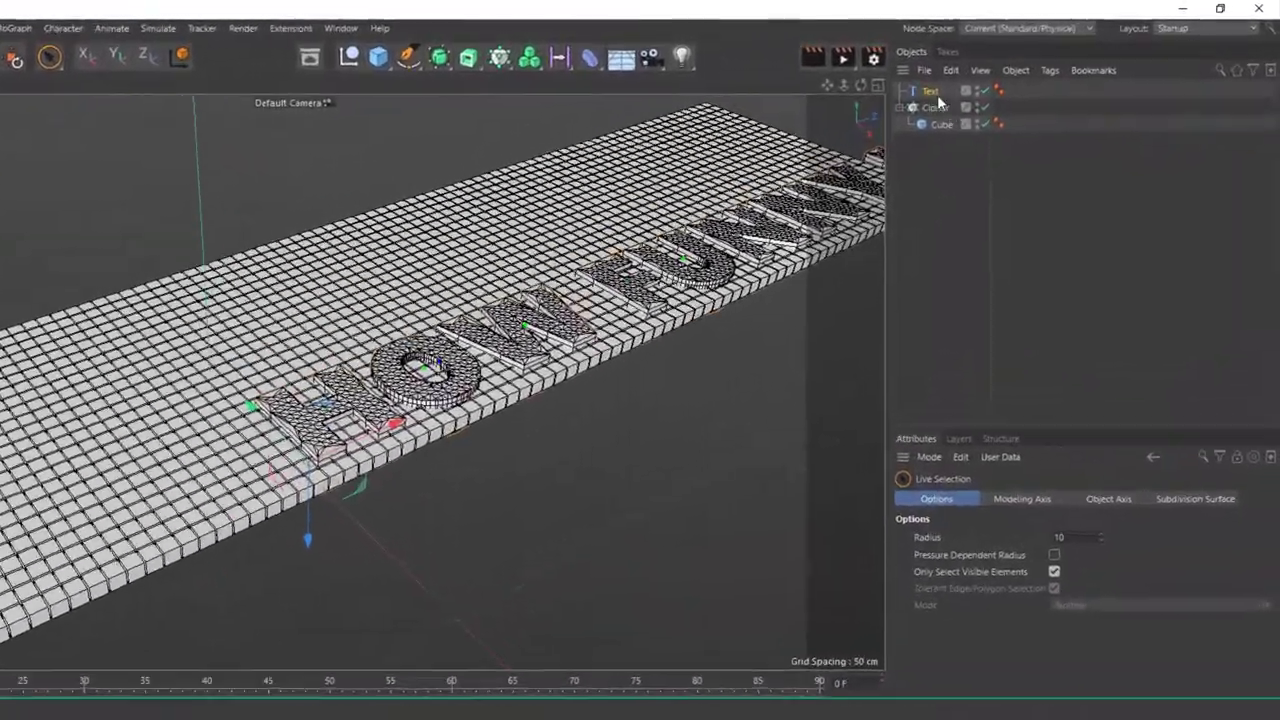
click(995, 74)
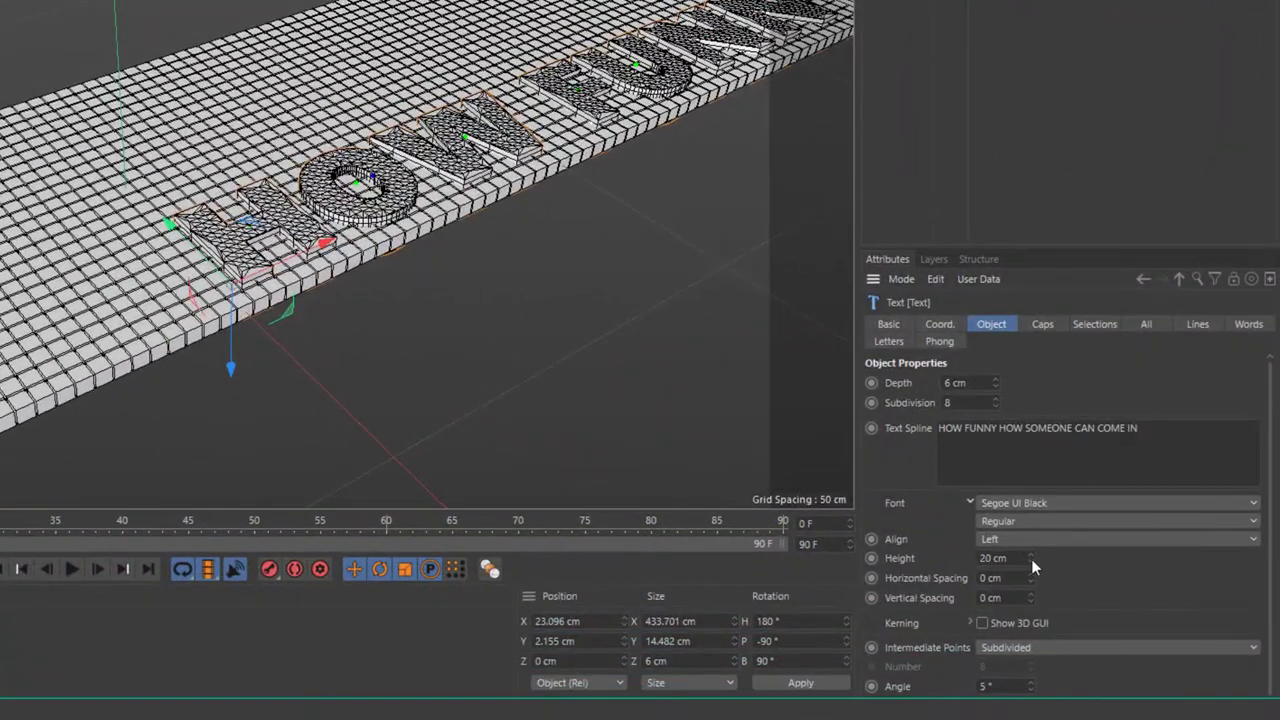
drag(1031, 562, 1031, 520)
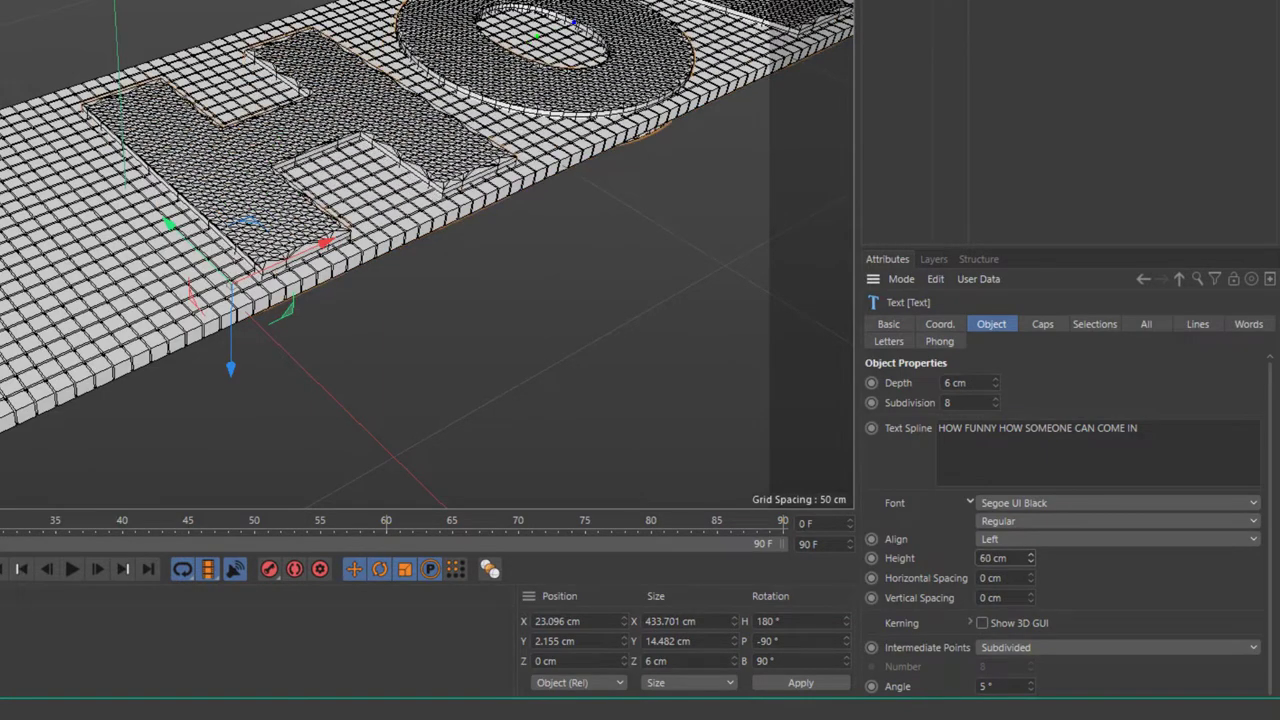
scroll(308, 188, up, 2)
scroll(300, 170, up, 2)
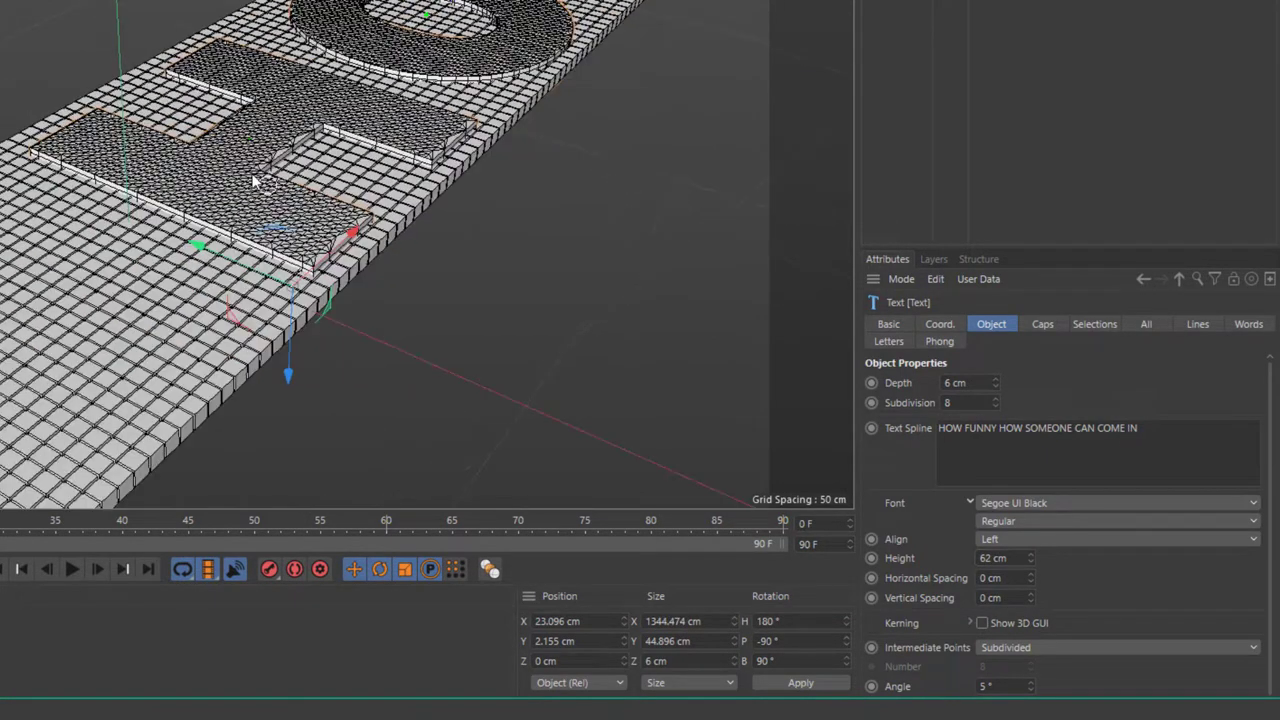
scroll(305, 138, up, 2)
drag(1031, 556, 1031, 572)
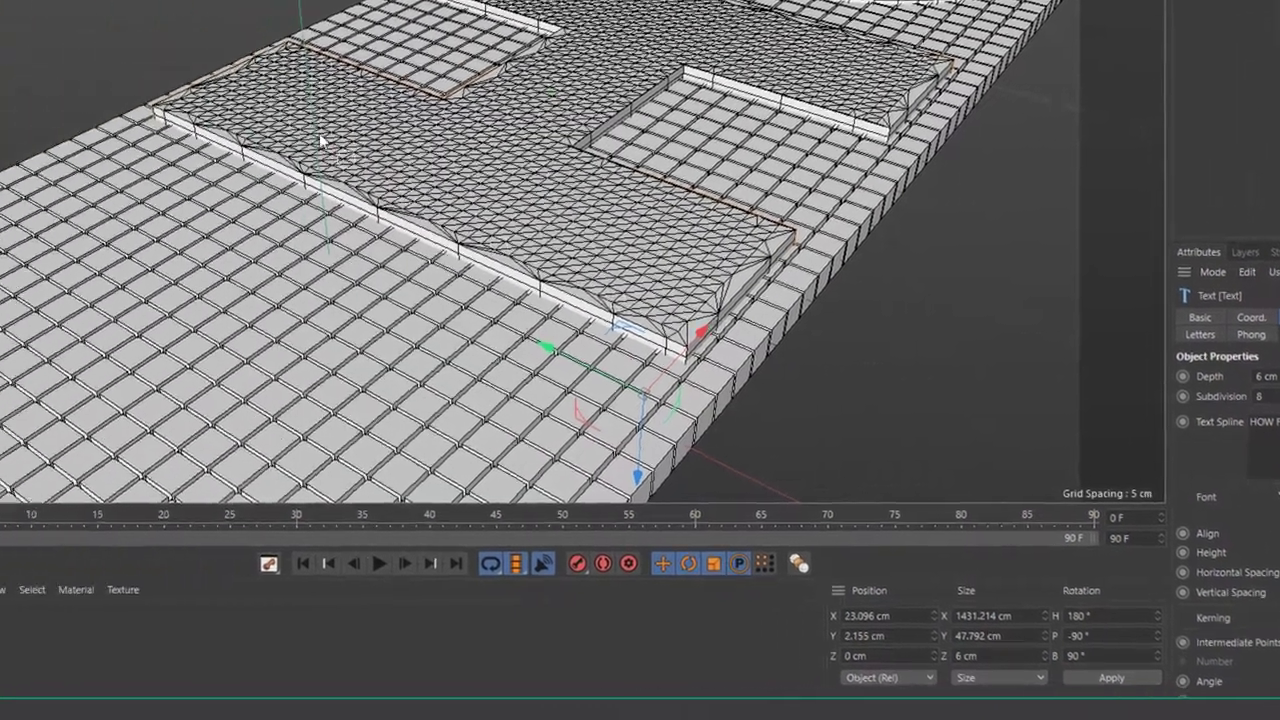
Step: Lift the text to Y 4.961 cm so it sits on top of the floor
mouse_move(319, 133)
alt+mouse_down()
mouse_move(461, 128)
mouse_move(758, 200)
alt+mouse_up()
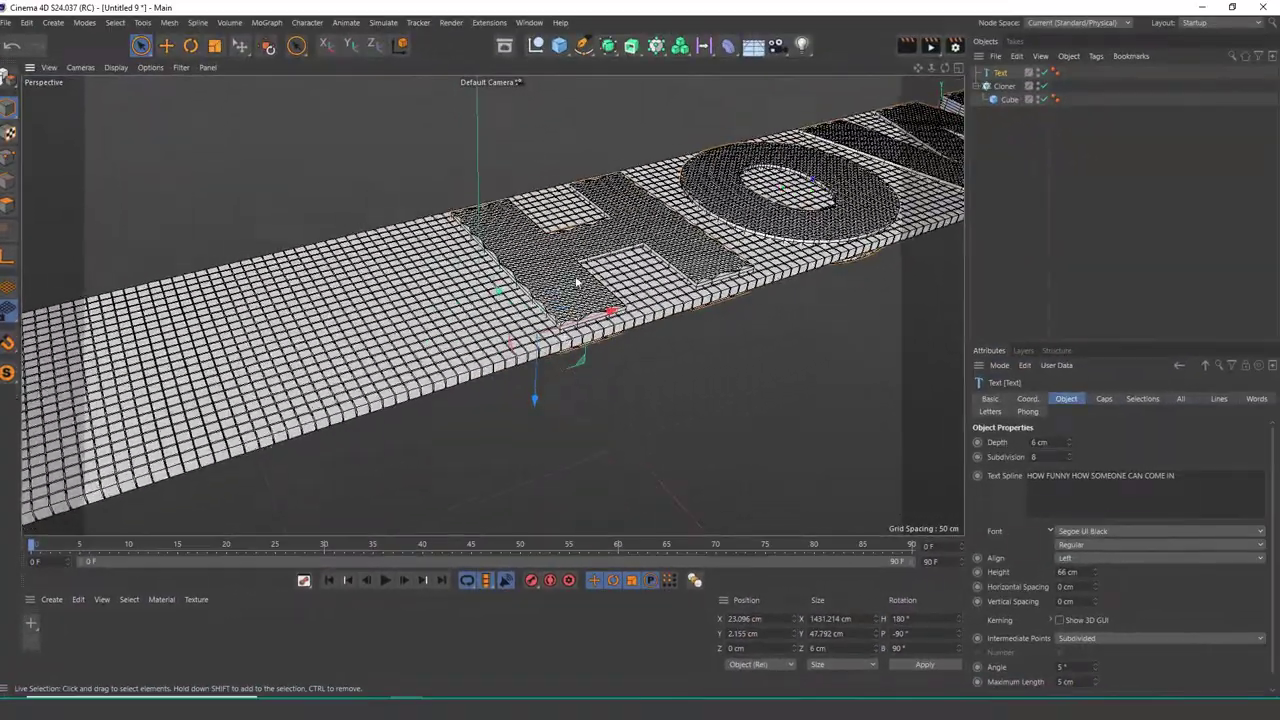
mouse_move(585, 320)
alt+mouse_down()
mouse_move(585, 246)
mouse_move(547, 390)
alt+mouse_up()
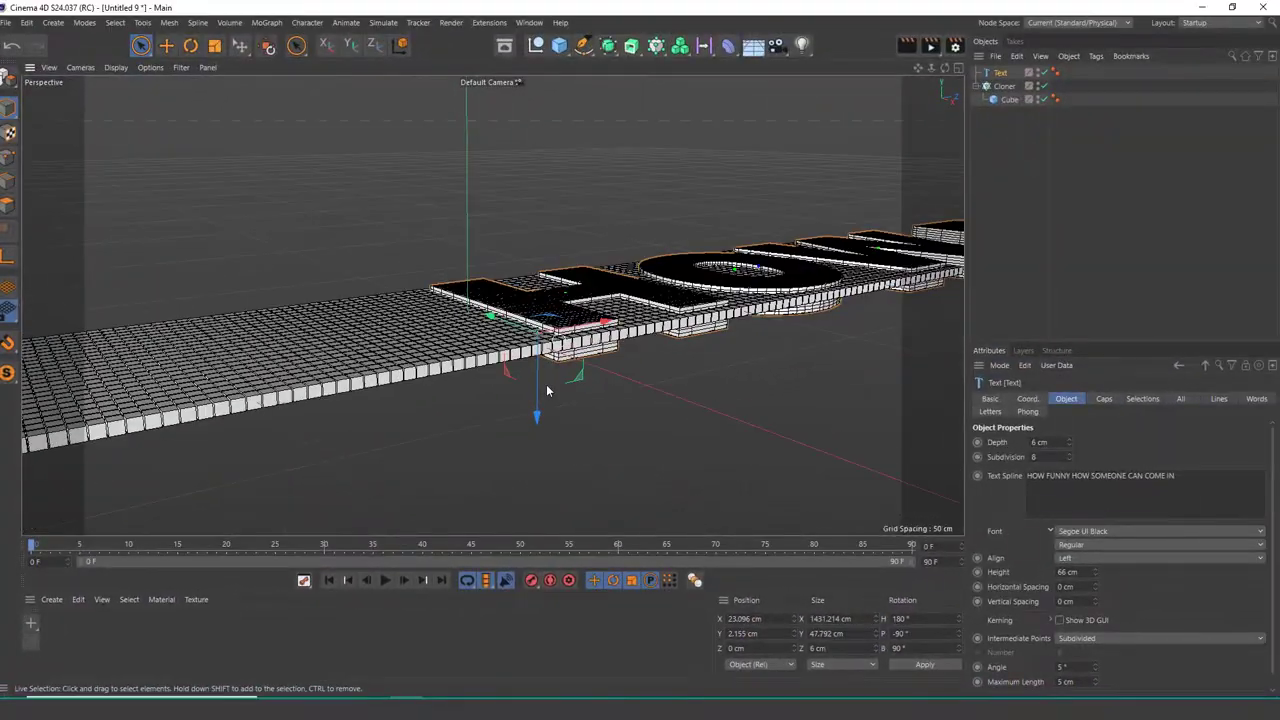
scroll(565, 341, up, 2)
scroll(571, 260, up, 2)
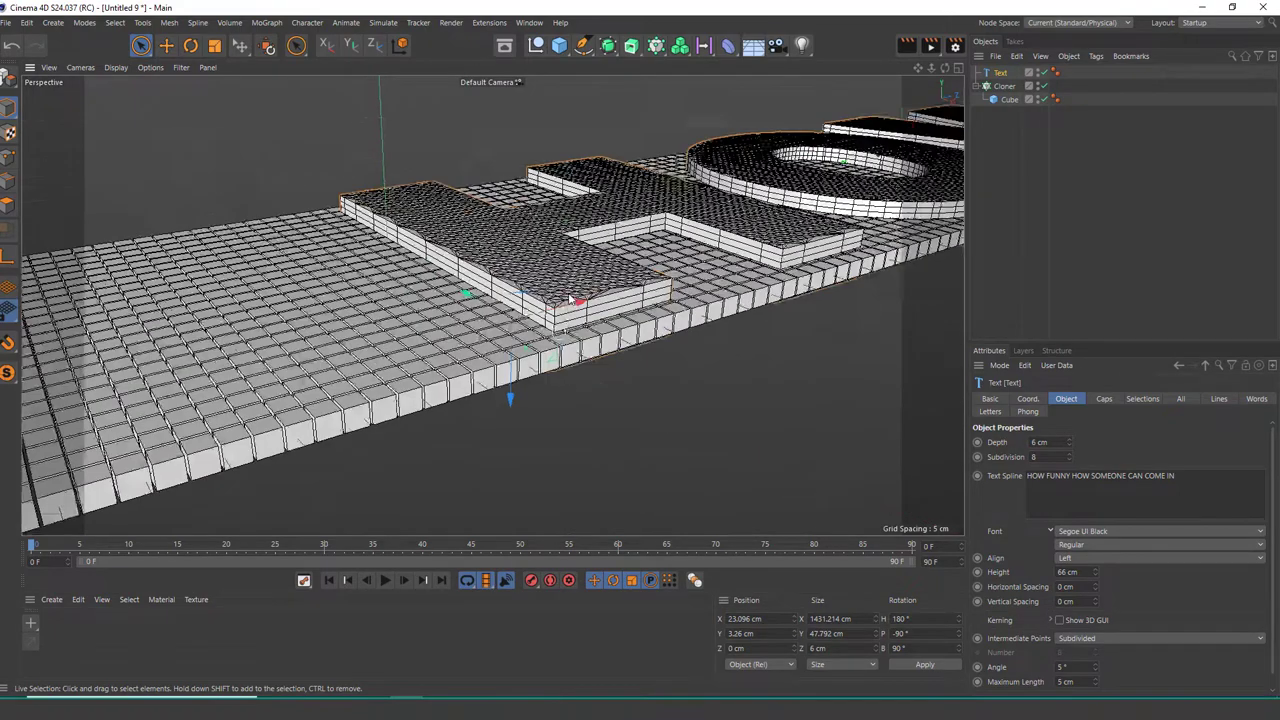
scroll(571, 258, up, 2)
scroll(577, 263, up, 2)
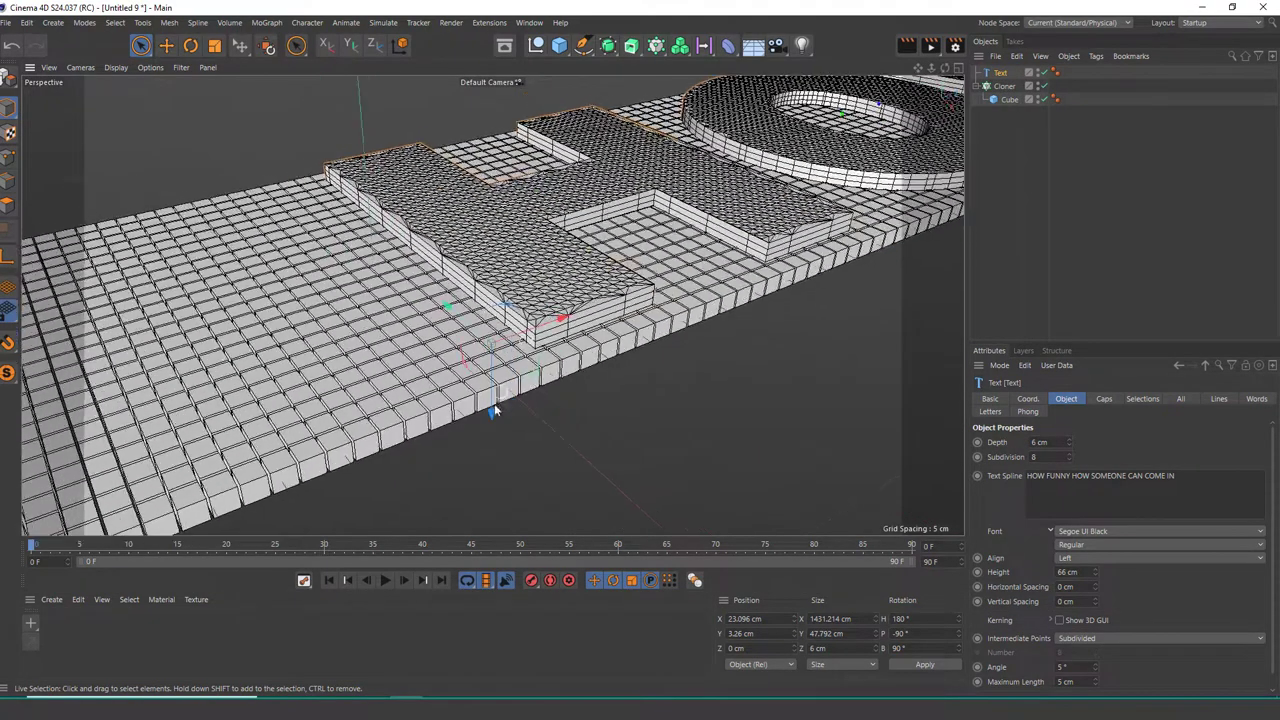
mouse_move(491, 420)
mouse_down()
mouse_move(505, 310)
mouse_move(530, 340)
mouse_up()
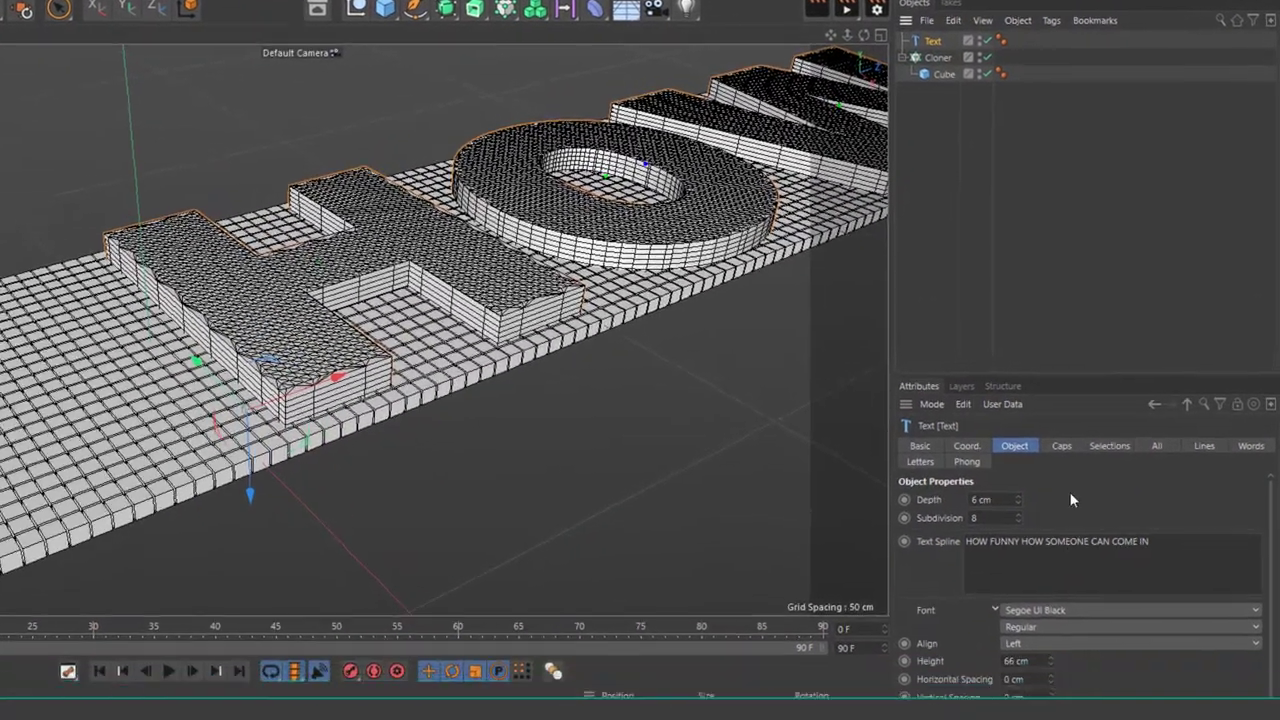
click(1066, 487)
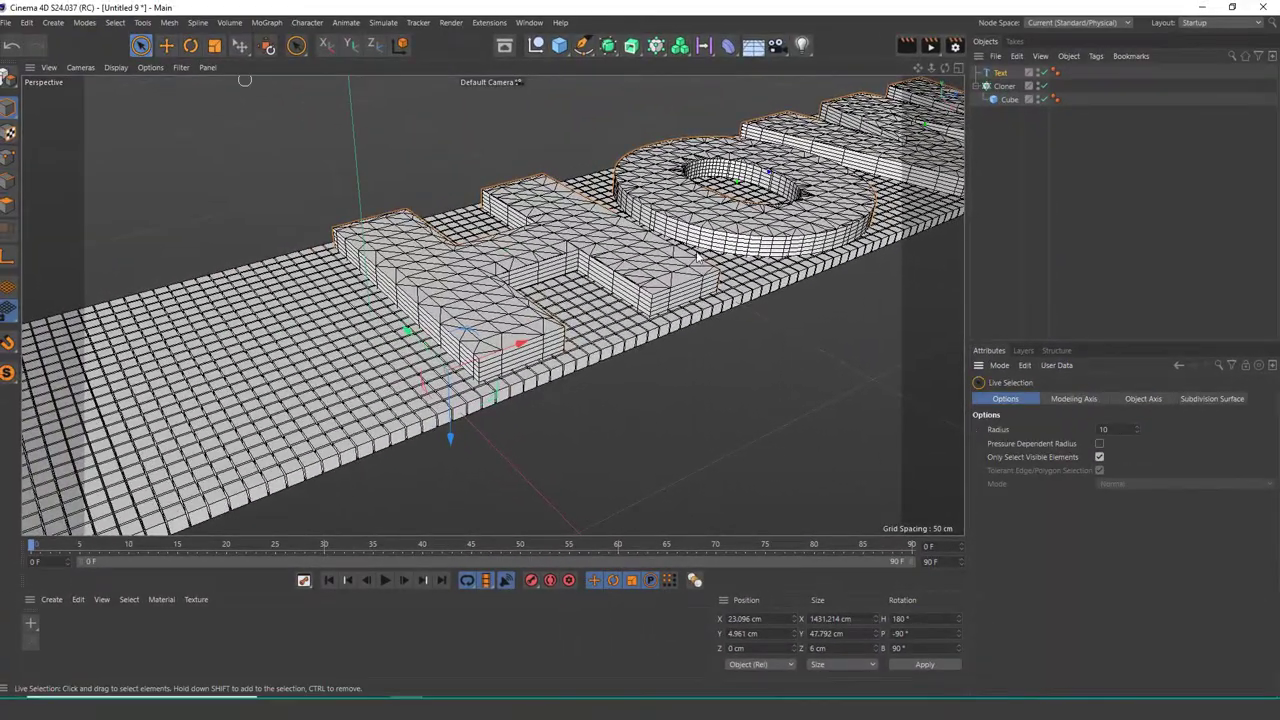
alt+drag(697, 257, 670, 262)
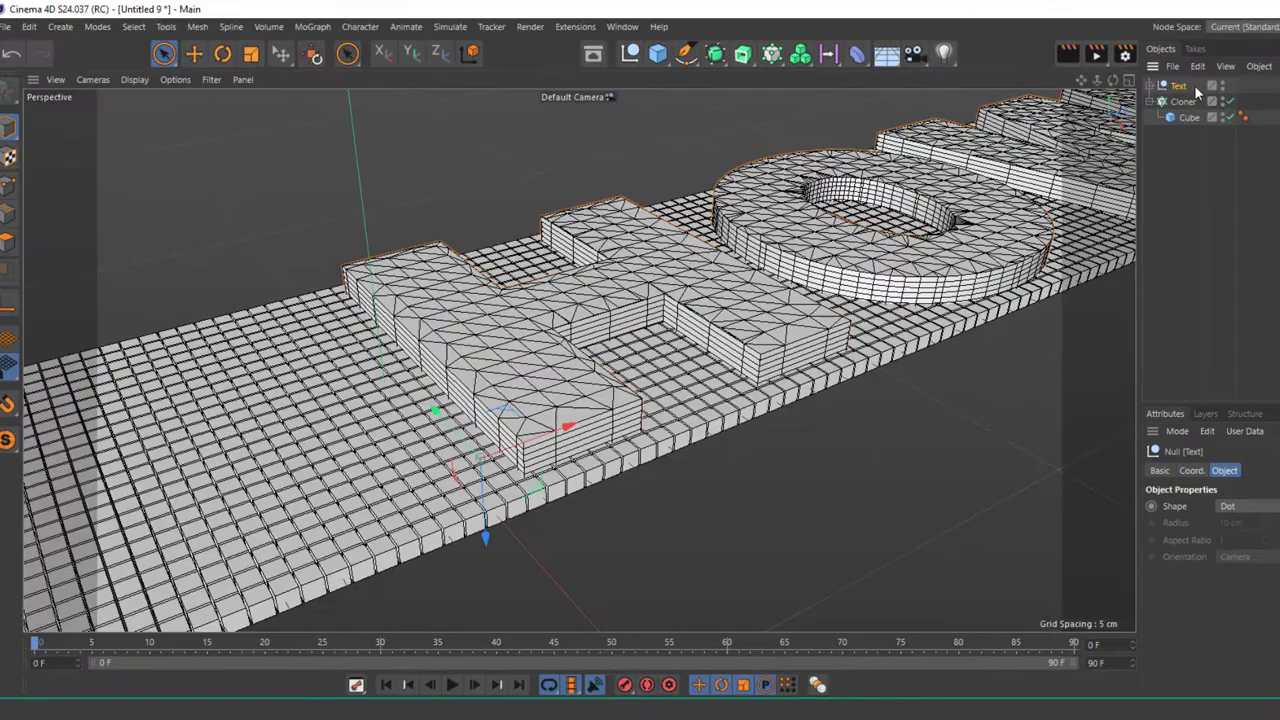
Step: Merge the text's children into one polygon object named Text and delete its leftover selection tags
right_click(1182, 87)
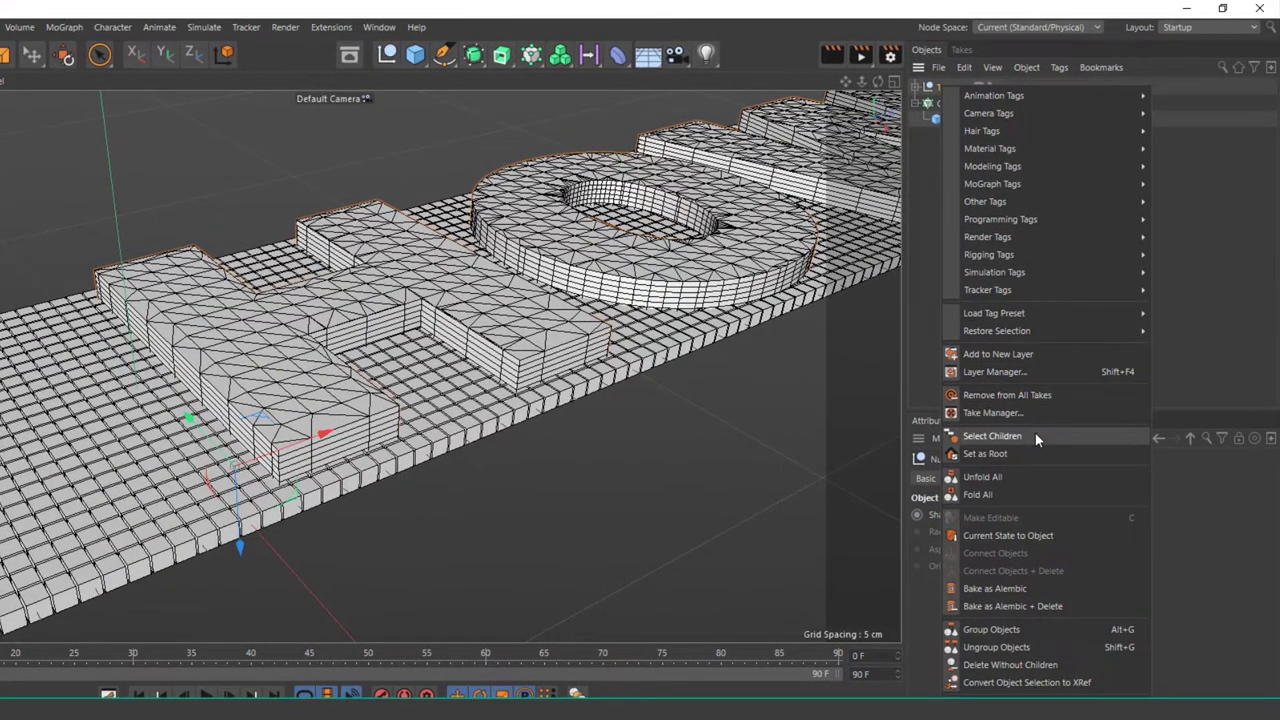
click(1035, 435)
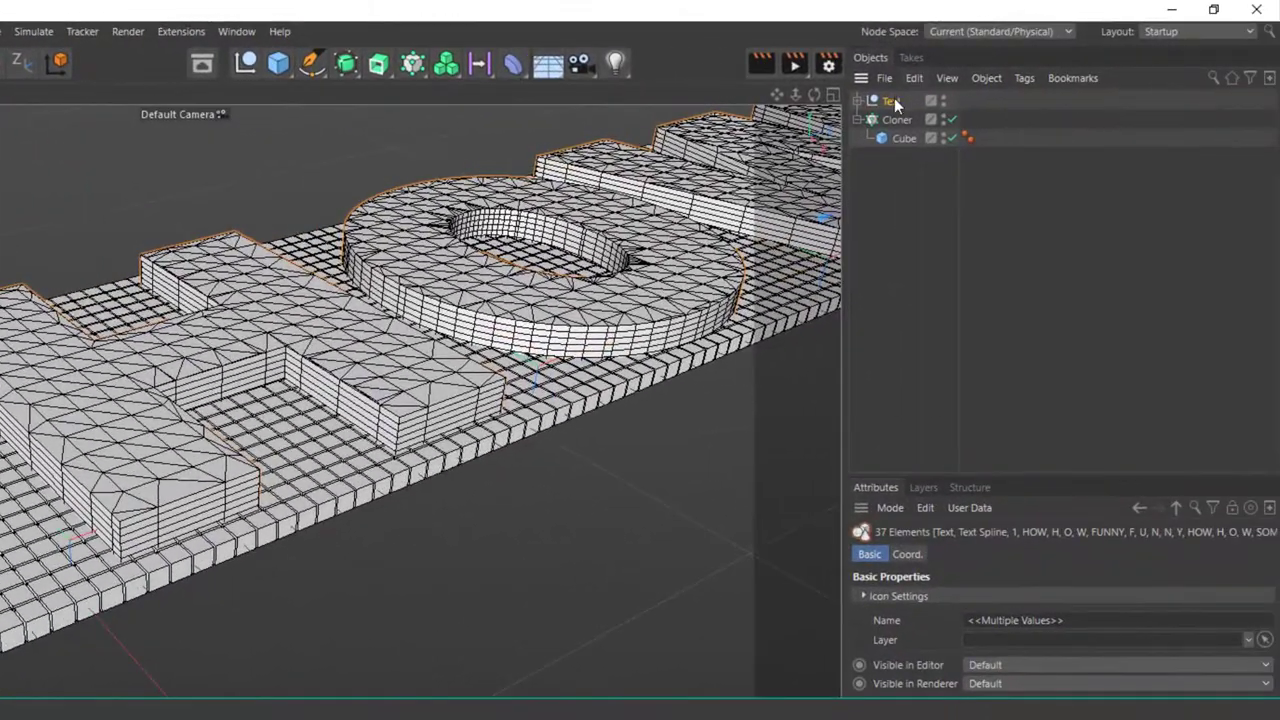
right_click(1234, 127)
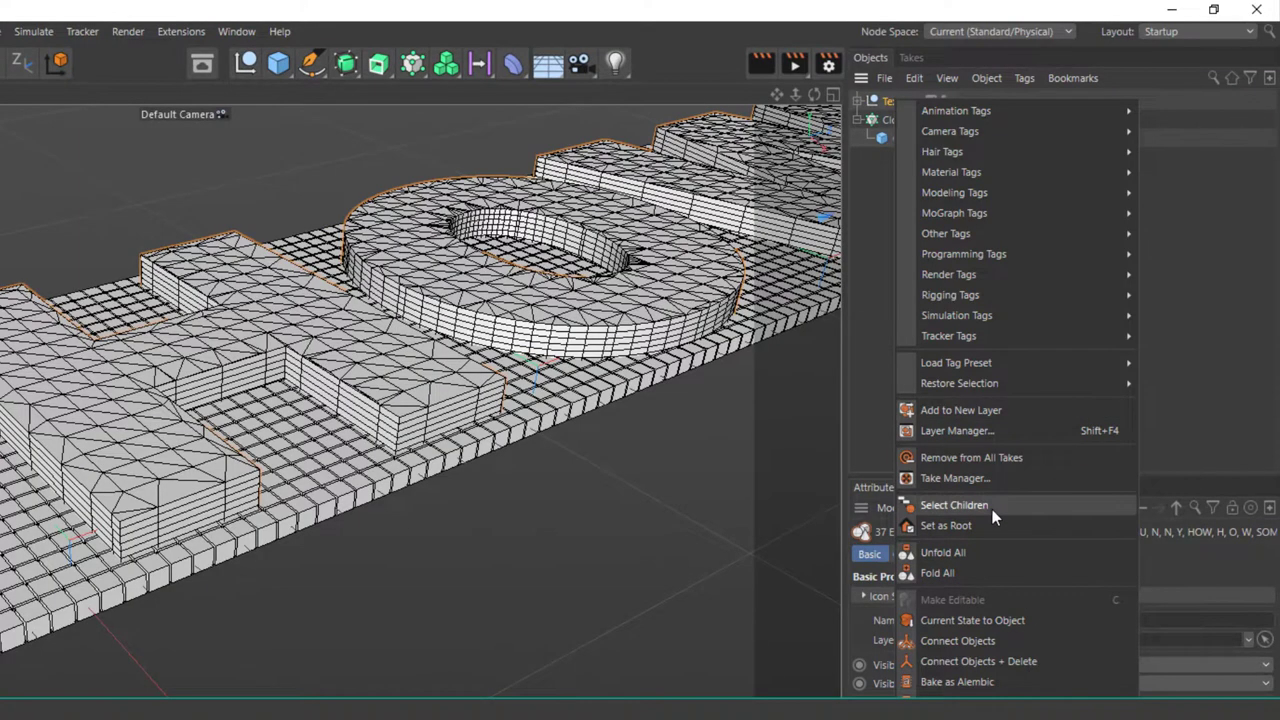
click(992, 506)
right_click(890, 120)
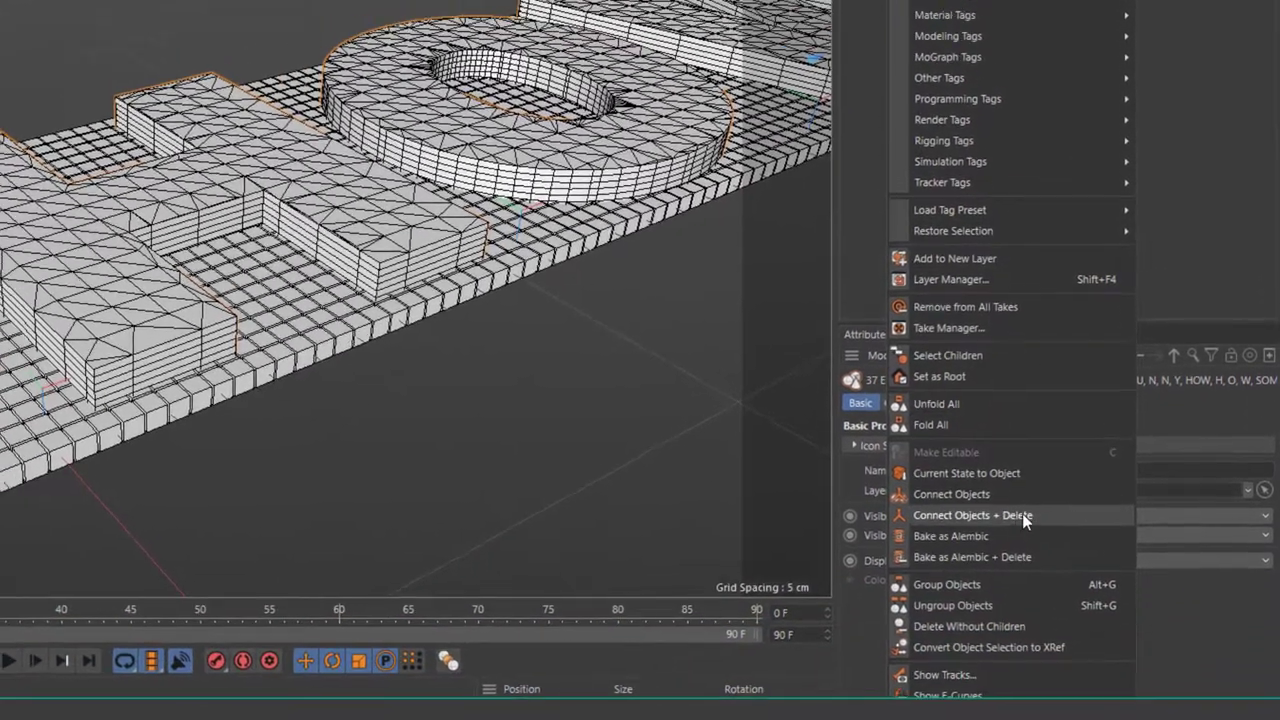
click(1022, 515)
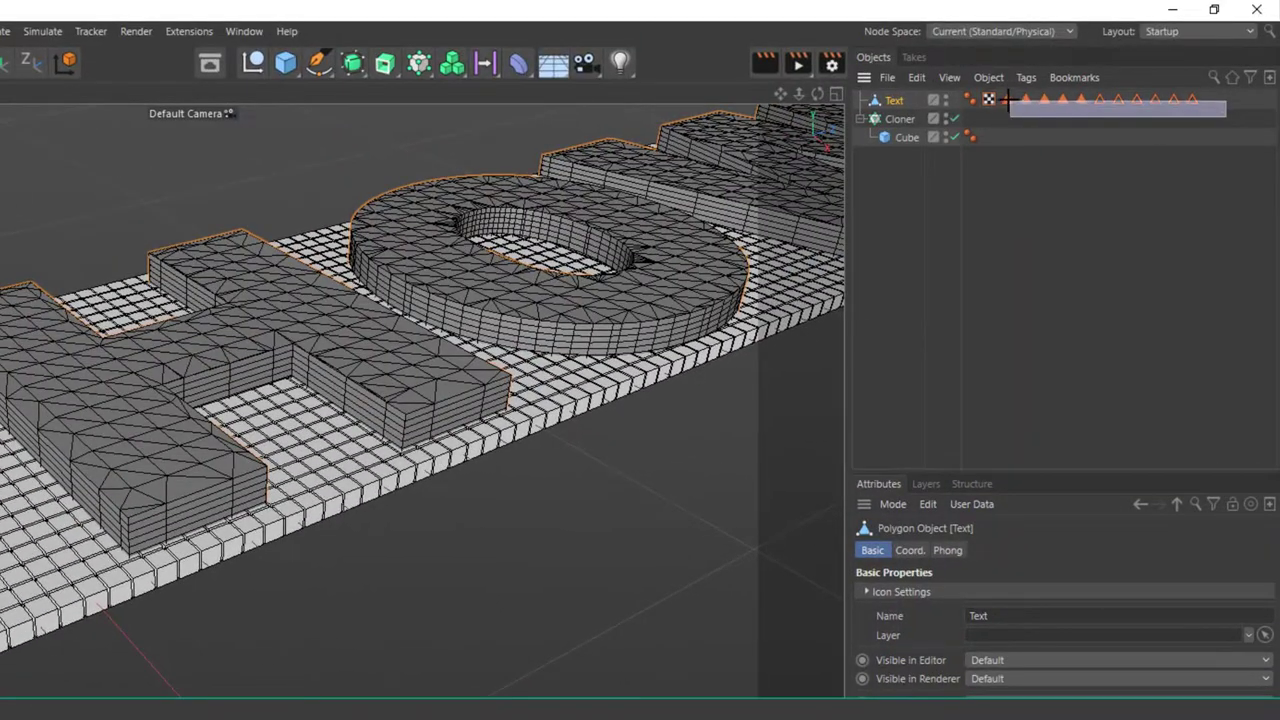
drag(1010, 100, 1029, 99)
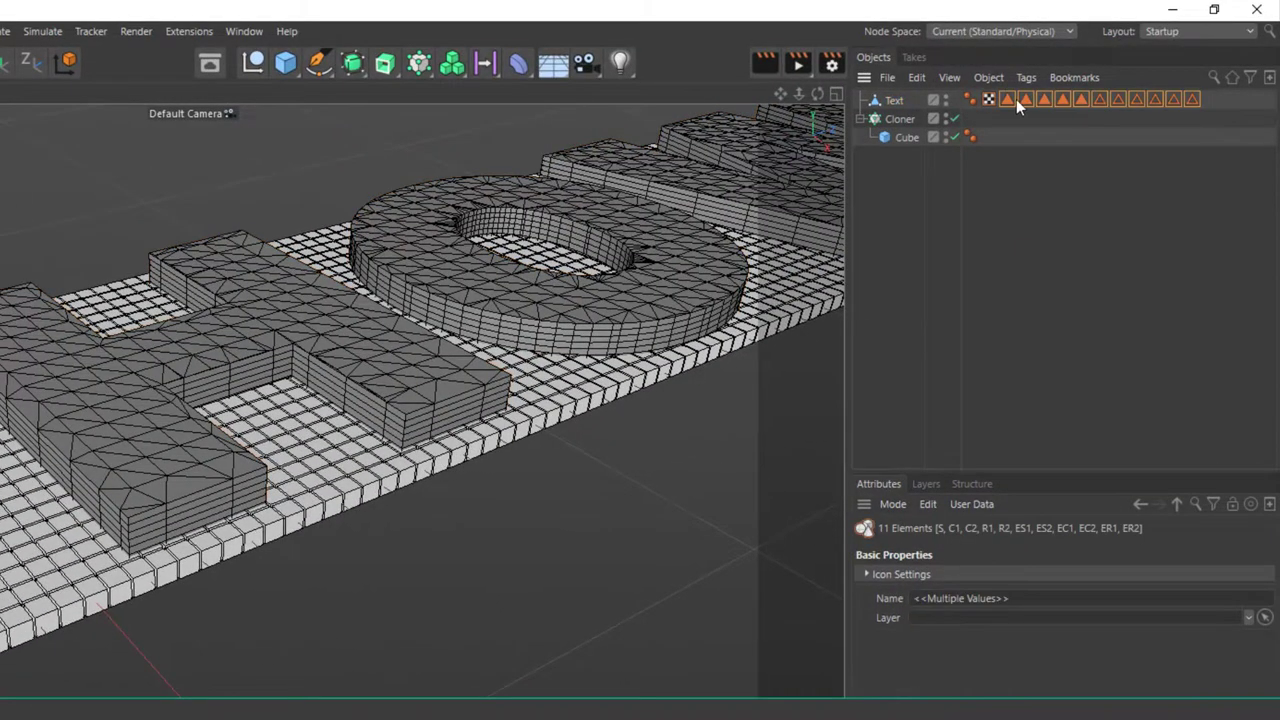
key(Delete)
click(899, 100)
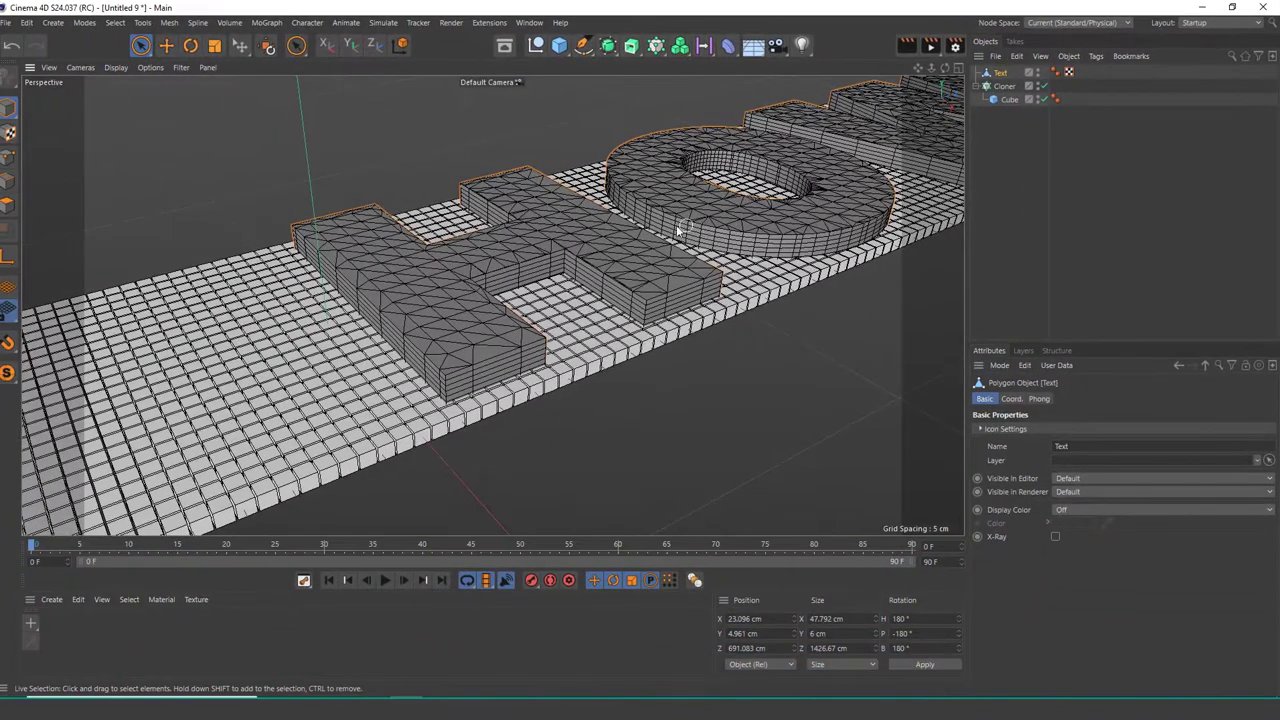
Step: Add a Volume effector to the Cloner
scroll(678, 230, down, 5)
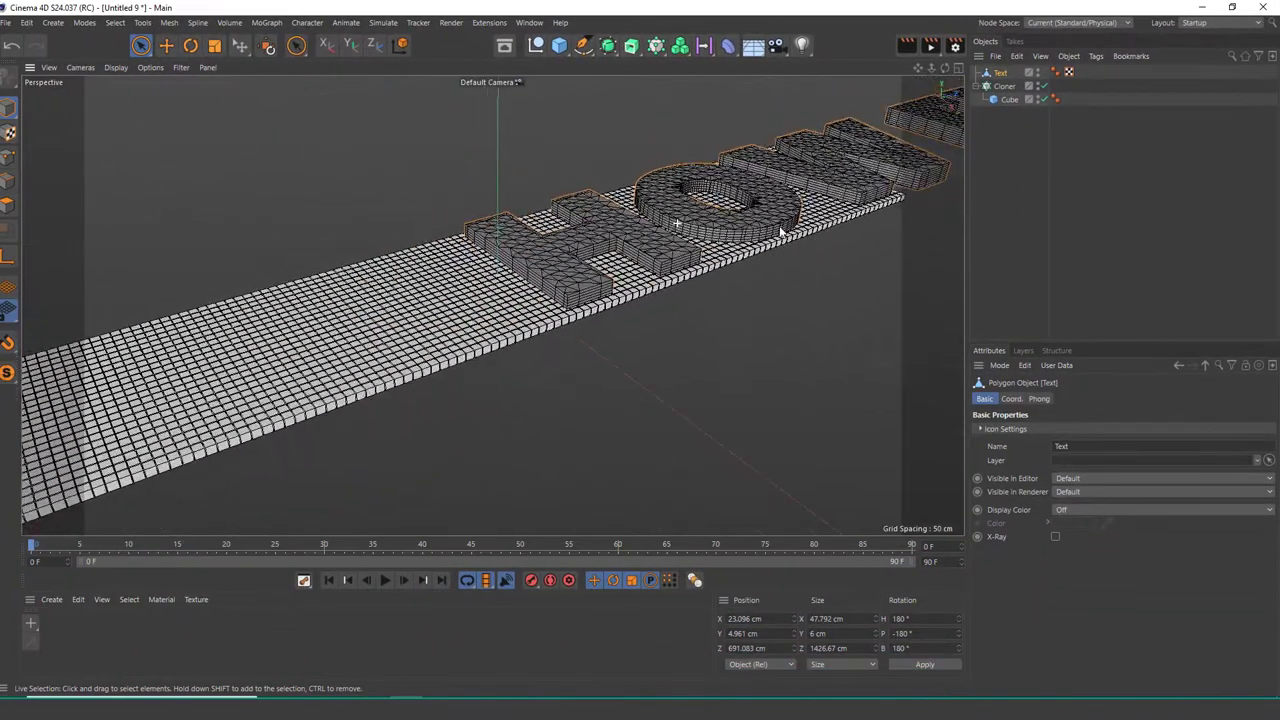
alt+drag(786, 229, 600, 282)
scroll(693, 265, up, 3)
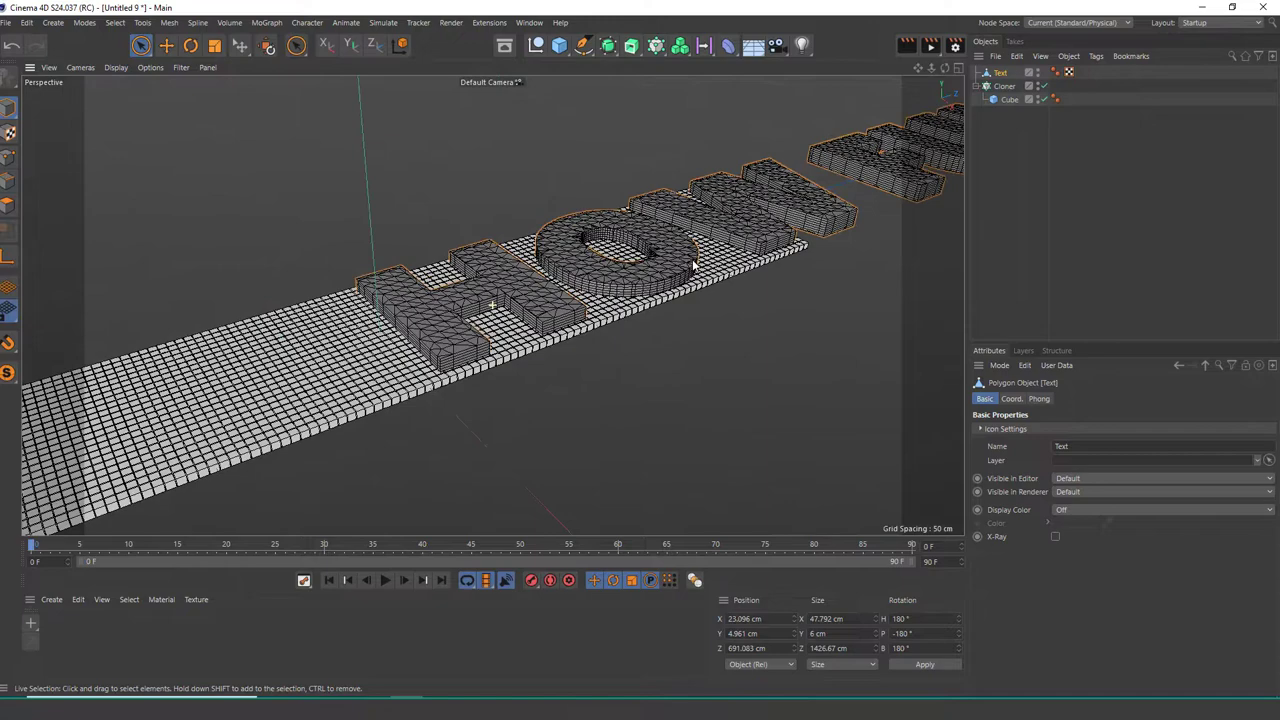
scroll(693, 265, up, 2)
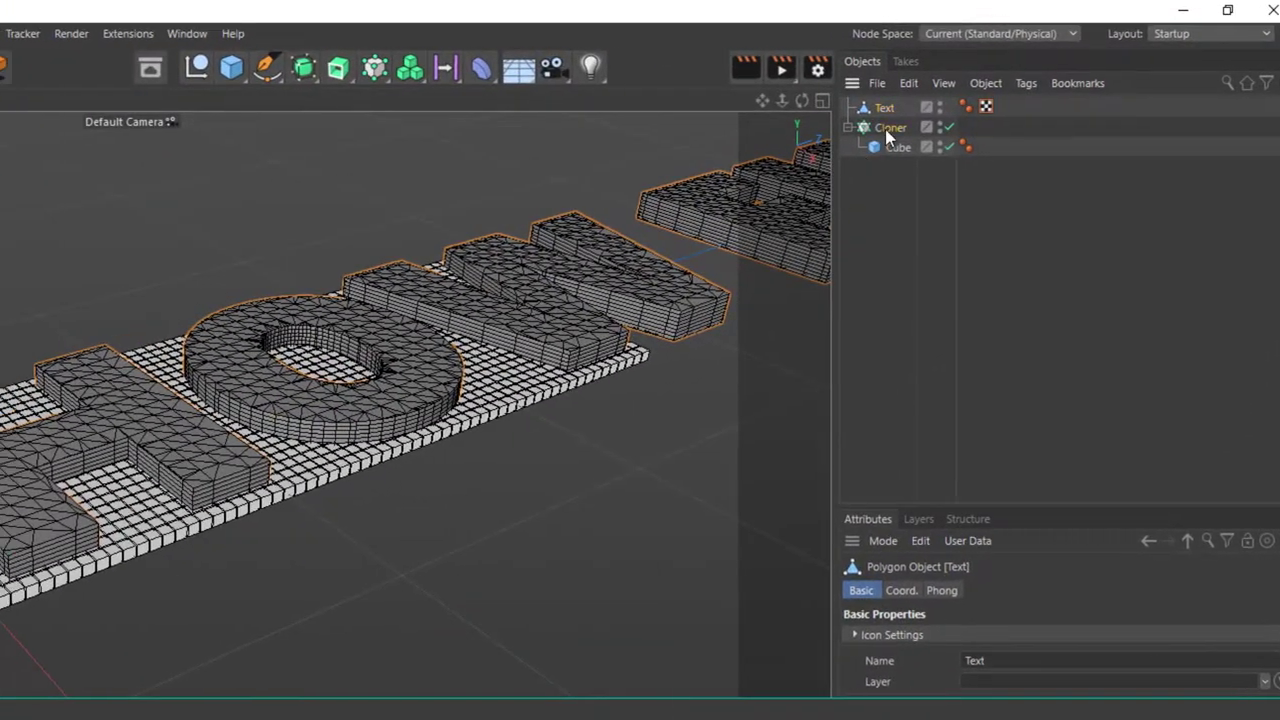
click(887, 130)
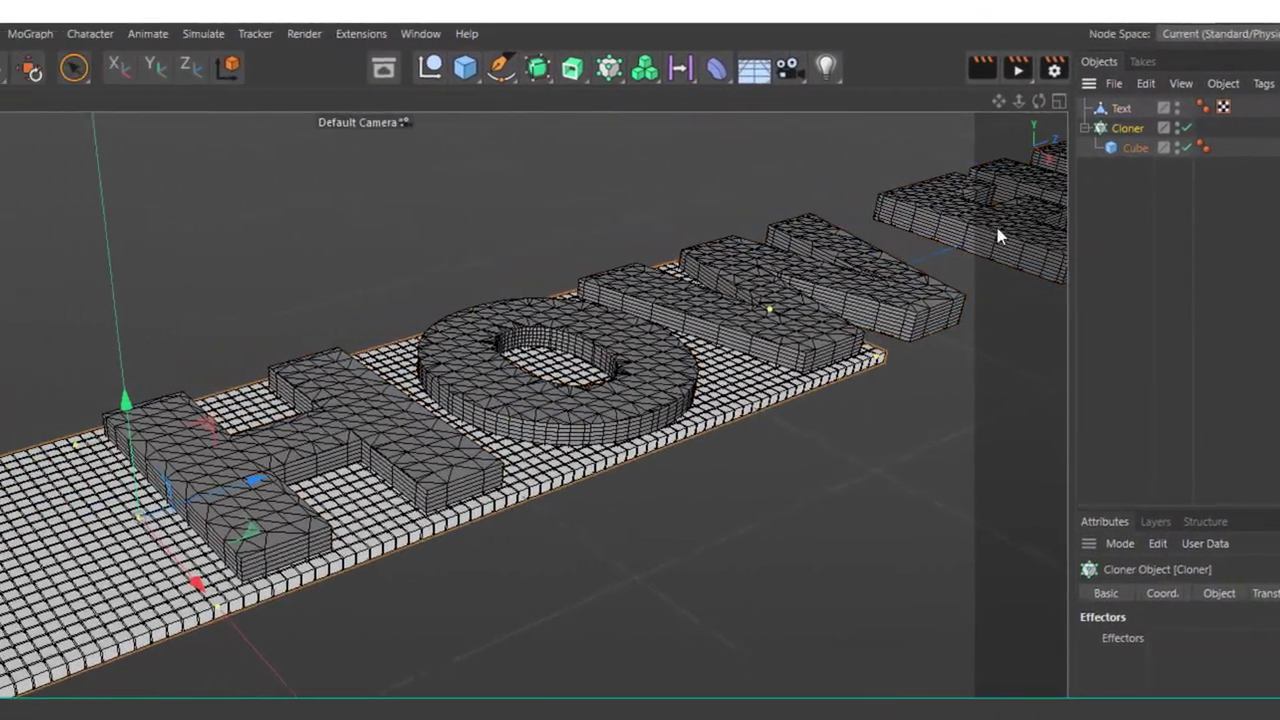
click(101, 34)
mouse_move(160, 66)
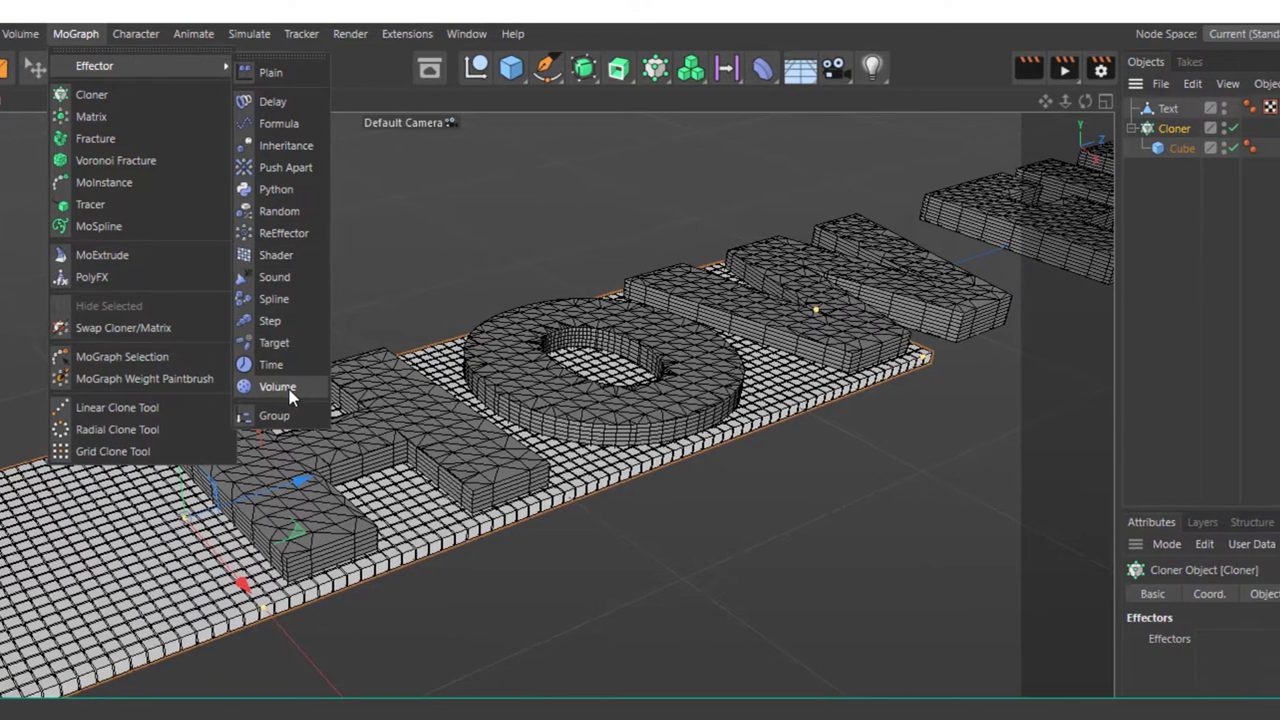
click(303, 386)
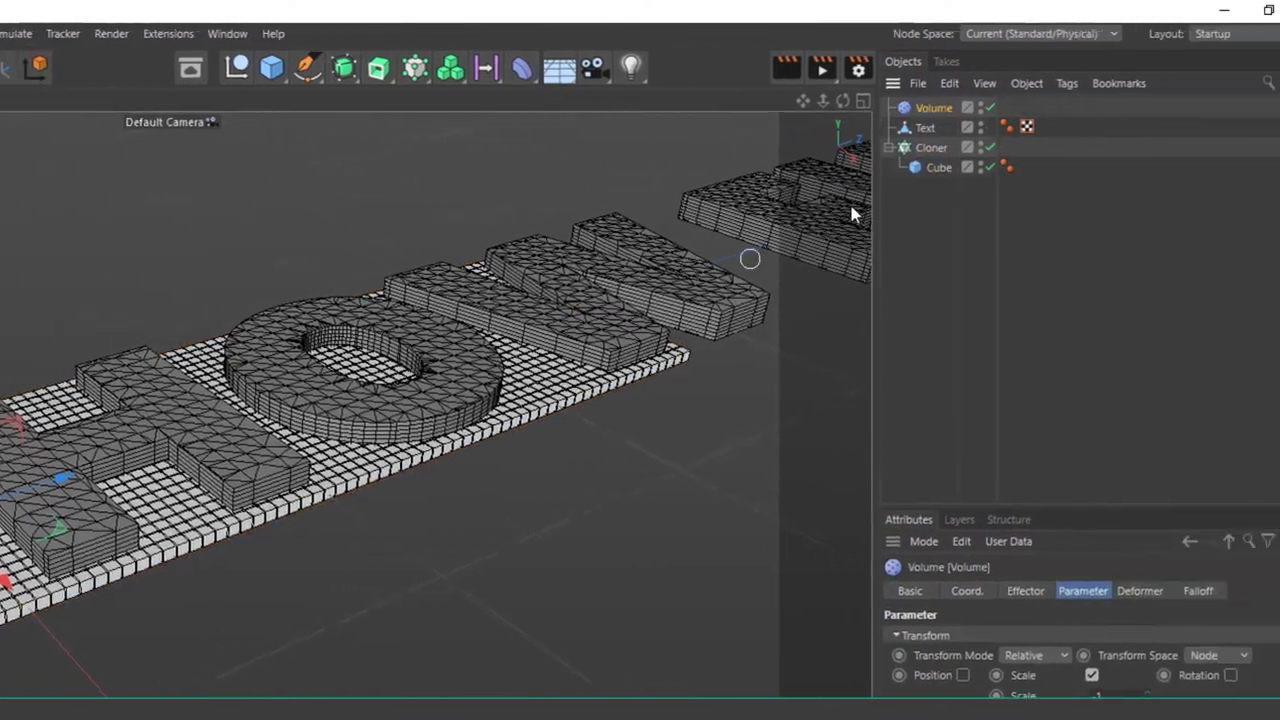
click(893, 125)
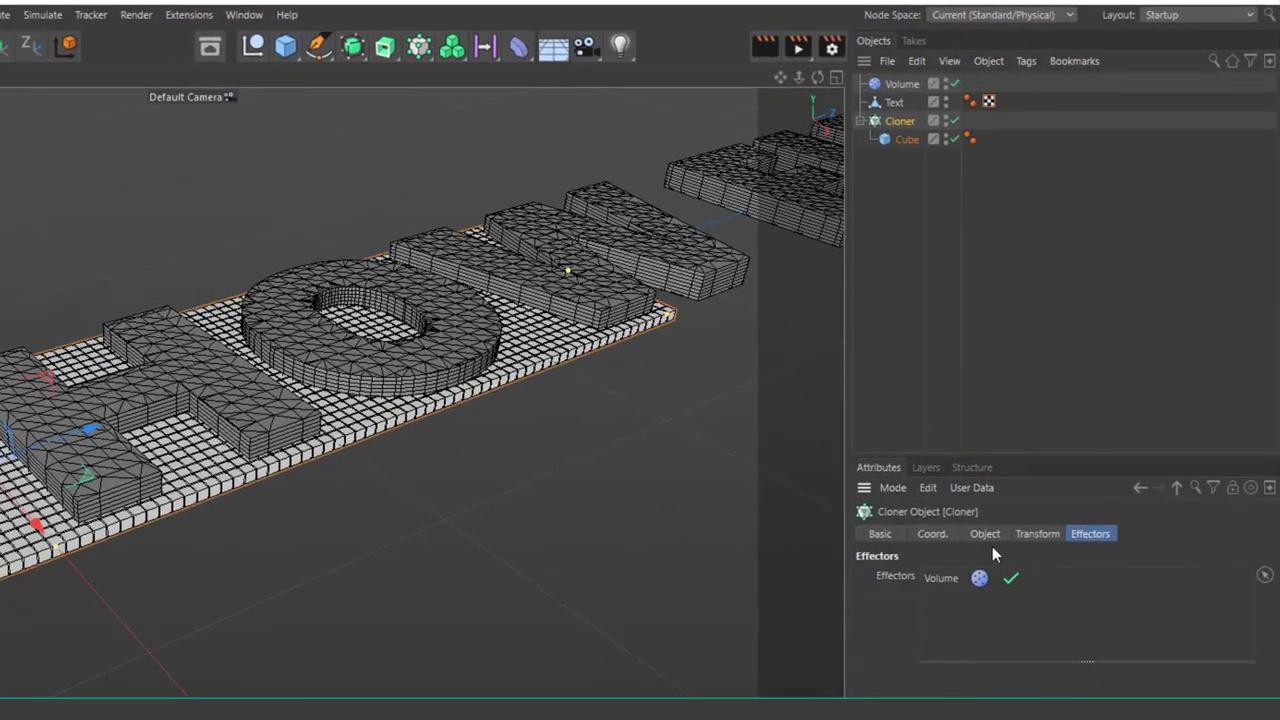
Step: Make Text the Volume effector's volume object and select the Text object
click(985, 534)
click(900, 84)
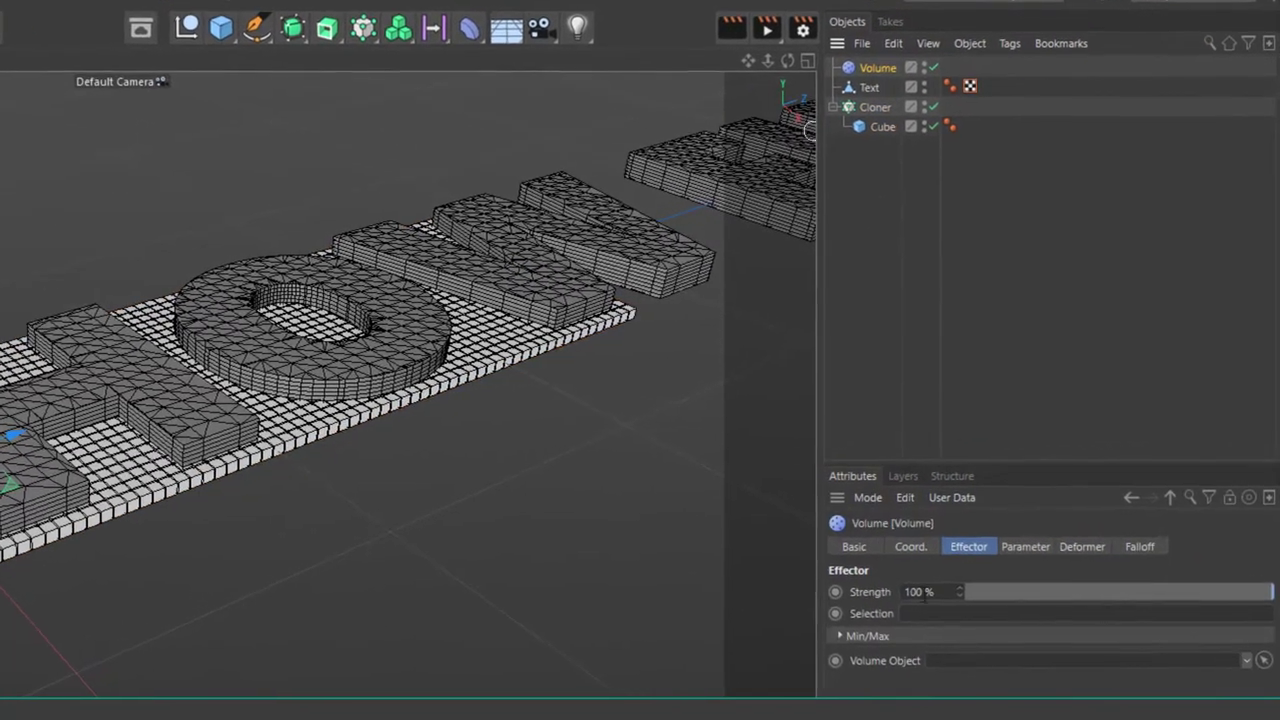
drag(862, 91, 947, 636)
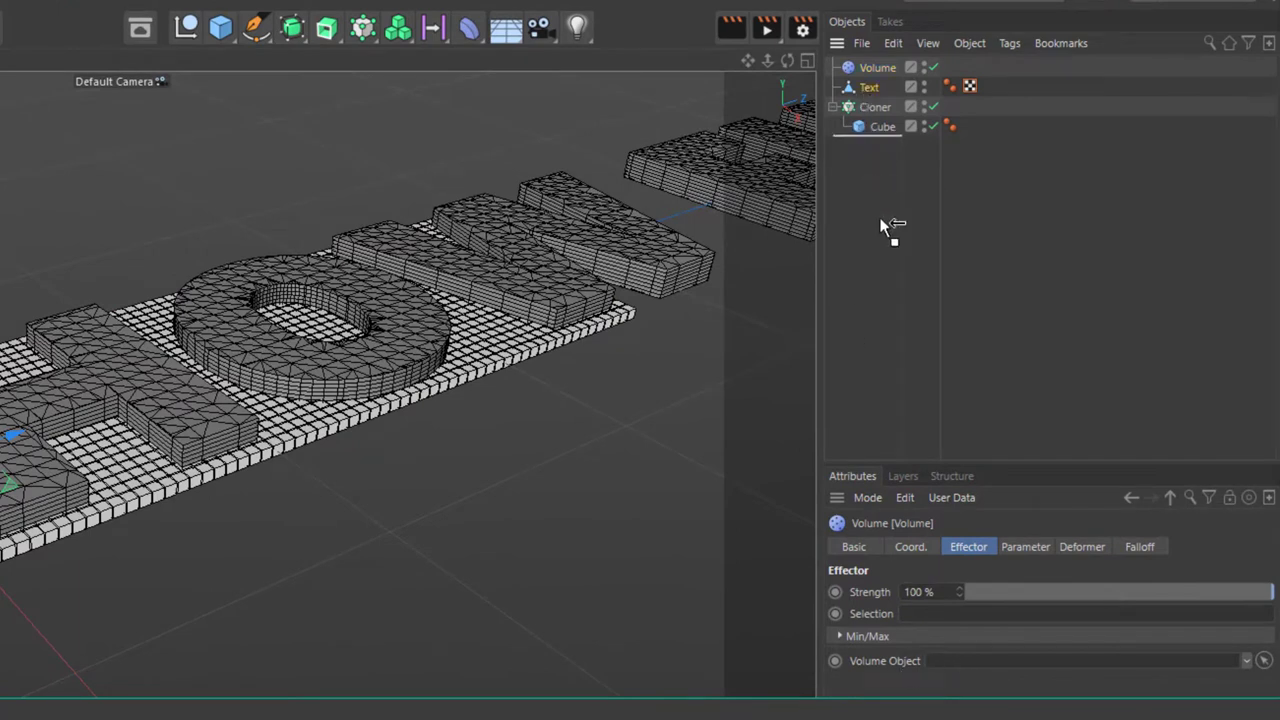
click(870, 88)
Step: Hide the Text from viewport and render, then slide it along Z to 0.787 cm
double_click(925, 85)
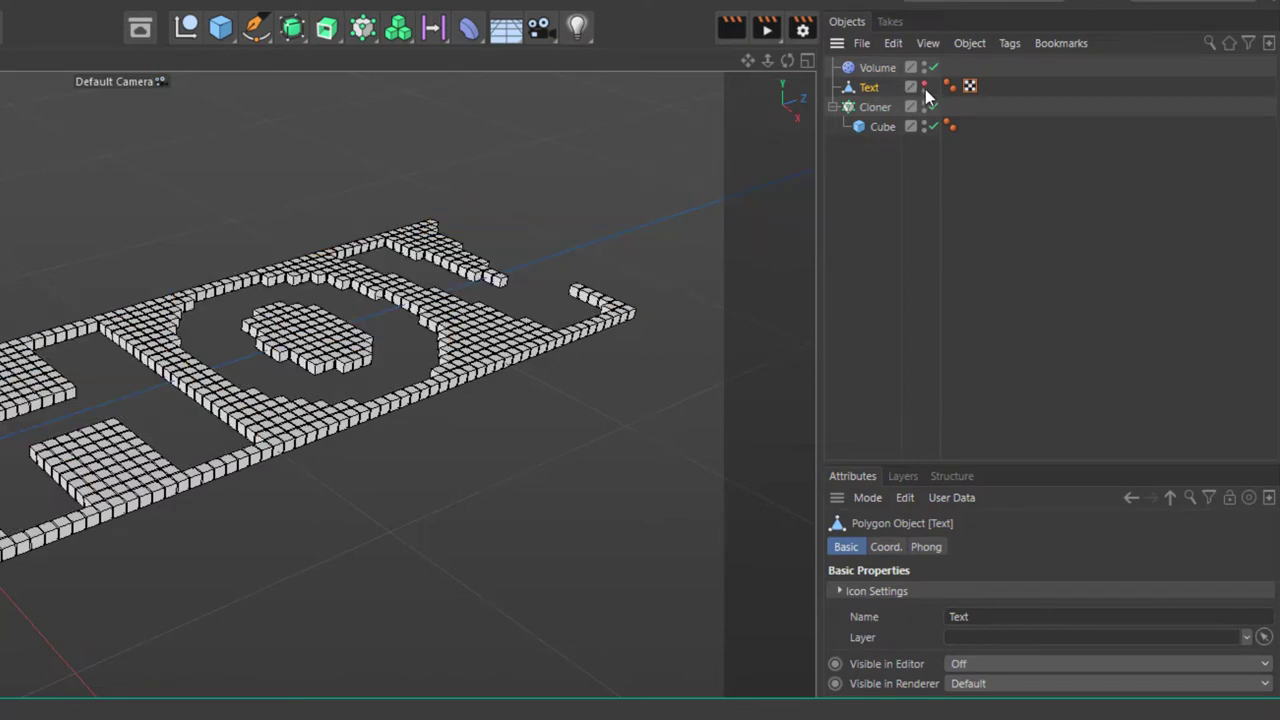
click(924, 93)
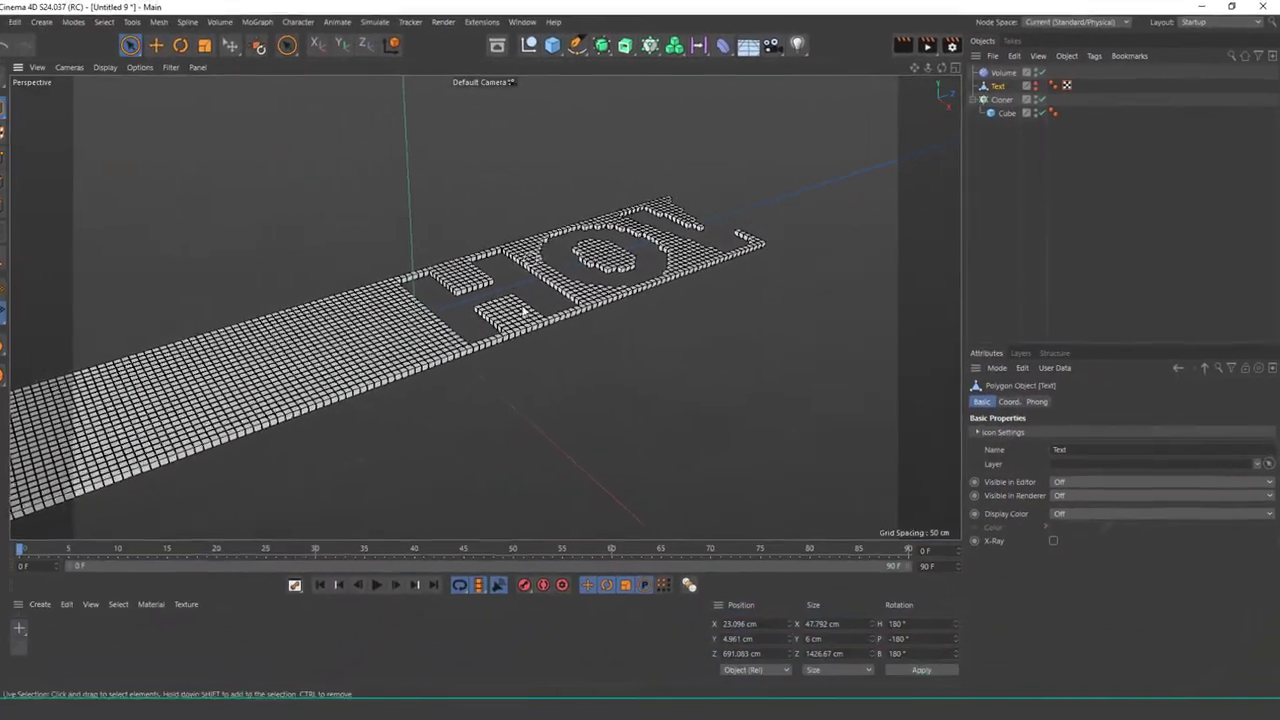
scroll(508, 359, down, 5)
alt+drag(508, 359, 583, 328)
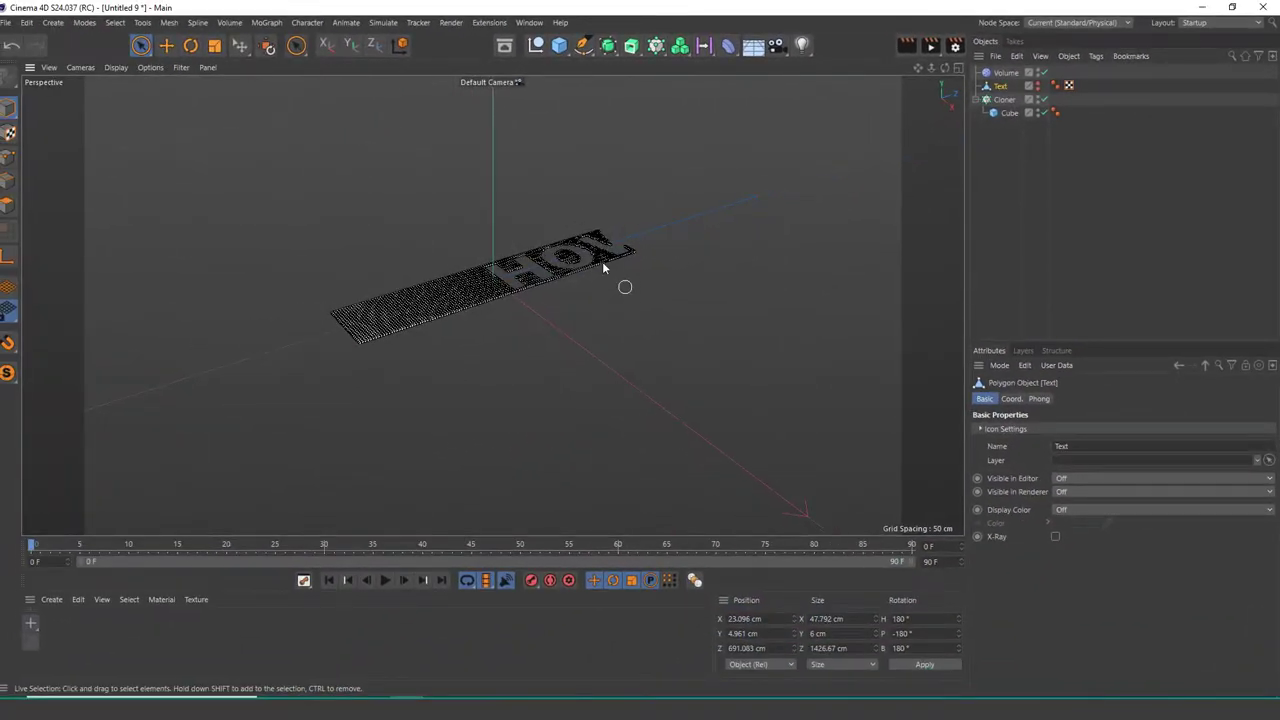
mouse_move(909, 163)
mouse_down()
mouse_move(853, 188)
mouse_move(641, 226)
mouse_up()
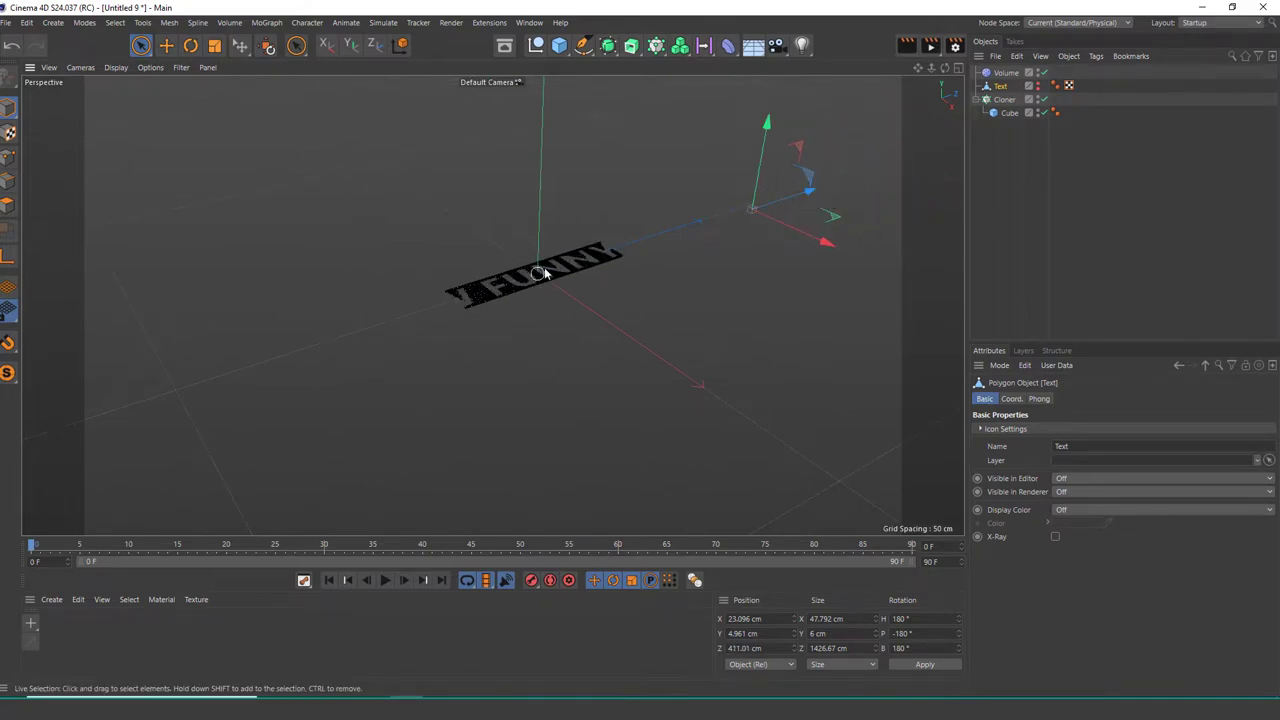
scroll(655, 215, up, 2)
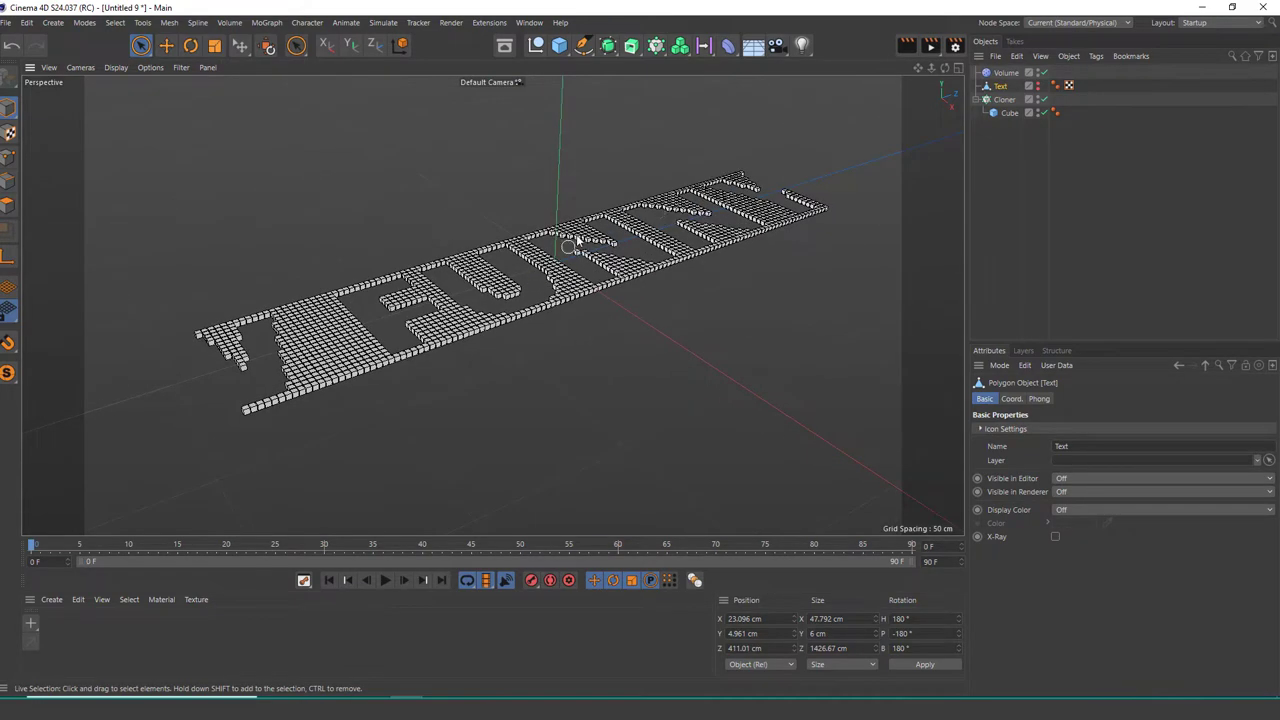
scroll(576, 234, up, 5)
scroll(588, 233, down, 4)
scroll(545, 308, down, 3)
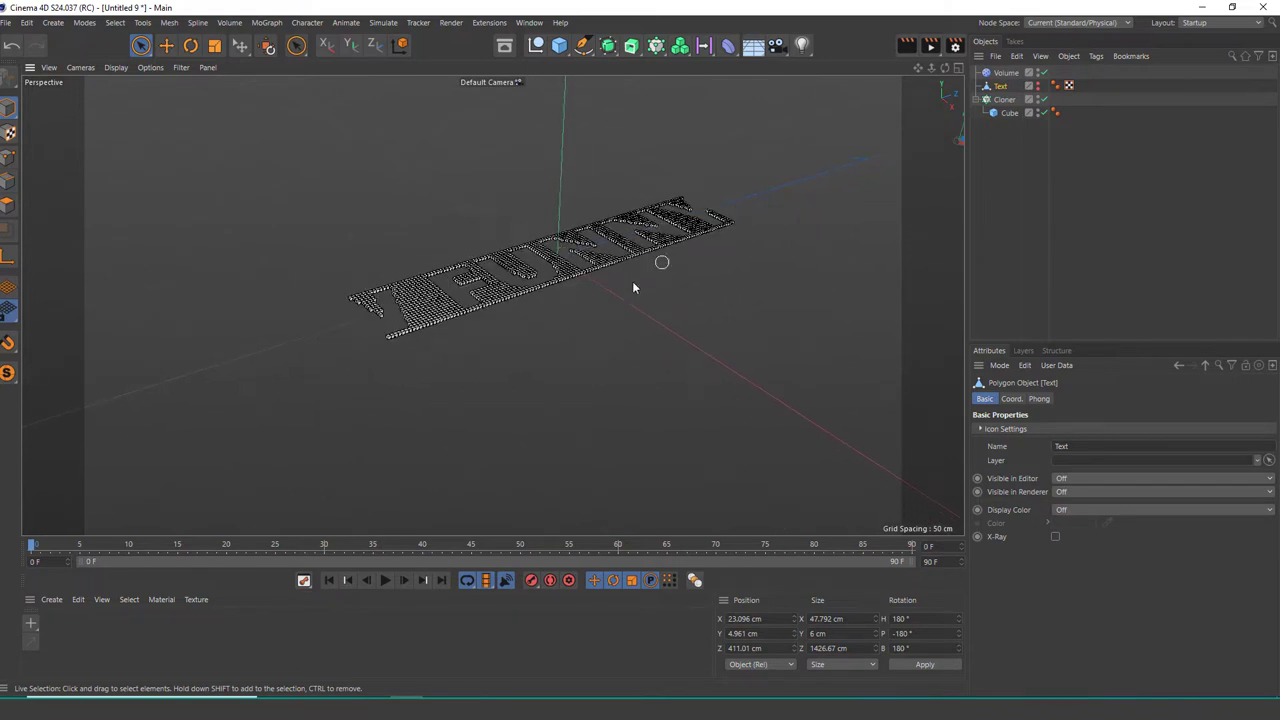
alt+drag(632, 281, 662, 284)
drag(950, 152, 943, 147)
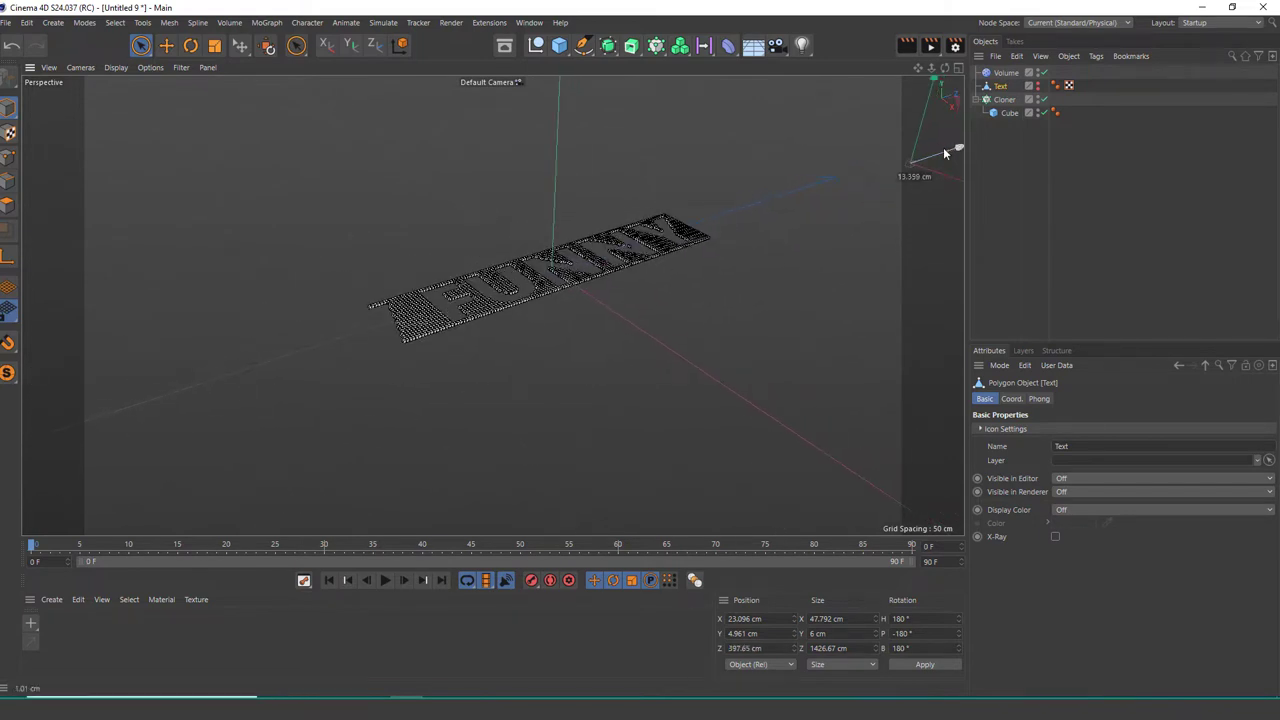
Step: Enable Axis modification and slide the Text's axis along Z onto the letters
click(10, 257)
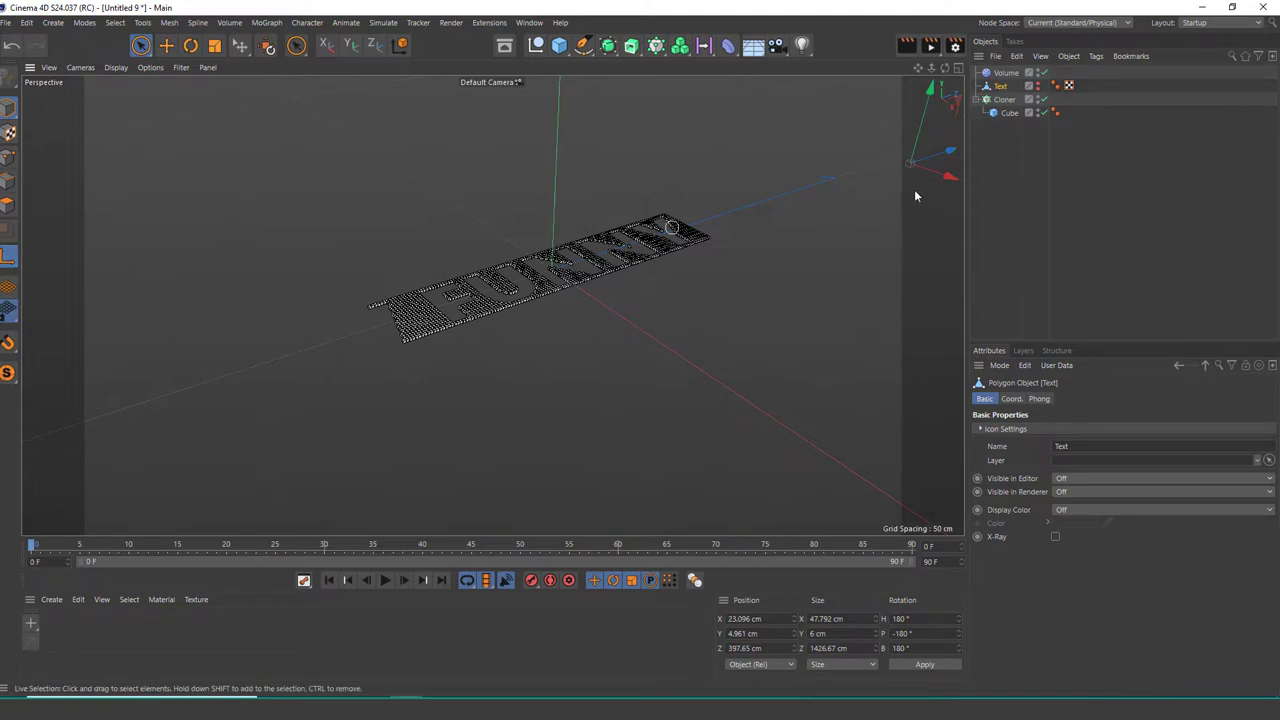
drag(814, 209, 735, 236)
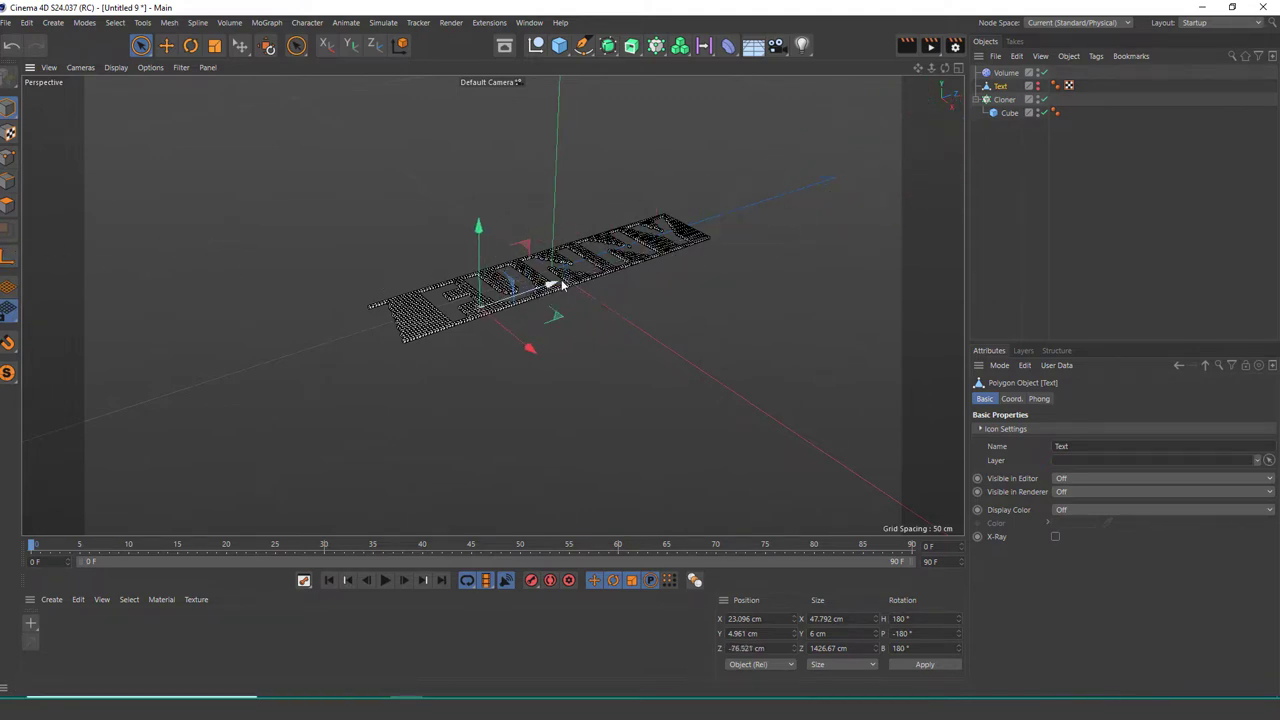
drag(553, 283, 640, 265)
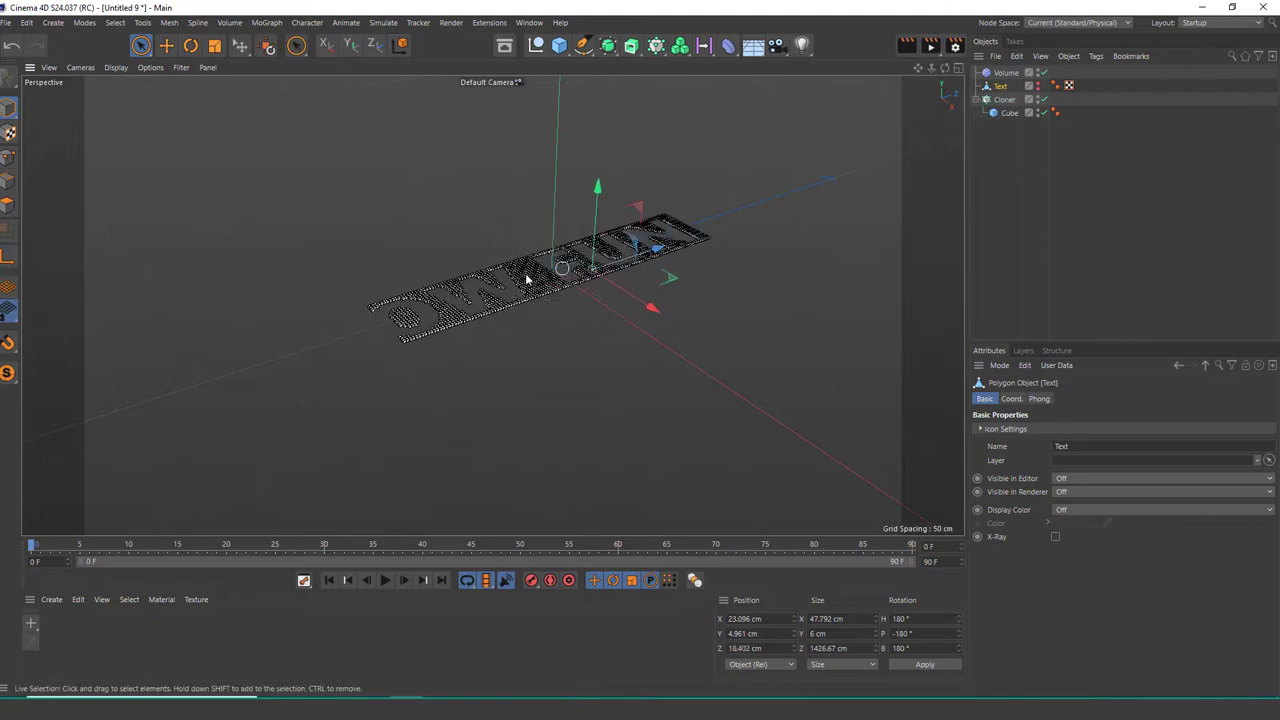
scroll(614, 231, up, 3)
scroll(614, 231, up, 3)
mouse_move(810, 230)
mouse_down()
mouse_move(507, 345)
mouse_move(900, 250)
mouse_up()
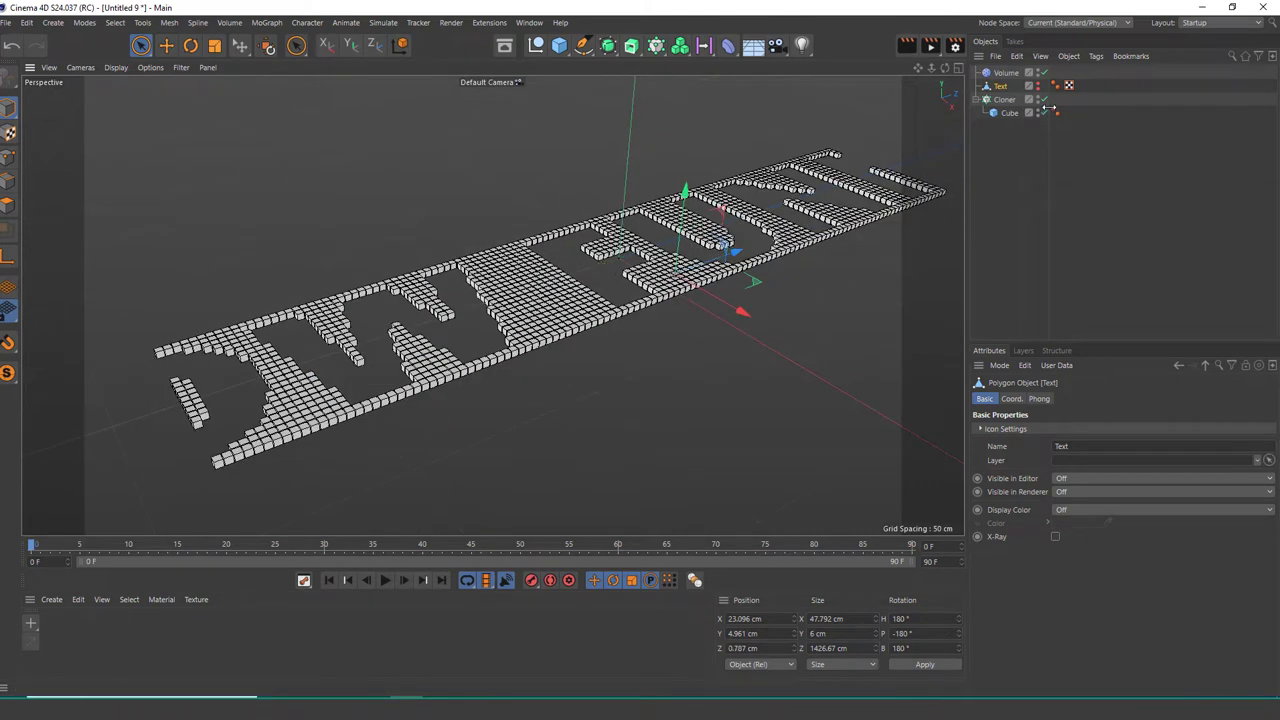
Step: Switch the Volume effector from Scale to Position with P.Y set to 7 cm
click(1006, 73)
click(1106, 398)
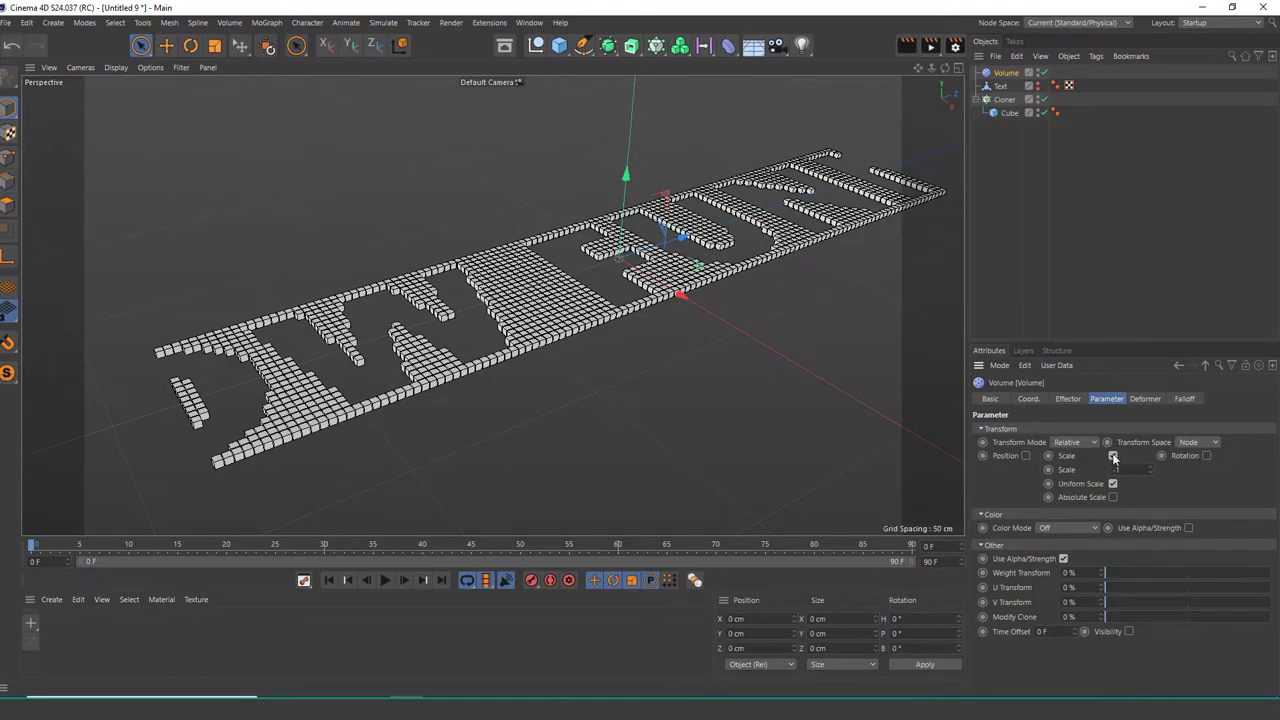
click(1113, 456)
click(1025, 456)
drag(1062, 484, 1062, 470)
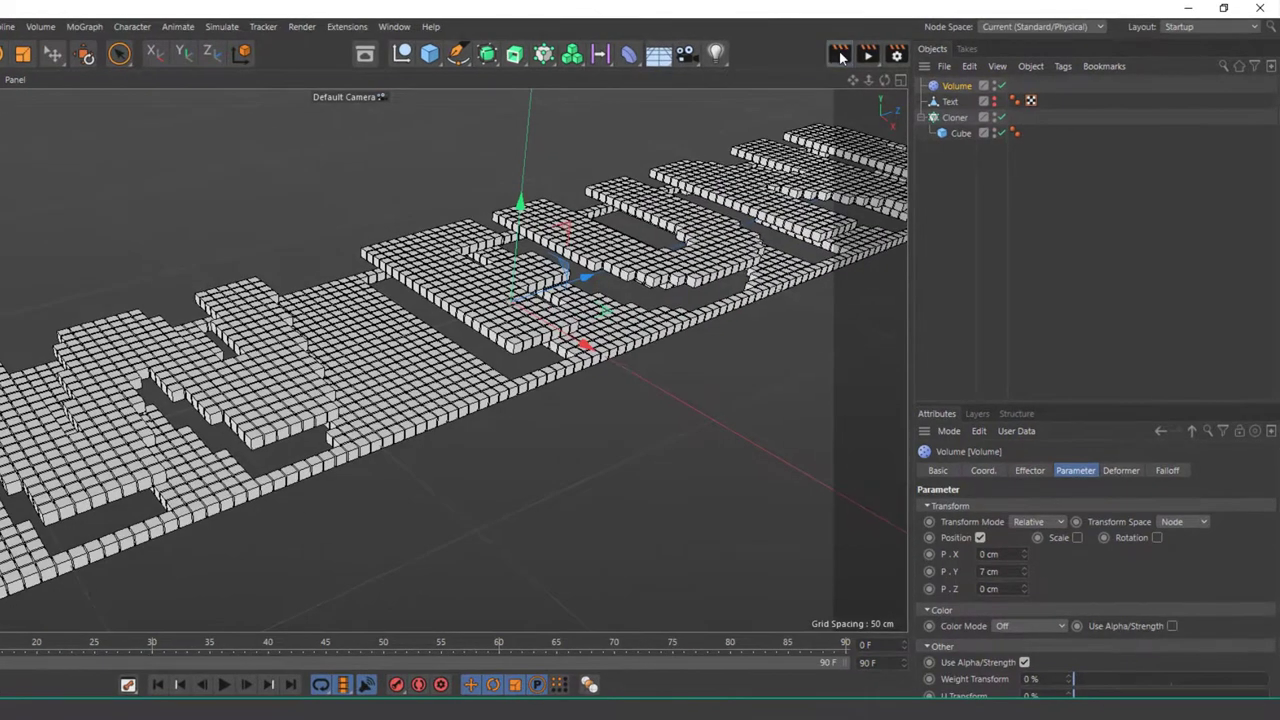
Step: Add the Ambient Occlusion render effect and test-render the raised cube letters
click(840, 55)
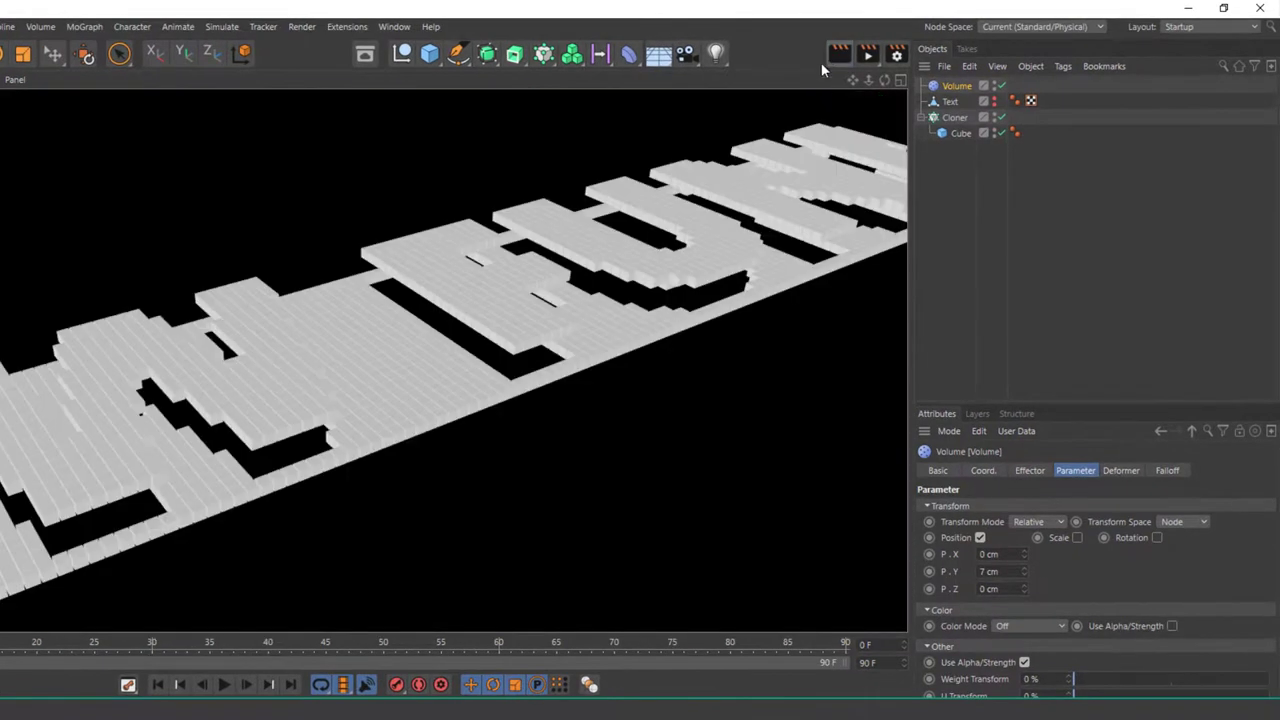
click(897, 55)
click(642, 323)
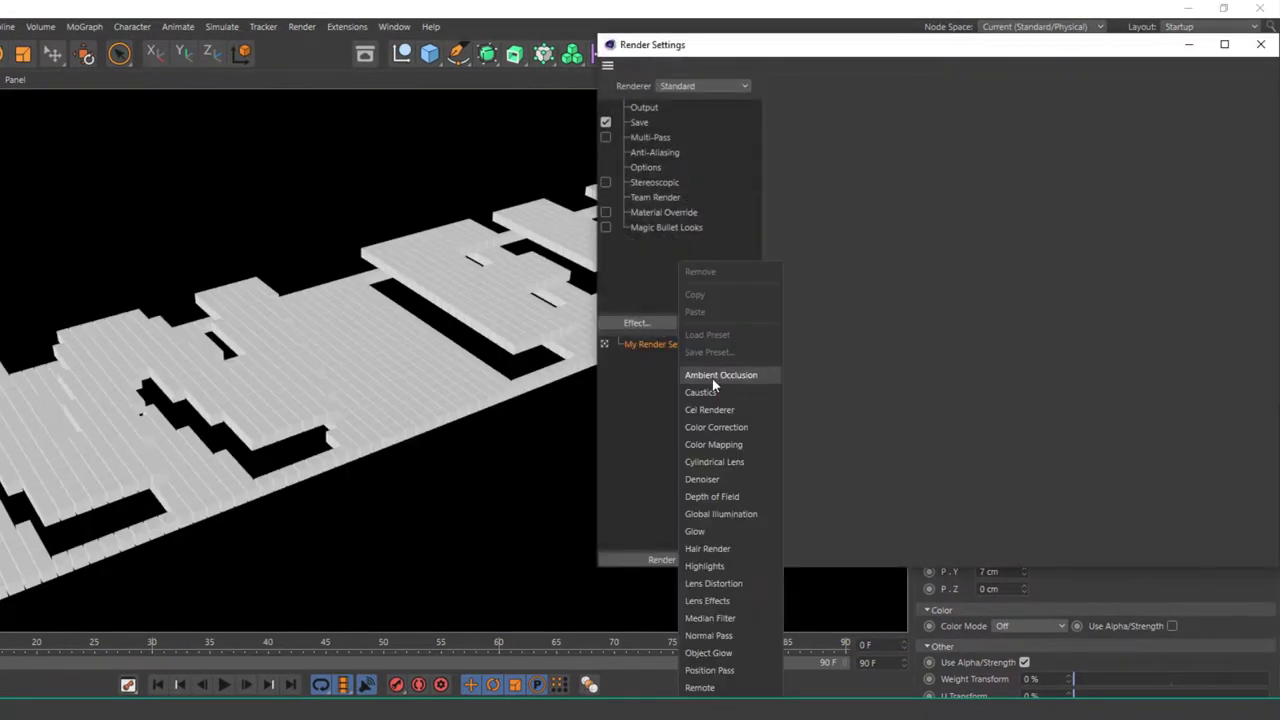
click(713, 377)
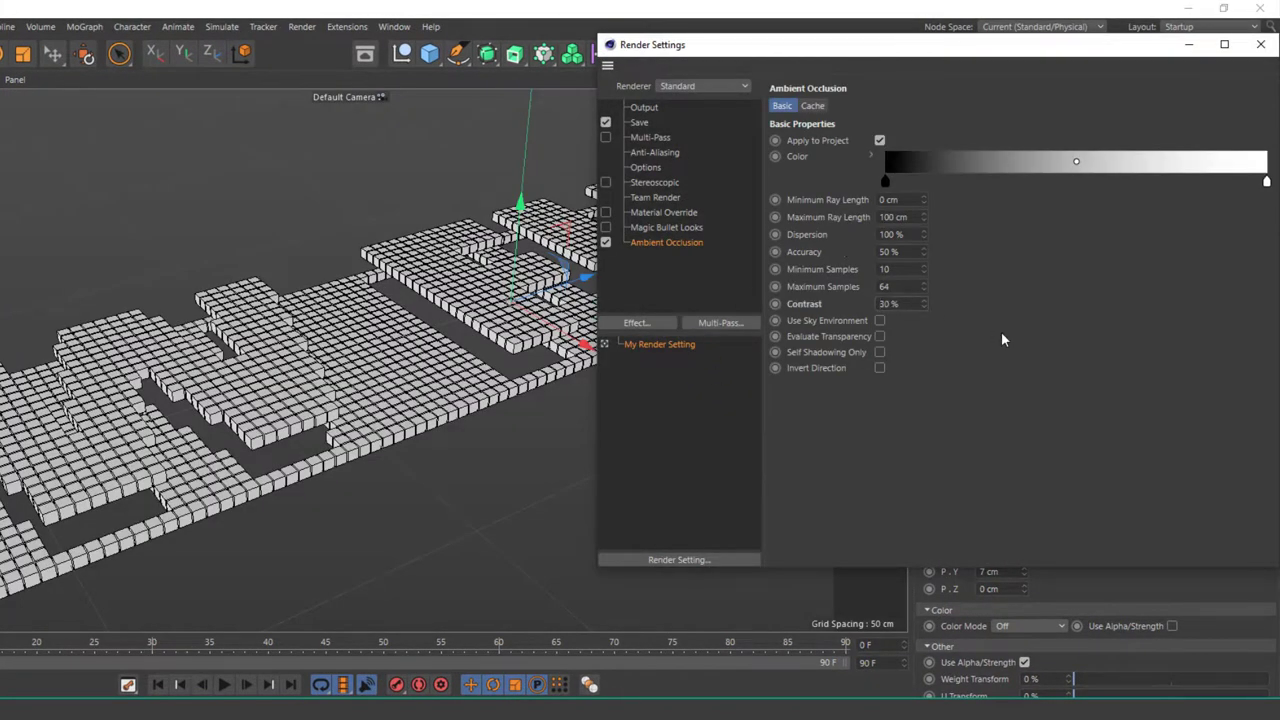
click(1260, 44)
click(838, 55)
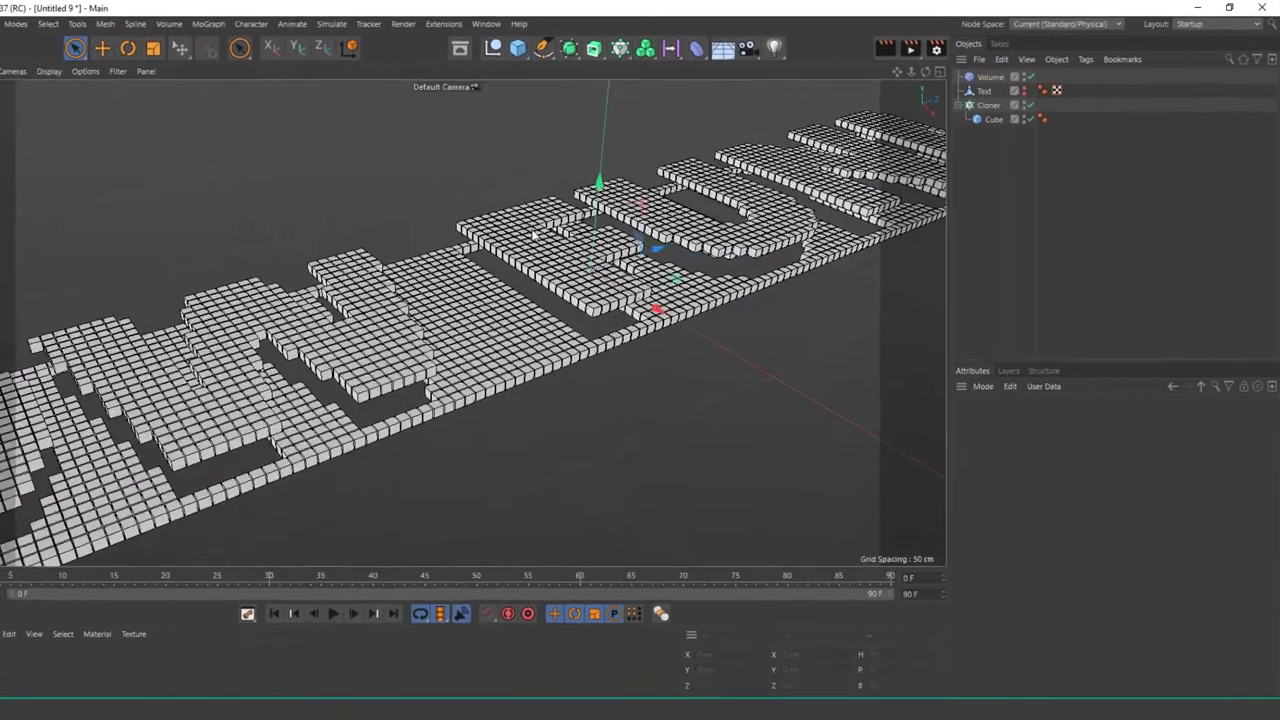
scroll(543, 289, down, 5)
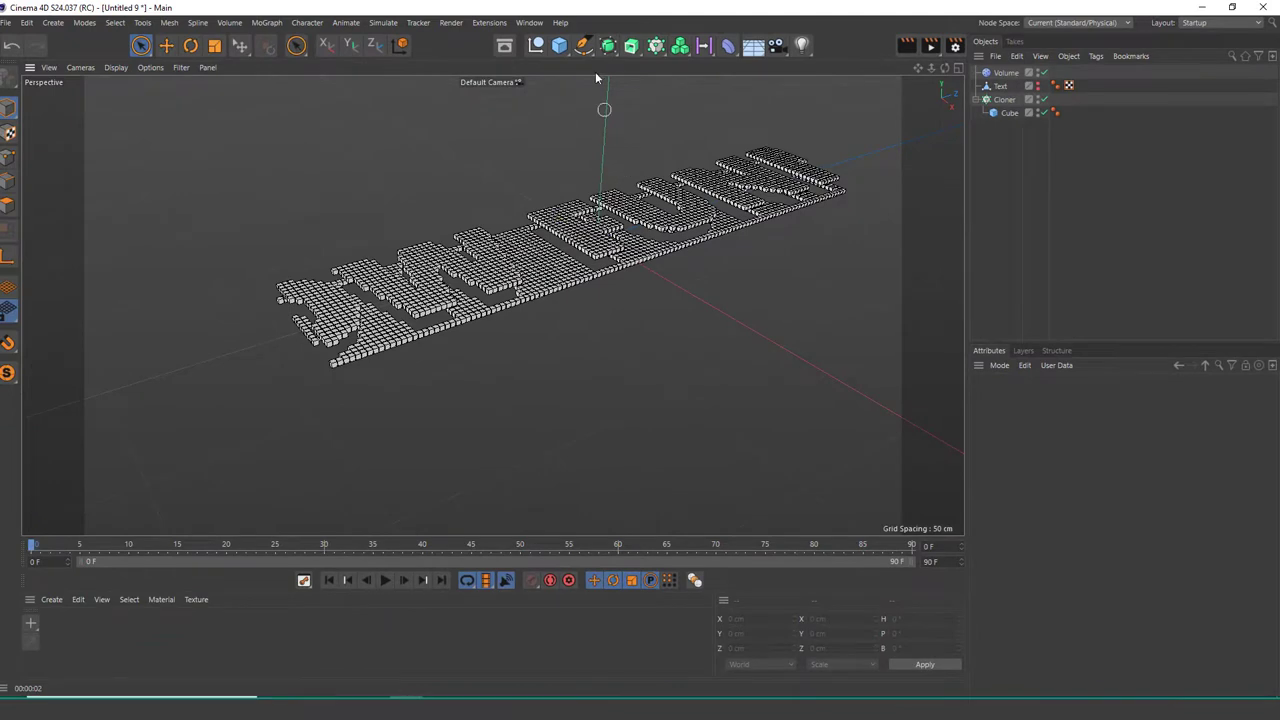
Step: Add a spot light and make it a Square Parallel Spot
drag(802, 47, 840, 111)
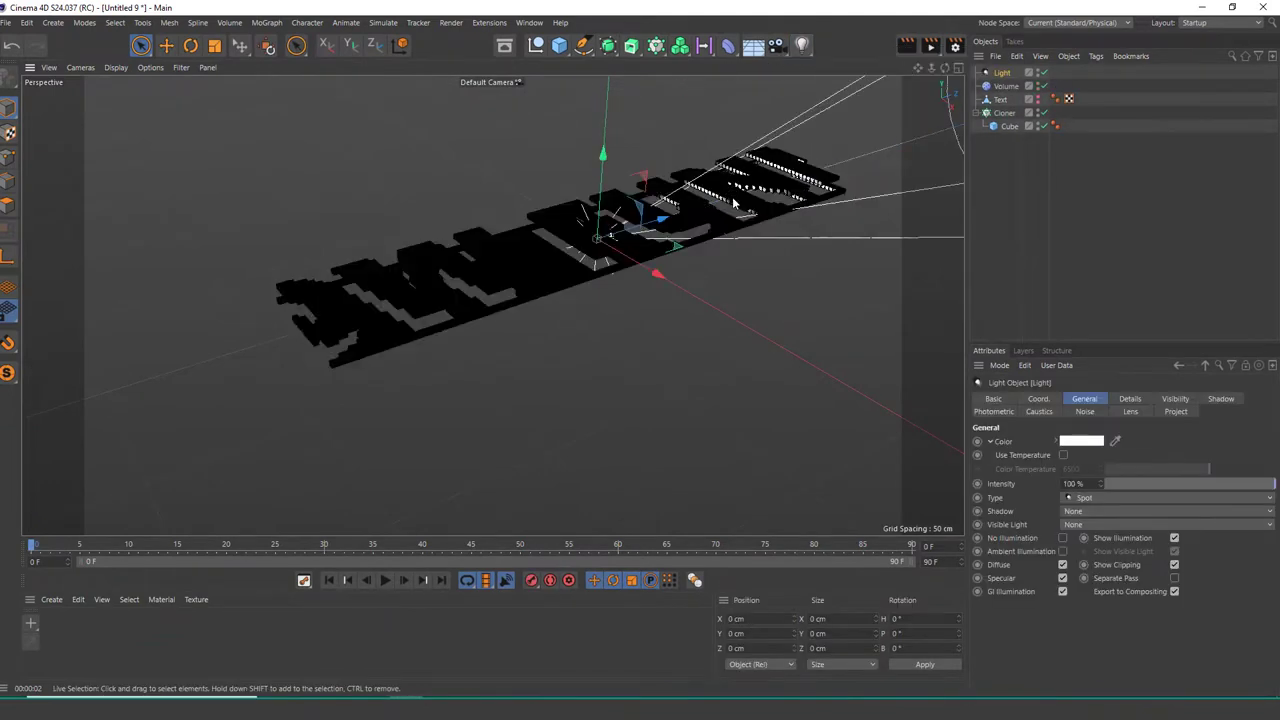
click(1107, 498)
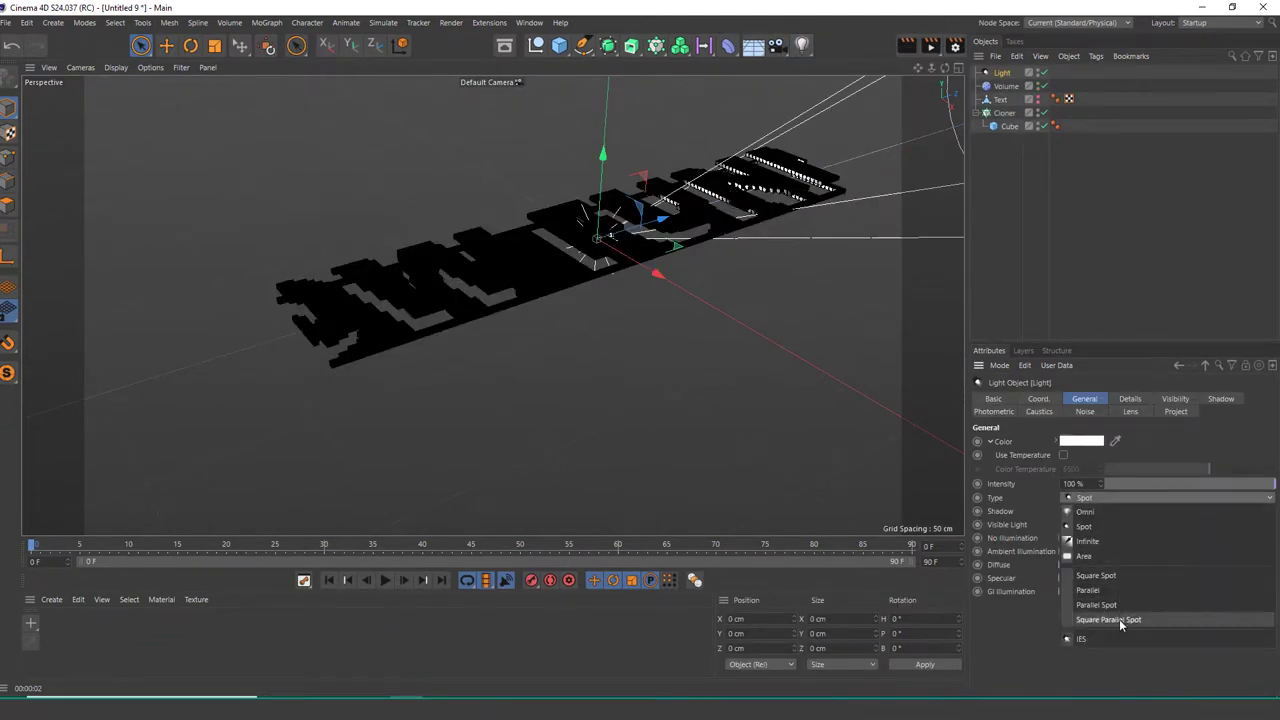
click(1117, 614)
middle_click(771, 206)
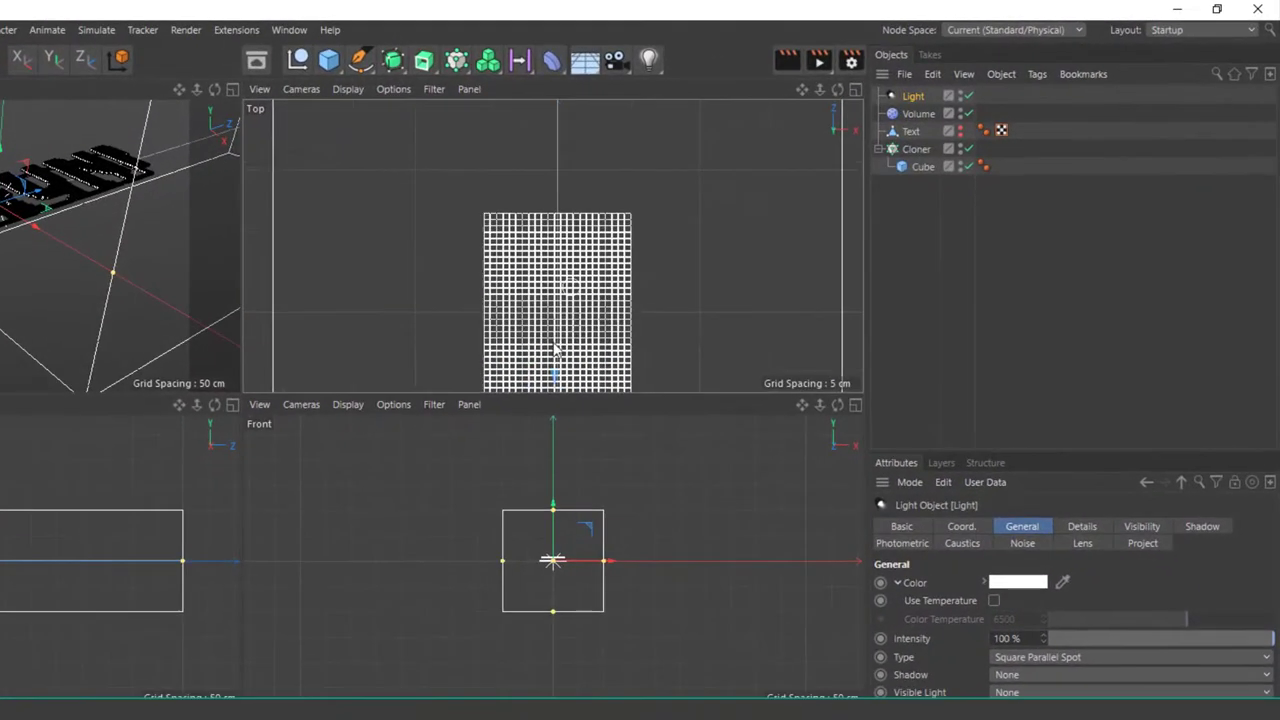
scroll(617, 299, down, 3)
scroll(617, 299, down, 3)
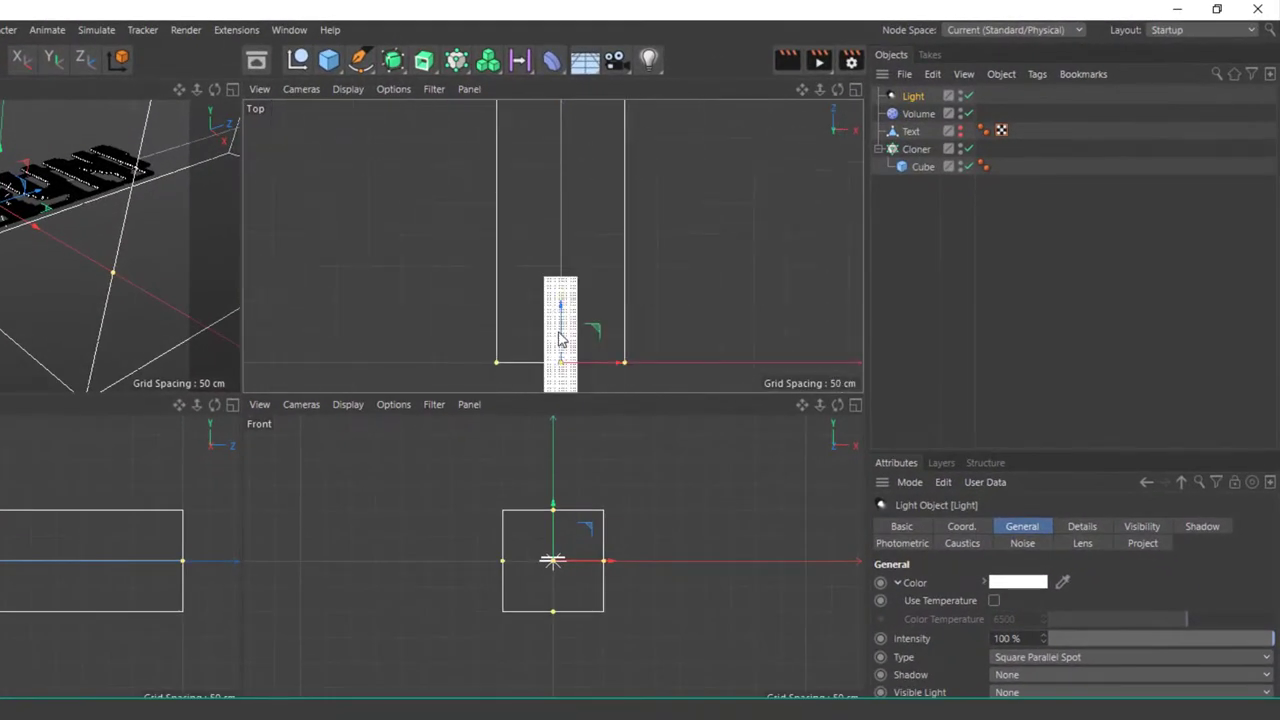
scroll(561, 315, down, 3)
scroll(540, 345, up, 2)
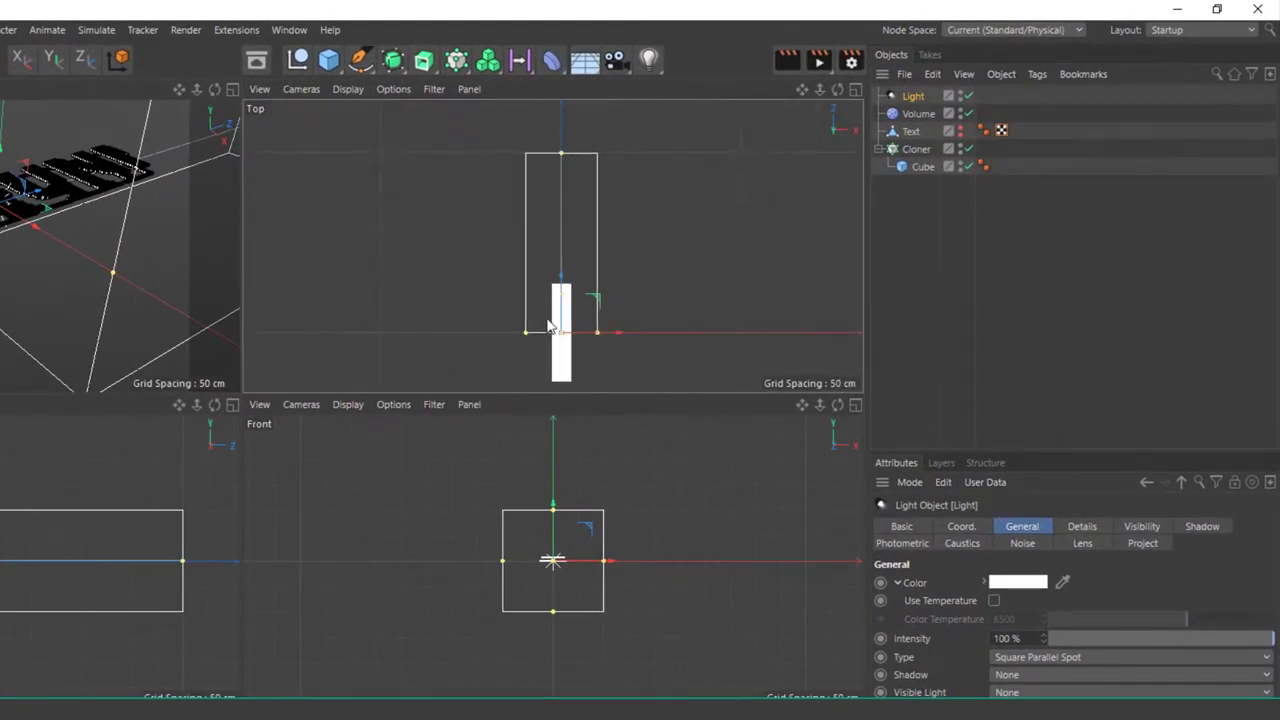
scroll(555, 310, up, 1)
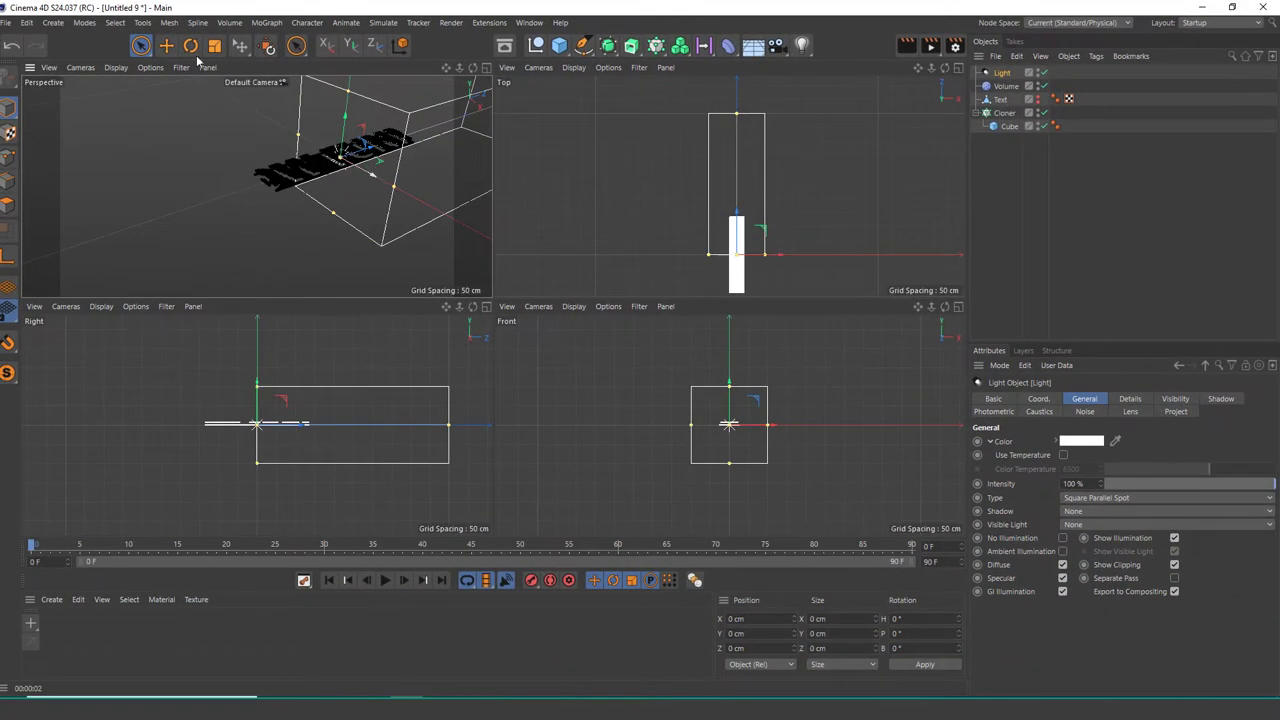
Step: Rotate the light to P 90° so it points straight down at the text
click(191, 47)
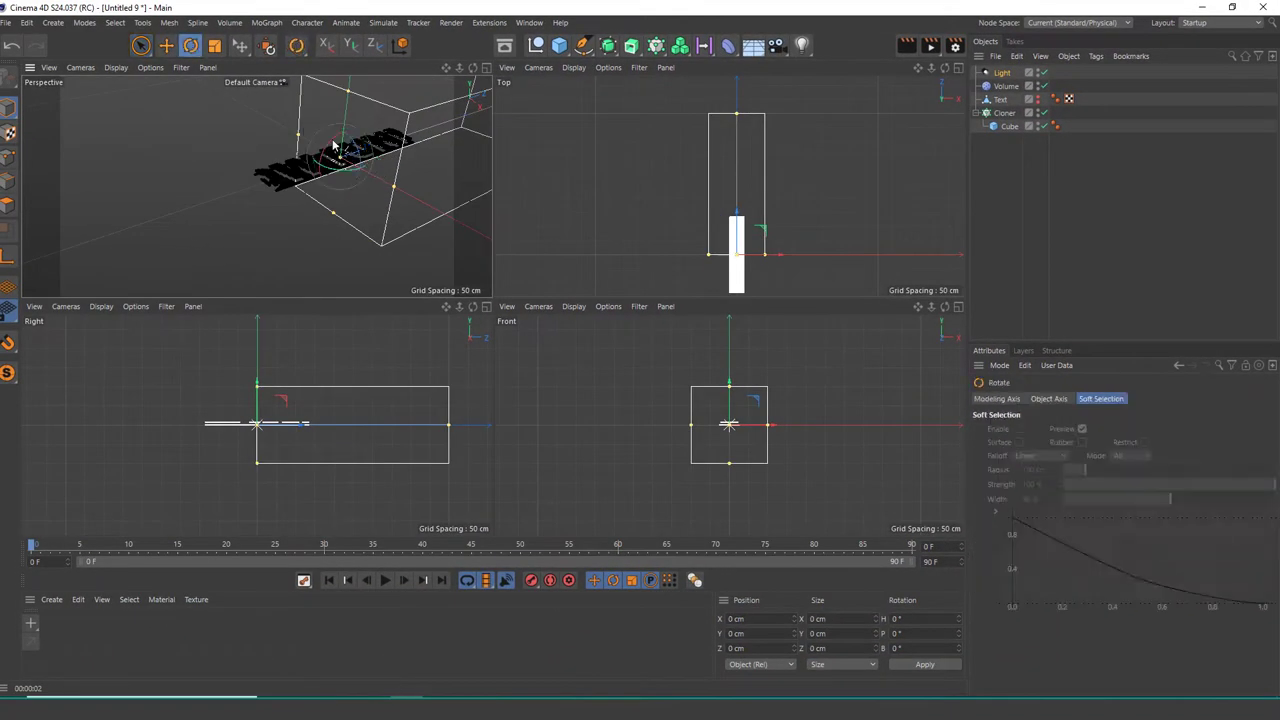
drag(325, 160, 390, 200)
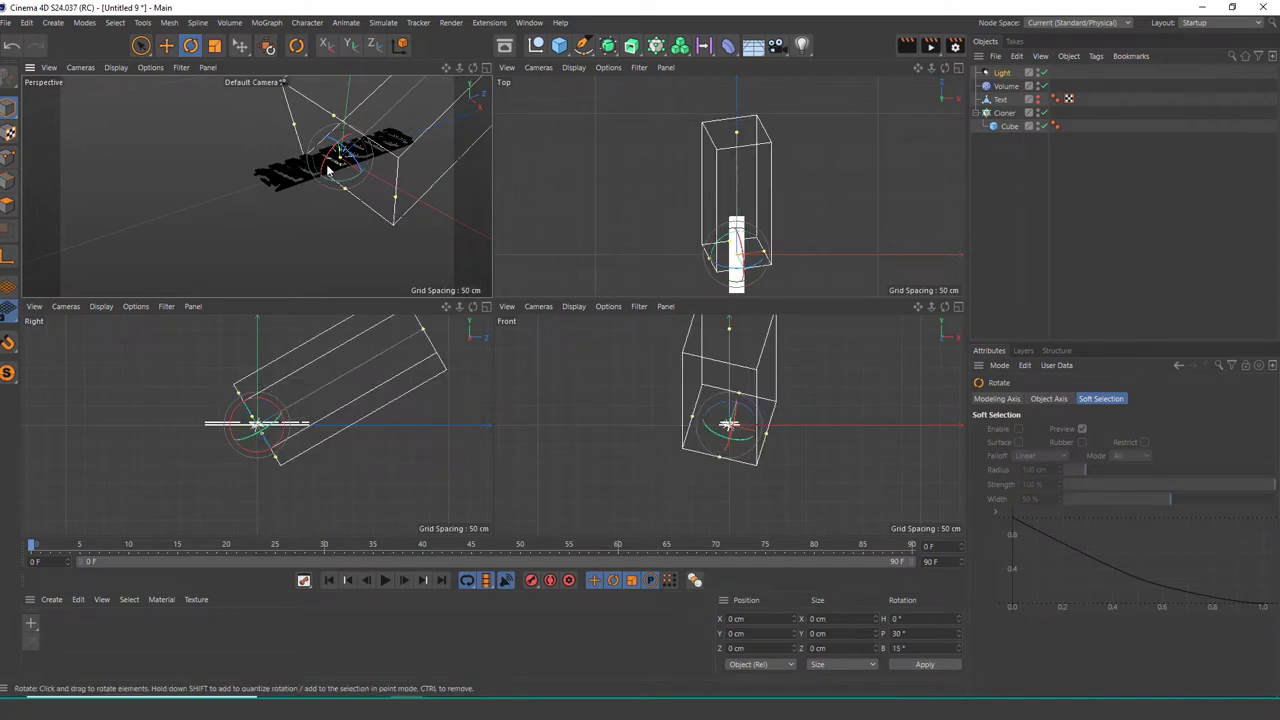
key(ctrl+z)
middle_click(481, 78)
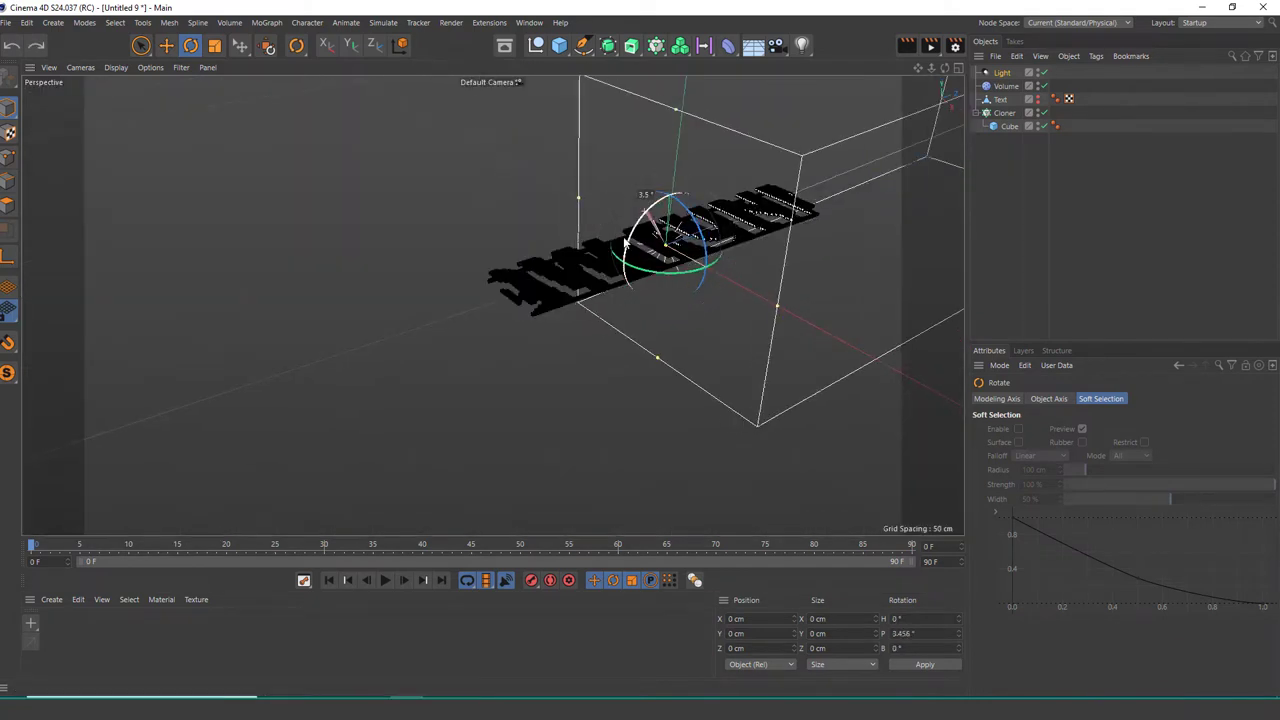
drag(645, 212, 571, 350)
click(141, 45)
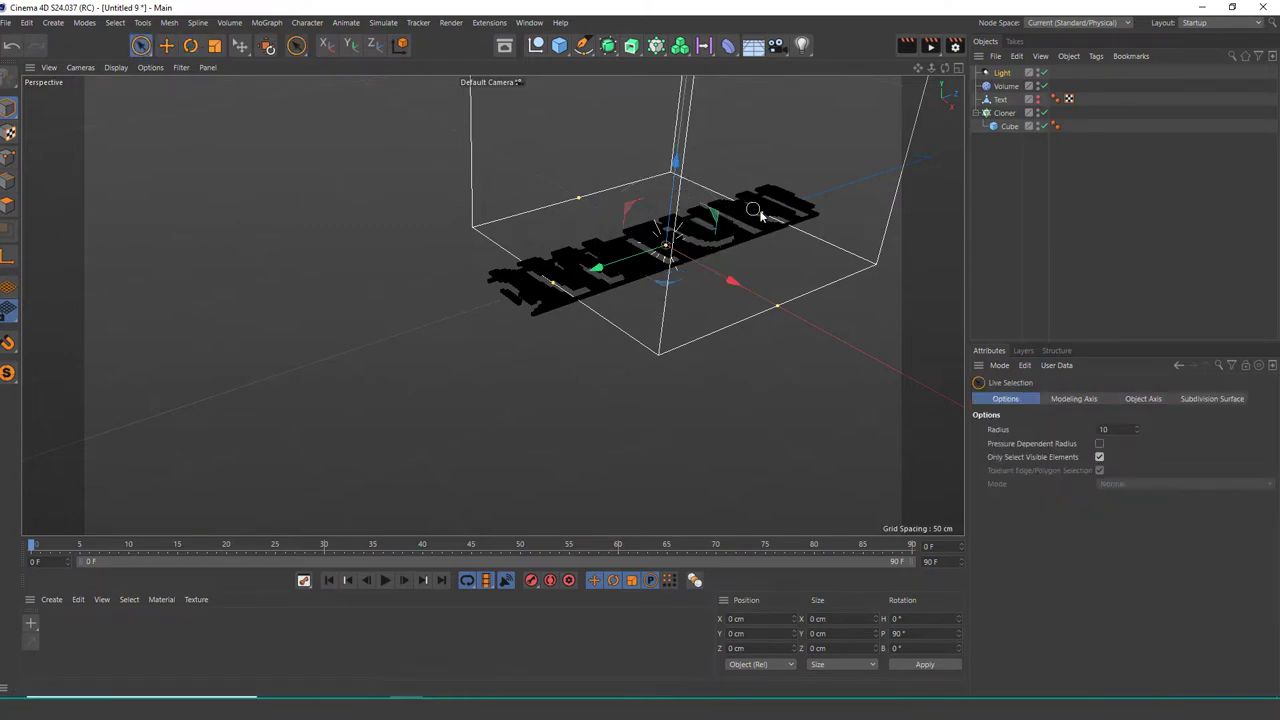
Step: Scale the light to 0.29 × 1.31 × 0.16 and preview the render
click(1005, 74)
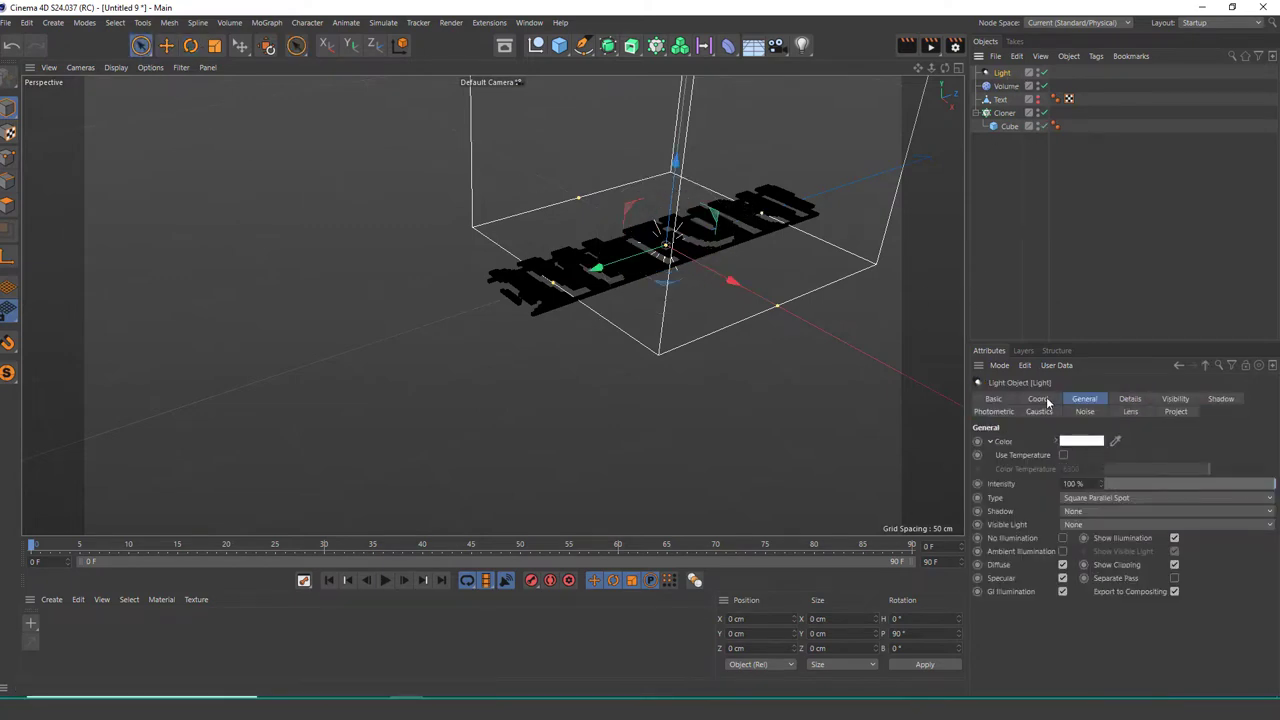
click(1045, 400)
drag(1211, 445, 1209, 484)
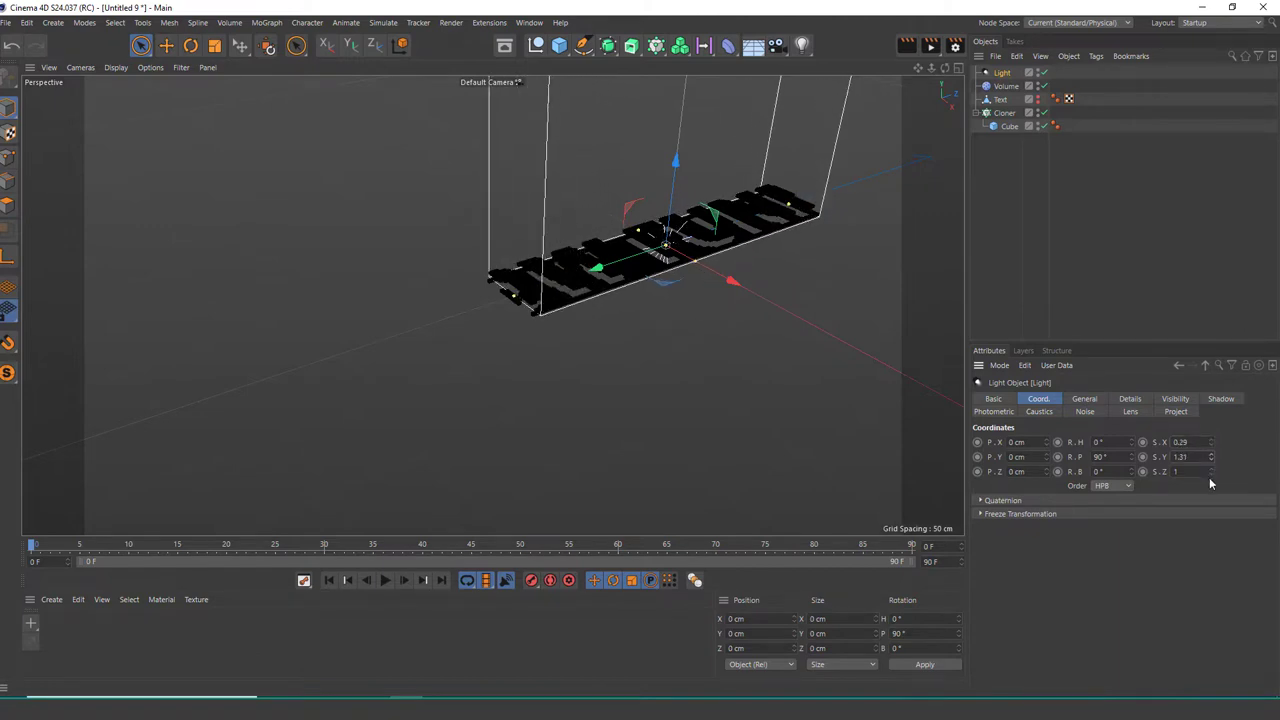
drag(1211, 471, 1211, 480)
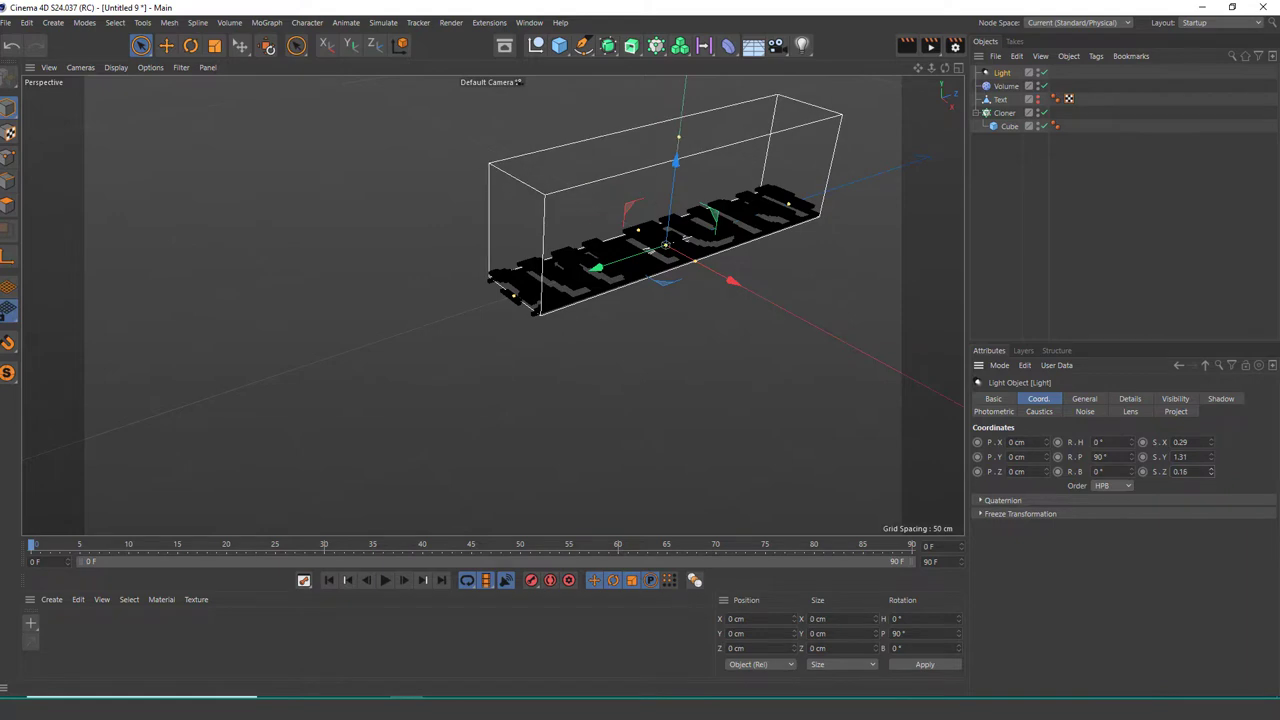
scroll(669, 181, up, 2)
scroll(698, 190, up, 2)
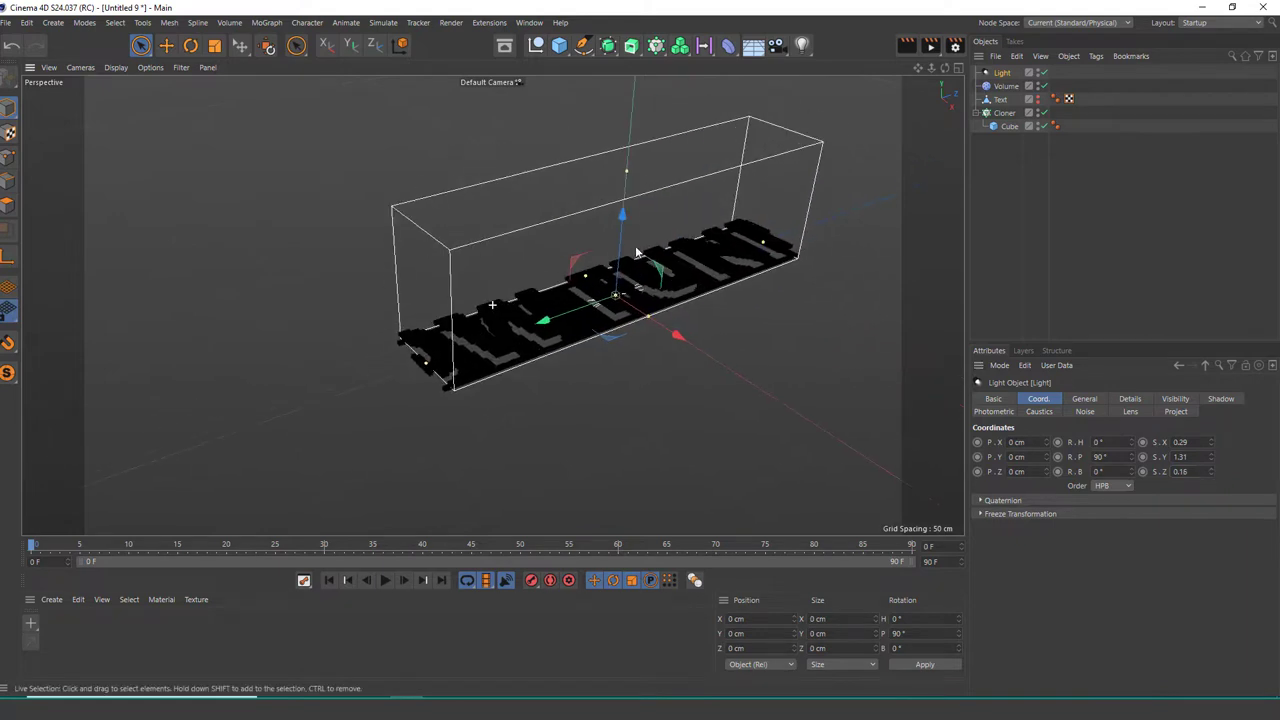
scroll(698, 190, up, 1)
click(906, 52)
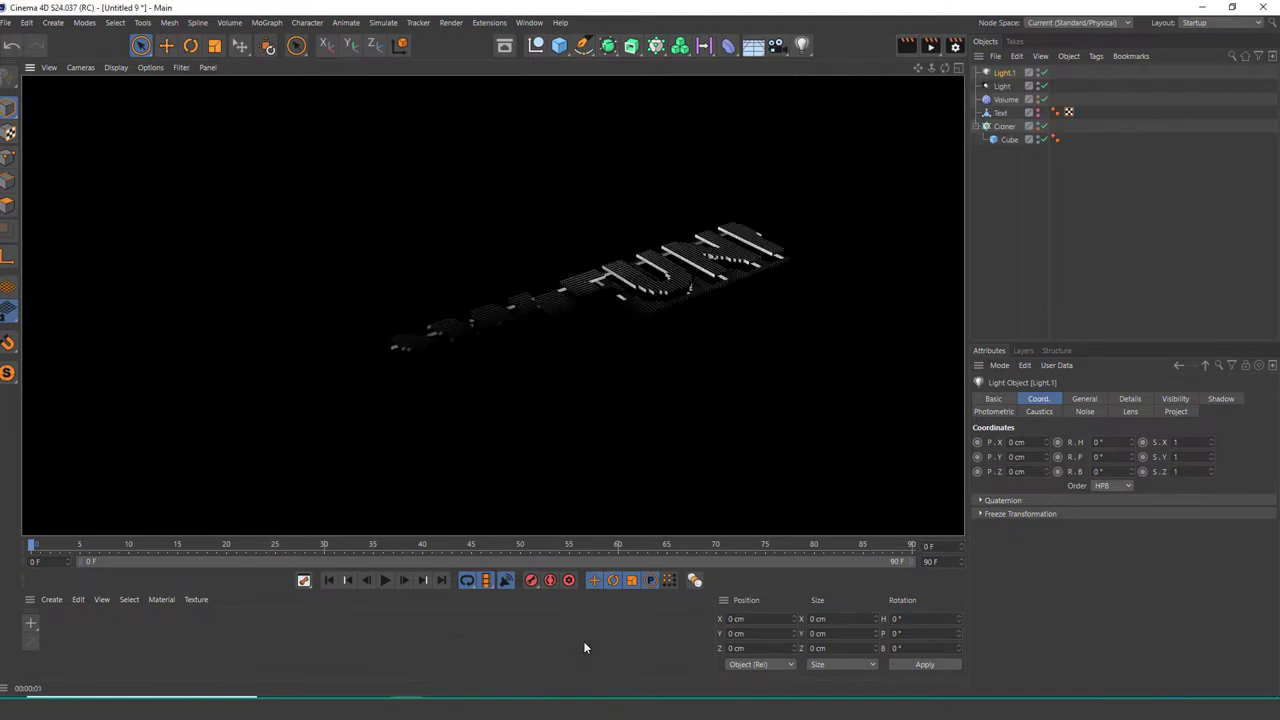
click(956, 143)
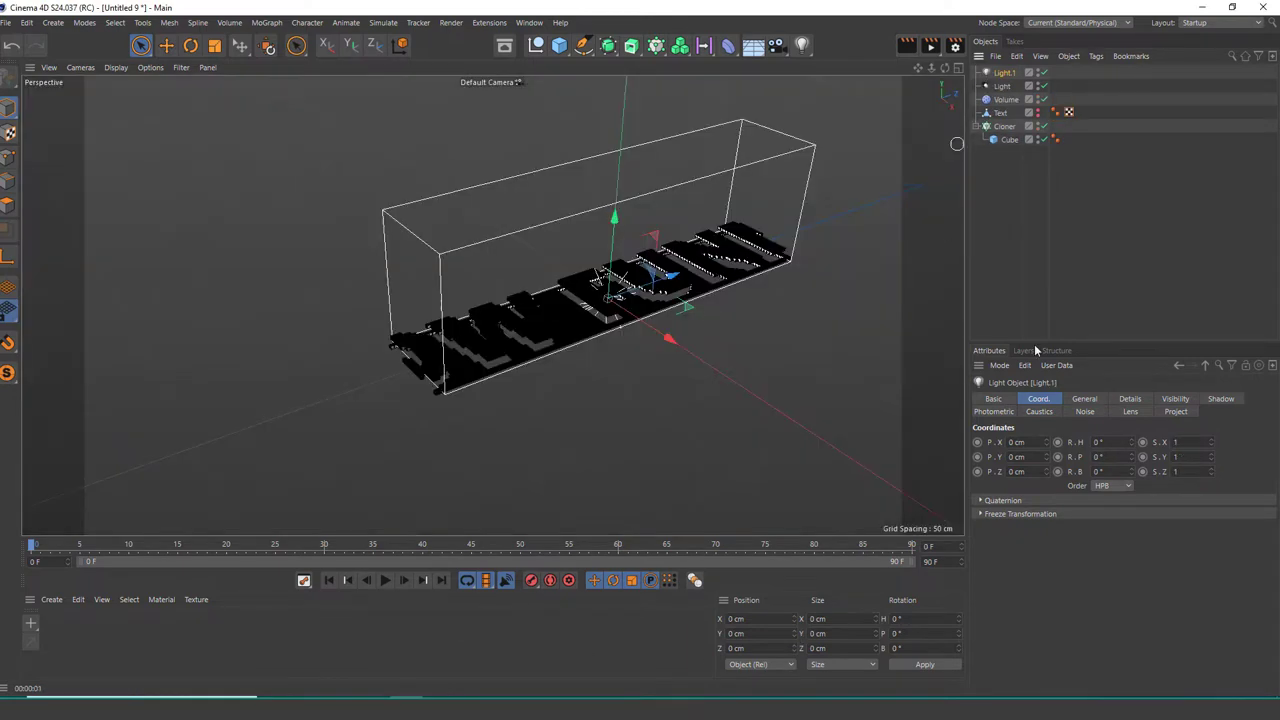
click(1084, 400)
click(1108, 498)
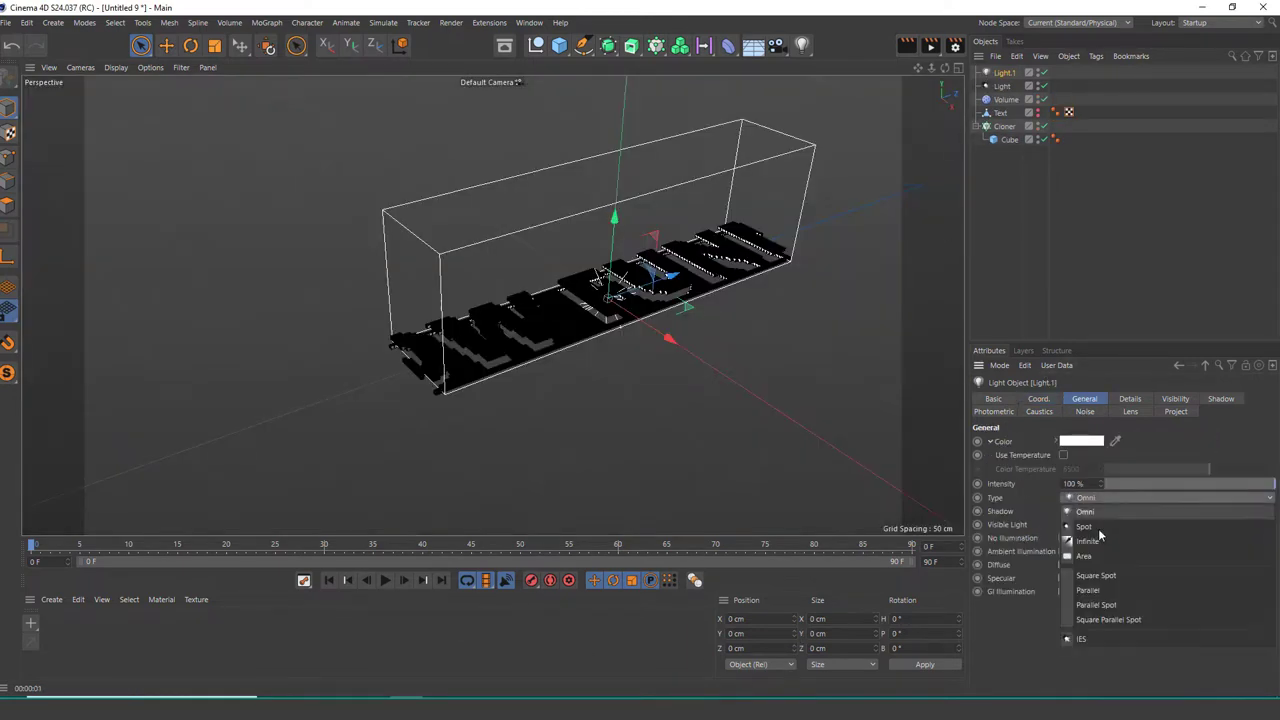
click(1114, 620)
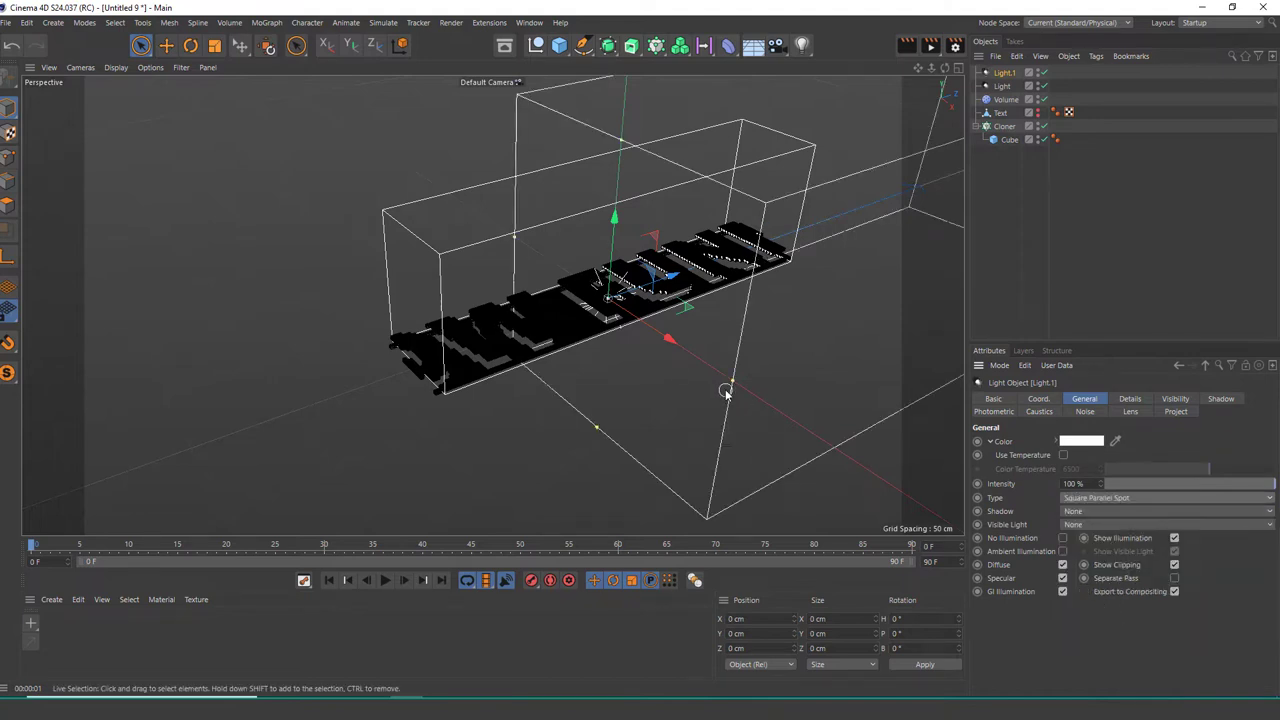
key(r)
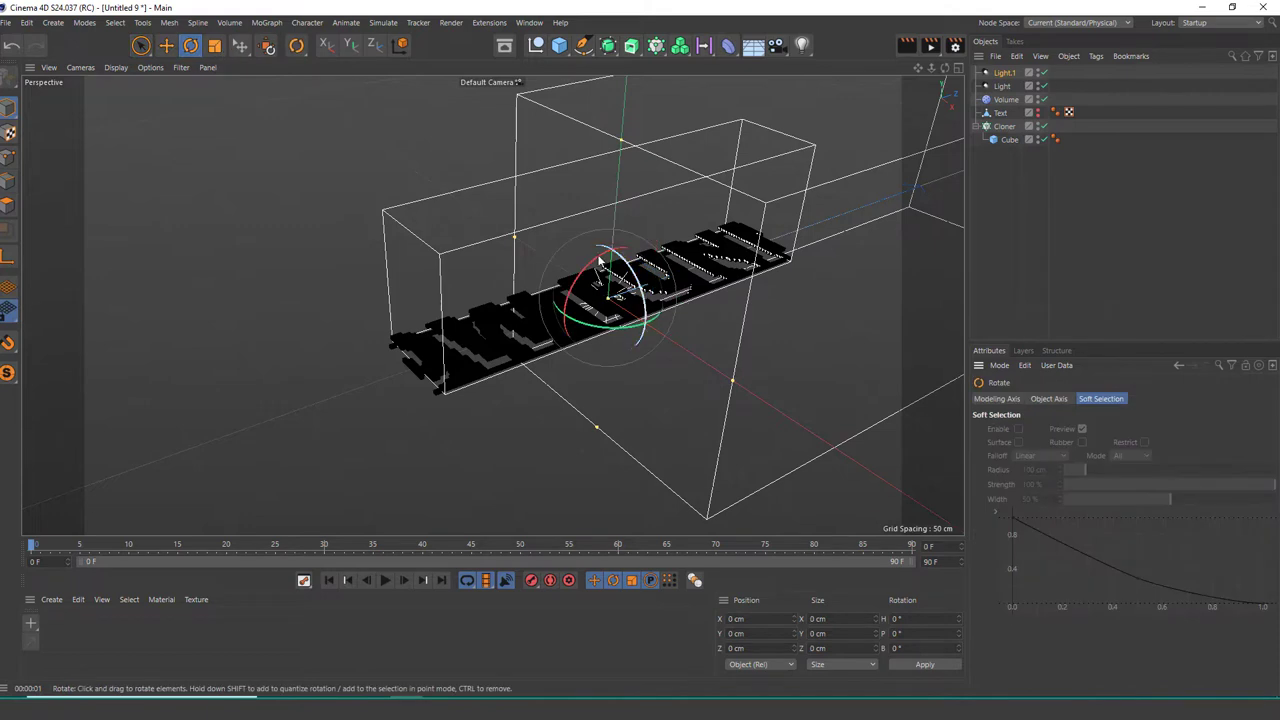
mouse_move(566, 308)
mouse_down()
mouse_move(559, 294)
mouse_move(528, 371)
mouse_up()
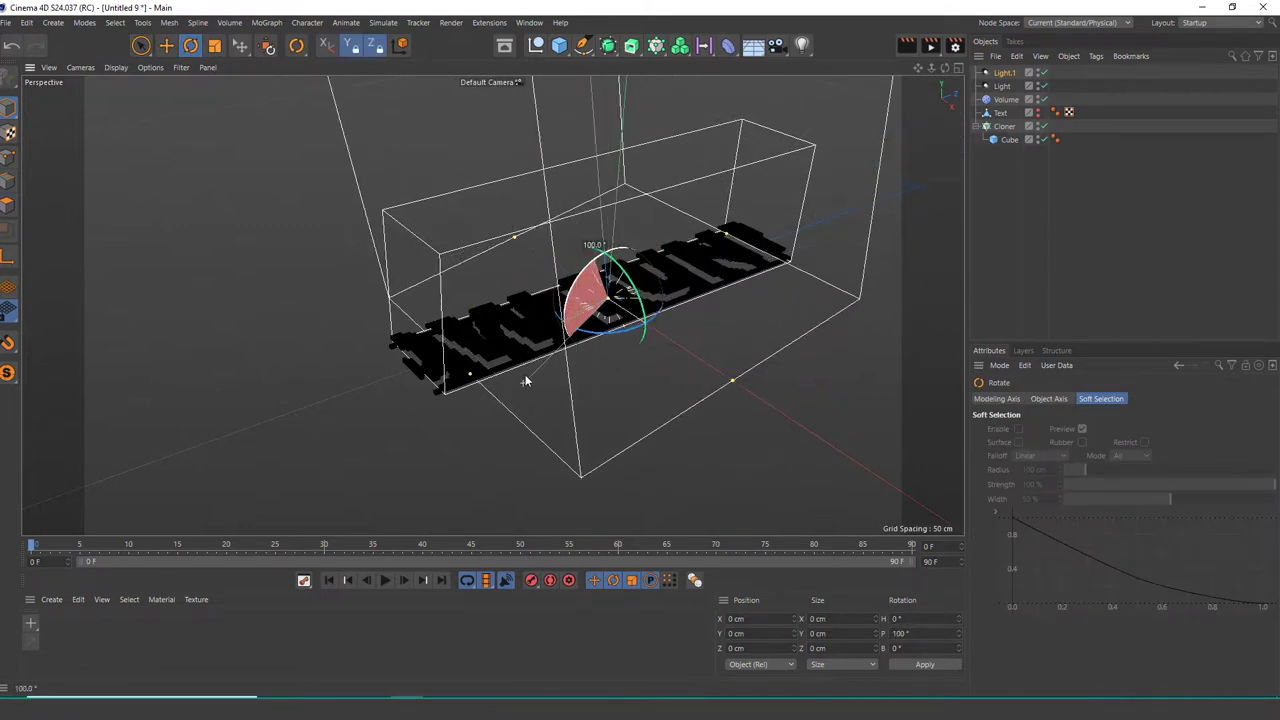
mouse_move(729, 382)
mouse_down()
mouse_move(655, 308)
mouse_move(707, 186)
mouse_up()
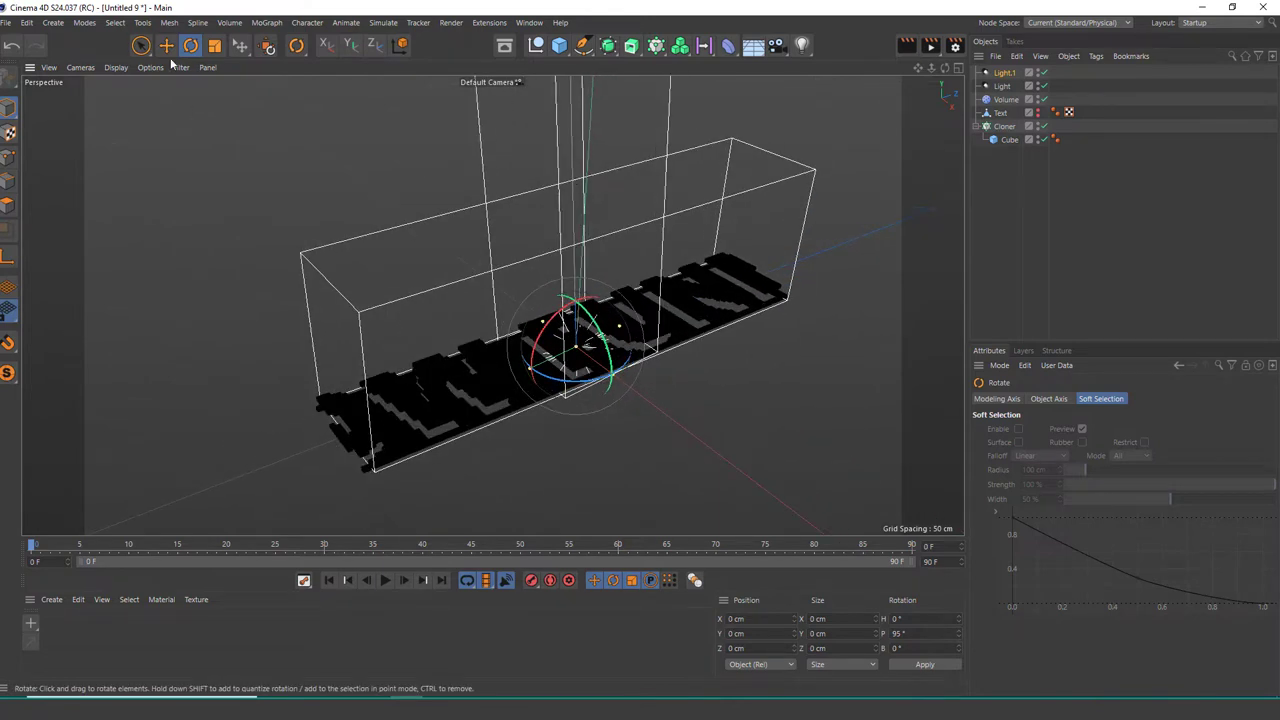
key(9)
click(1001, 86)
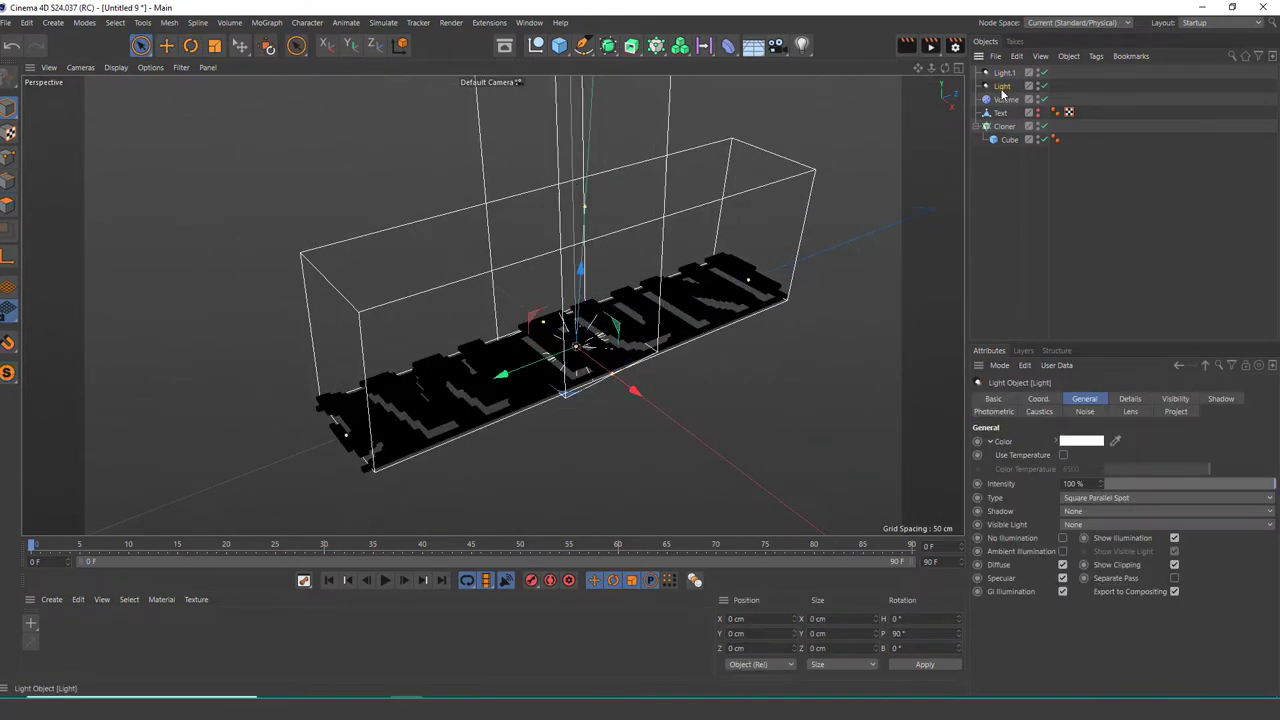
click(1087, 498)
click(1087, 499)
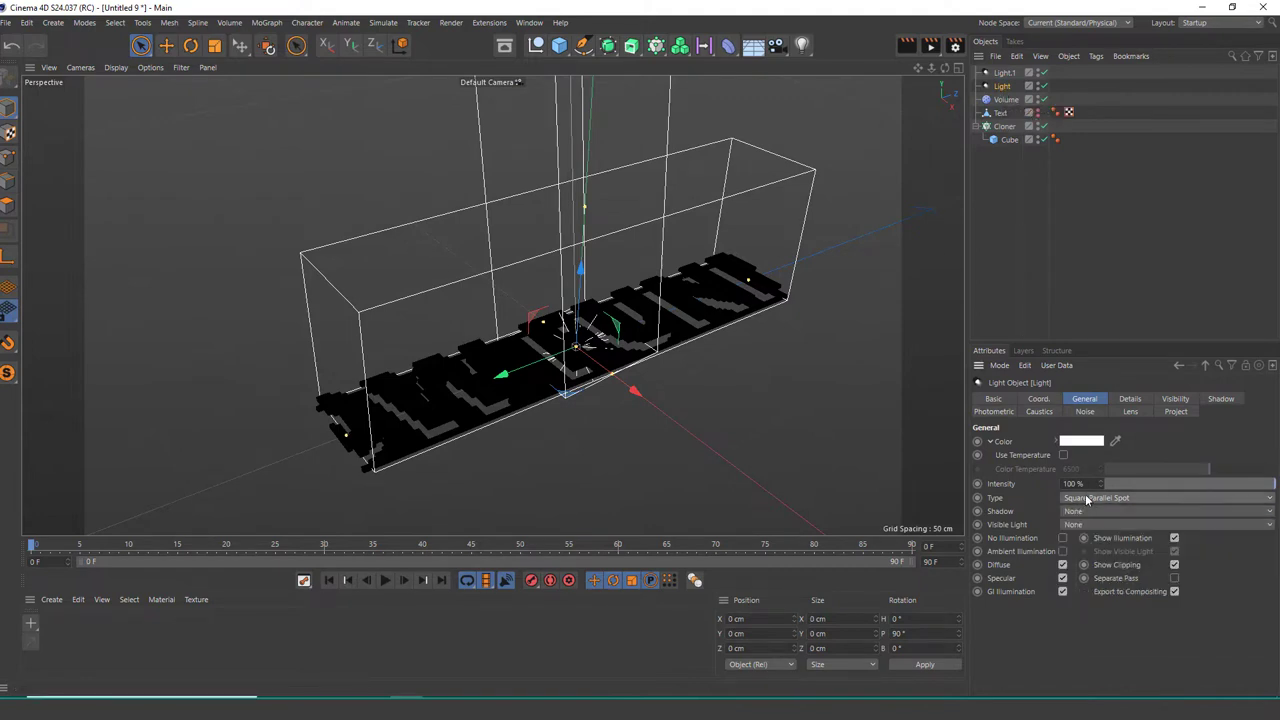
key(Delete)
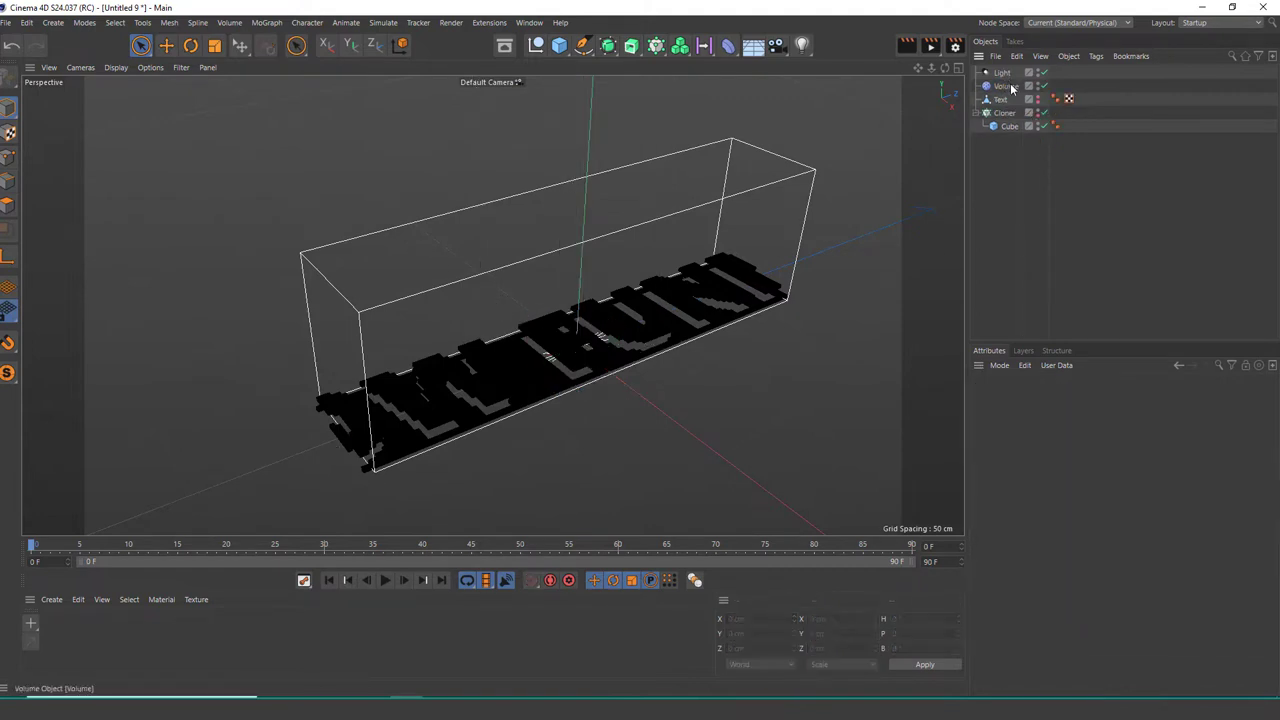
Step: Give the spot light Raytraced (Hard) shadows and Volumetric visible light, then preview it
click(1002, 73)
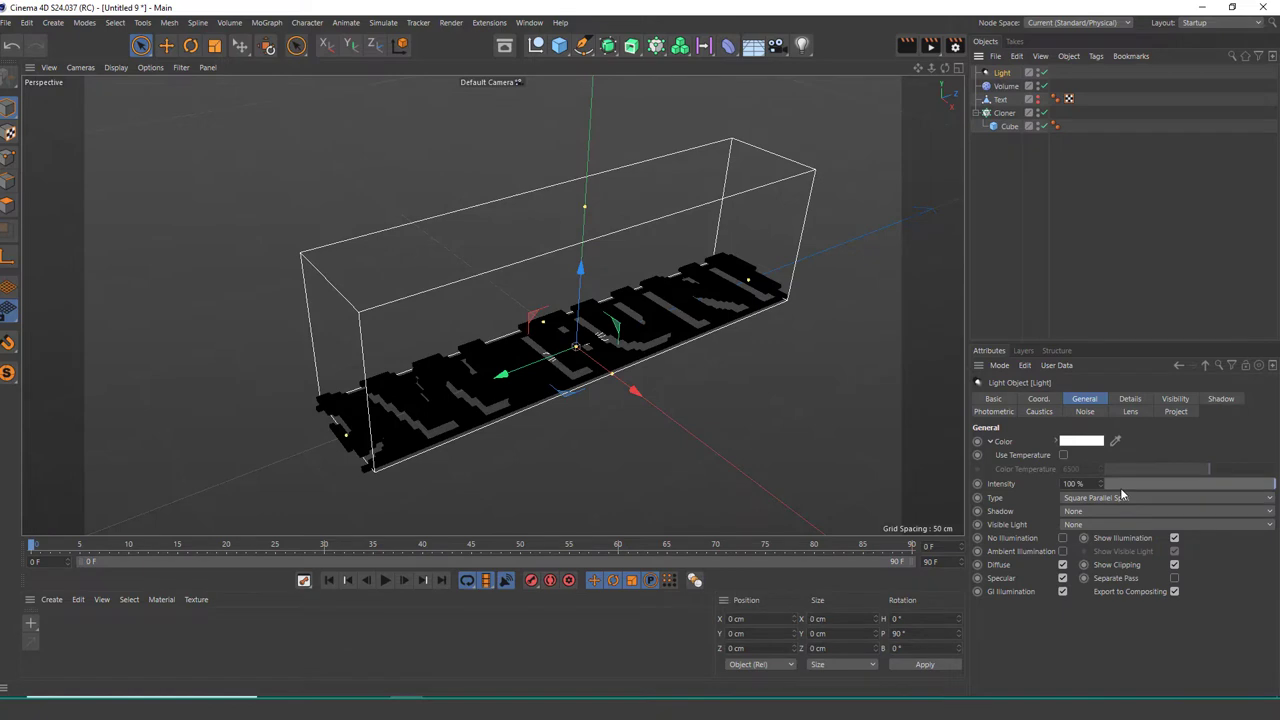
click(1093, 511)
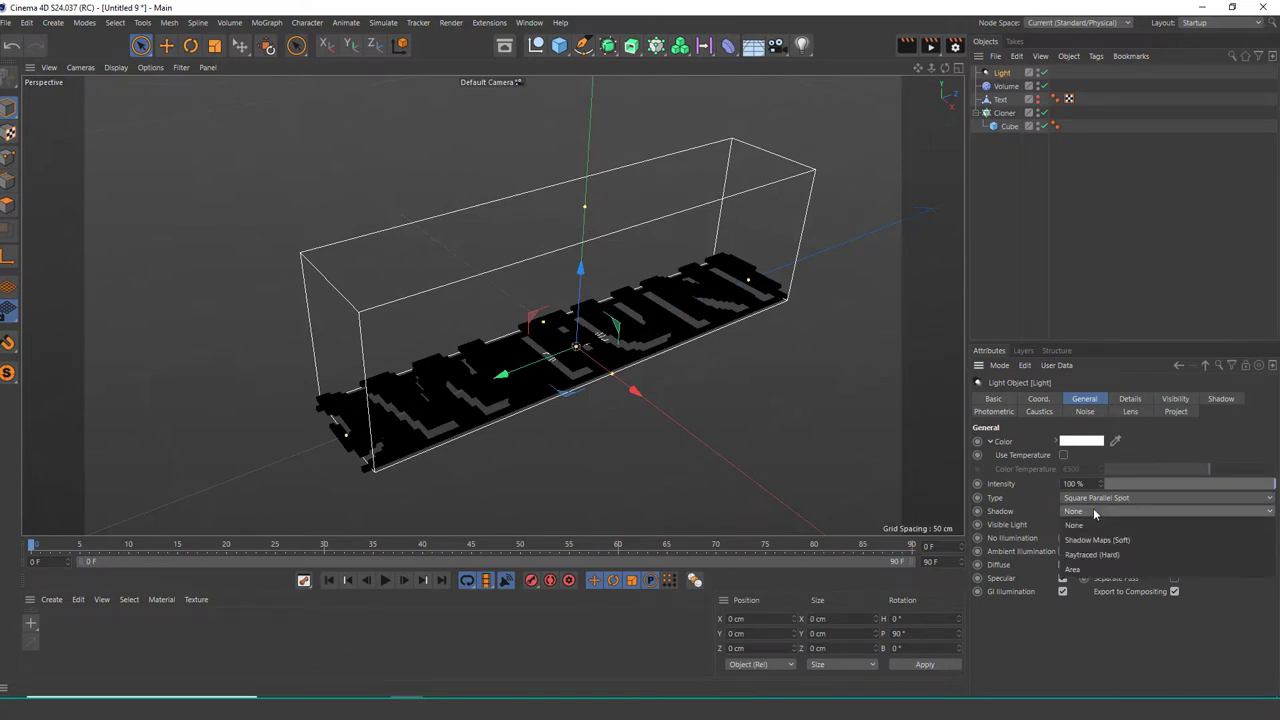
click(1105, 553)
click(1097, 524)
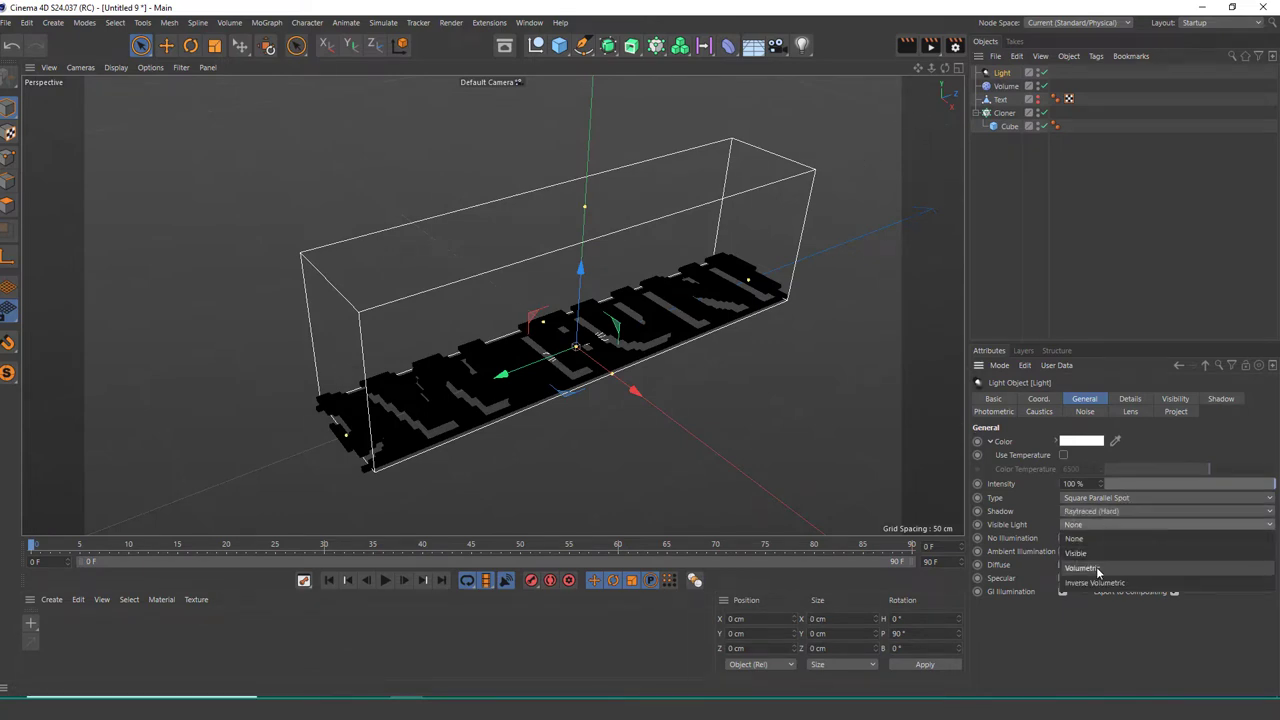
click(1097, 566)
key(ctrl+r)
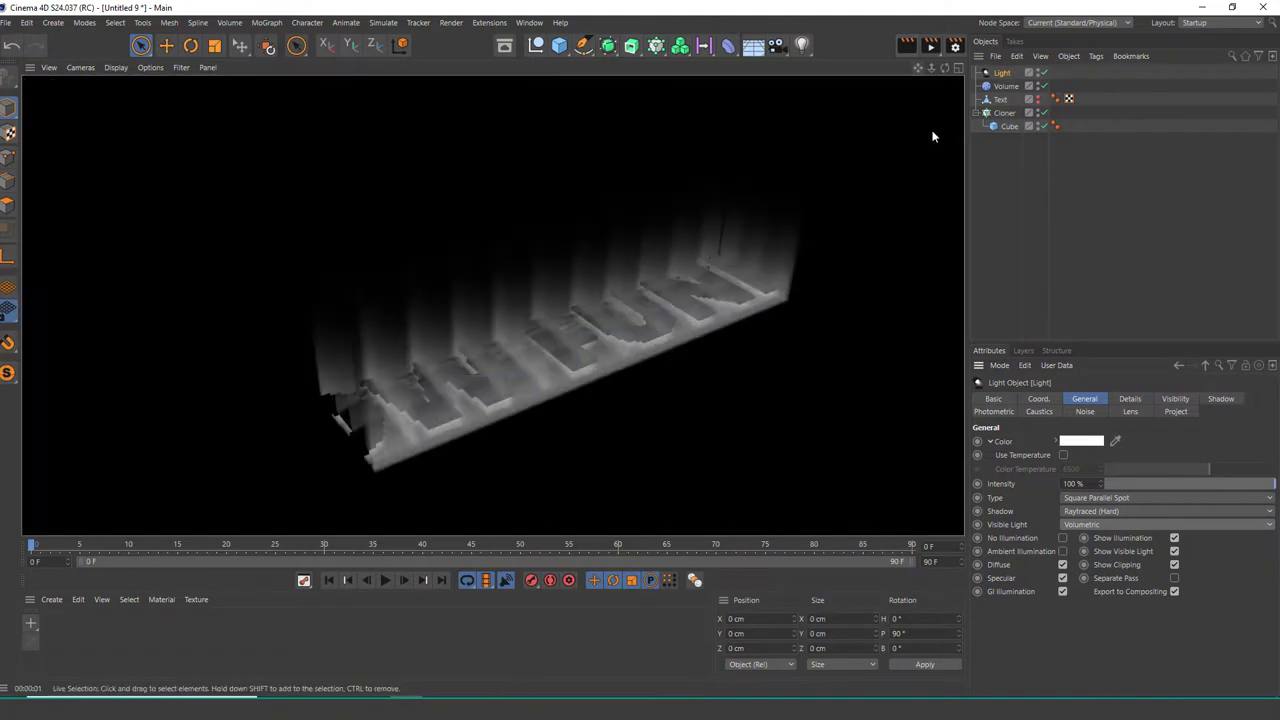
alt+drag(633, 330, 636, 300)
scroll(637, 296, up, 3)
scroll(637, 296, down, 5)
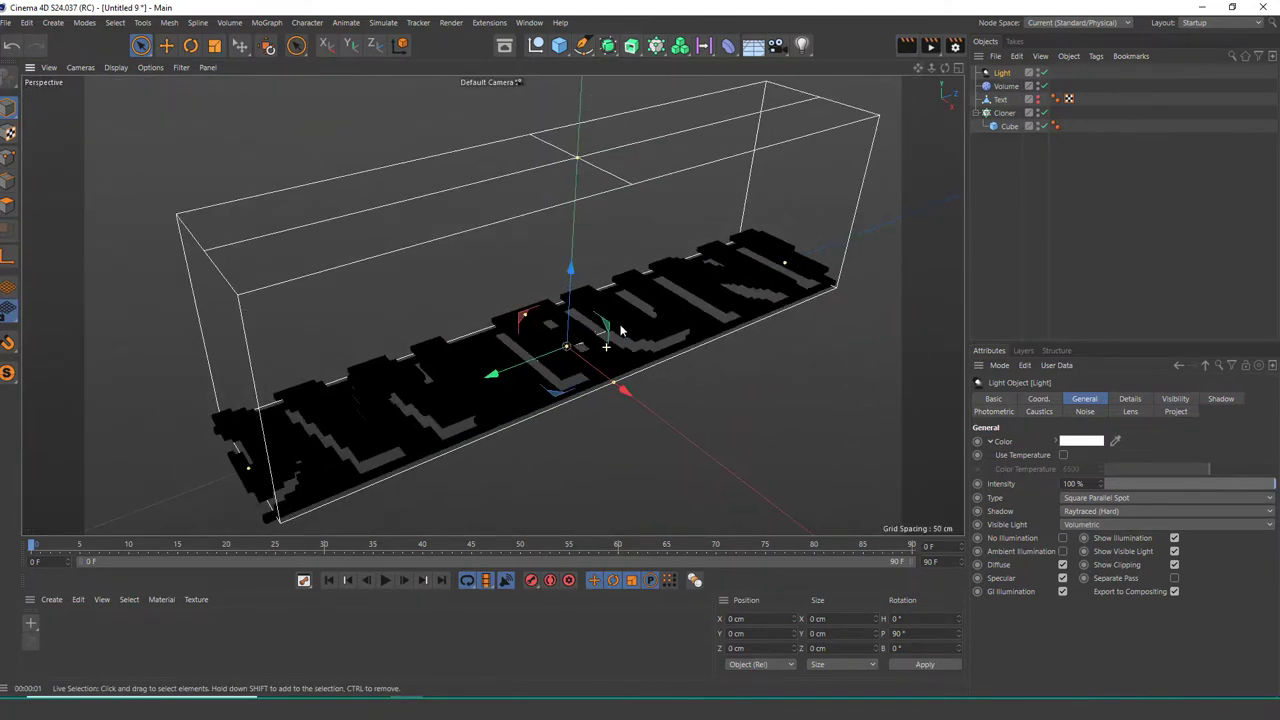
Step: Add a Physical Sky to the scene and preview the render from a new angle
click(752, 45)
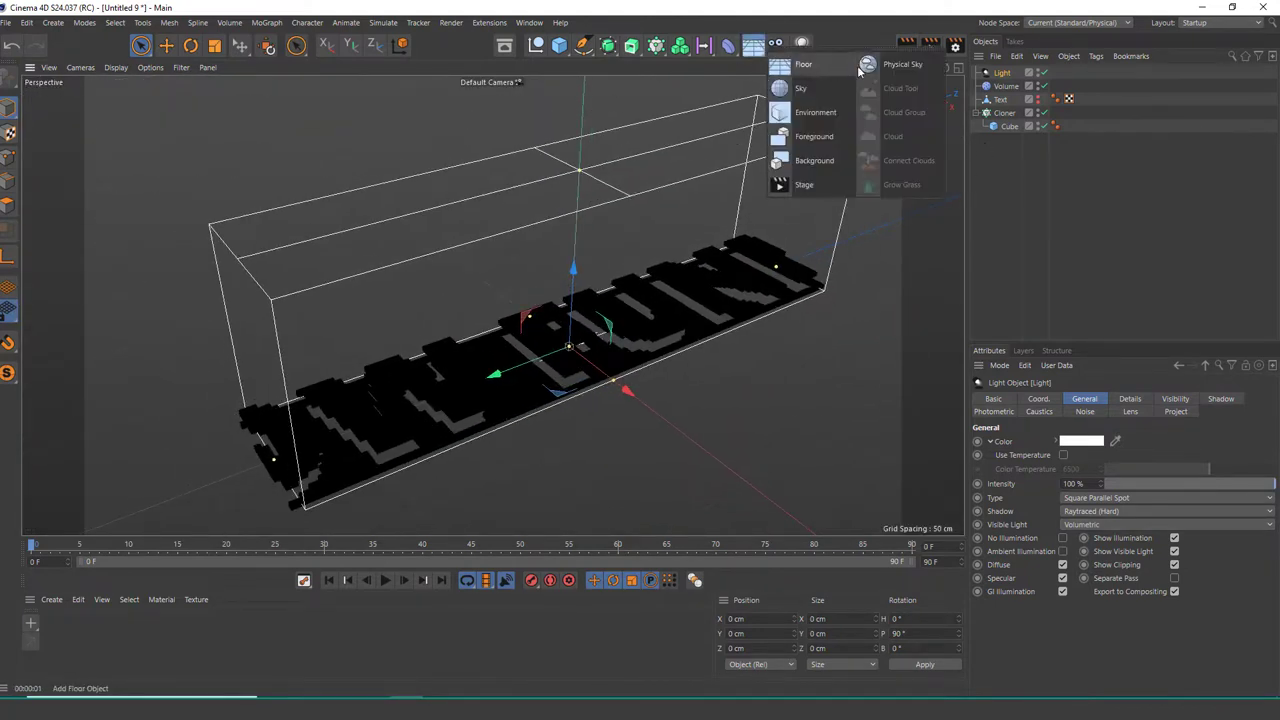
click(800, 185)
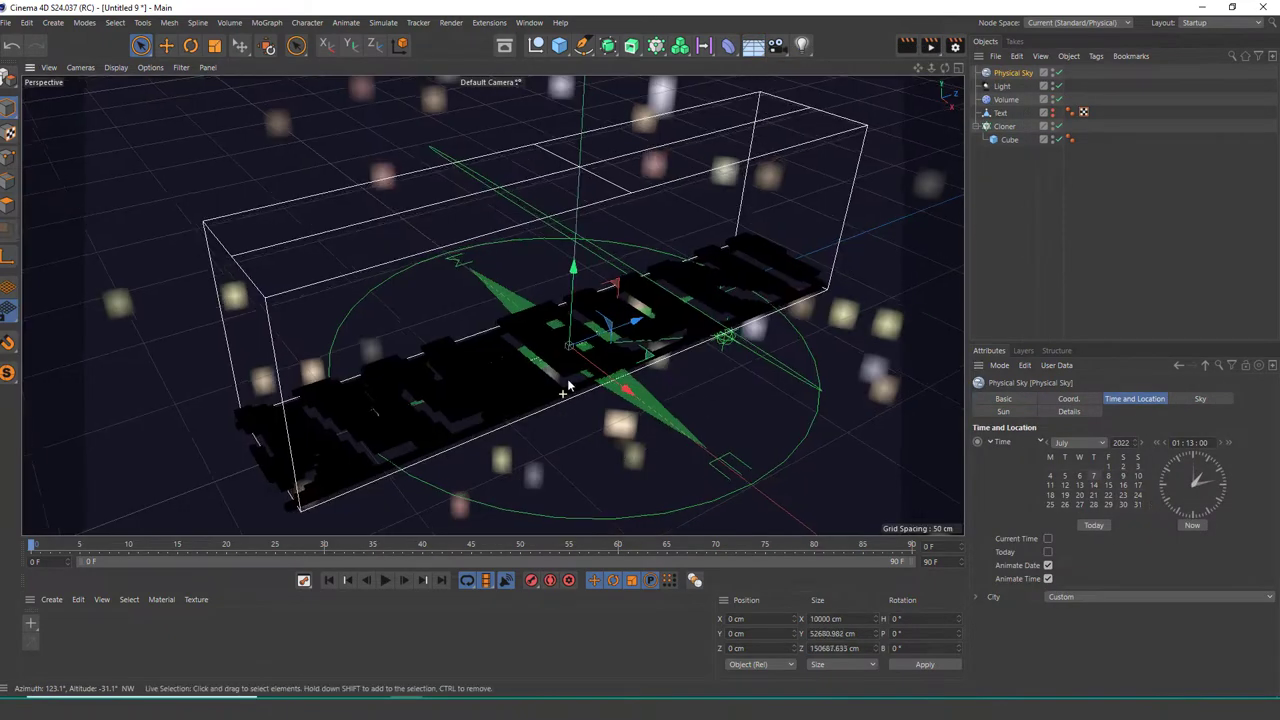
click(904, 45)
alt+drag(650, 300, 823, 227)
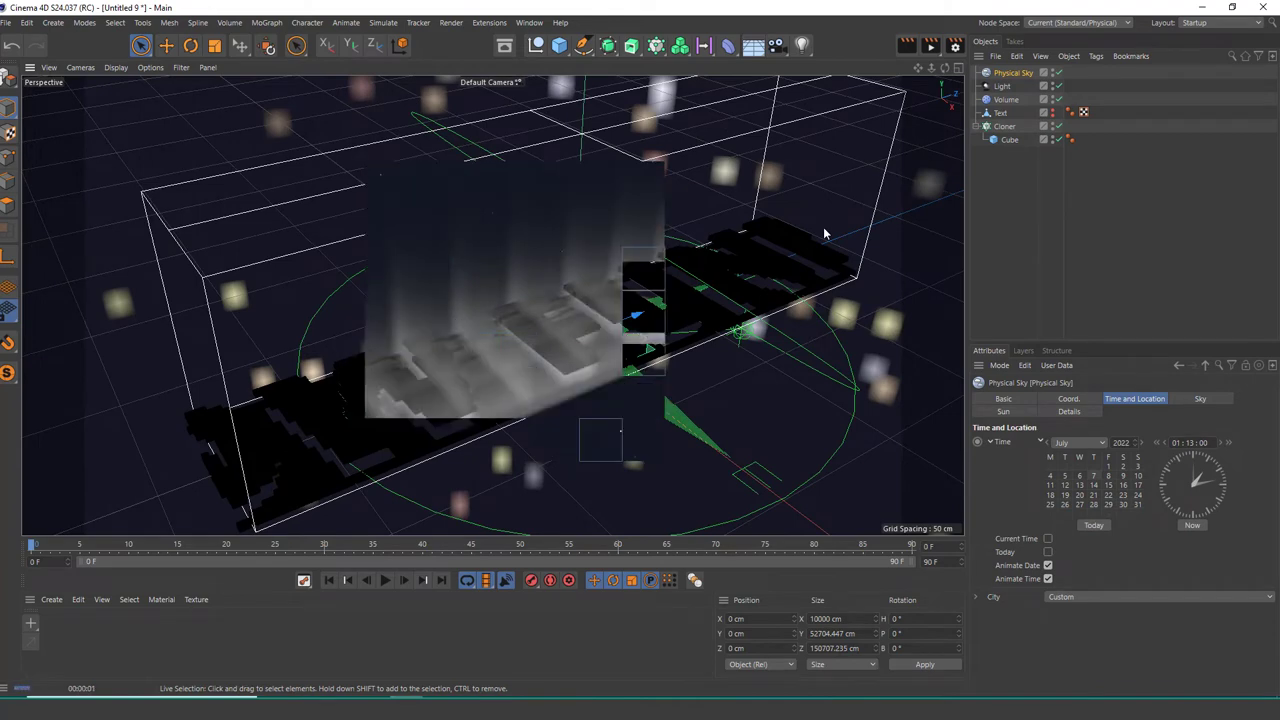
key(ctrl+r)
click(678, 310)
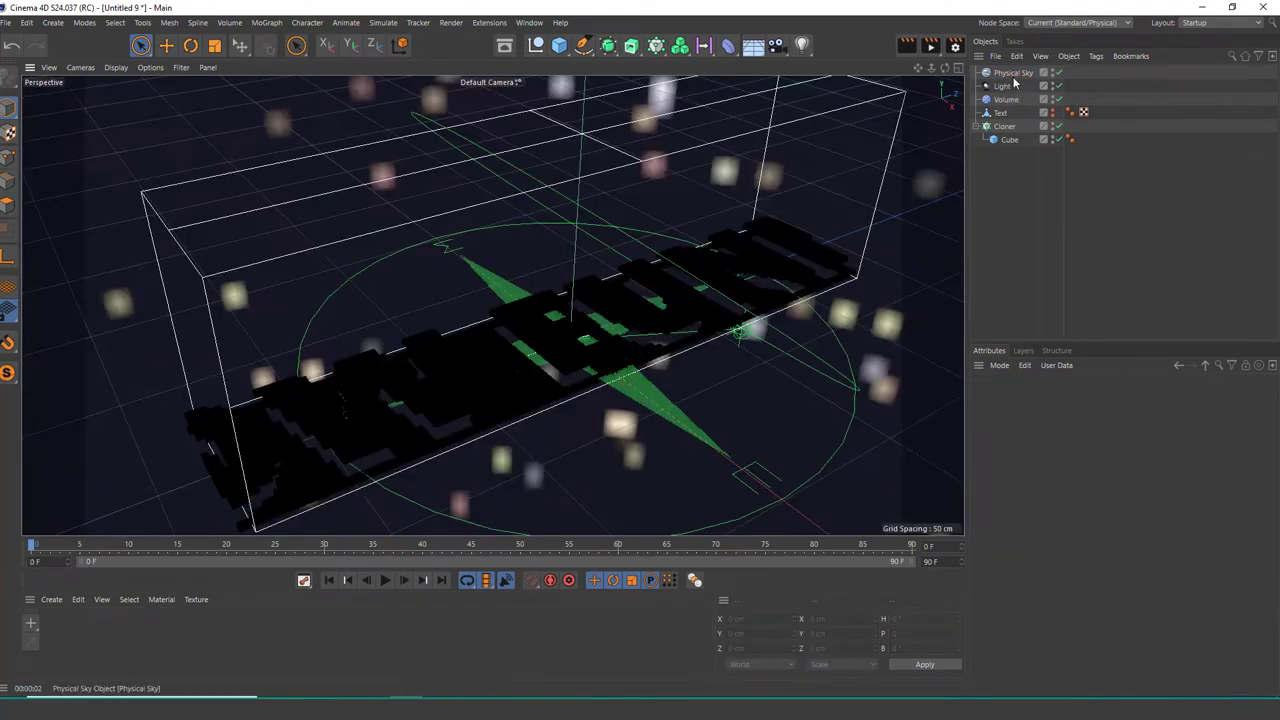
Step: Raise the Volume effector's Y offset to 13 cm
click(1006, 101)
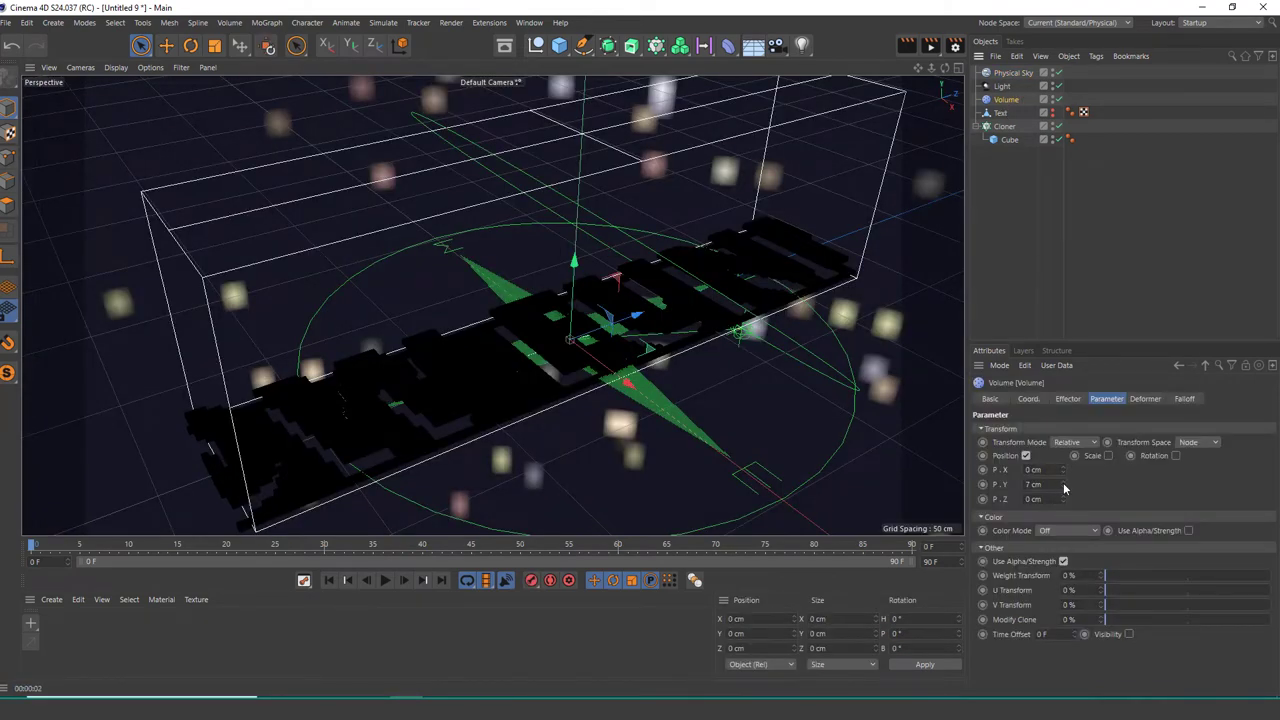
drag(1064, 489, 1064, 470)
click(116, 67)
click(123, 91)
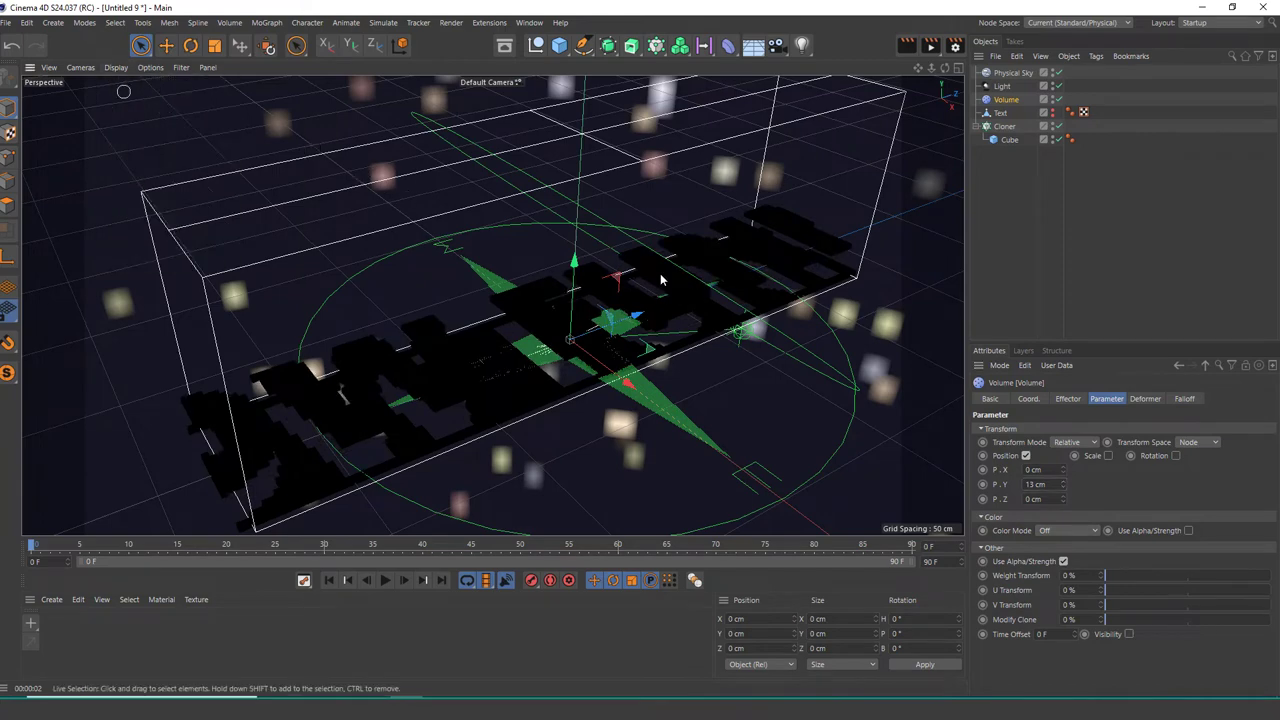
alt+drag(613, 390, 754, 109)
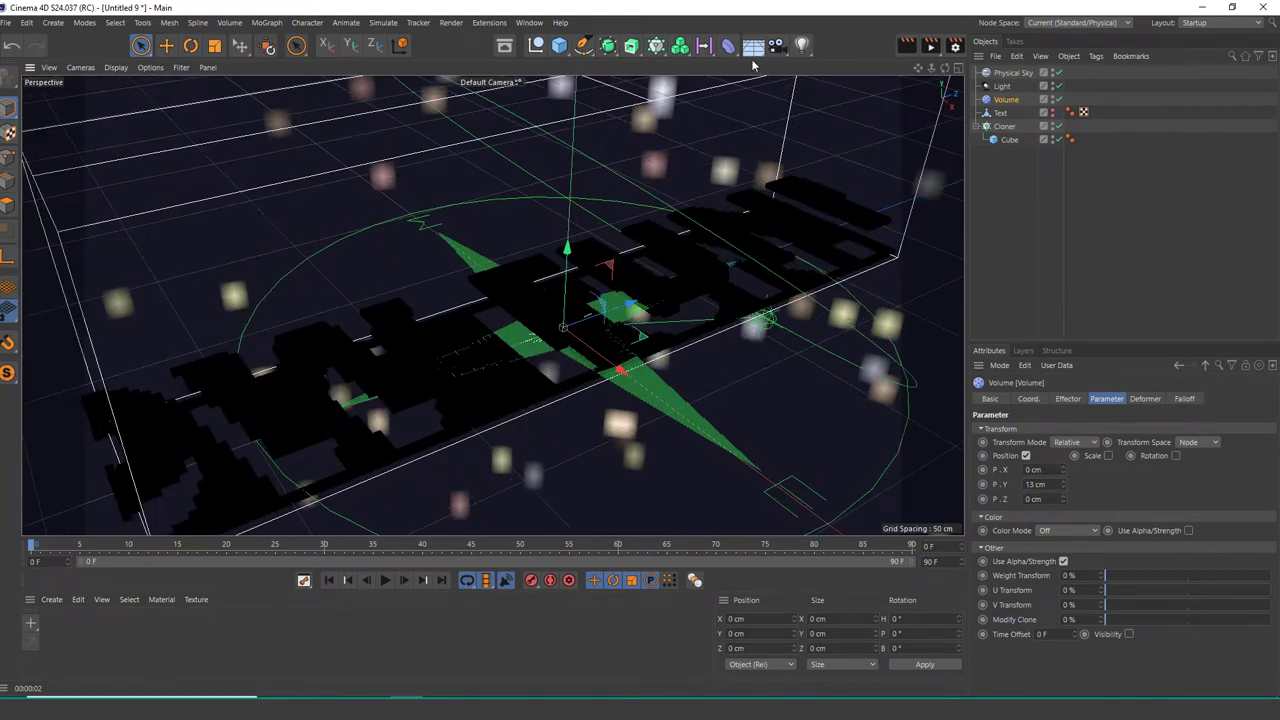
Step: Add an area light, move it back to Z 372.959 cm, and preview the render
click(801, 44)
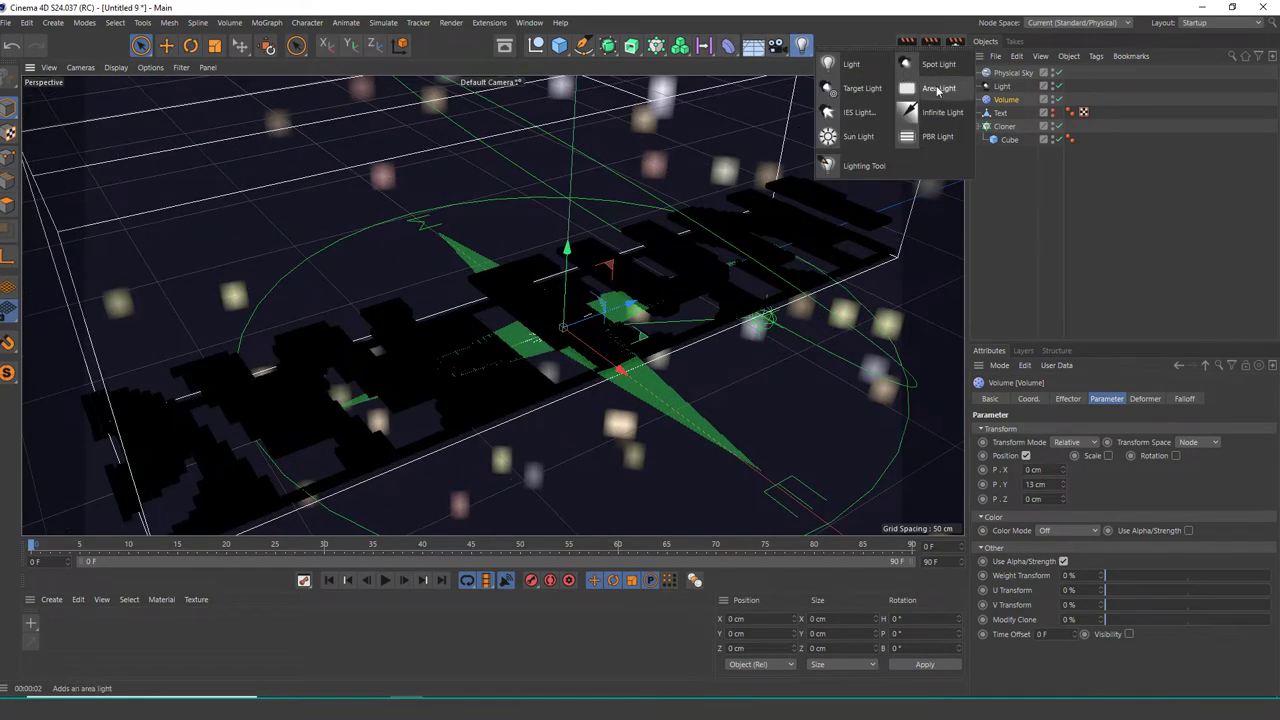
click(937, 90)
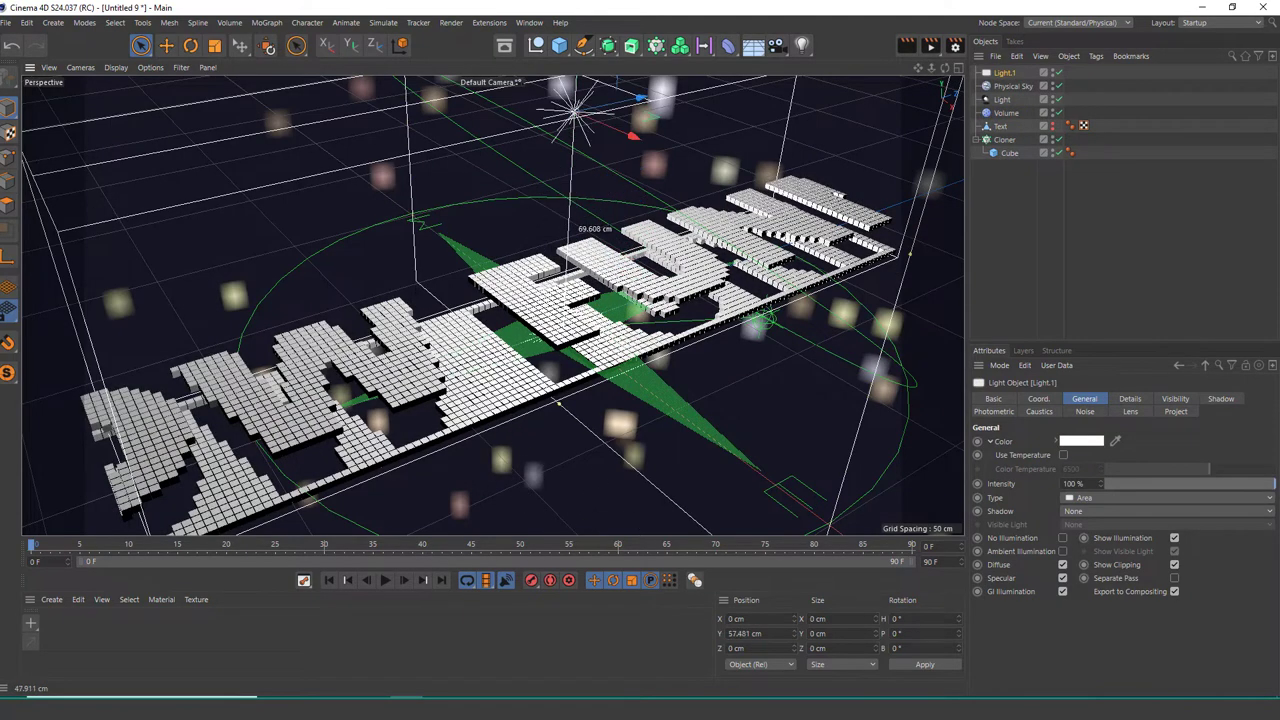
mouse_move(590, 230)
mouse_down()
mouse_move(605, 100)
mouse_move(605, 195)
mouse_up()
scroll(514, 373, down, 5)
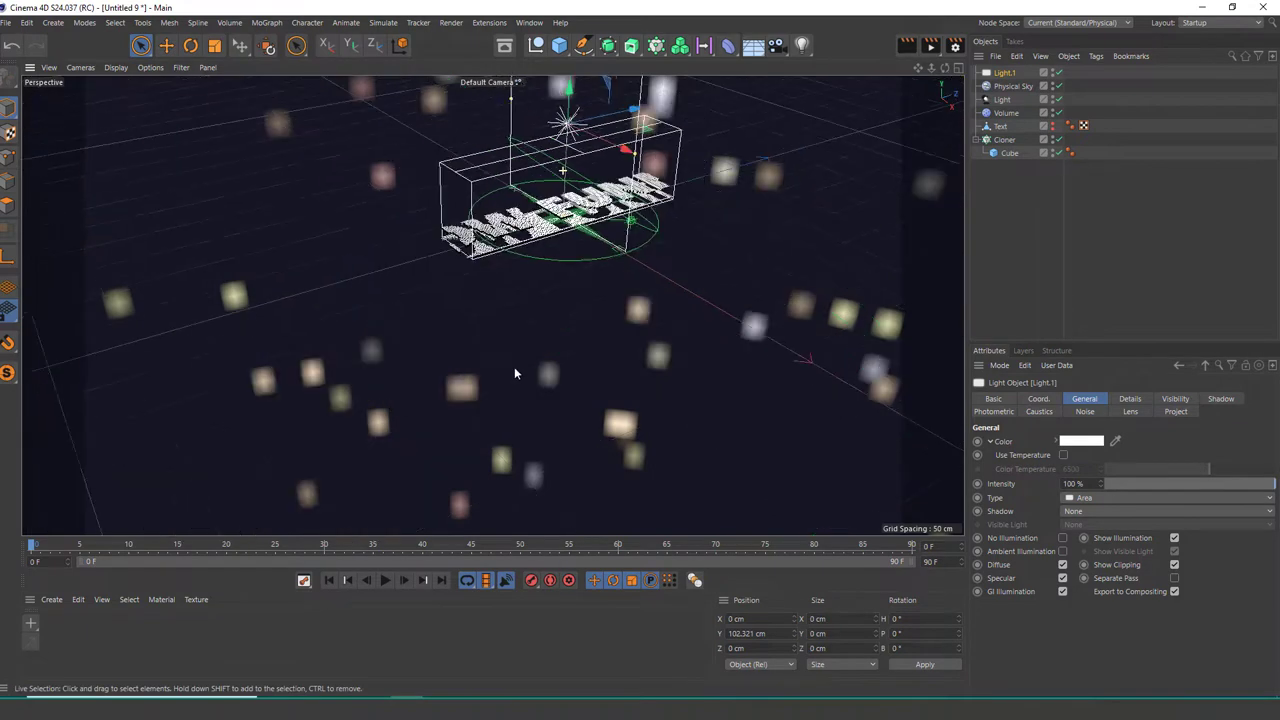
mouse_move(735, 104)
mouse_down()
mouse_move(835, 150)
mouse_move(845, 92)
mouse_up()
scroll(845, 90, up, 3)
scroll(845, 90, up, 2)
scroll(845, 90, up, 2)
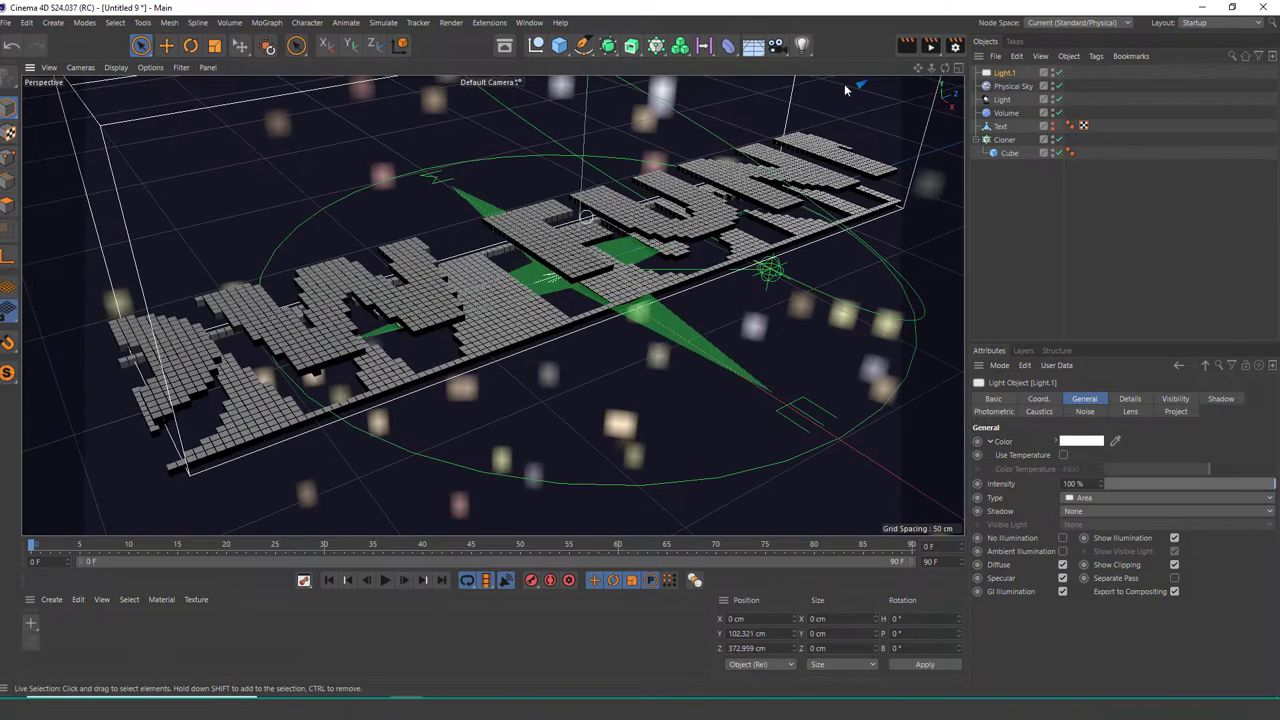
click(905, 46)
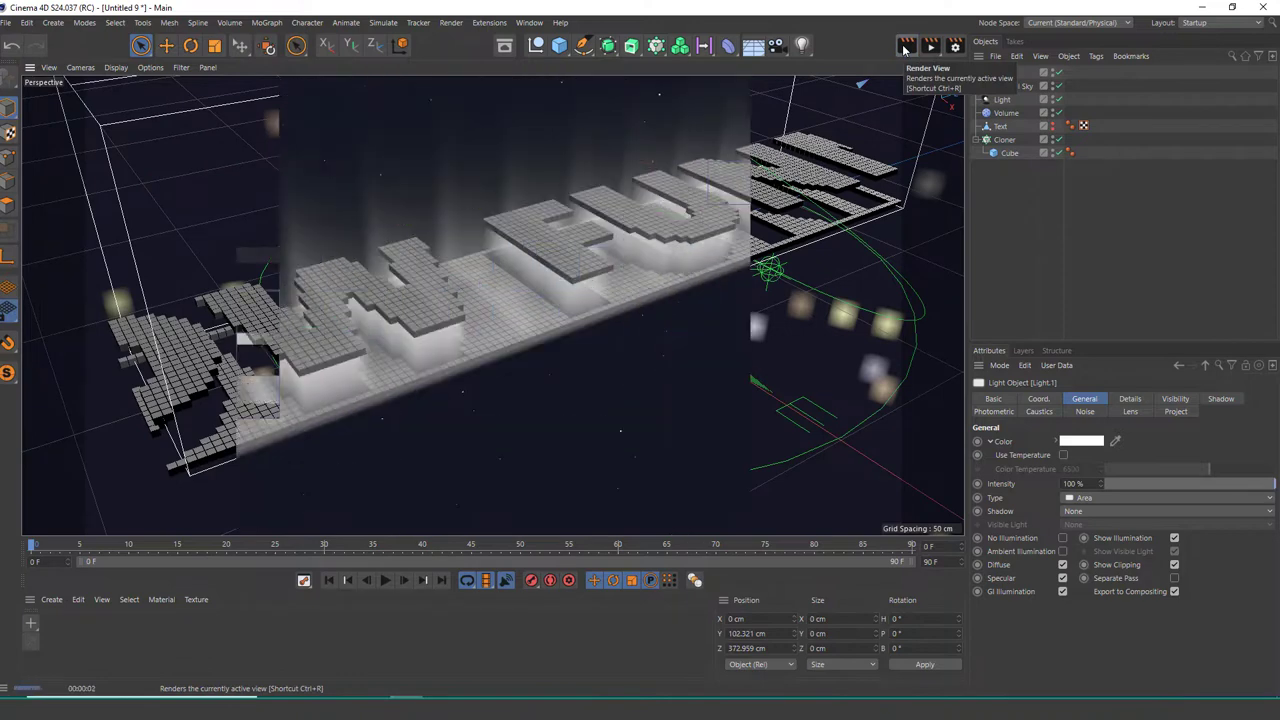
Step: Raise the Cube's Size Y to 4 cm and preview the taller letters
click(1007, 155)
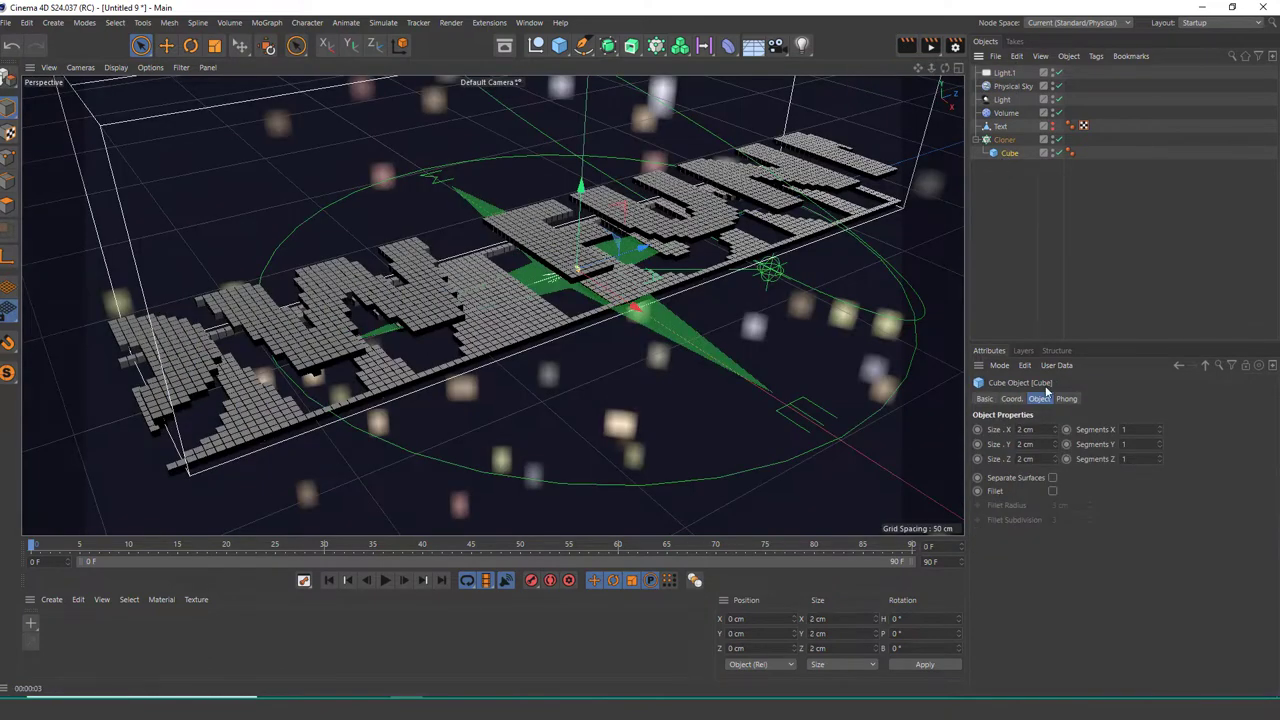
click(1056, 443)
click(1056, 443)
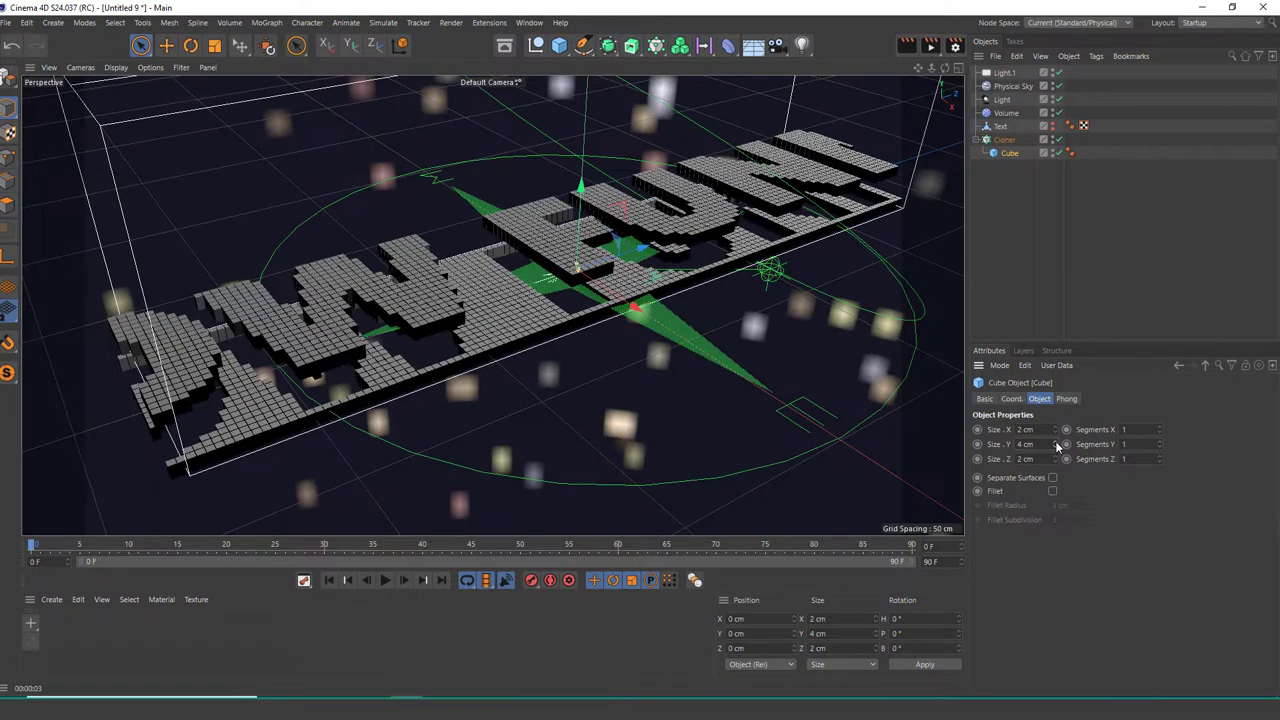
click(905, 45)
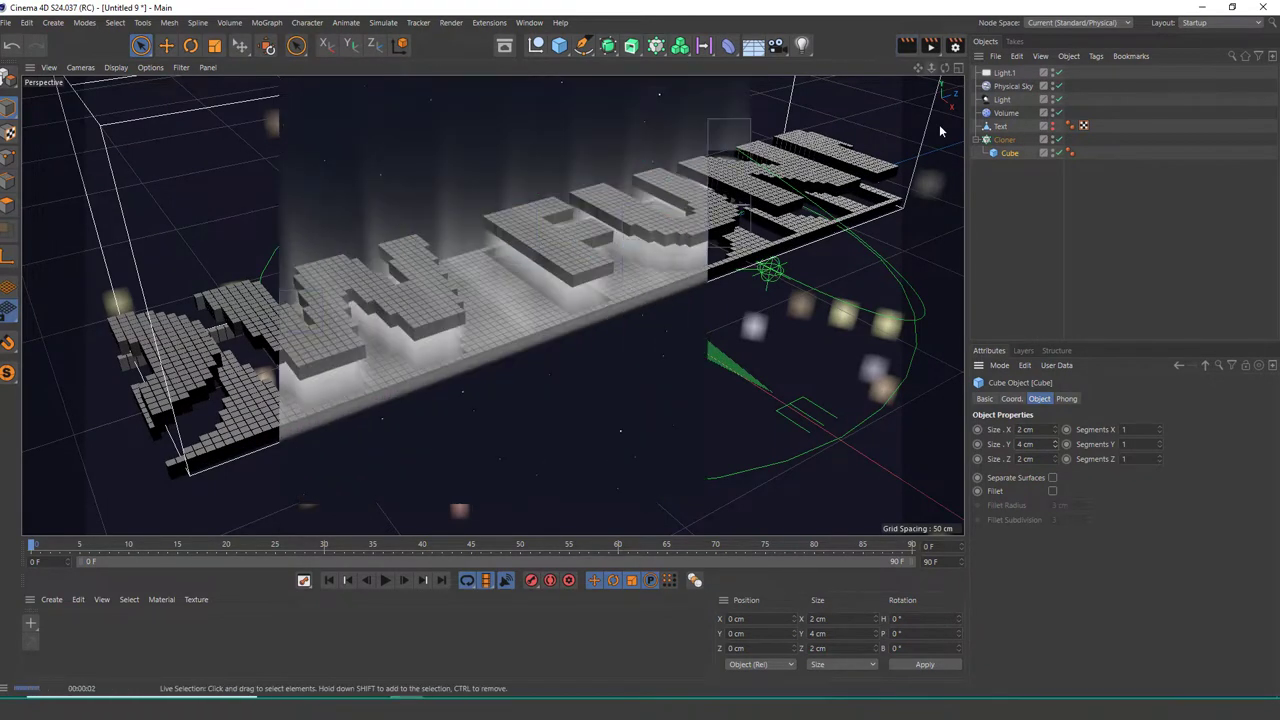
Step: Set Light.1's colour to a saturated cyan and render a preview
click(1004, 72)
click(1085, 441)
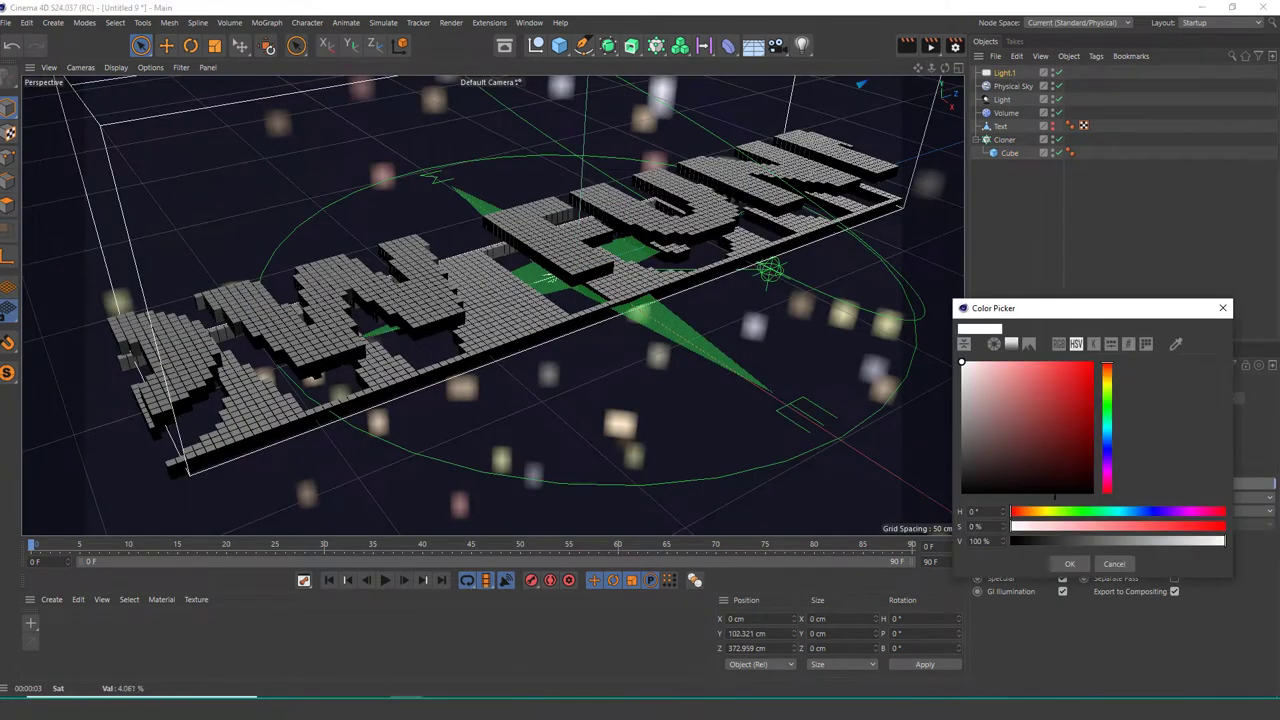
click(1123, 512)
drag(1076, 432, 1103, 393)
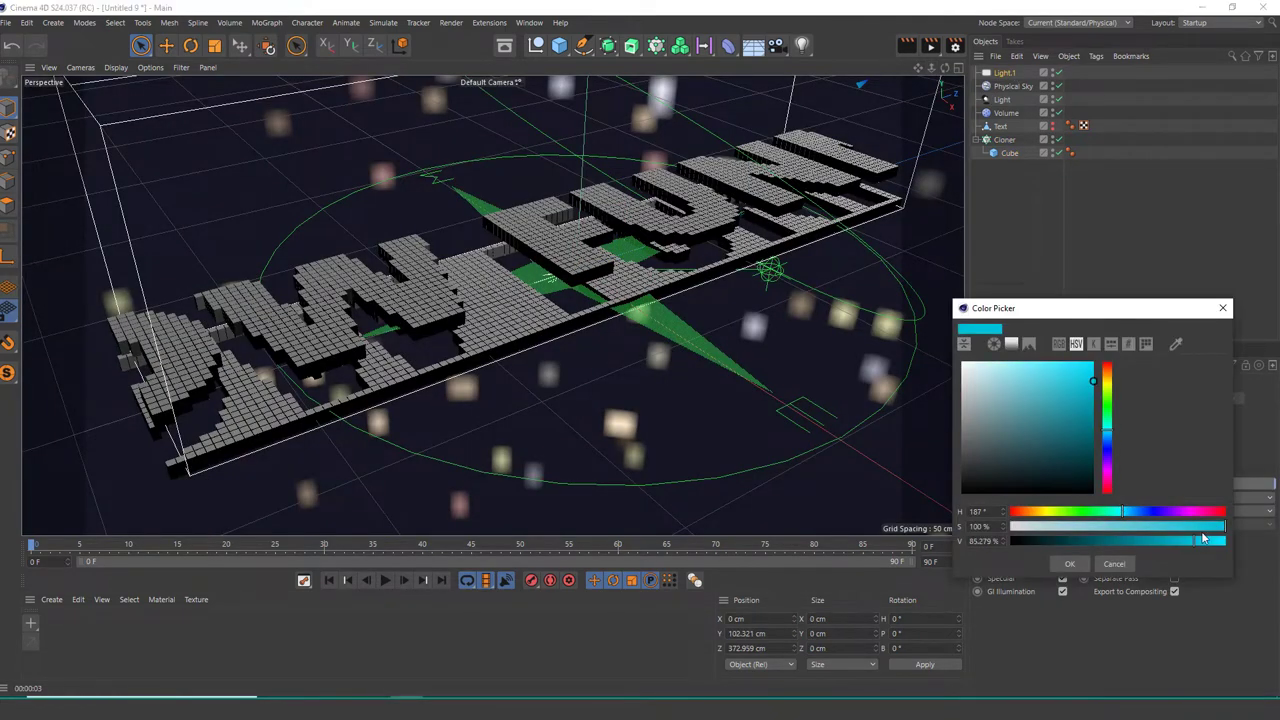
drag(1203, 538, 1211, 545)
click(1070, 564)
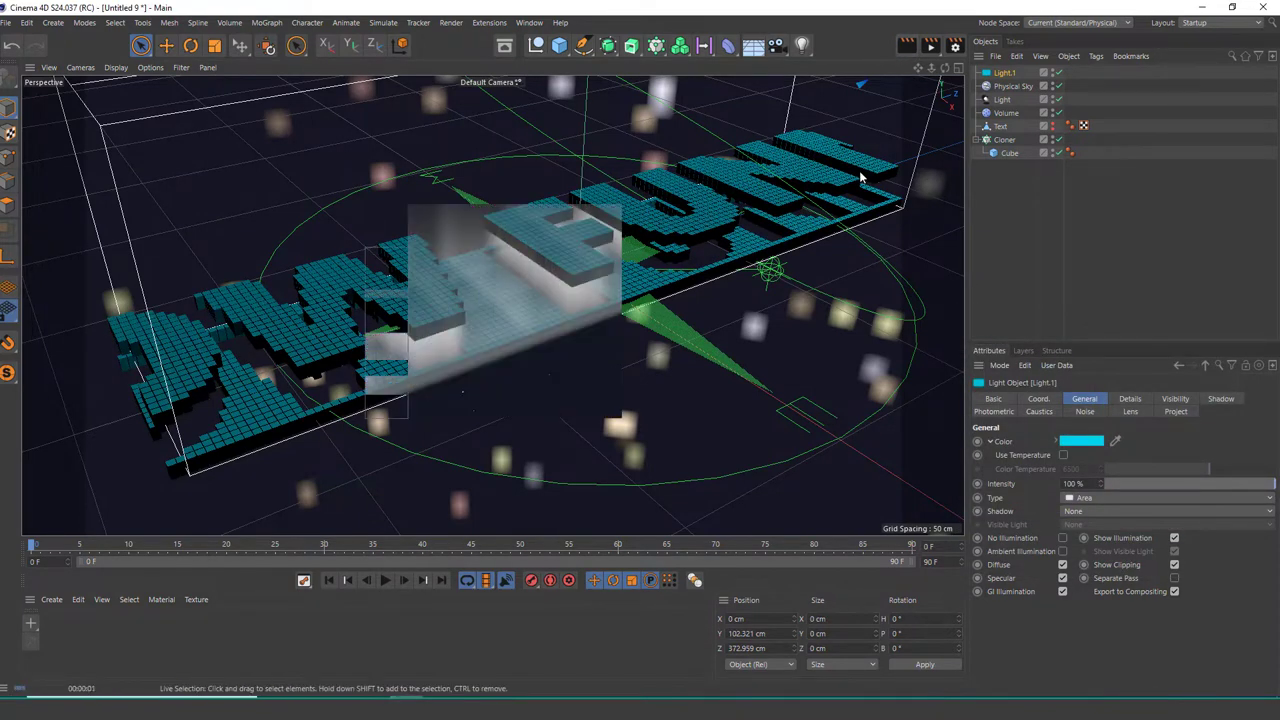
key(ctrl+r)
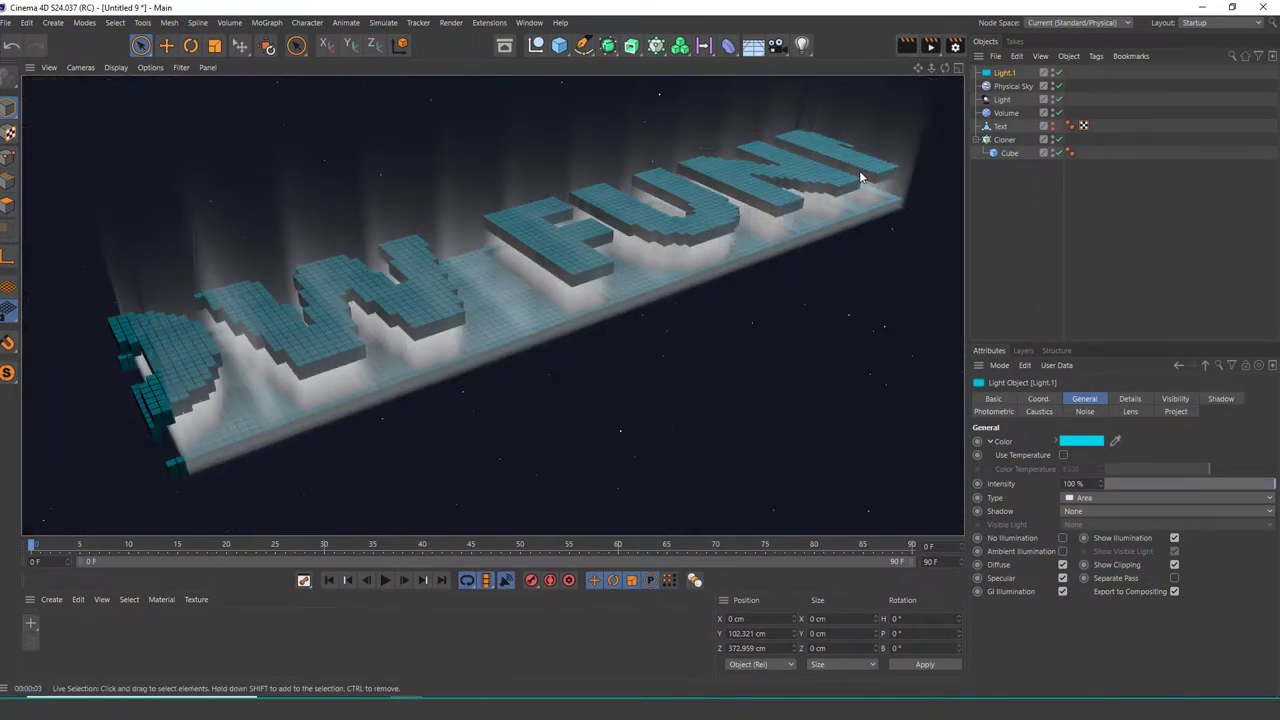
Step: Change the volumetric spot Light's colour to blue
click(1002, 100)
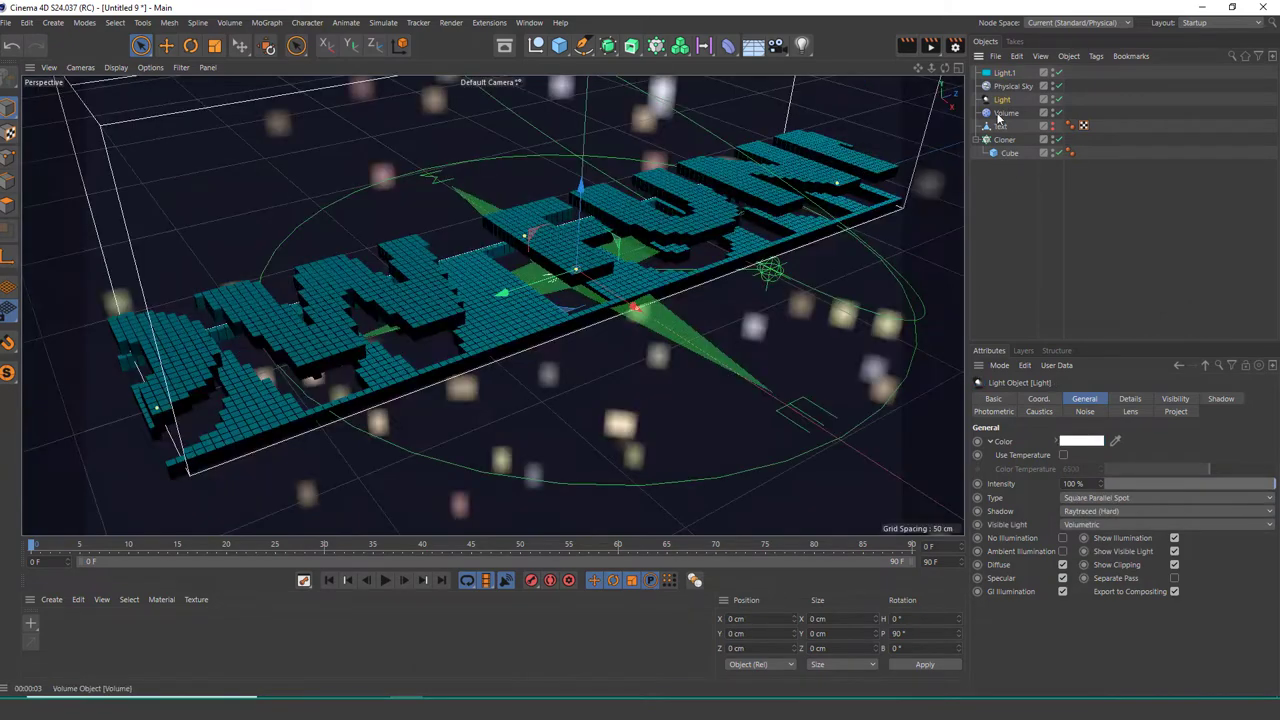
click(1072, 441)
drag(1106, 514, 1213, 537)
click(1062, 566)
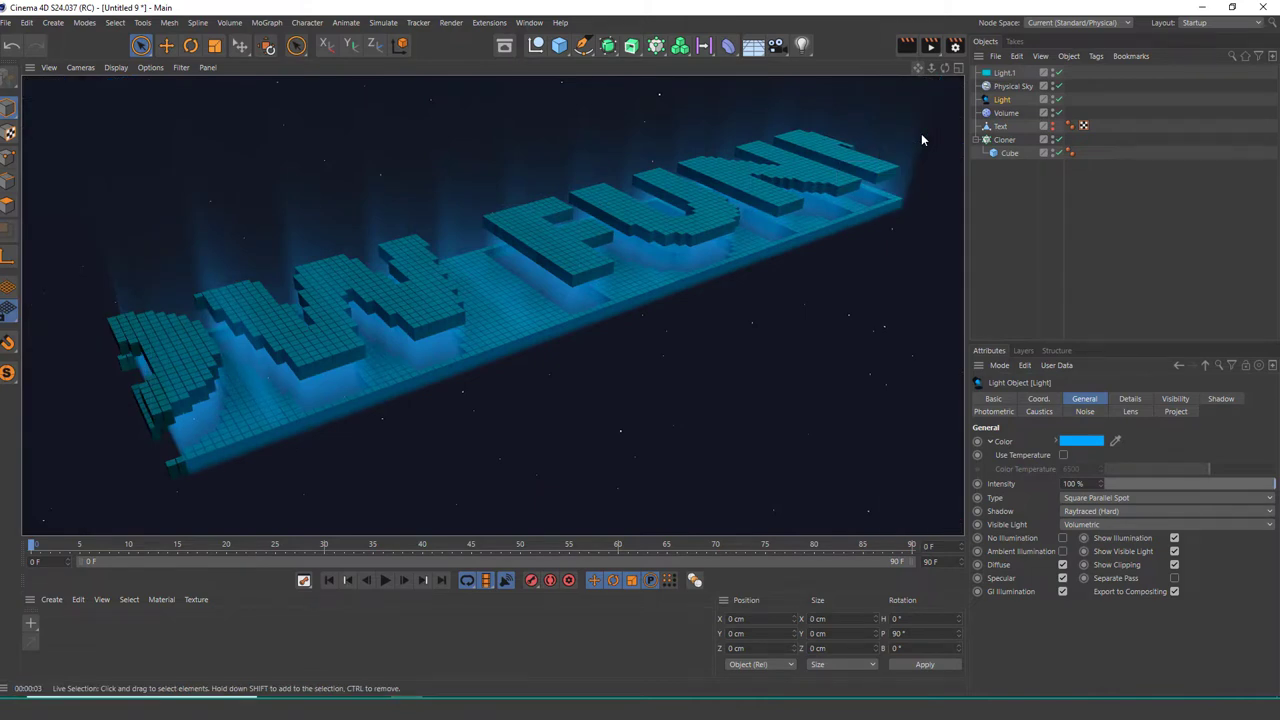
Step: Shorten the cubes to 2 cm tall and raise the Volume Y offset
click(1006, 113)
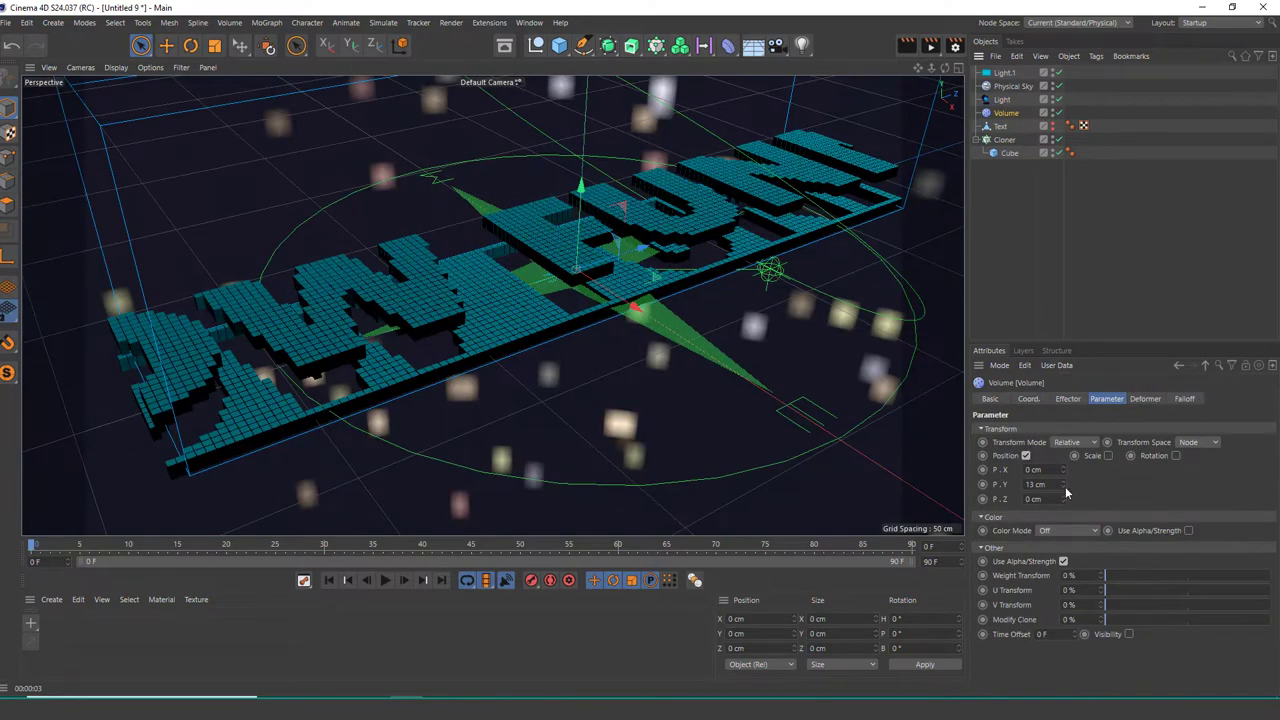
click(1010, 154)
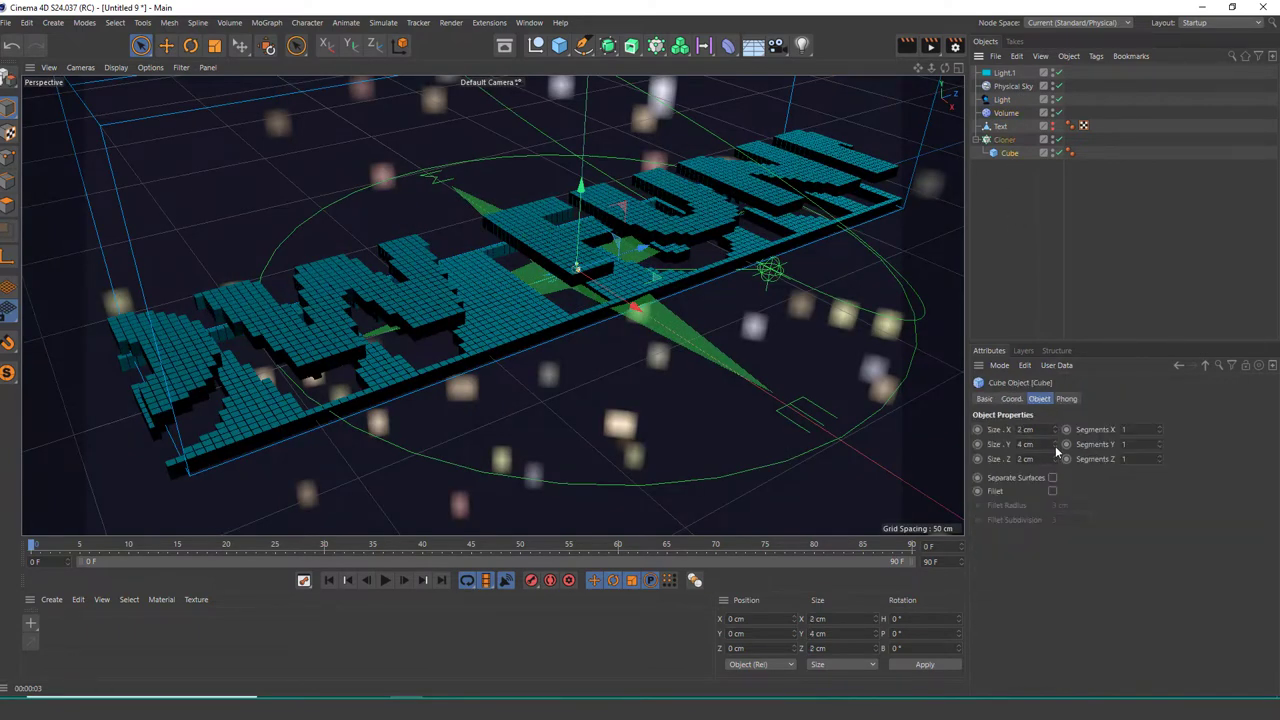
click(1056, 448)
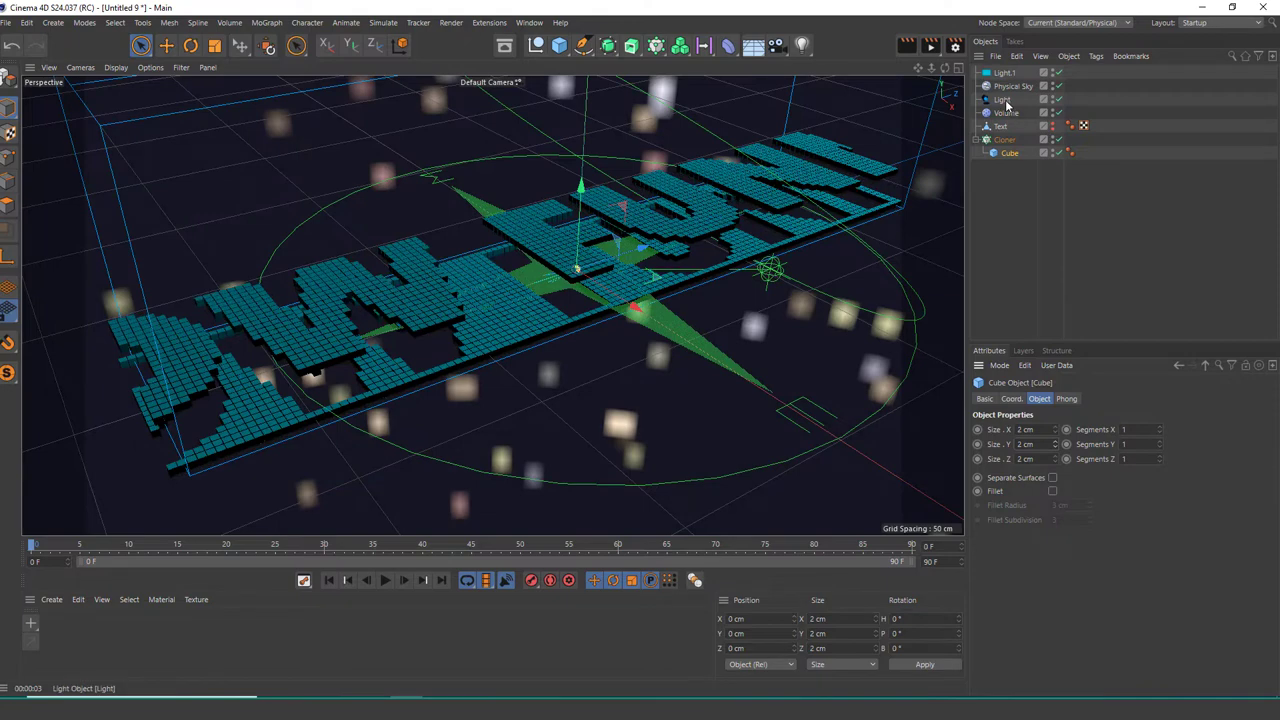
click(1006, 112)
drag(1065, 488, 1065, 478)
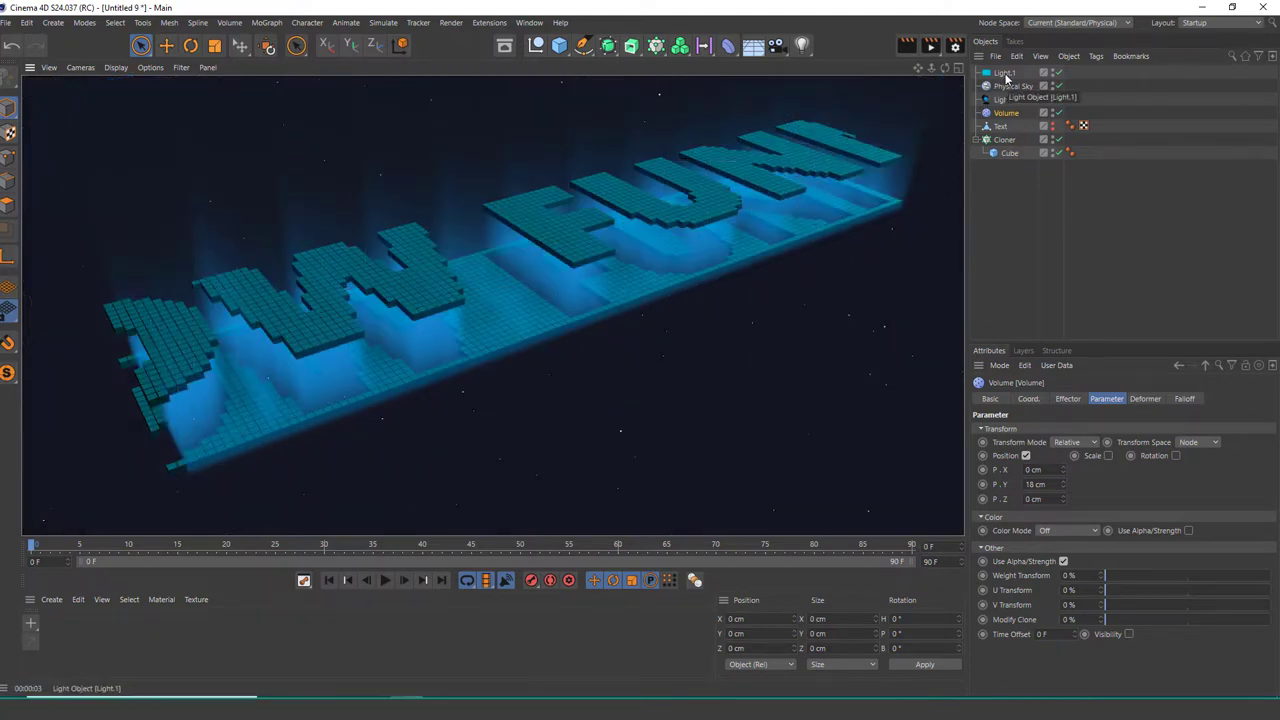
Step: Enable Volume scaling at -0.23, lower the Y offset to 12 cm, and render interactively
click(1108, 456)
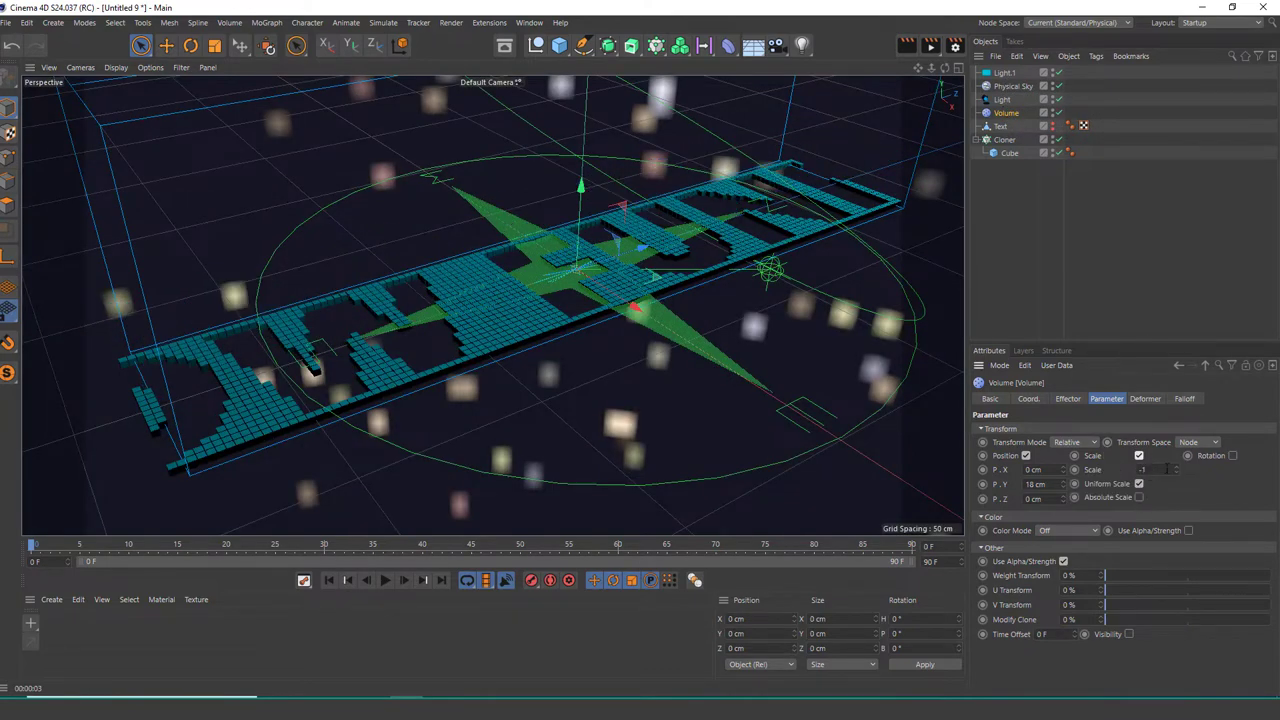
drag(1175, 469, 1175, 440)
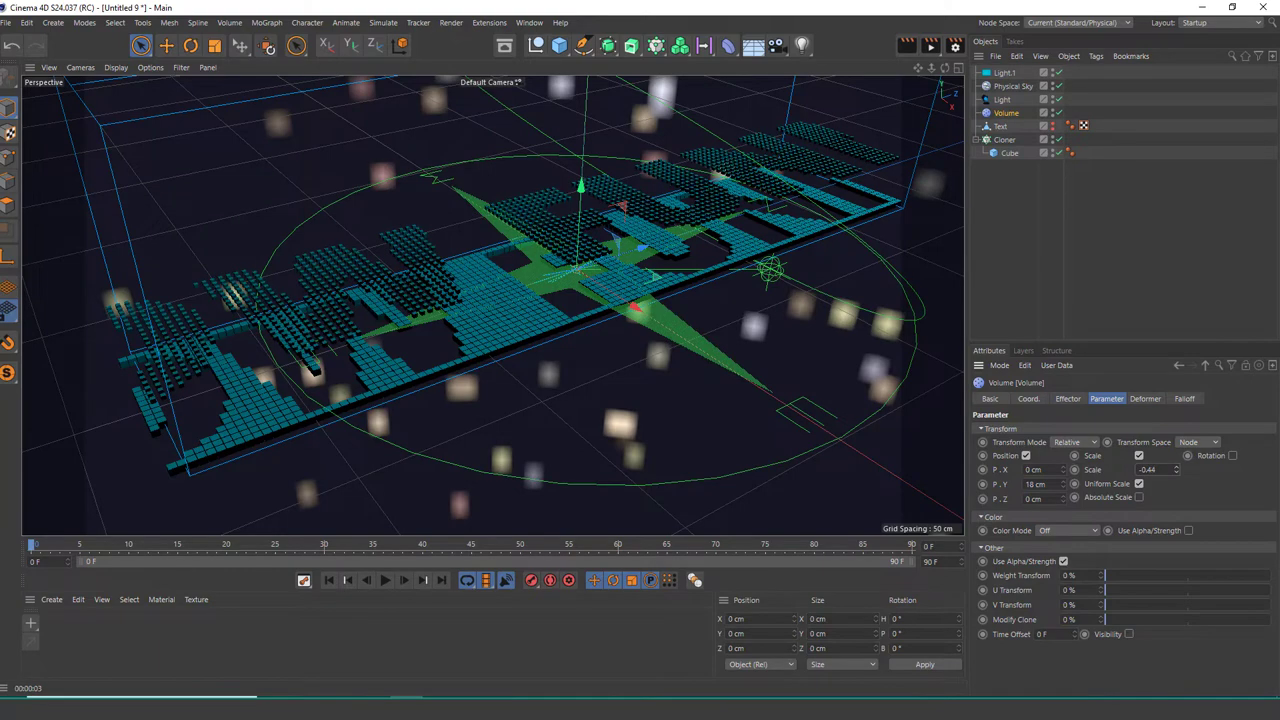
key(ctrl+r)
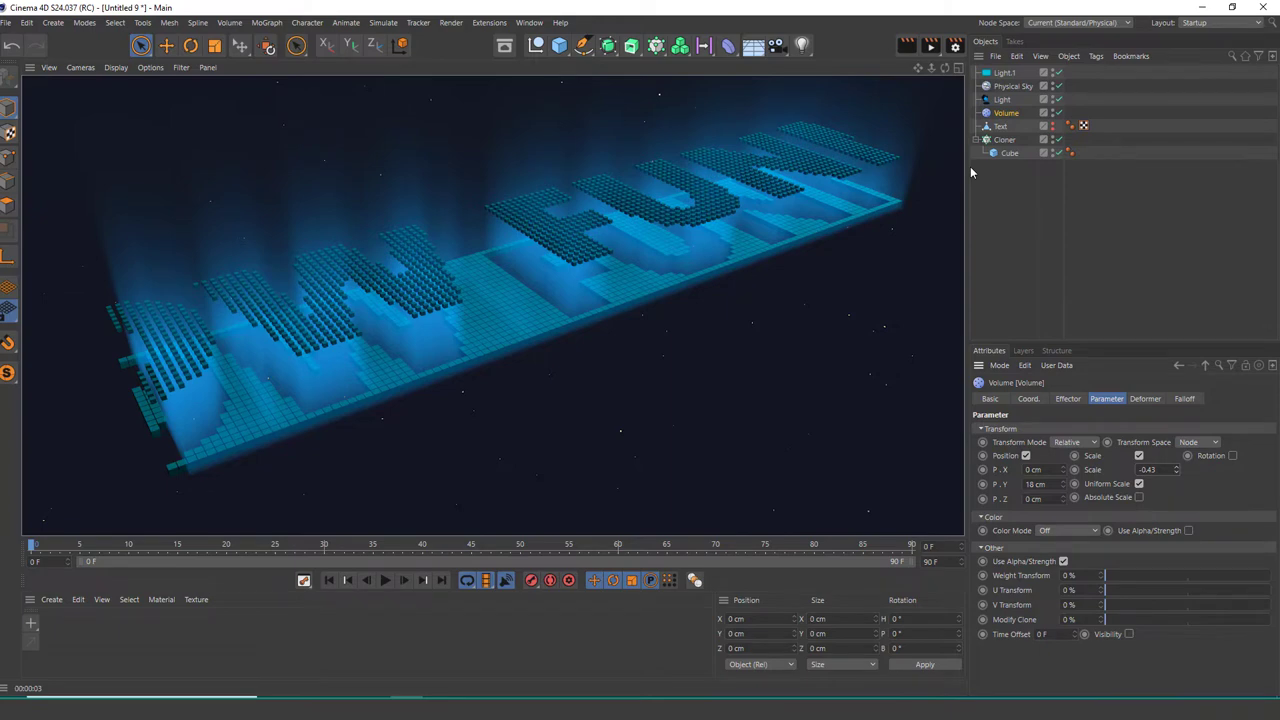
drag(1064, 484, 1083, 456)
click(1009, 153)
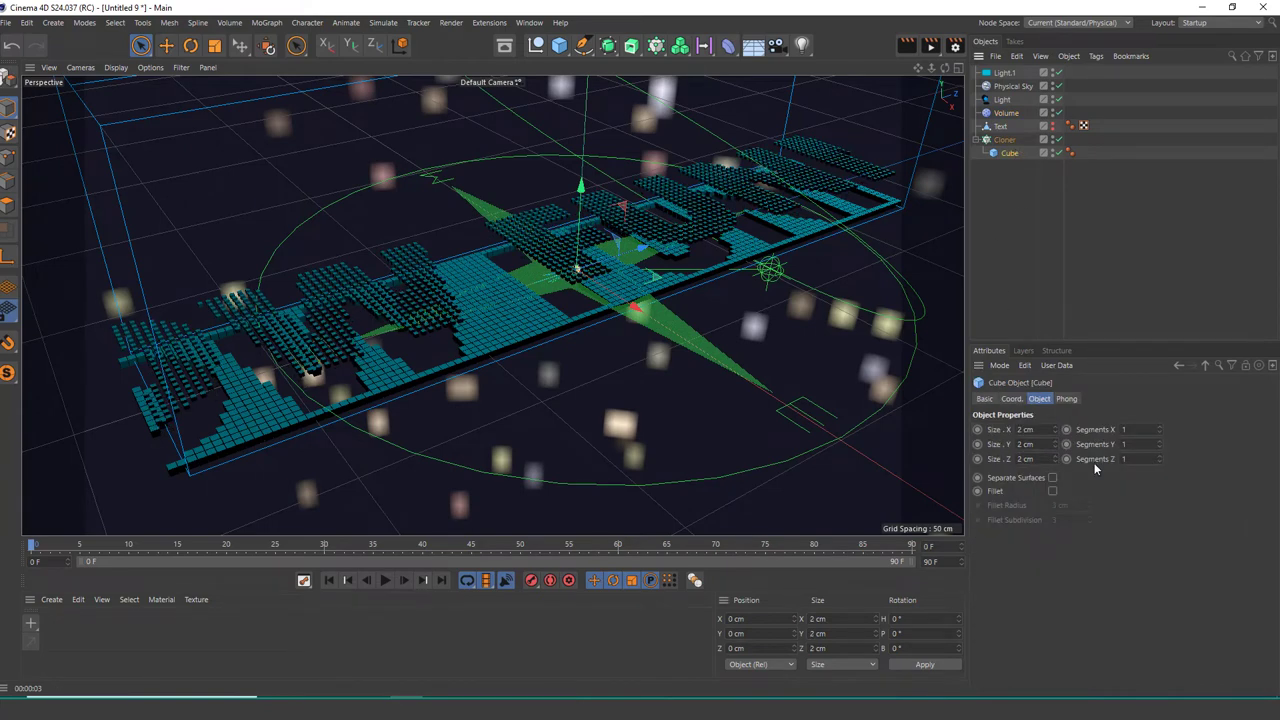
click(1006, 113)
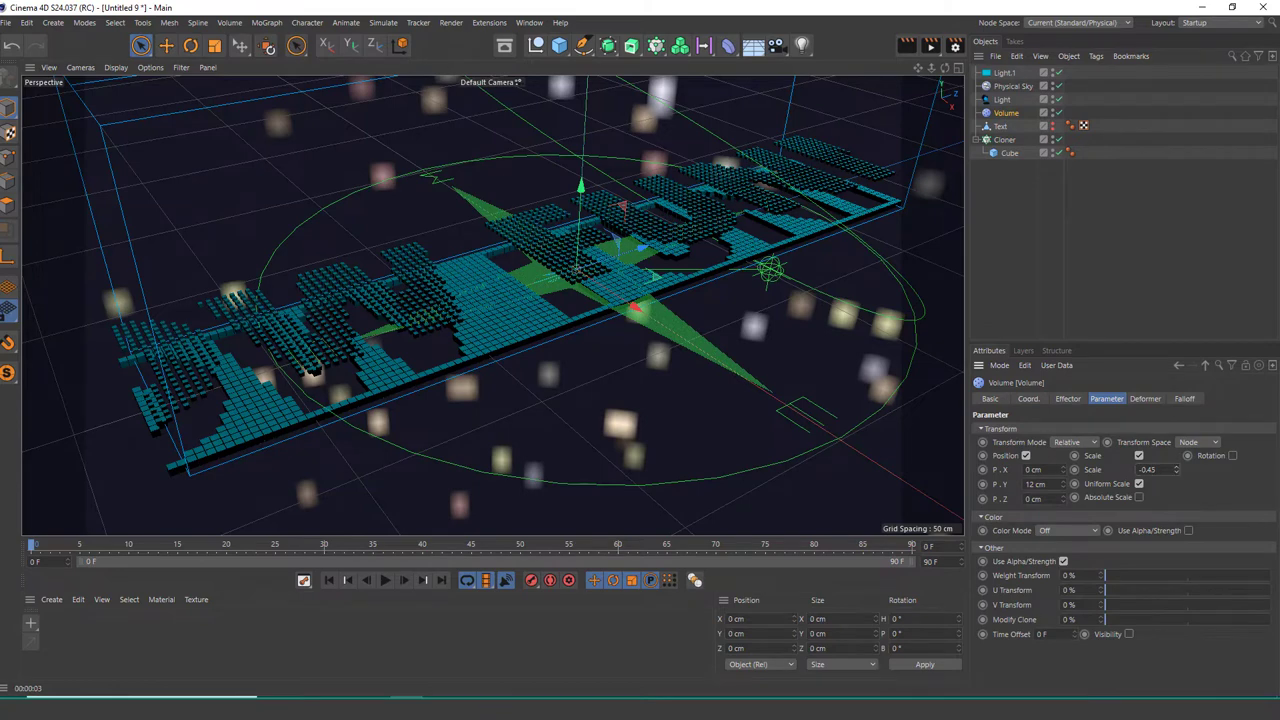
drag(1177, 470, 1177, 465)
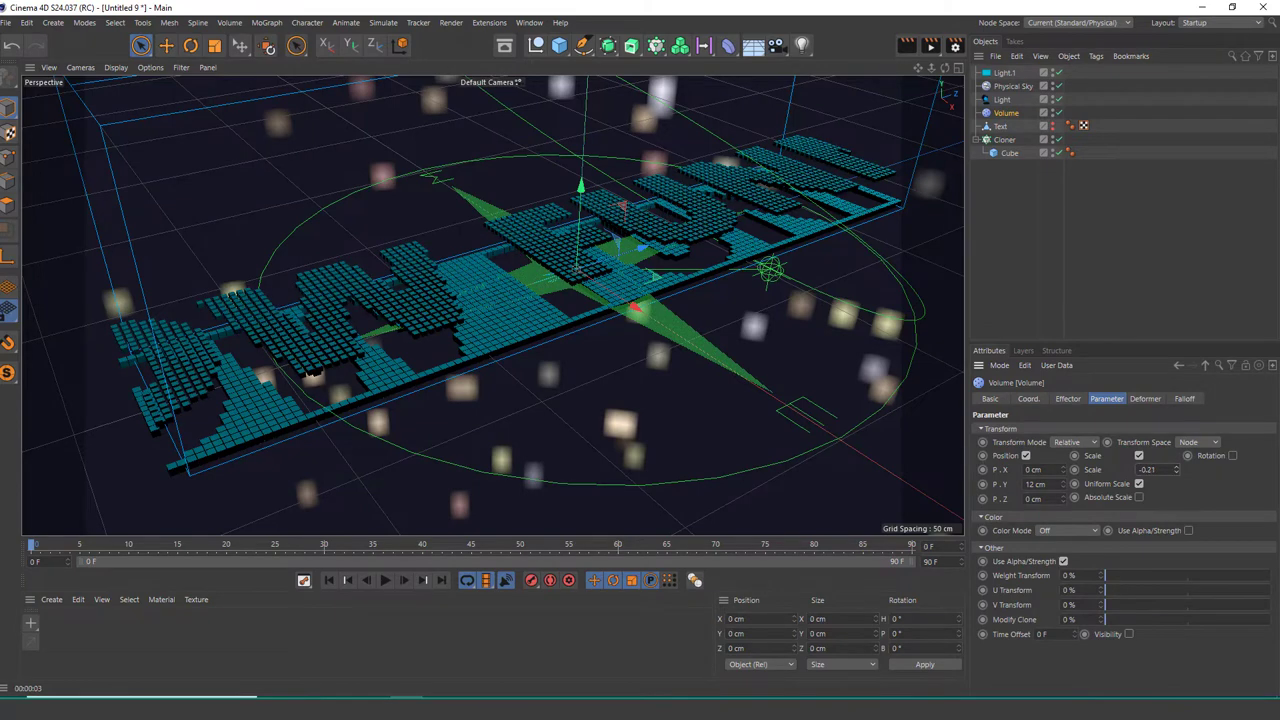
click(906, 45)
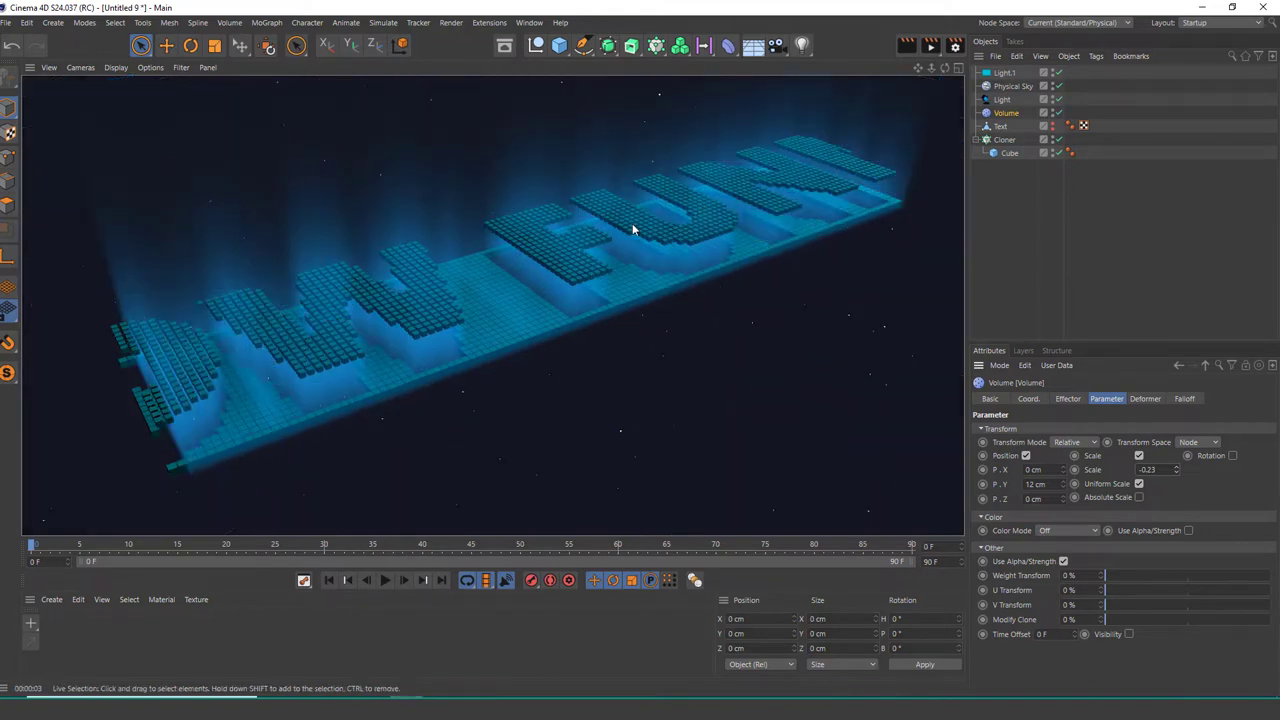
Step: Return to the editor view and briefly play the animation from frame one
key(alt+r)
scroll(581, 311, down, 5)
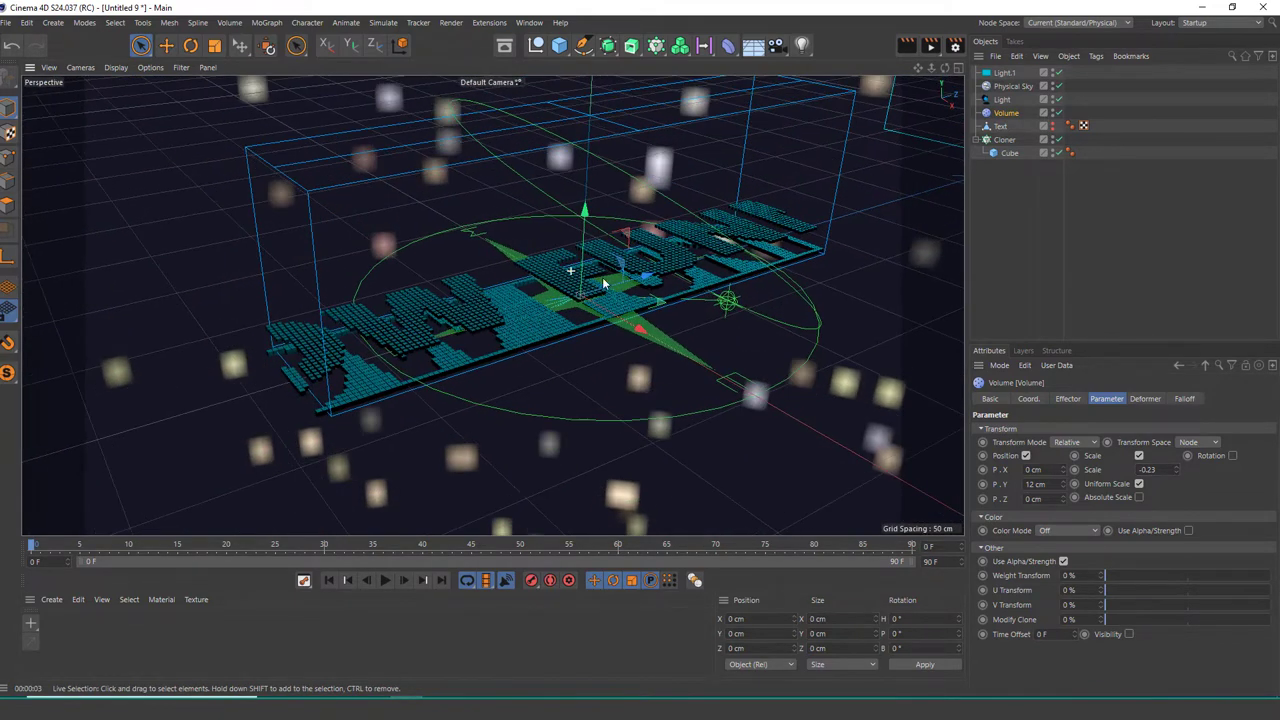
click(386, 581)
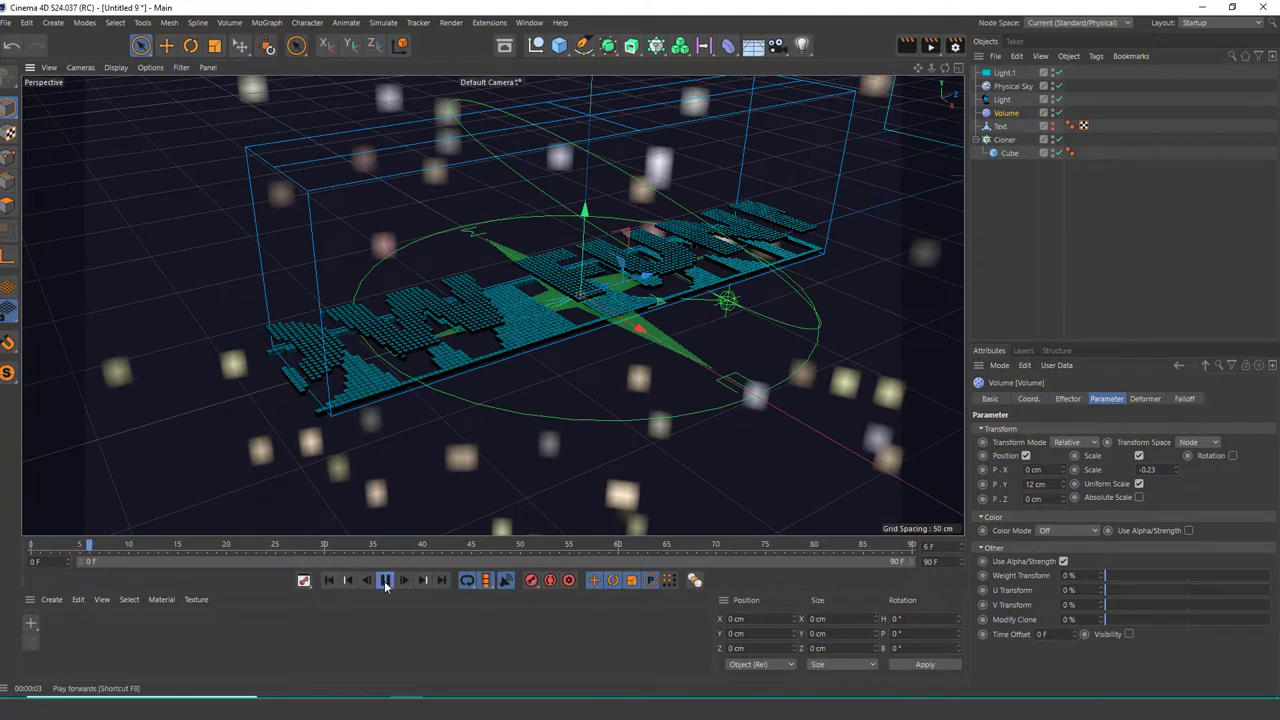
click(328, 580)
Step: Set the end frame to 290, move the Text to Z -509.717 cm, and preview
click(1000, 126)
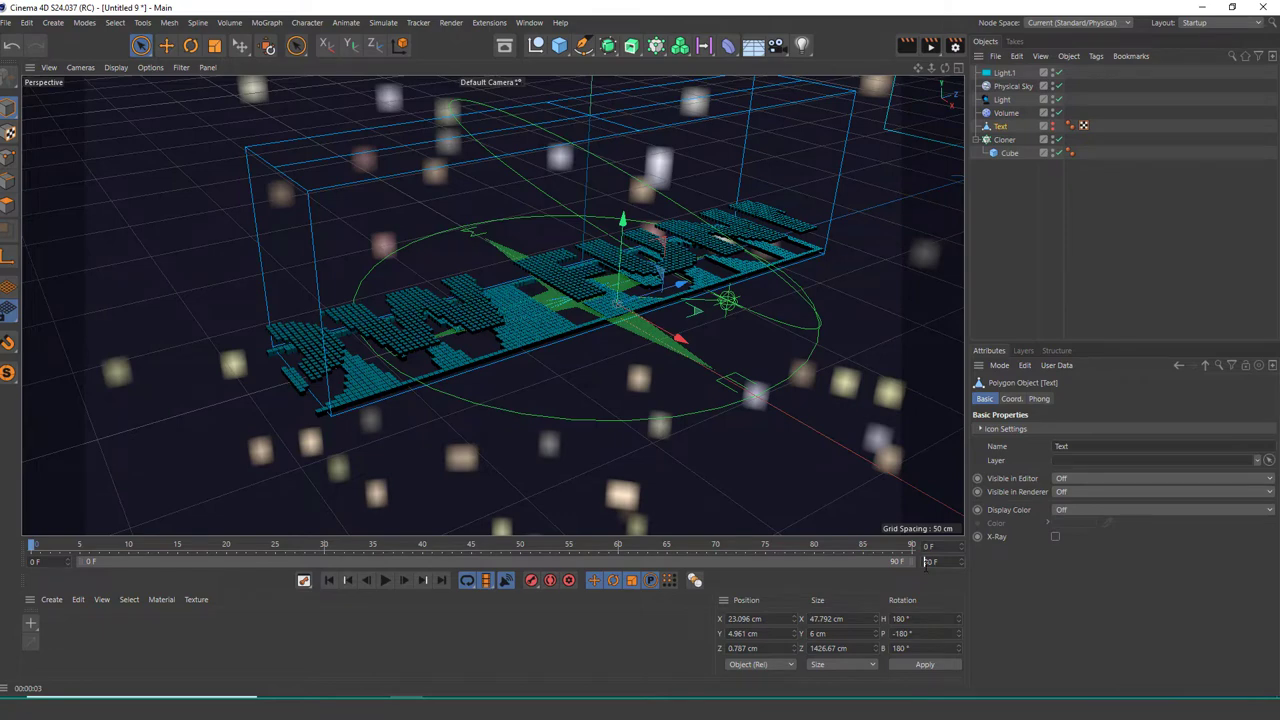
key(Return)
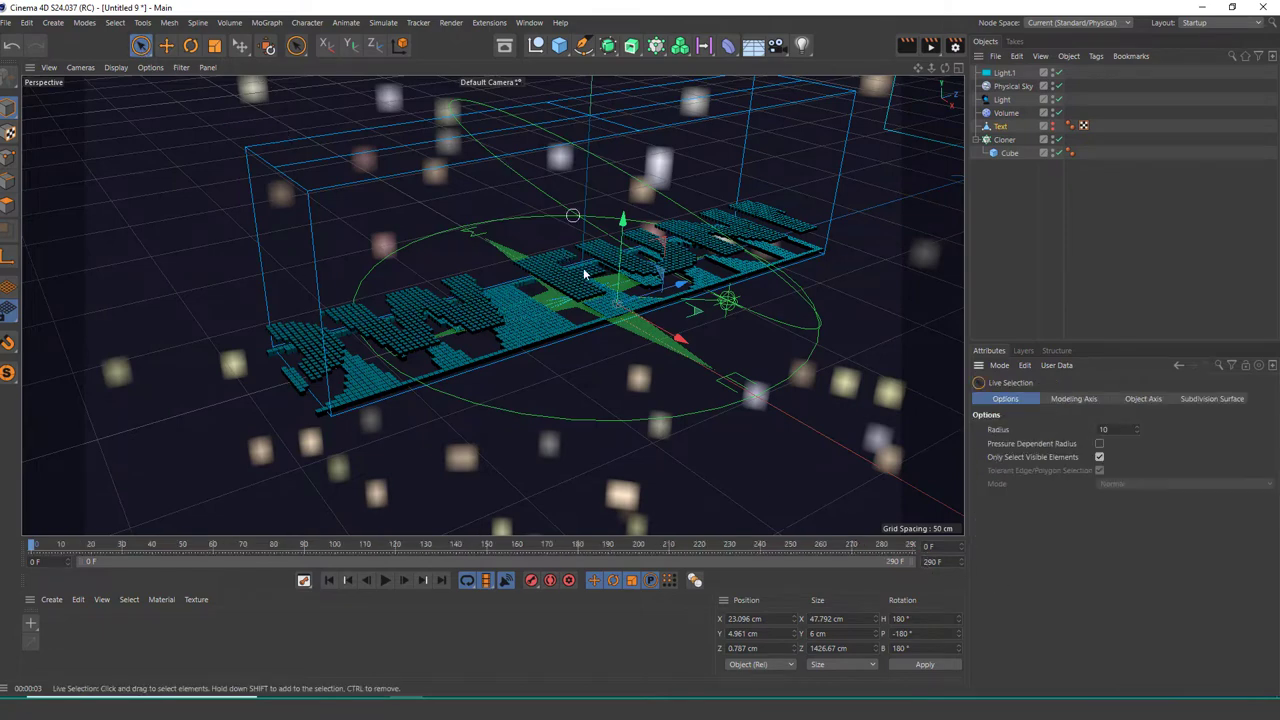
mouse_move(686, 290)
mouse_down()
mouse_move(958, 194)
mouse_move(785, 298)
mouse_move(771, 243)
mouse_move(940, 210)
mouse_up()
scroll(771, 243, up, 5)
scroll(831, 222, down, 8)
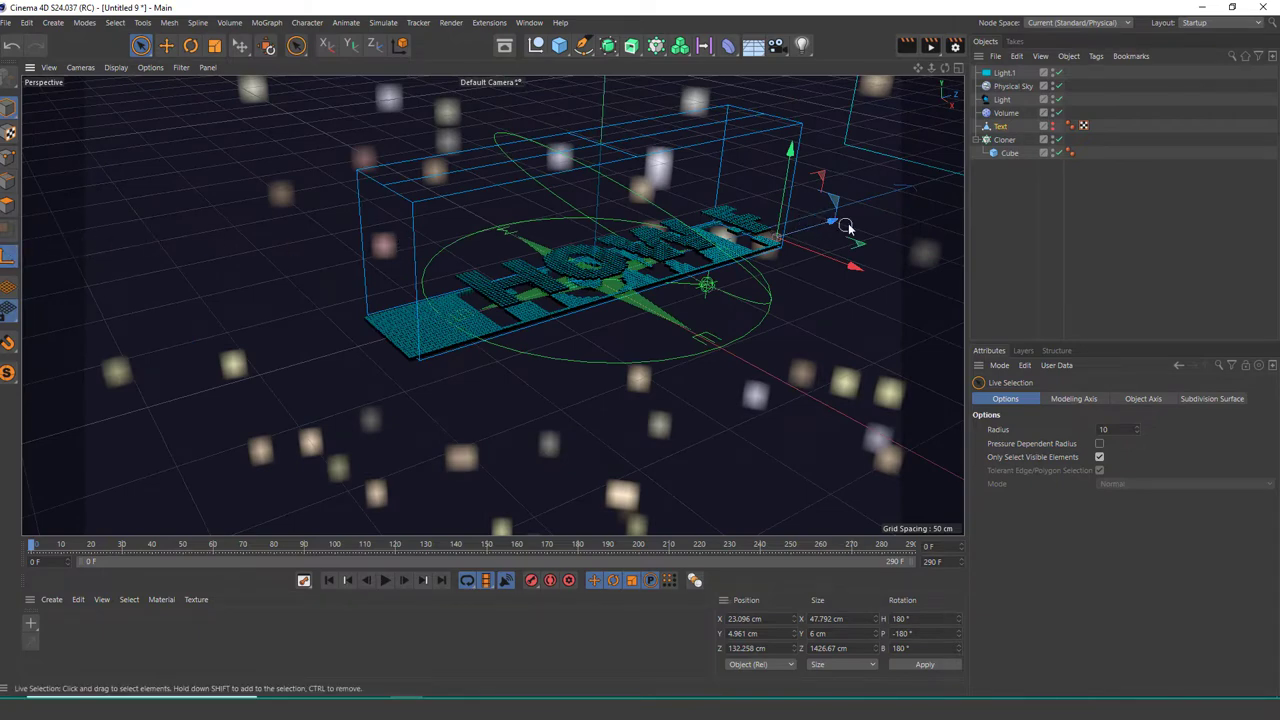
mouse_move(790, 240)
mouse_down()
mouse_move(666, 271)
mouse_move(898, 226)
mouse_move(900, 208)
mouse_up()
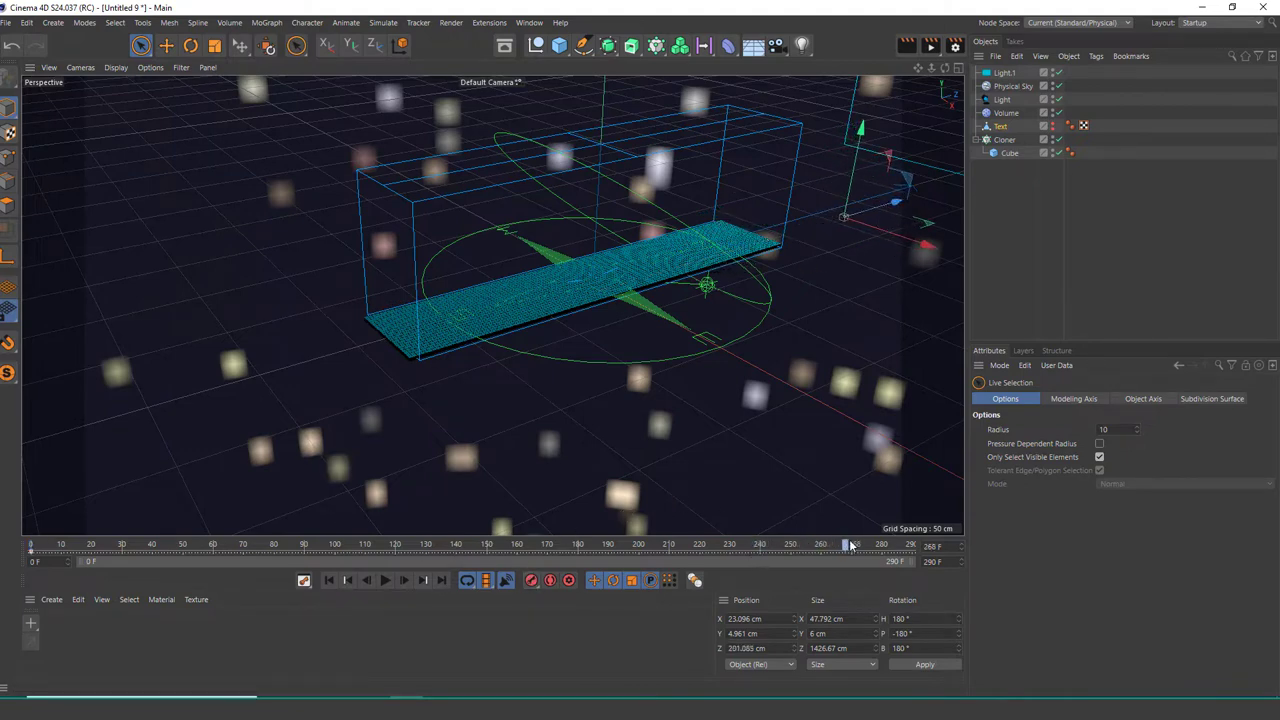
mouse_move(757, 262)
mouse_down()
mouse_move(370, 345)
mouse_move(22, 463)
mouse_up()
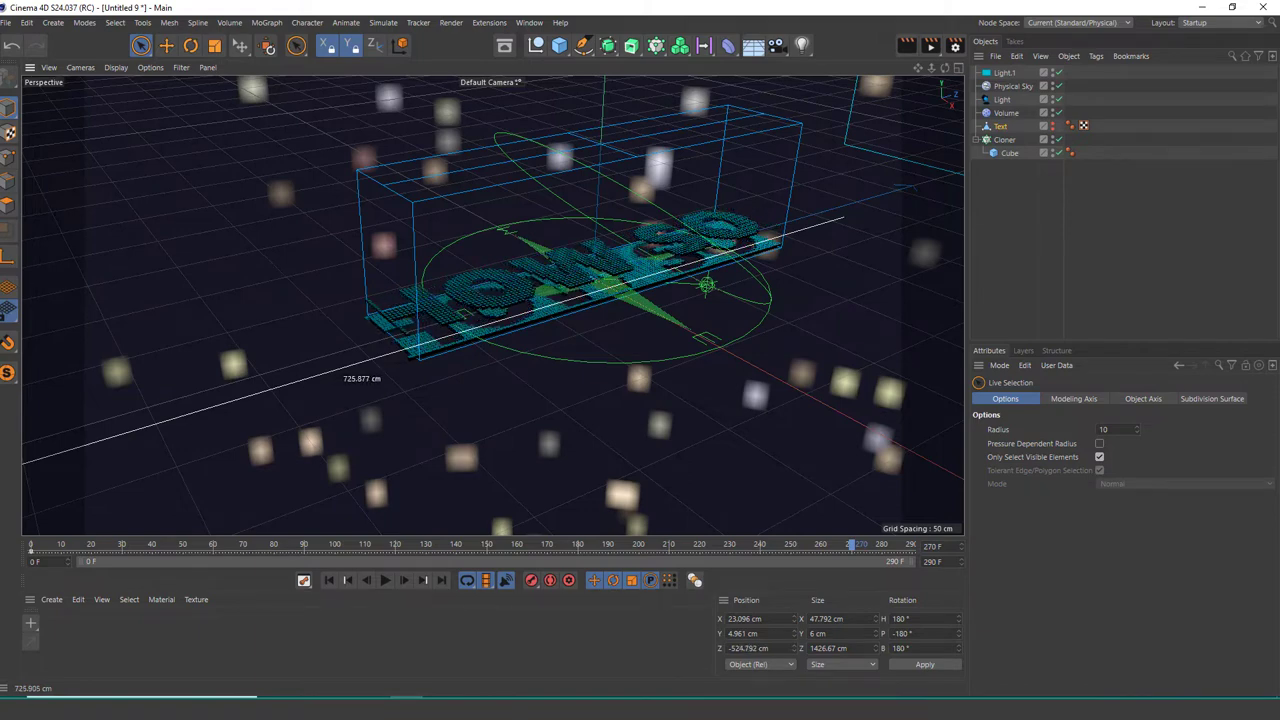
drag(22, 463, 36, 457)
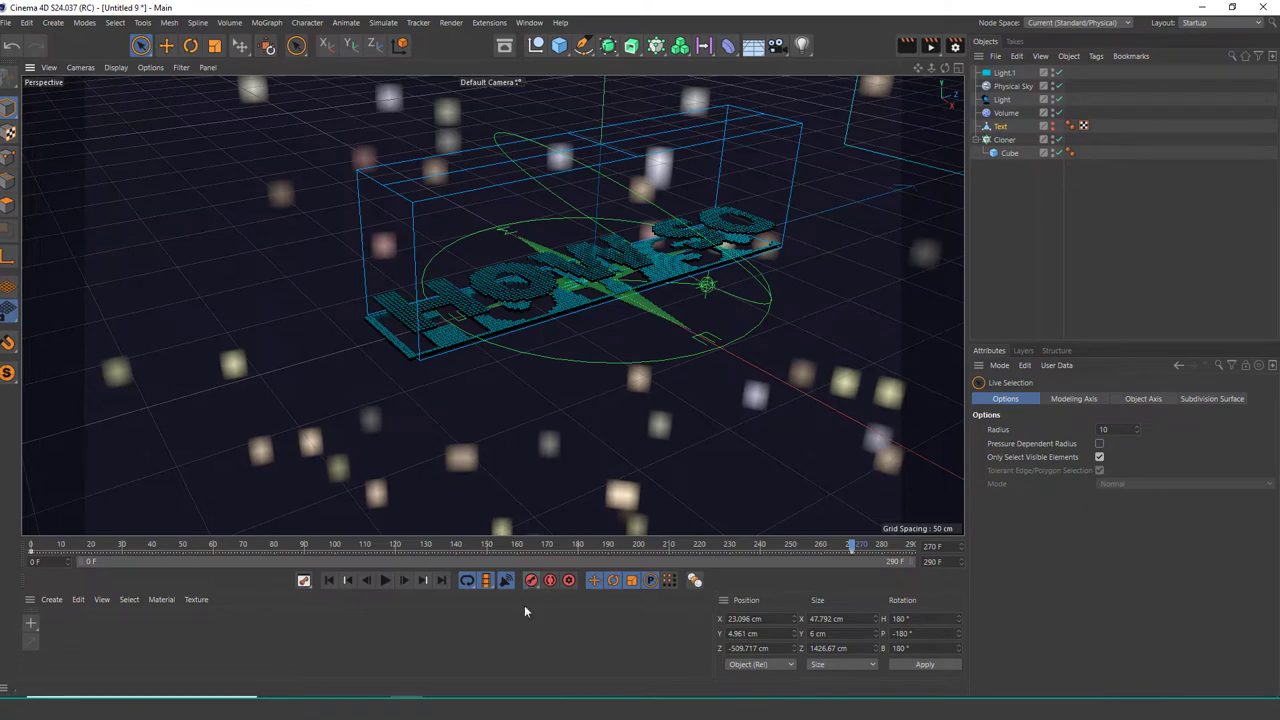
click(929, 50)
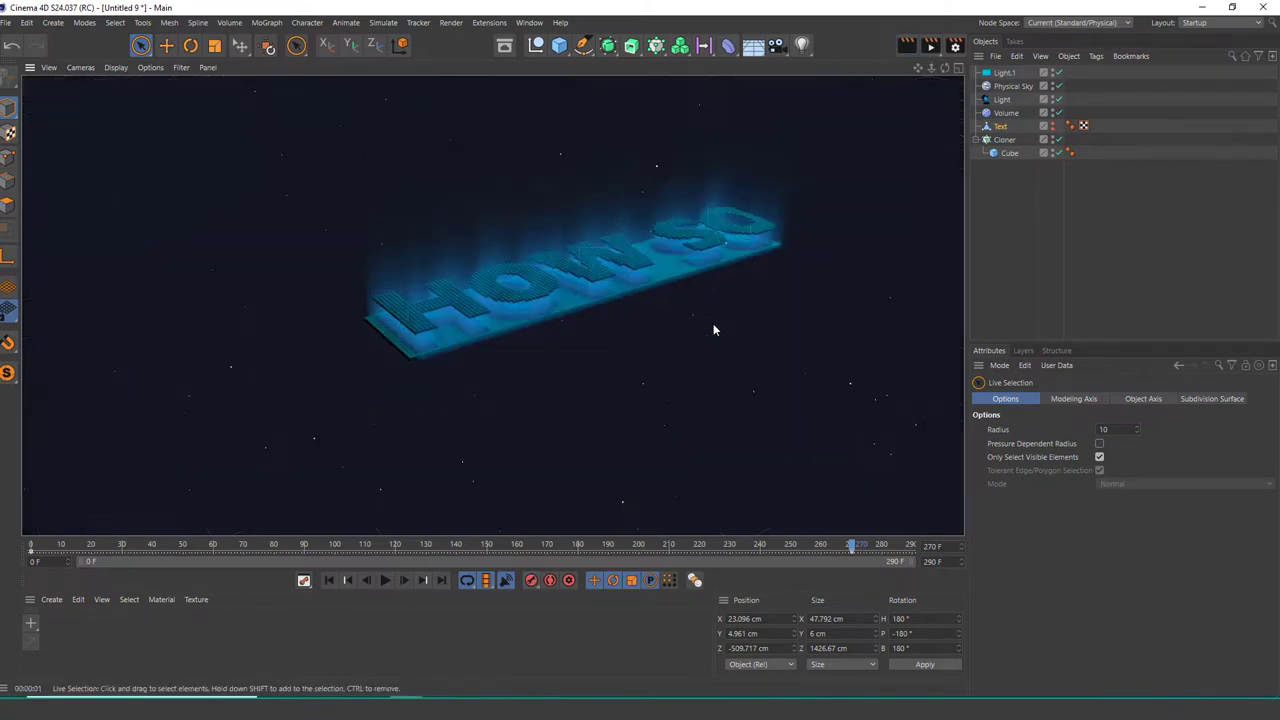
alt+drag(693, 286, 730, 300)
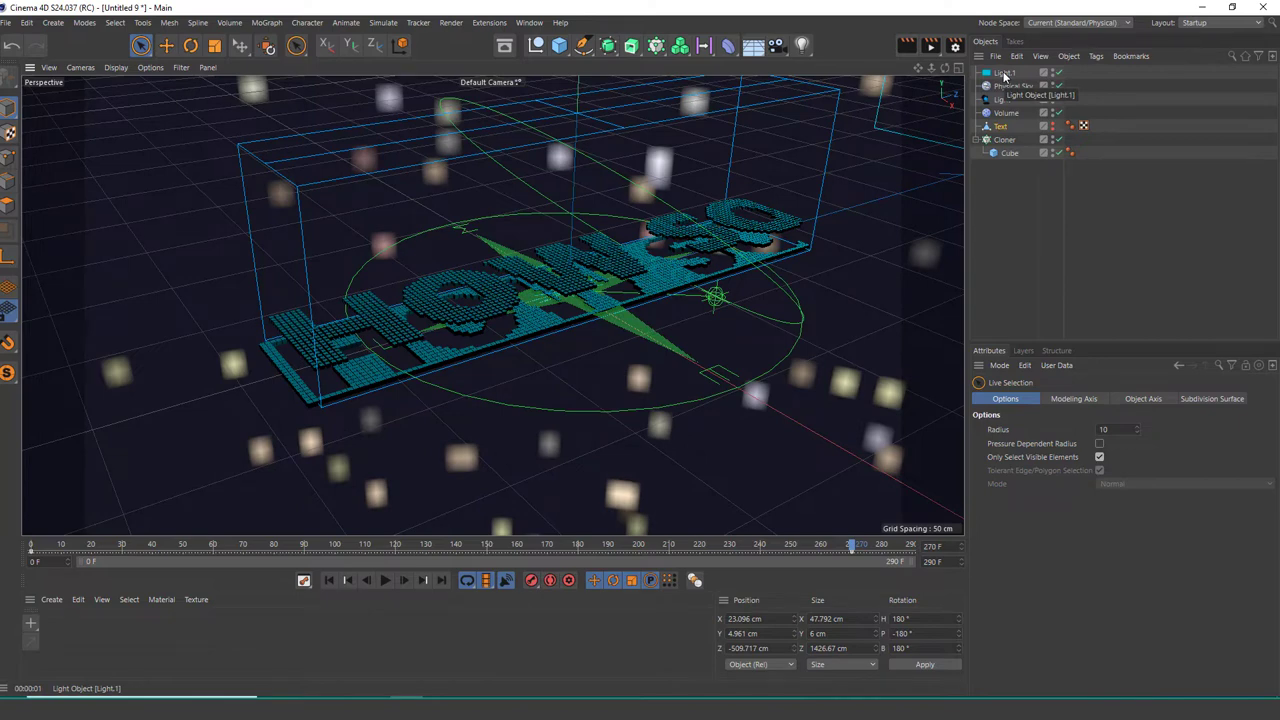
Step: Preview-render the glowing text from a low angle, then move the playhead to an earlier frame
click(1004, 139)
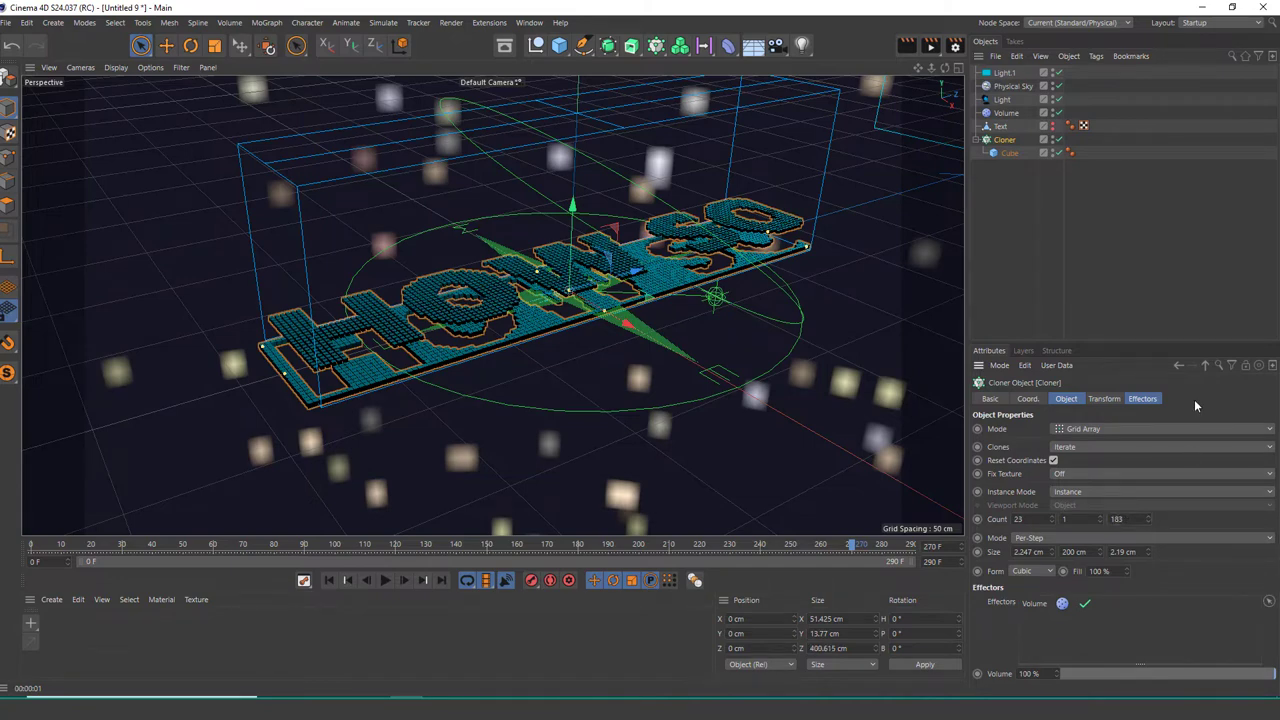
click(919, 49)
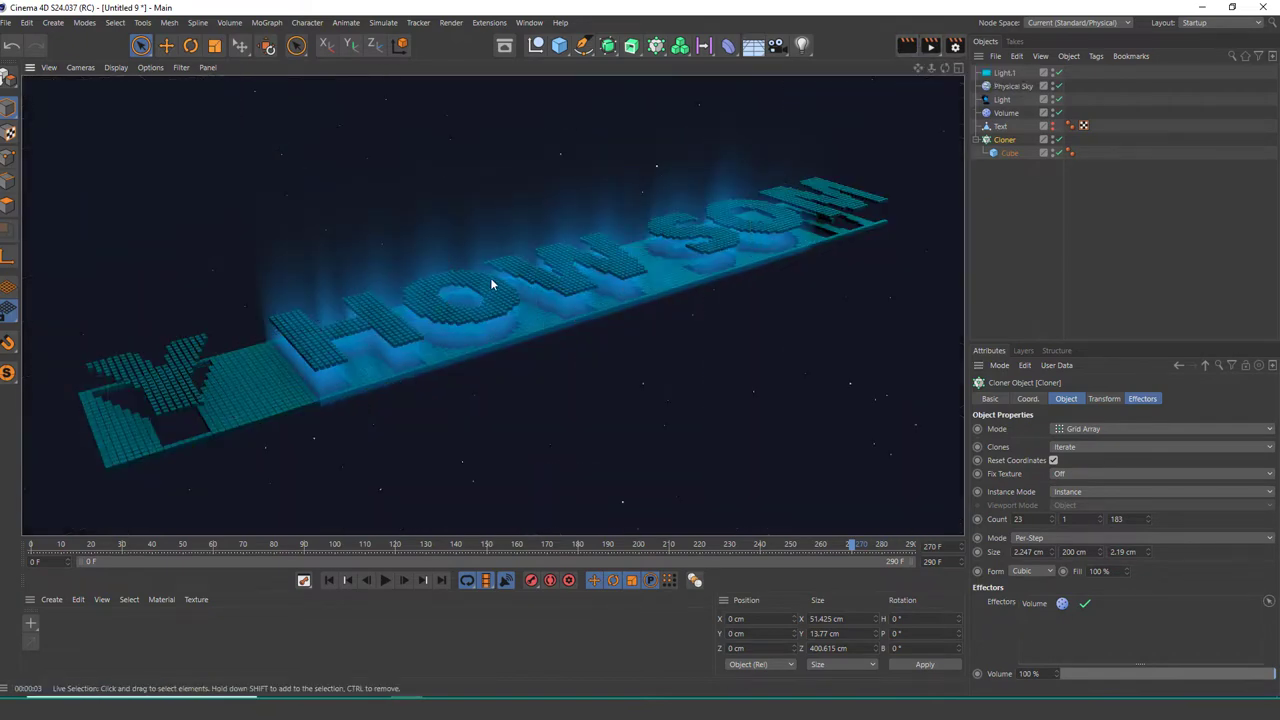
scroll(490, 285, up, 5)
scroll(508, 293, down, 5)
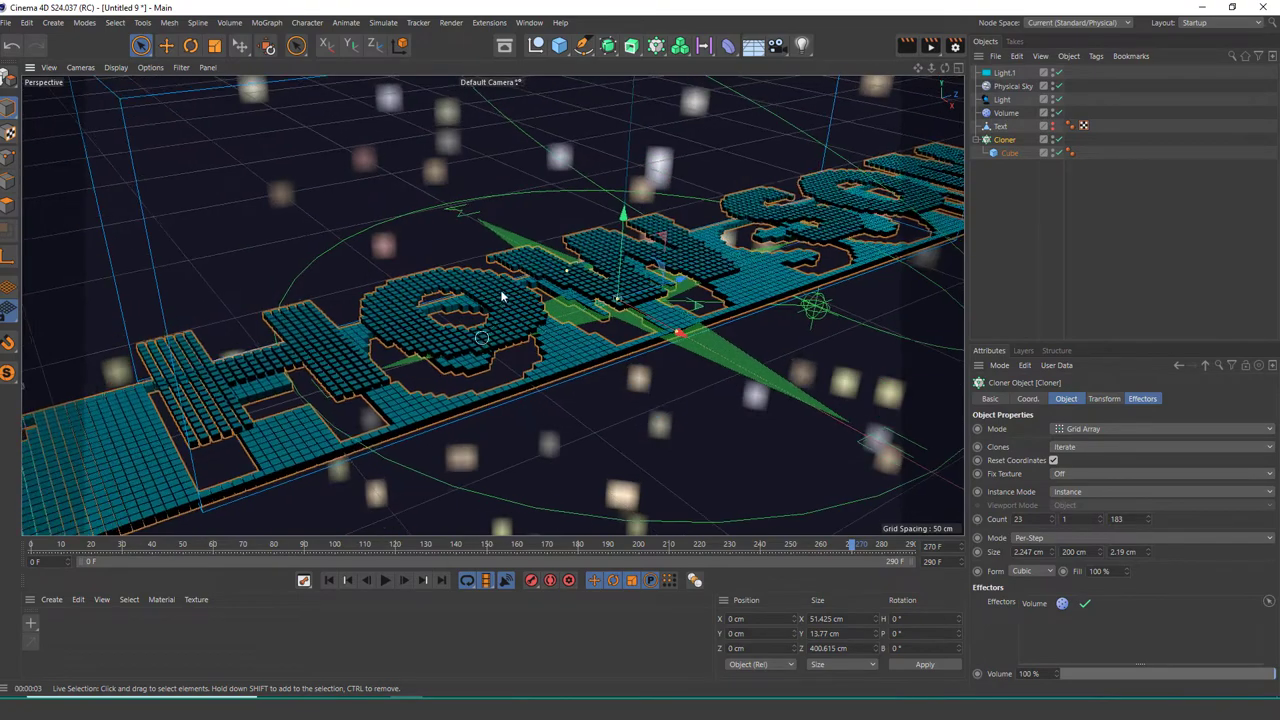
mouse_move(500, 294)
alt+mouse_down()
mouse_move(516, 251)
mouse_move(480, 337)
mouse_move(743, 101)
alt+mouse_up()
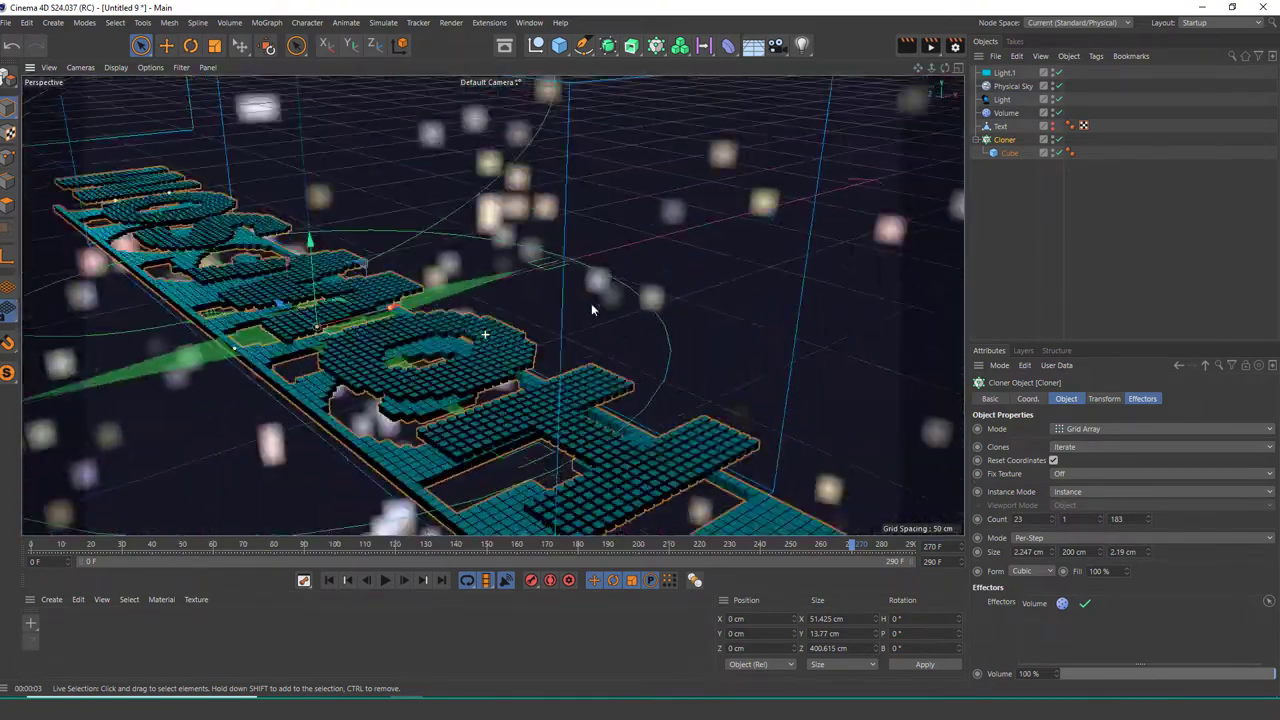
key(ctrl+r)
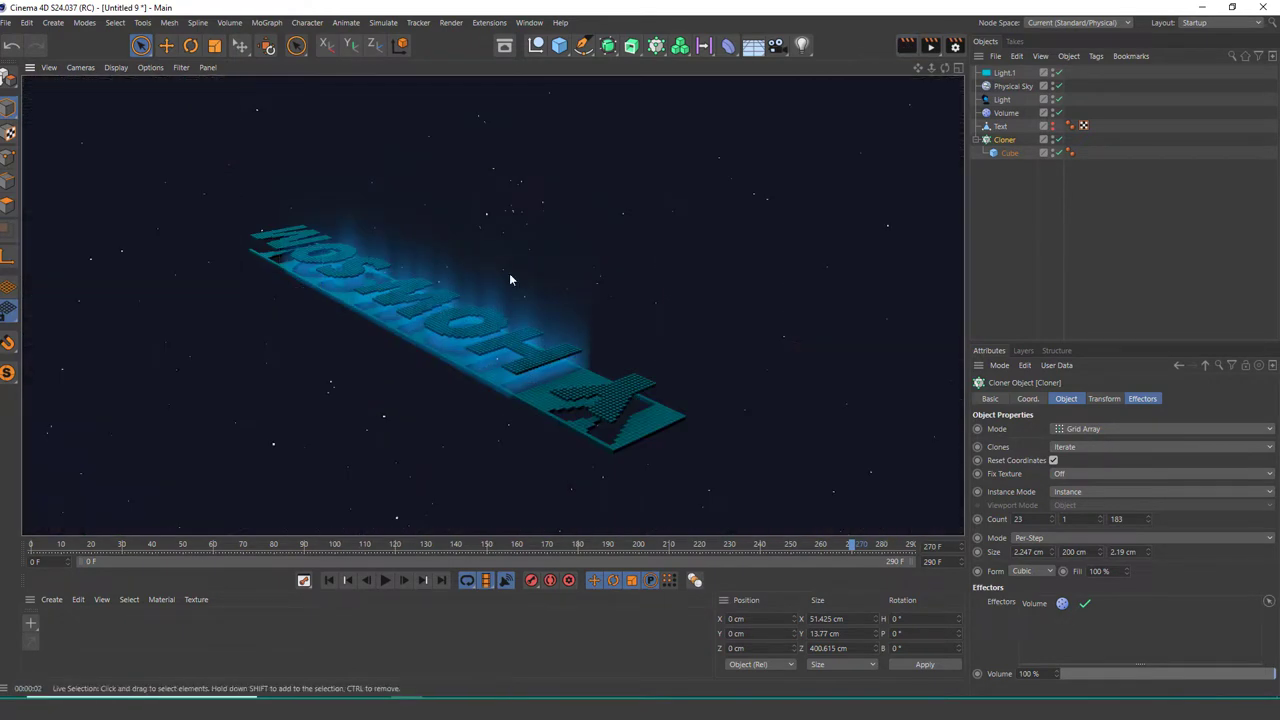
mouse_move(212, 545)
mouse_down()
mouse_move(103, 546)
mouse_move(362, 546)
mouse_up()
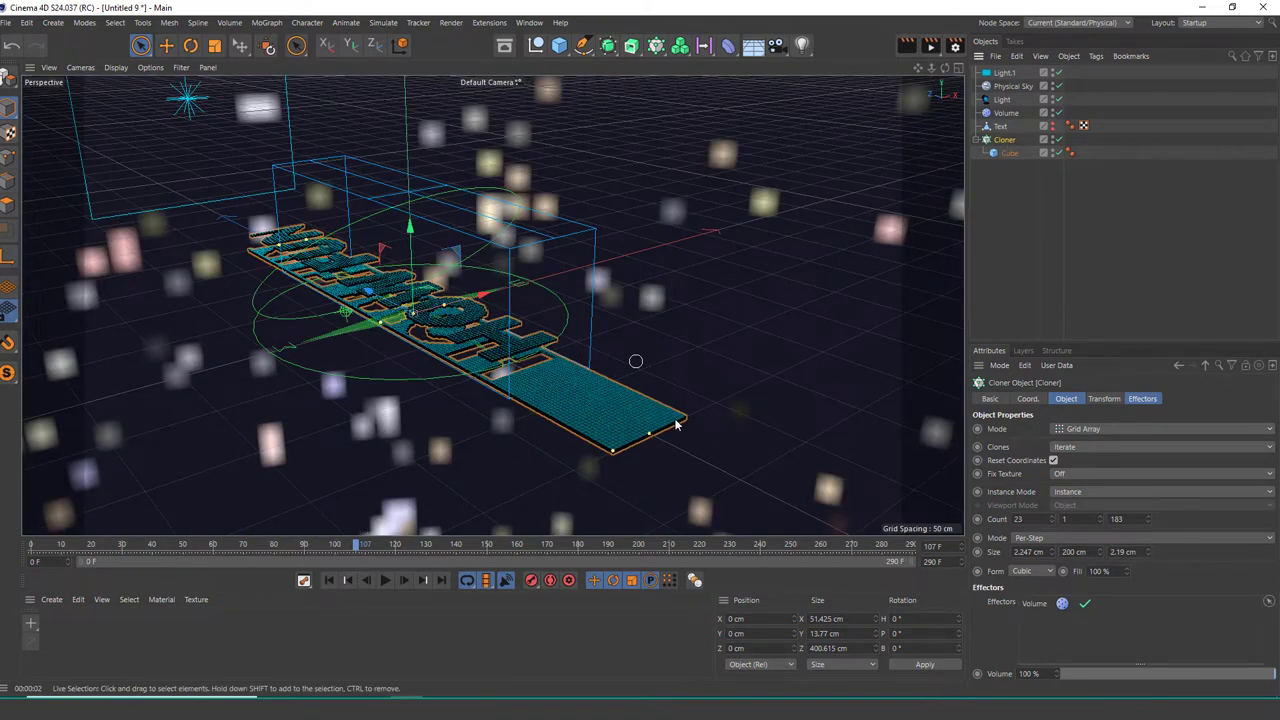
Step: Stretch the volumetric light's volume over the strip and narrow its X scale to 0.16
click(1003, 100)
drag(550, 387, 652, 435)
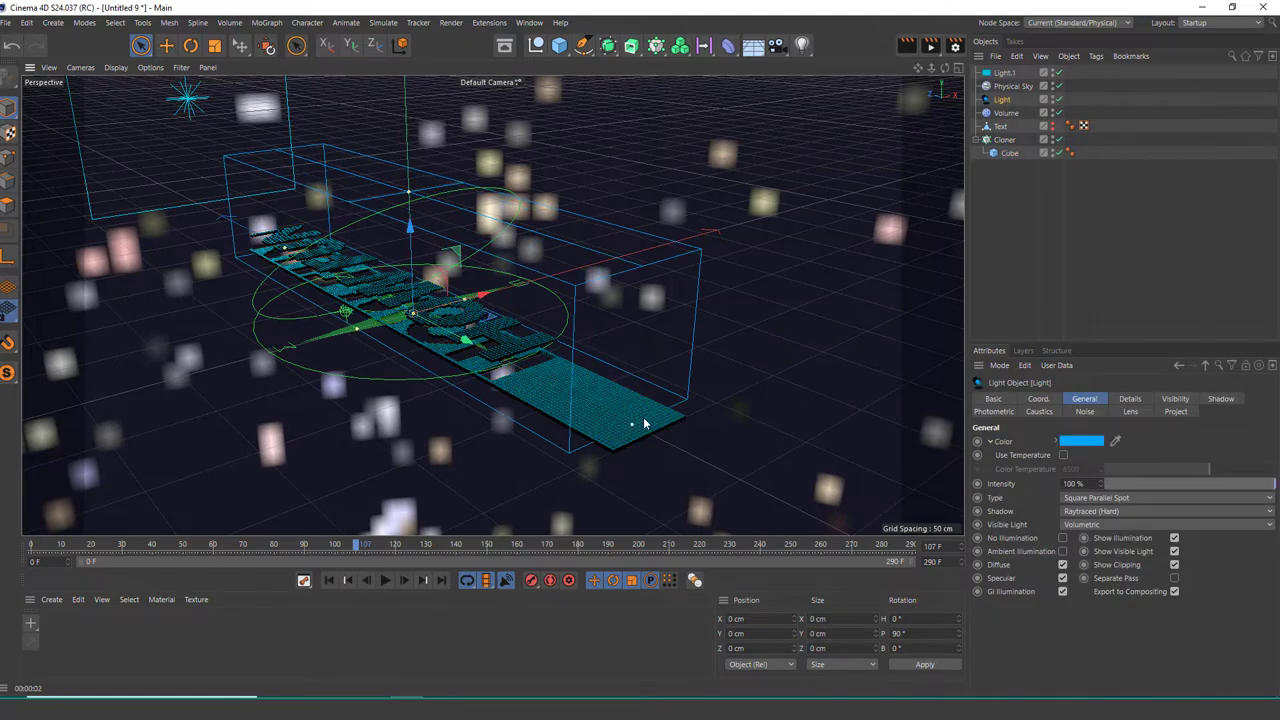
click(1038, 398)
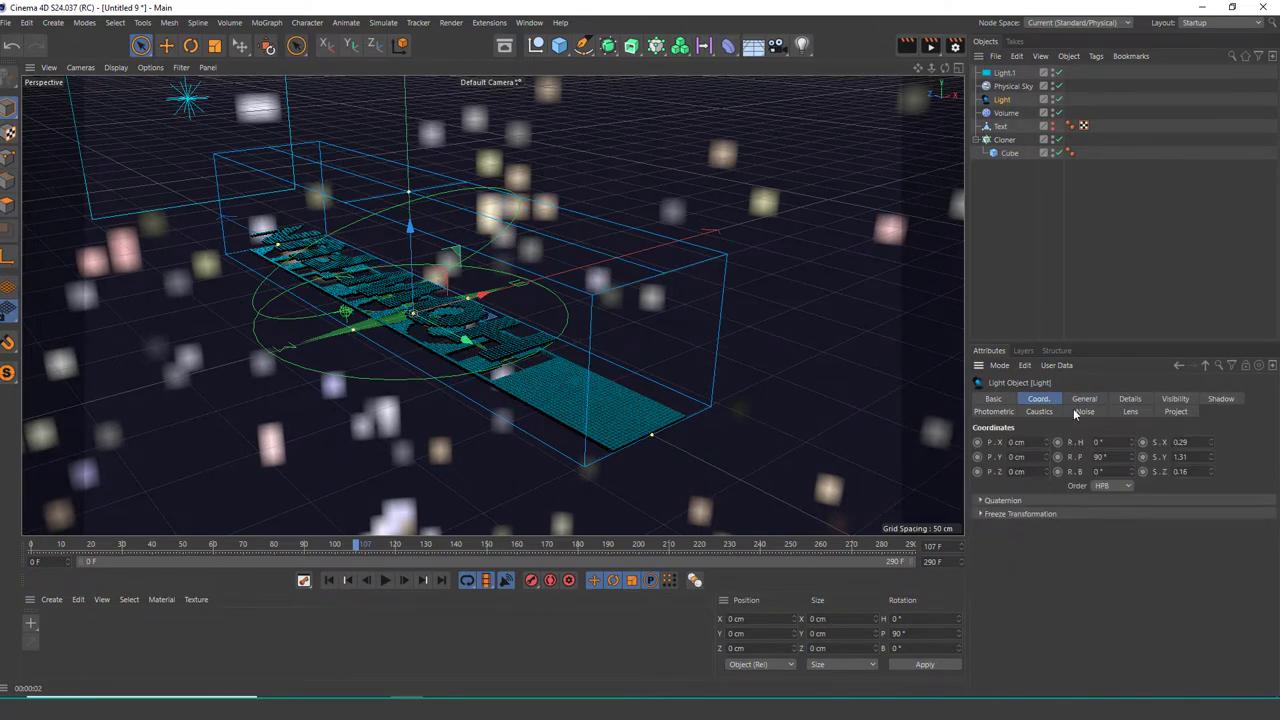
drag(1211, 442, 737, 351)
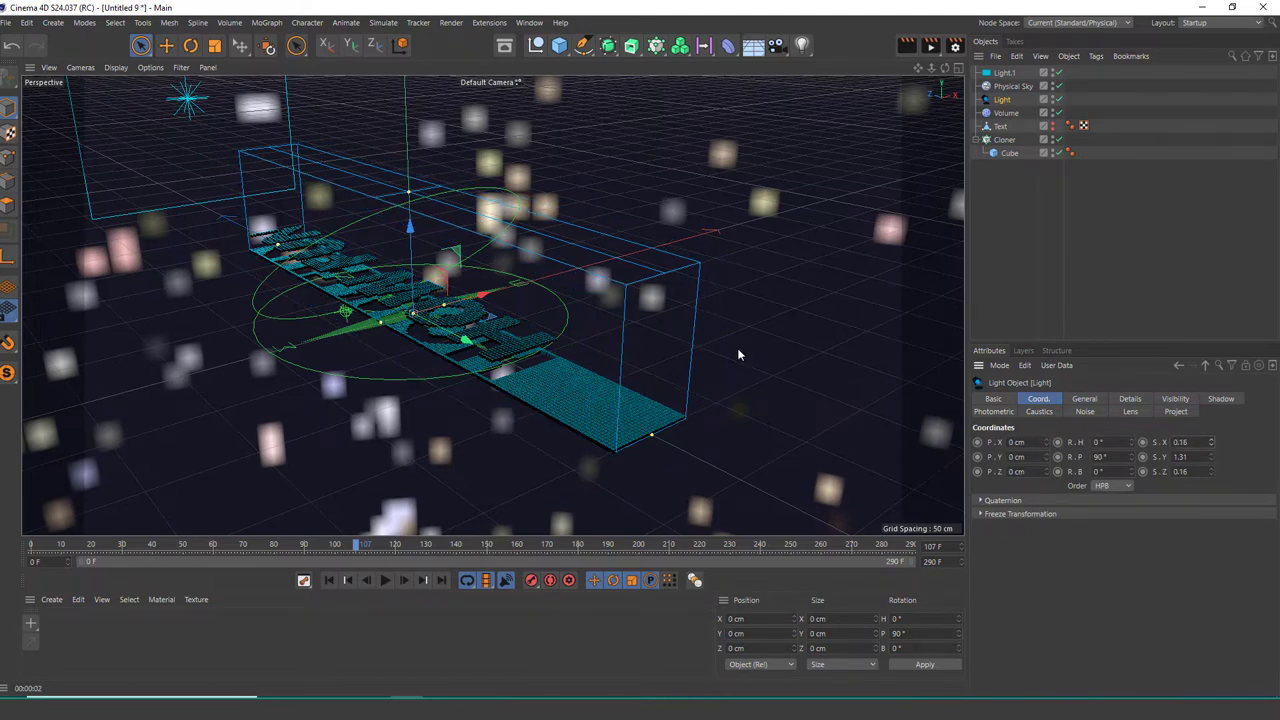
click(915, 46)
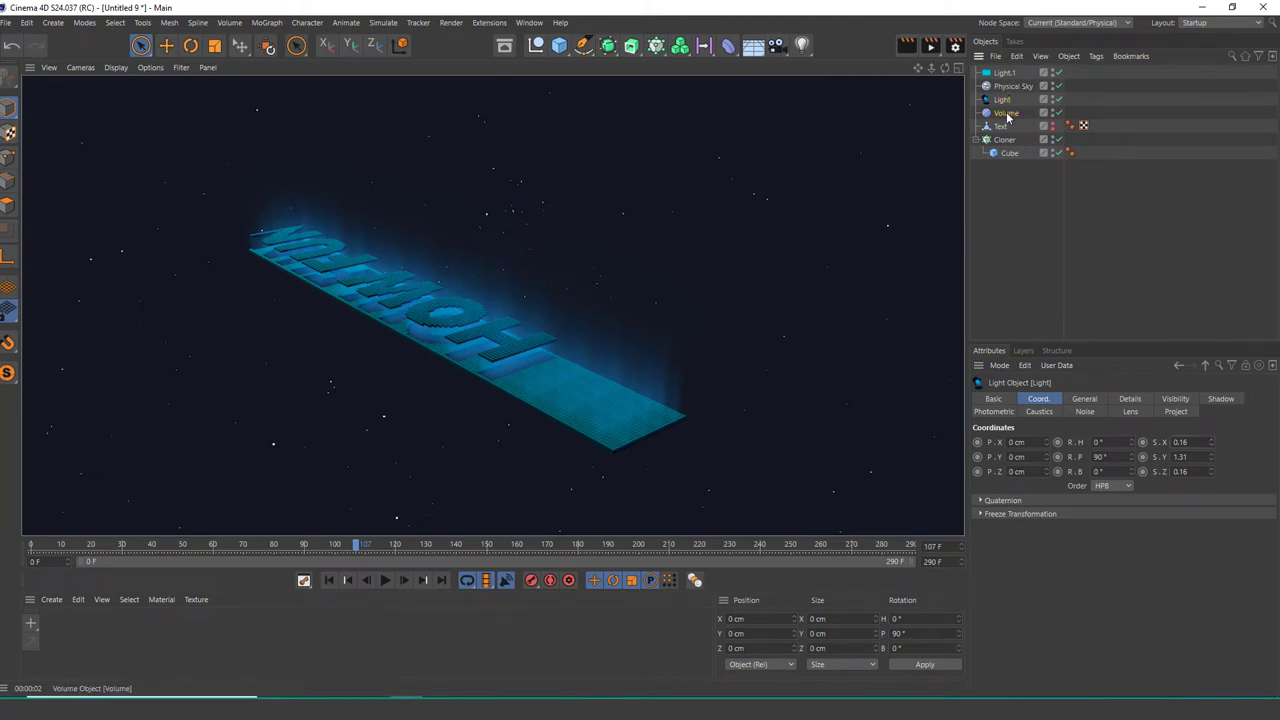
Step: Lower the light to Y -9.072 cm and preview its glow from a frontal view of HOW FUN
drag(414, 229, 410, 248)
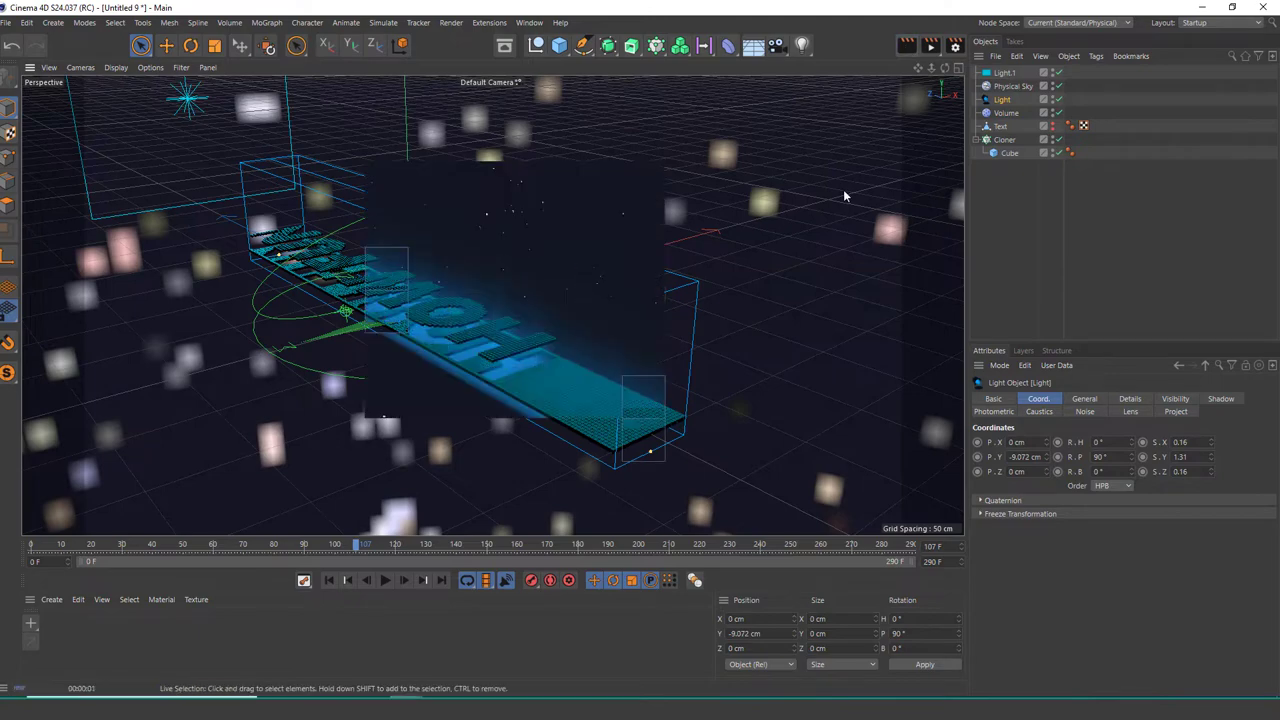
key(ctrl+r)
mouse_move(843, 196)
alt+mouse_down()
mouse_move(367, 398)
mouse_move(453, 374)
alt+mouse_up()
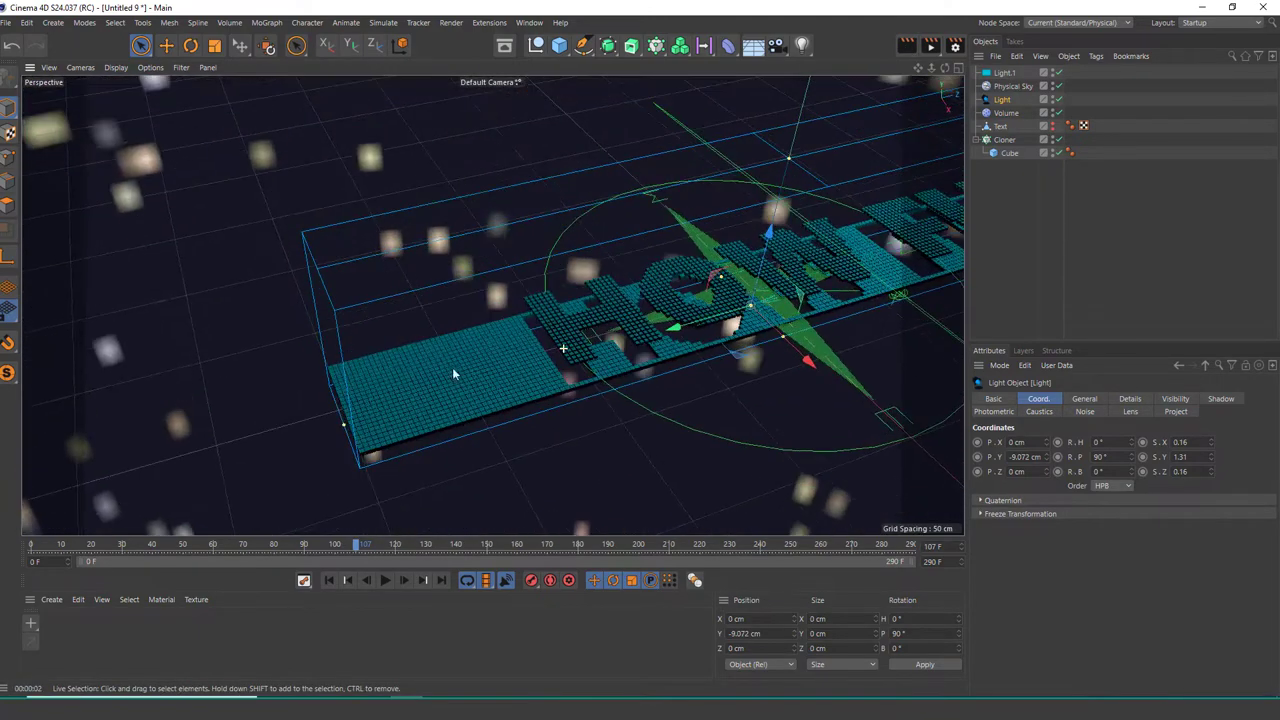
mouse_move(712, 326)
alt+mouse_down()
mouse_move(678, 268)
mouse_move(700, 262)
alt+mouse_up()
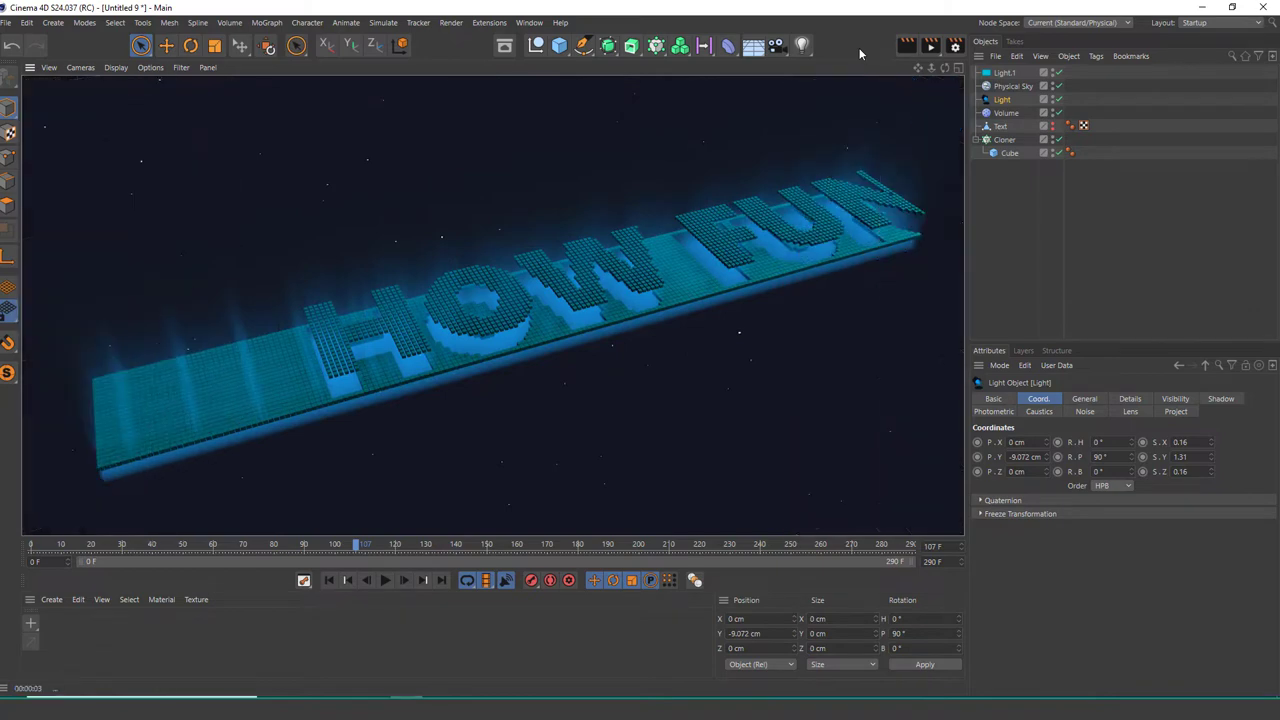
alt+drag(691, 266, 705, 272)
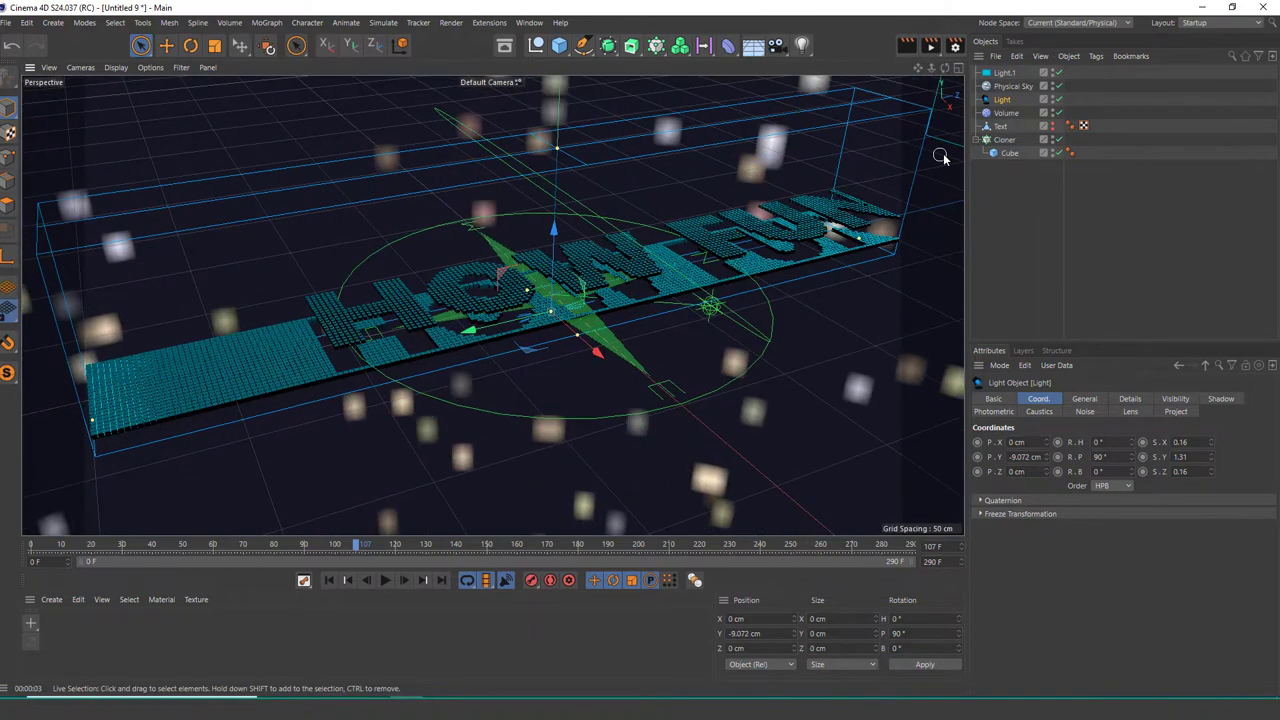
Step: Test the Volume effector's lift at several heights, settling on P.Y 8 cm
click(1008, 113)
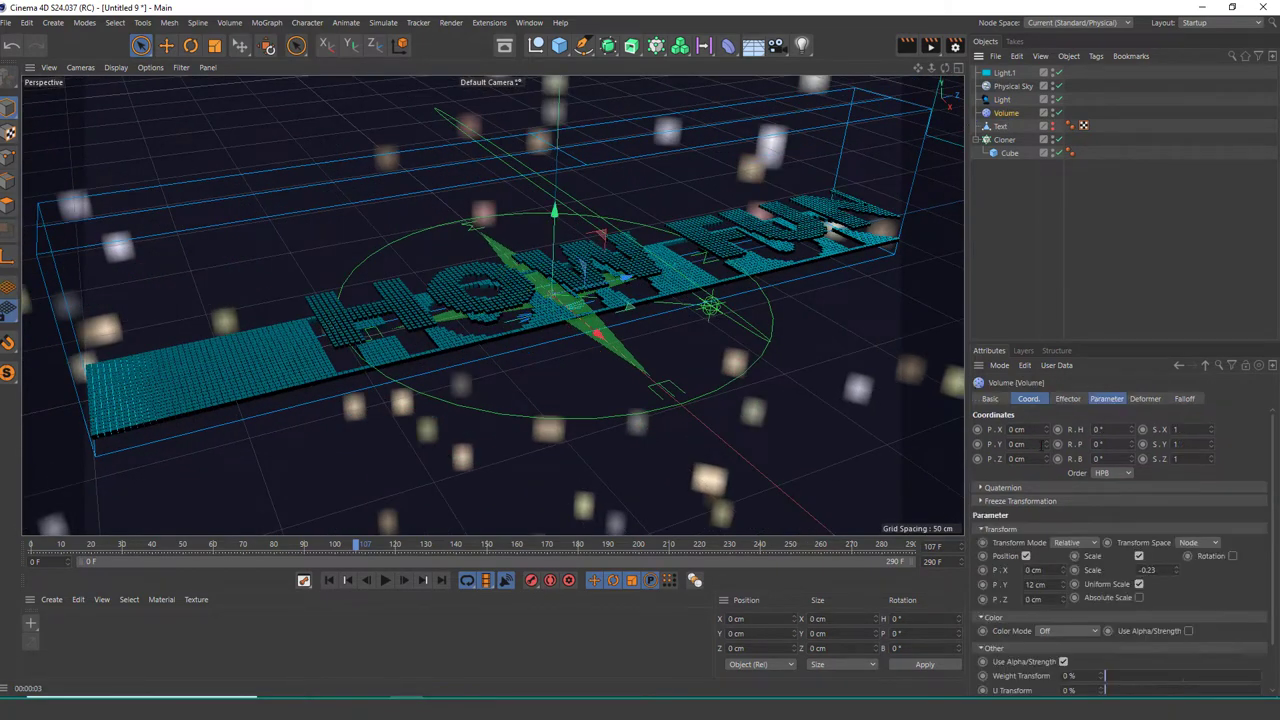
click(1070, 399)
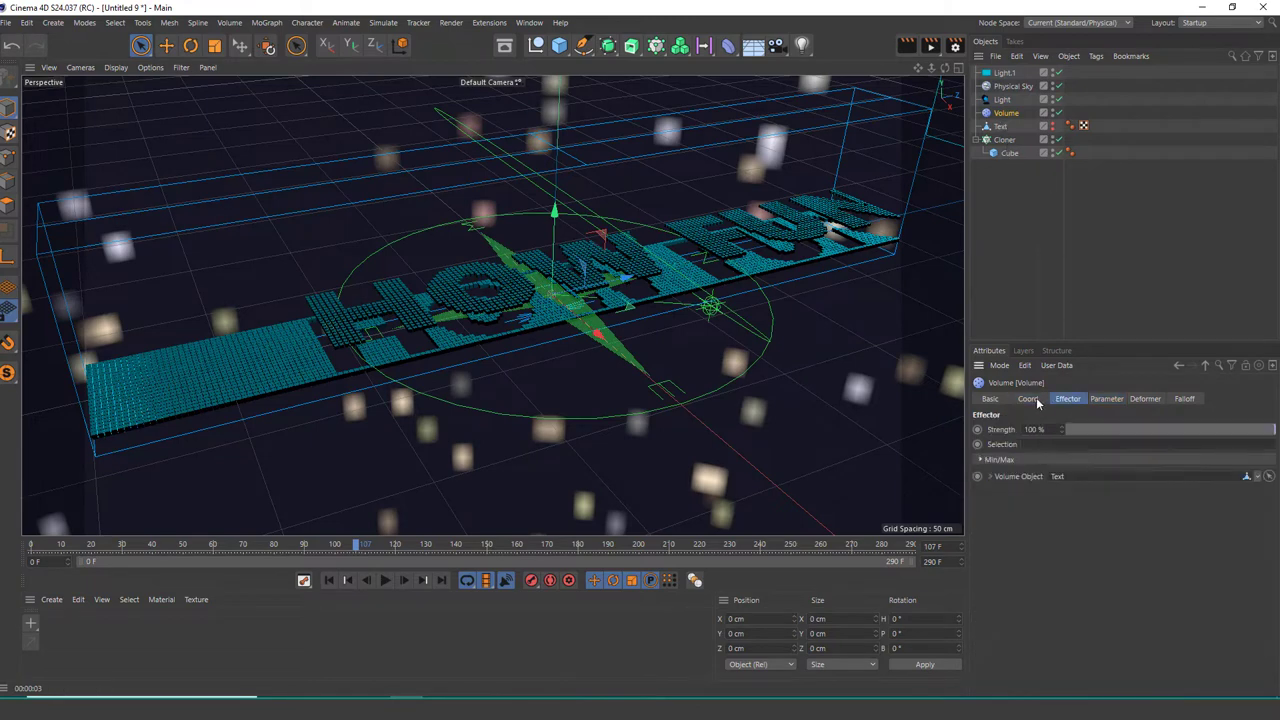
click(1030, 399)
click(1102, 399)
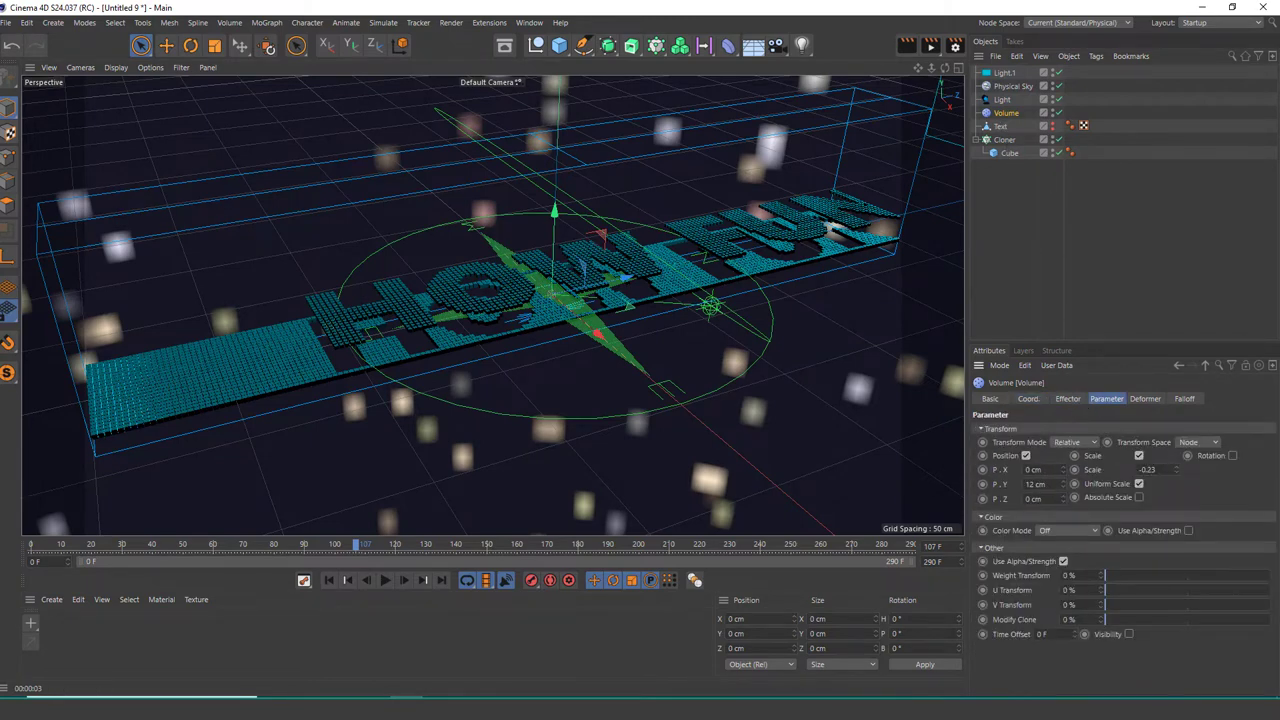
drag(1046, 484, 1046, 500)
click(905, 45)
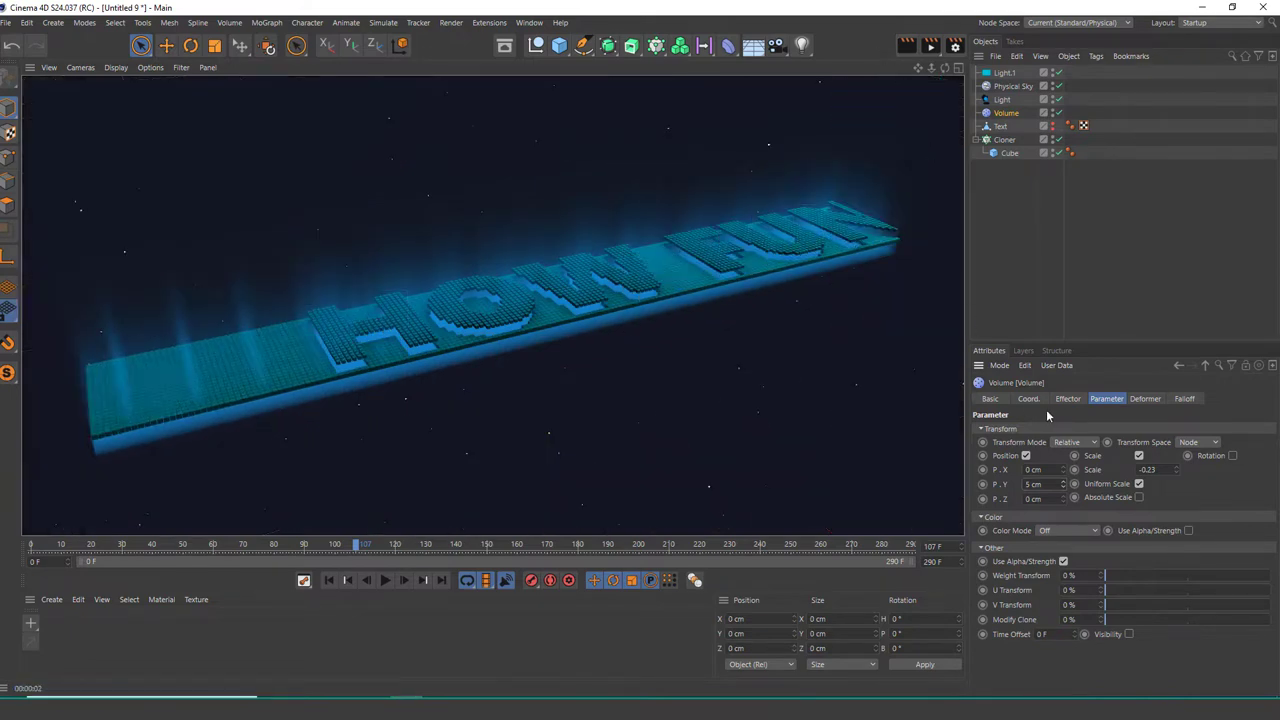
drag(1063, 488, 1063, 476)
click(905, 45)
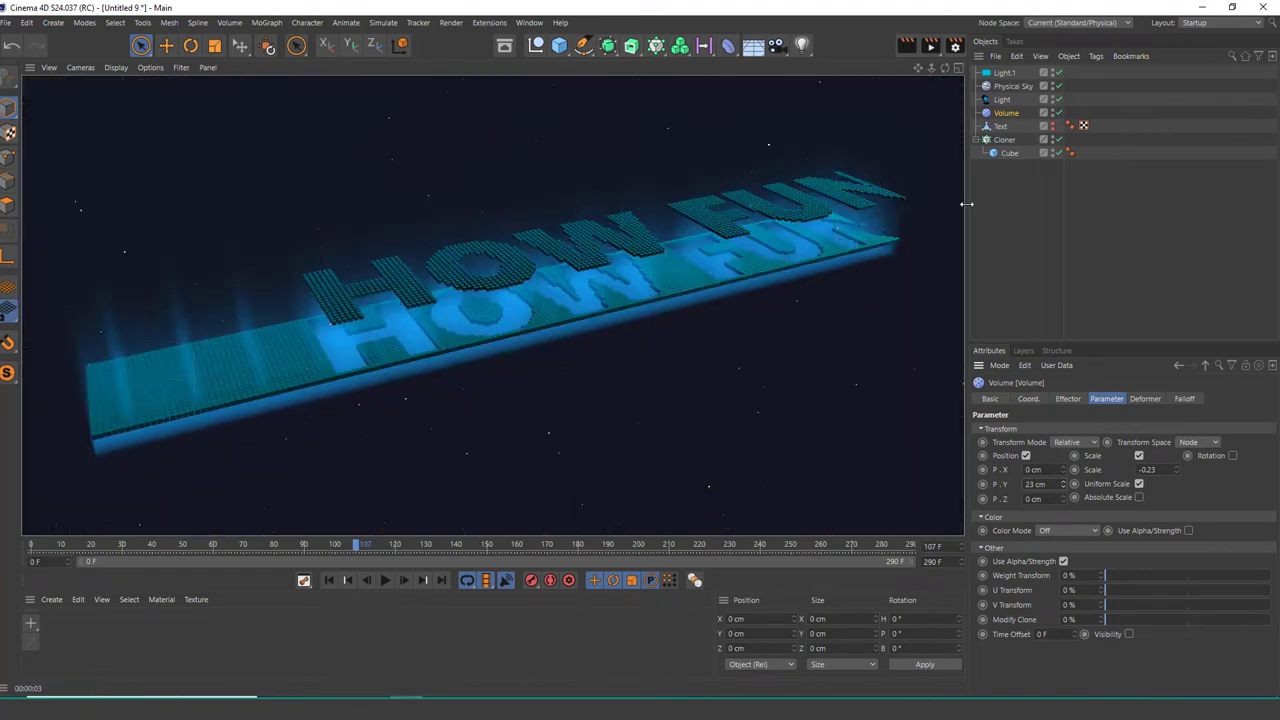
drag(1063, 484, 1063, 500)
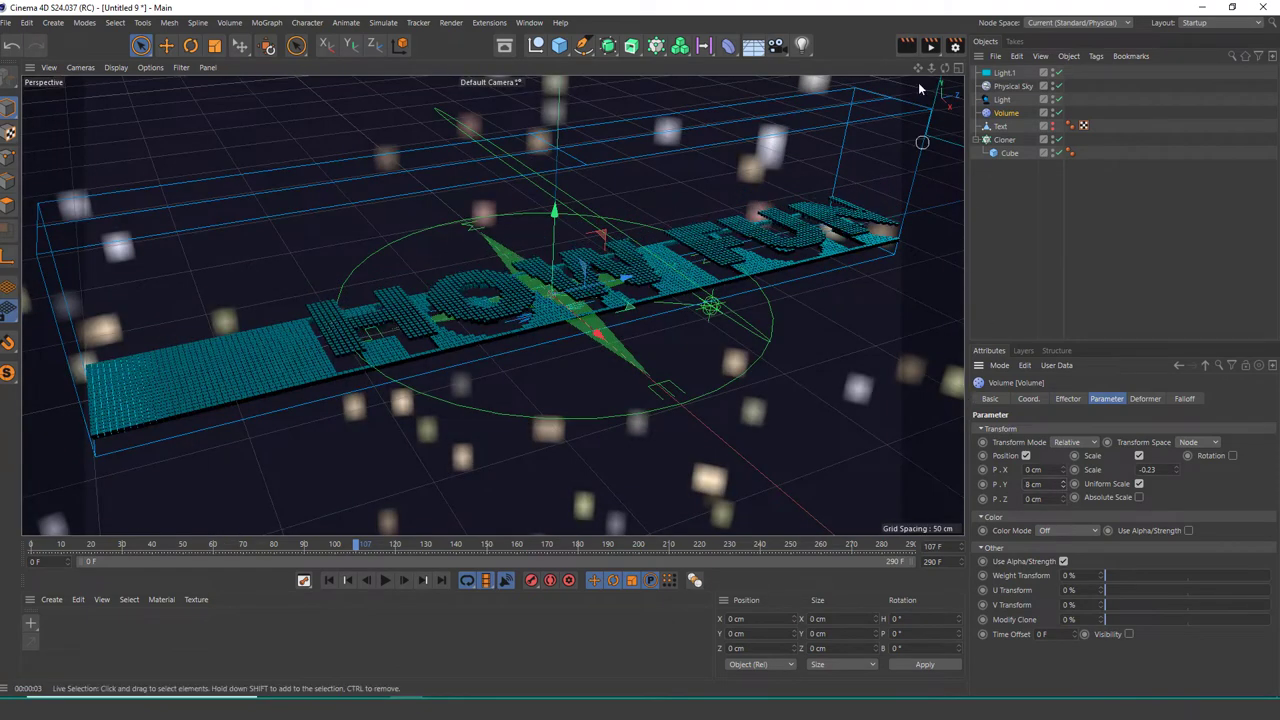
key(ctrl+r)
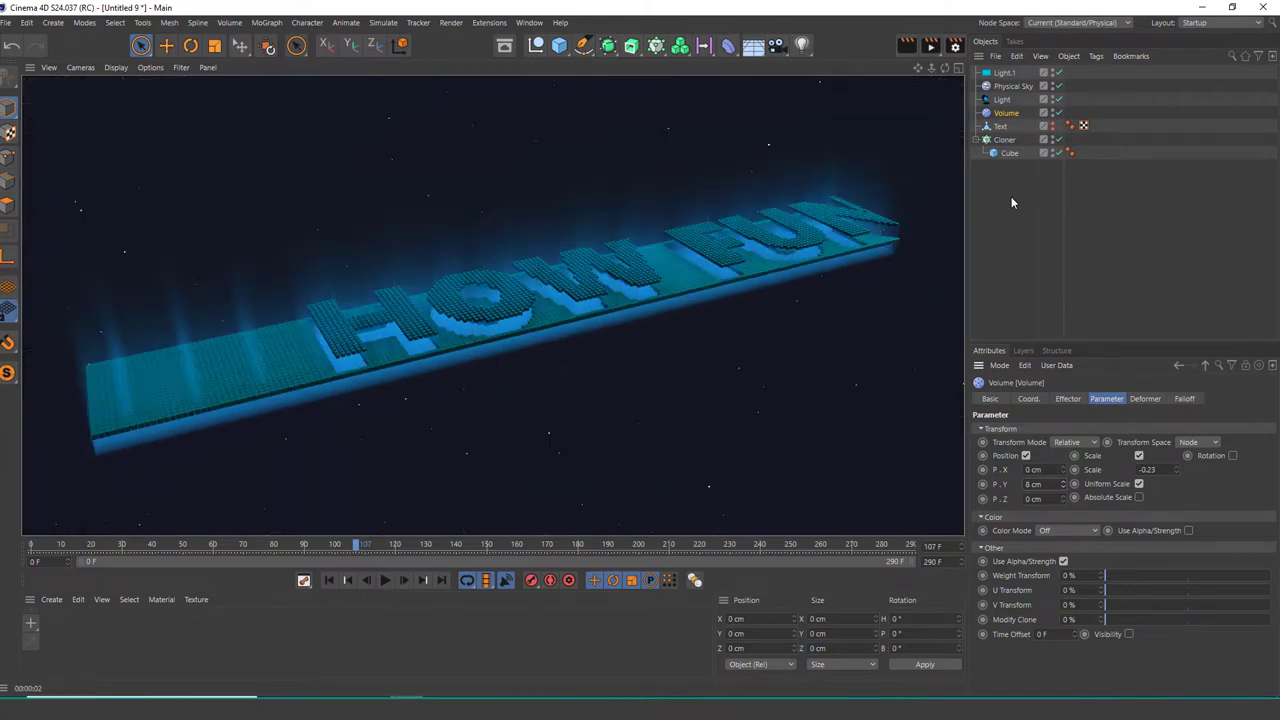
Step: Keep effector strength at 100% and change the letter scale to -0.52, then preview
click(1068, 398)
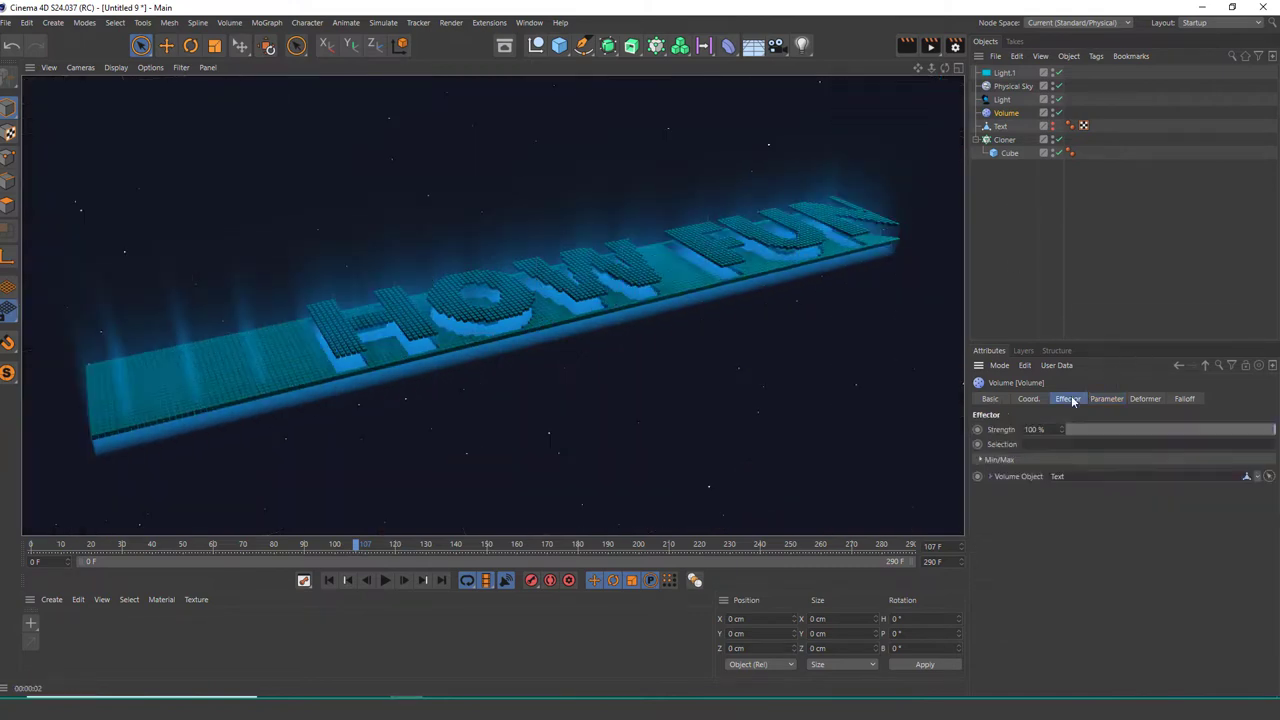
drag(1184, 431, 1168, 438)
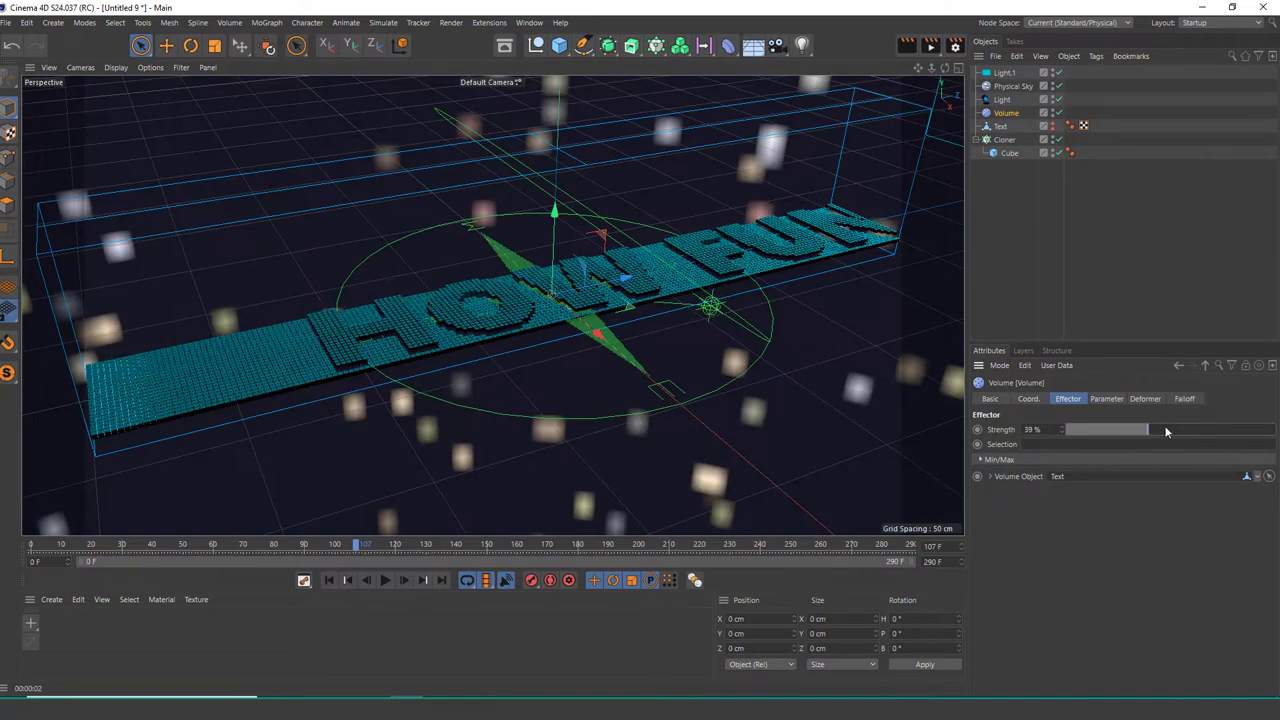
click(1107, 398)
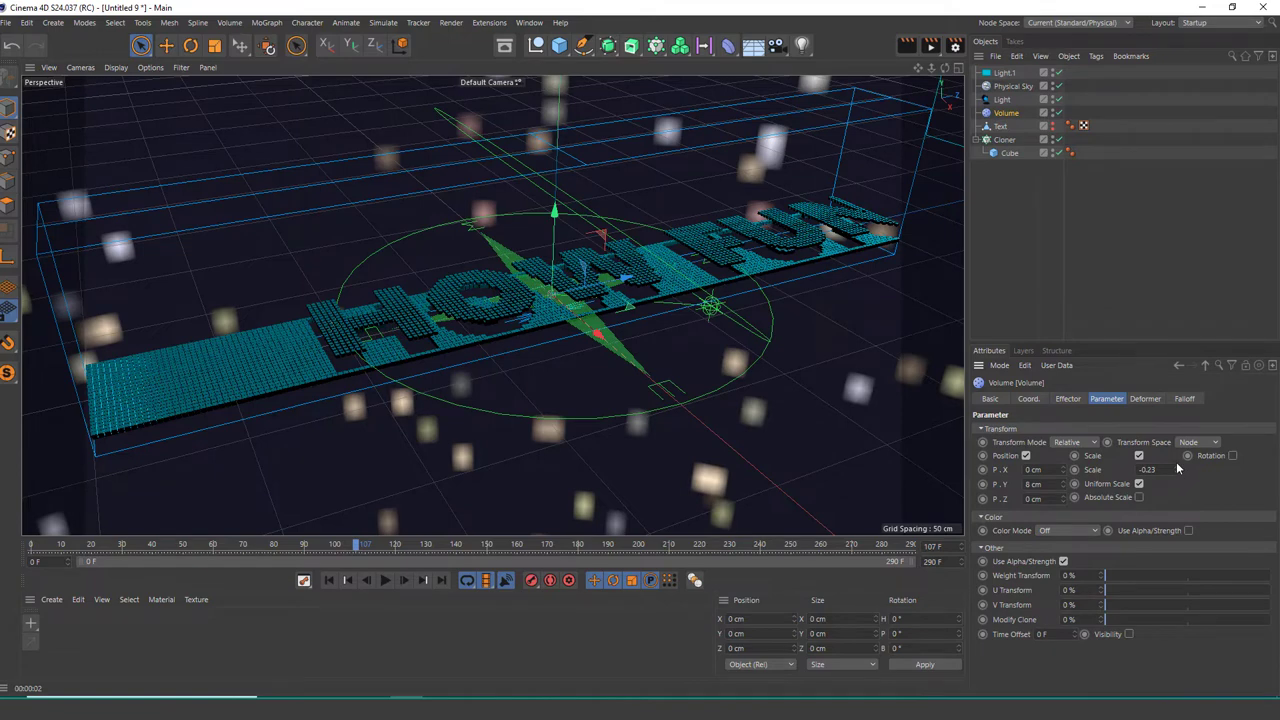
drag(1176, 490, 1055, 201)
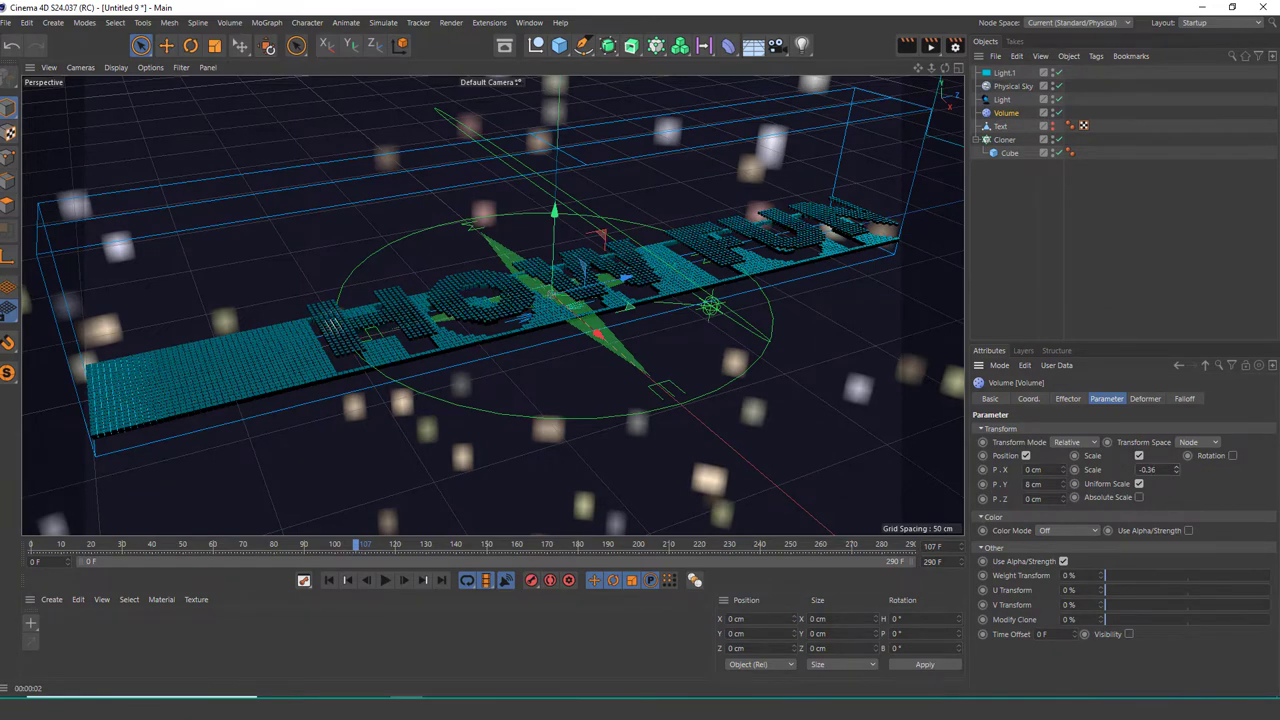
key(ctrl+r)
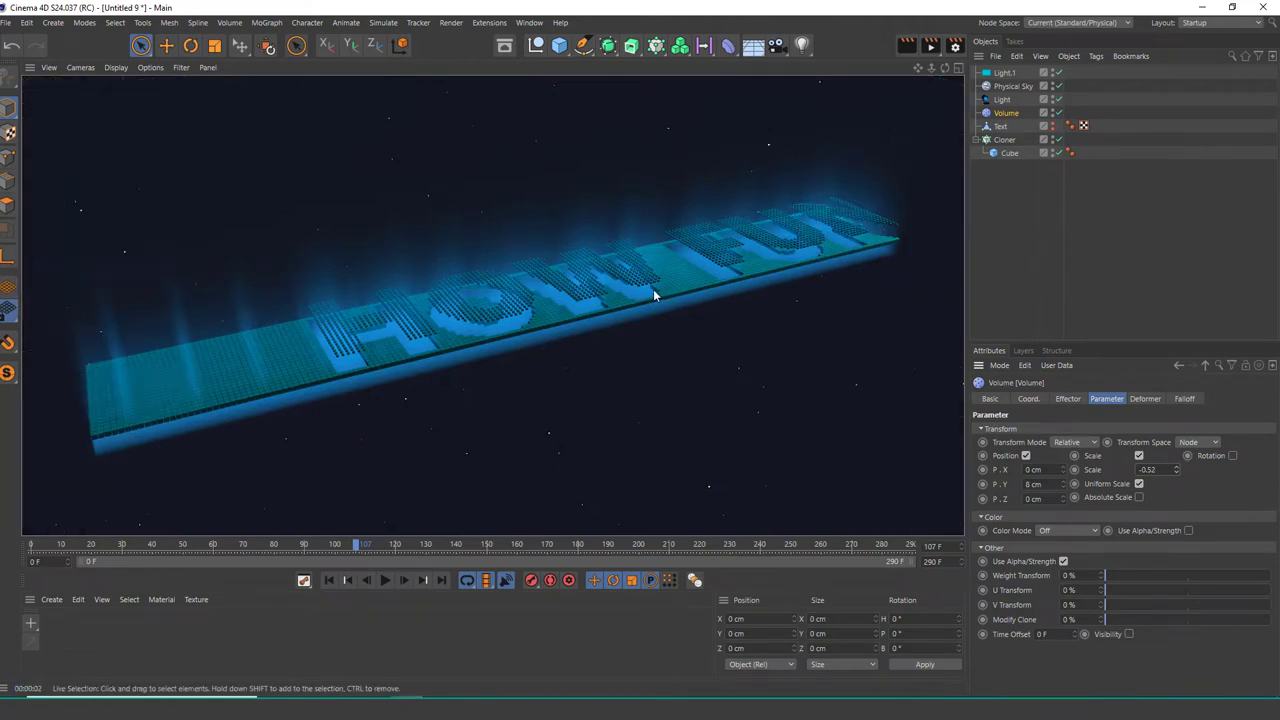
click(908, 46)
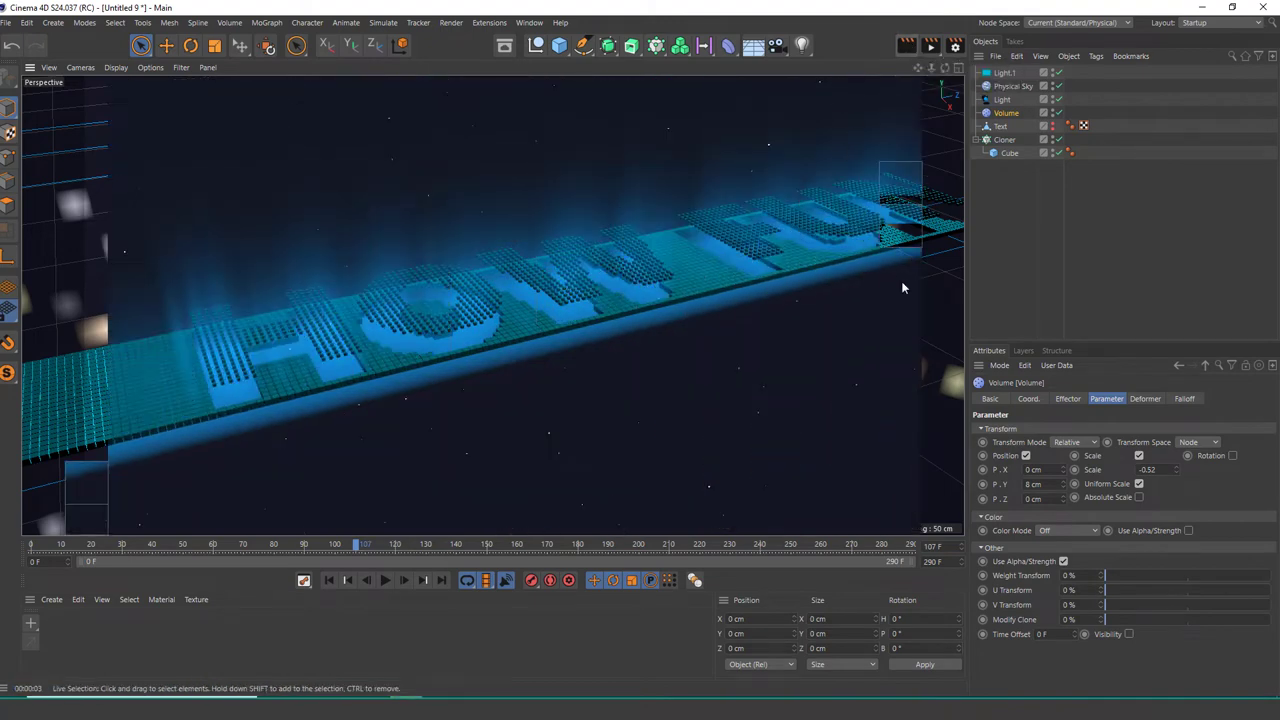
Step: Try the volumetric light at Y 2.792 cm, then settle it at -6.136 cm with preview renders
click(530, 240)
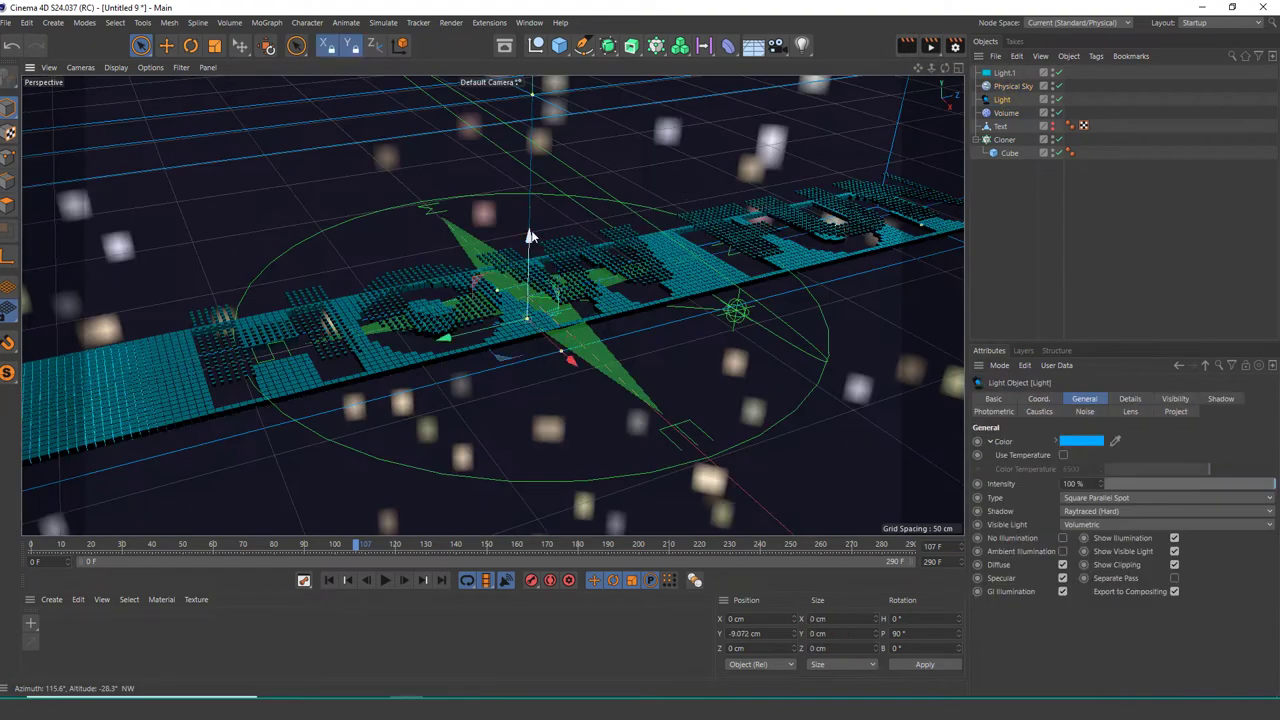
drag(530, 237, 530, 211)
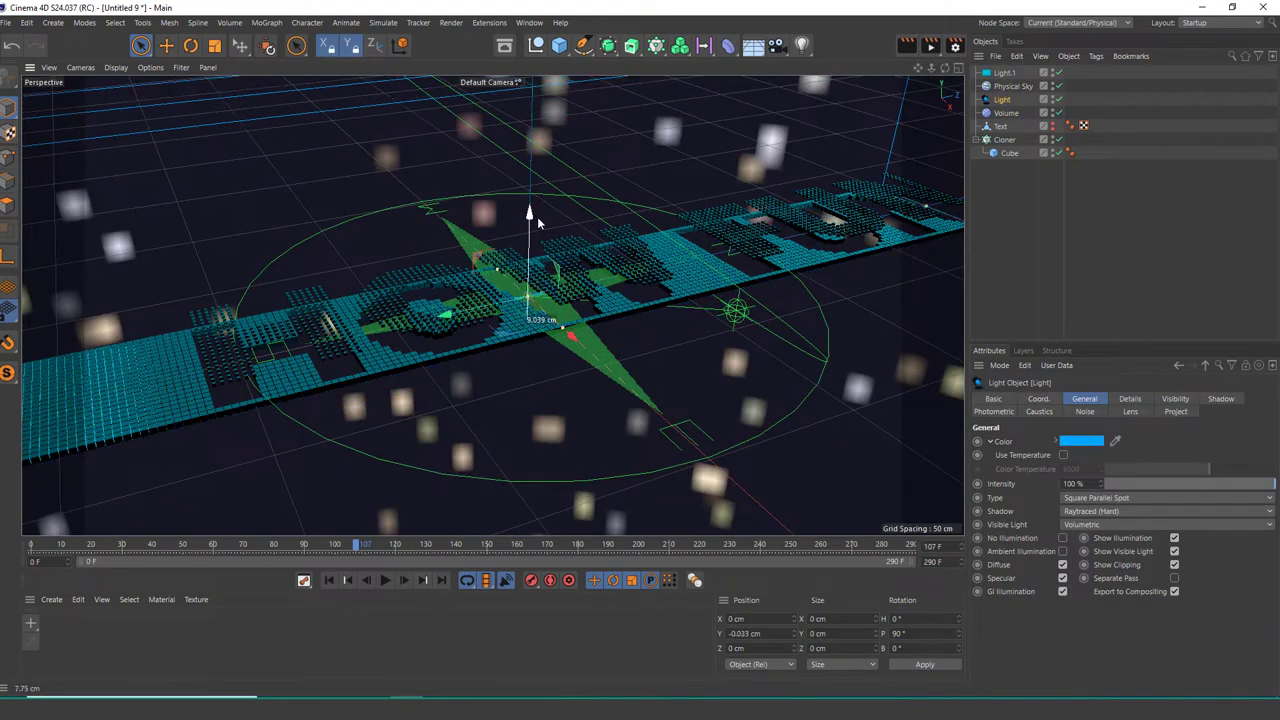
click(903, 45)
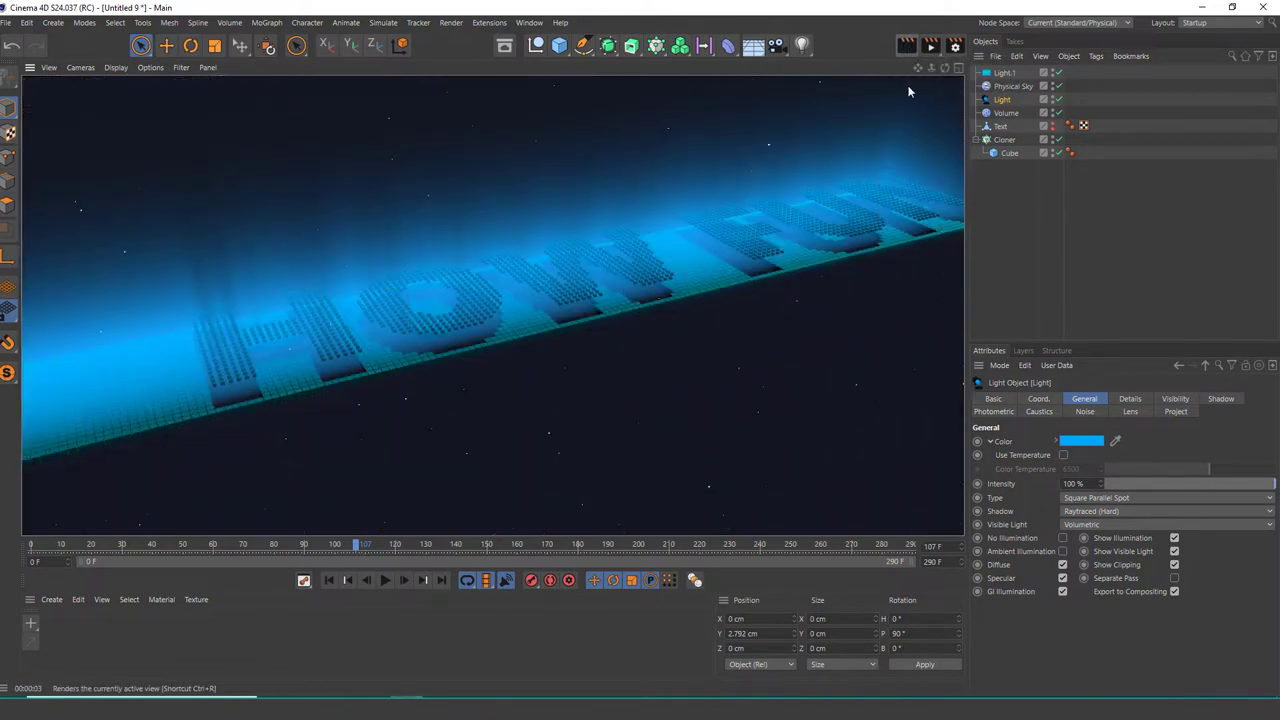
click(1001, 100)
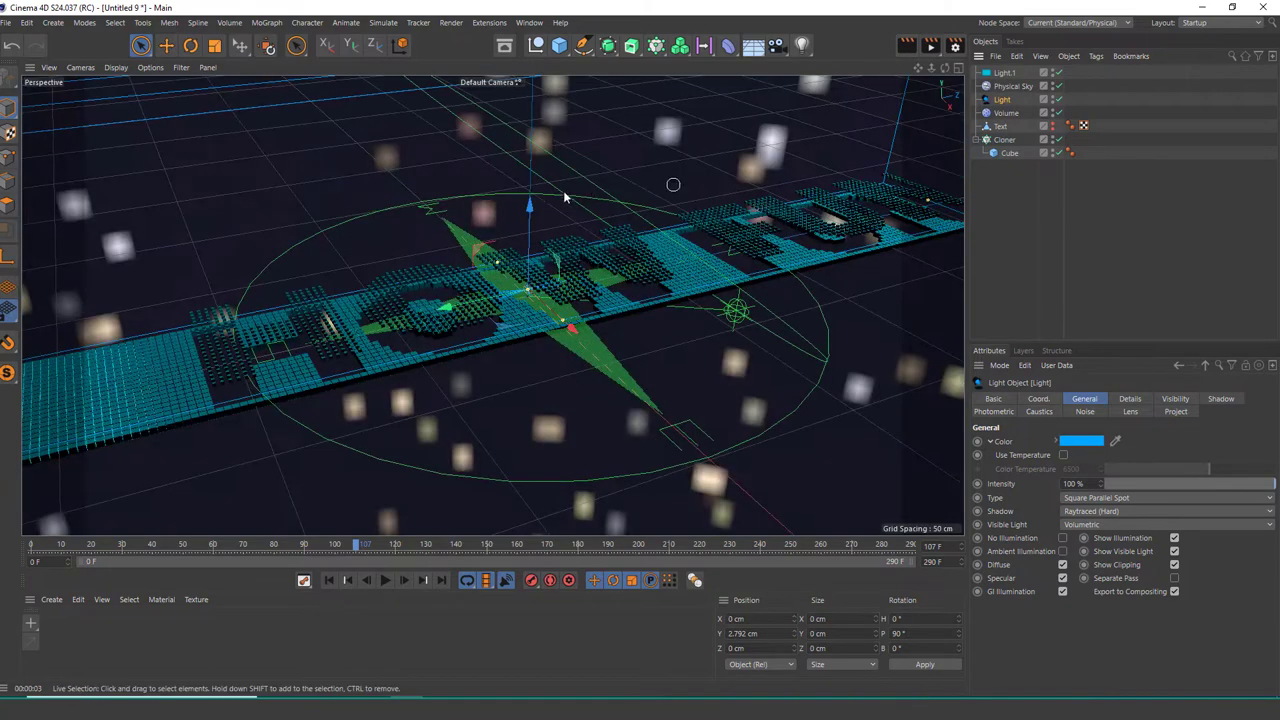
drag(528, 214, 529, 226)
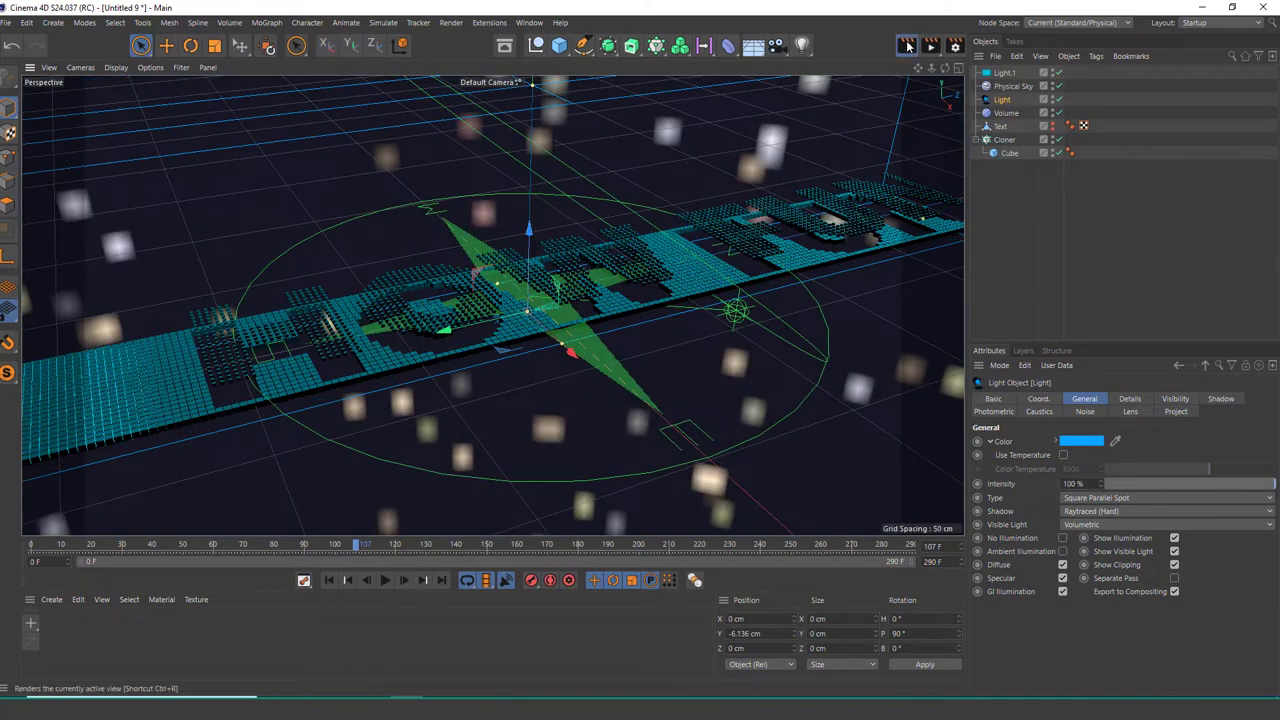
click(907, 45)
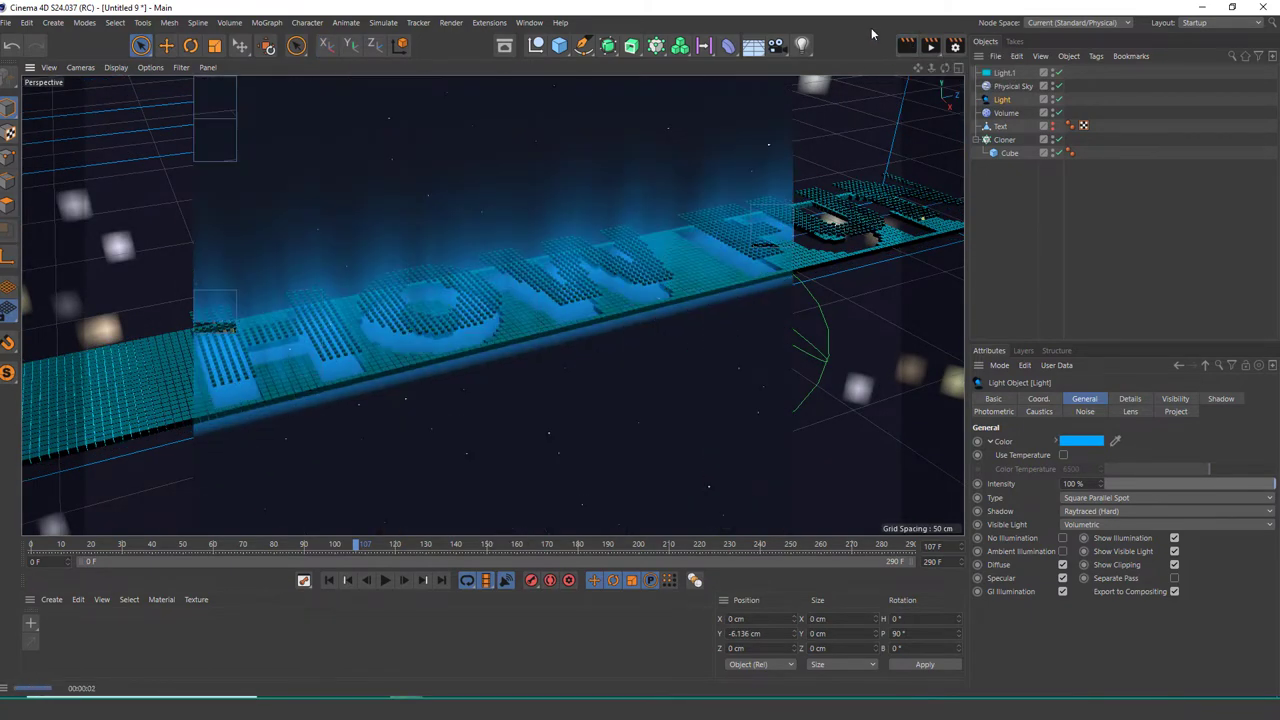
Step: Change the Volume effector scale to -0.02 and preview the taller HOW FUN letters
click(1006, 114)
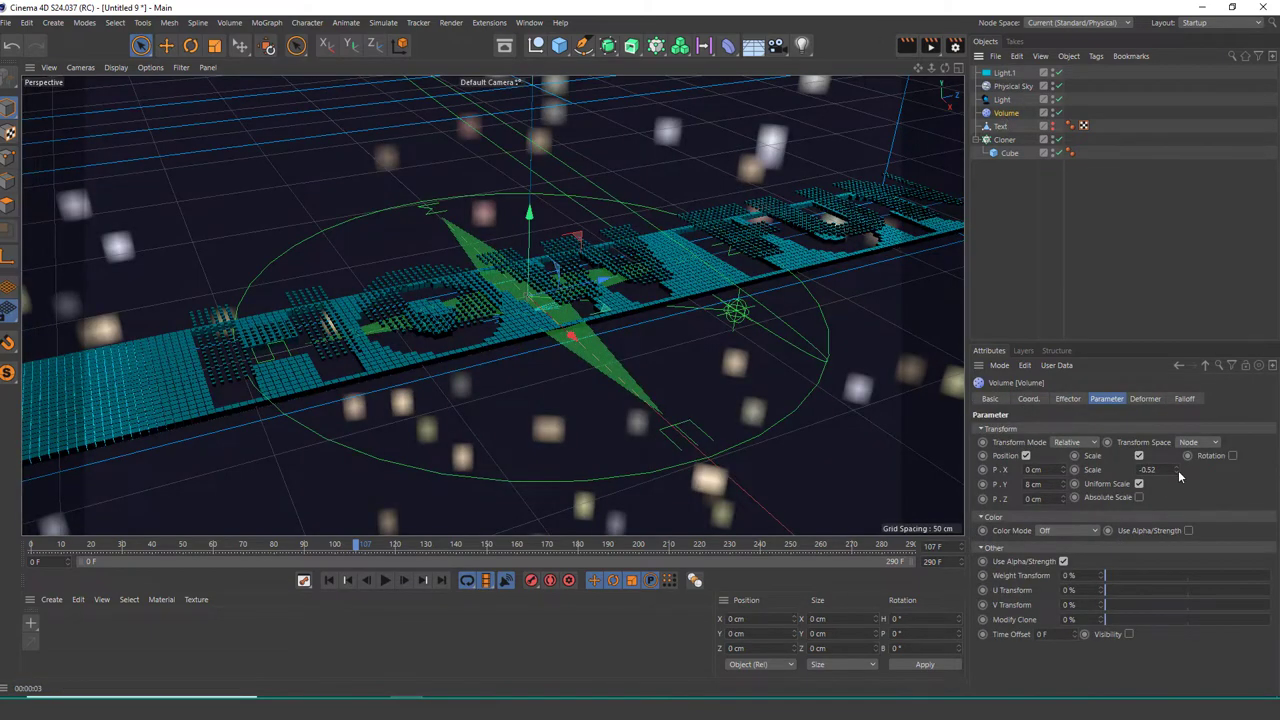
mouse_move(1176, 469)
mouse_down()
mouse_move(1176, 440)
mouse_move(1176, 462)
mouse_up()
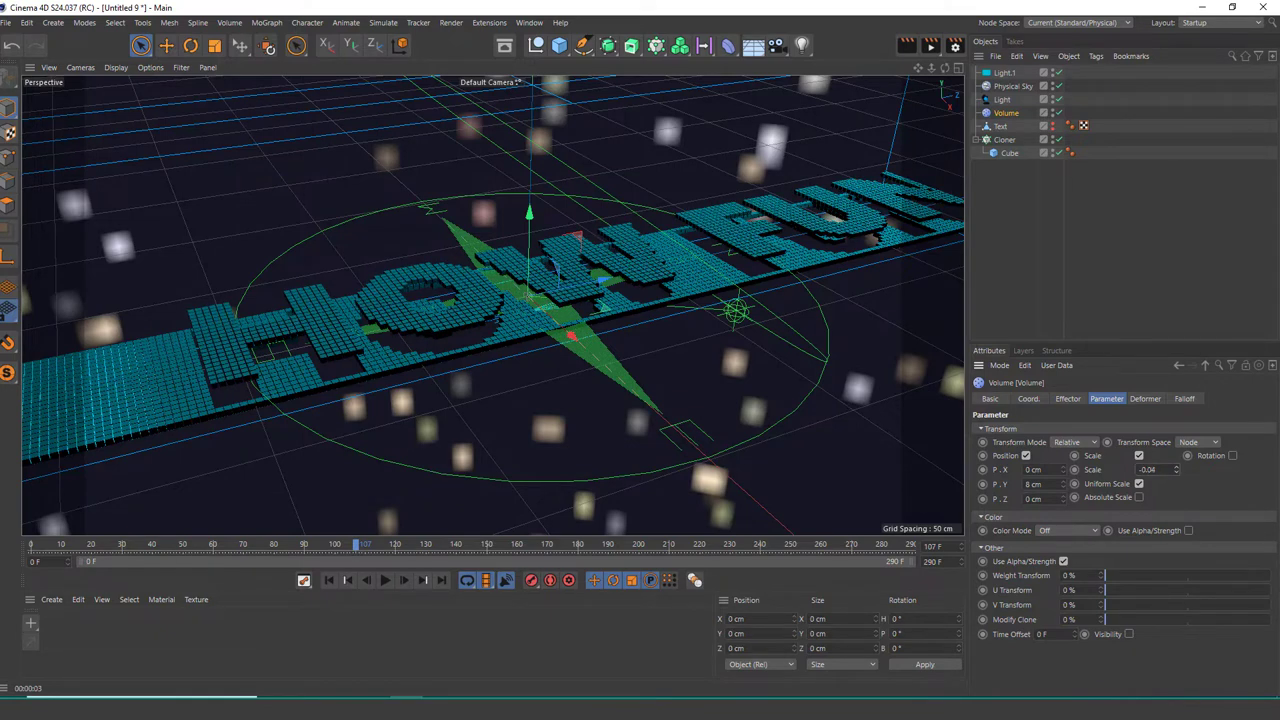
click(903, 46)
click(903, 46)
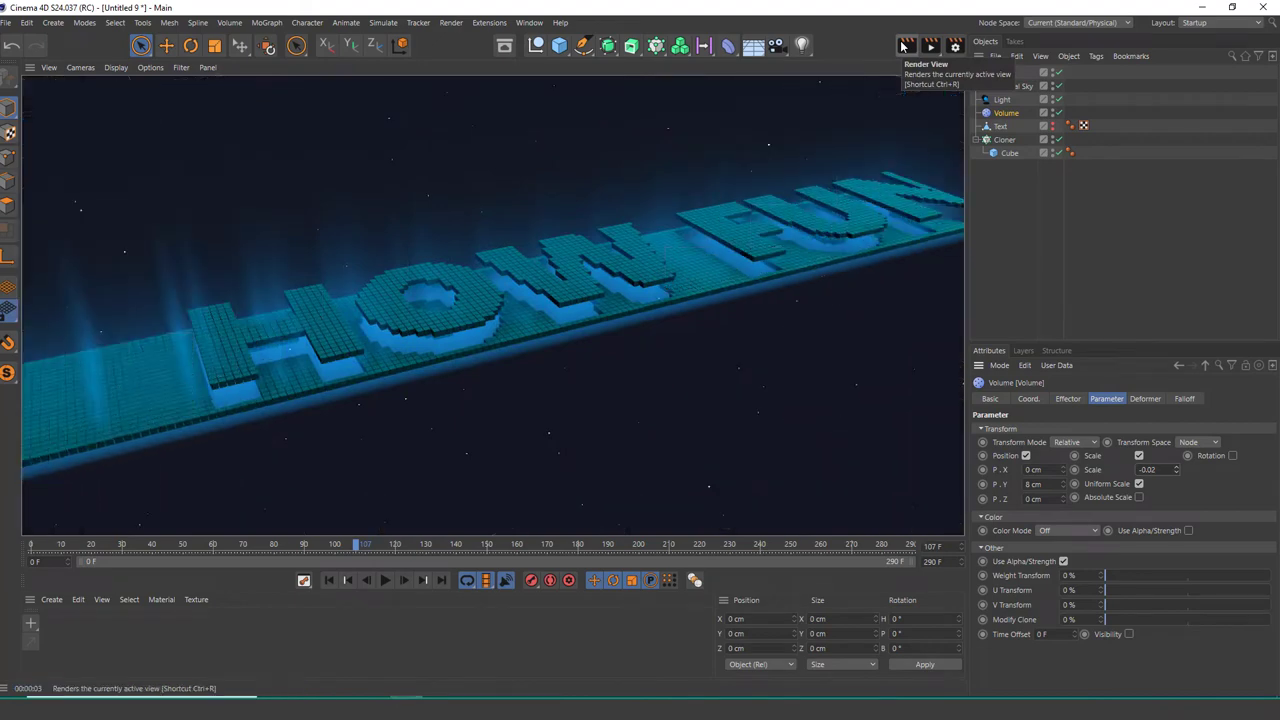
Step: Raise the light intensity to 555% and view the brighter glow from a wider angle
click(1004, 100)
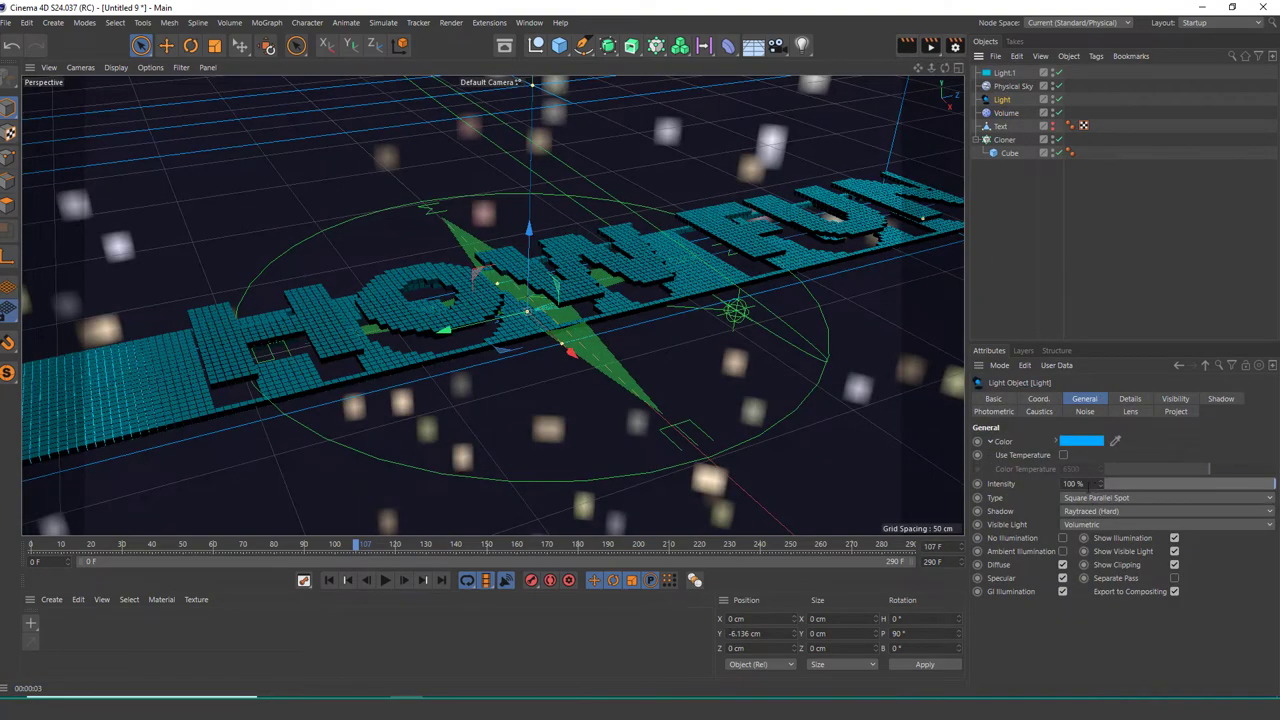
drag(1101, 483, 1180, 483)
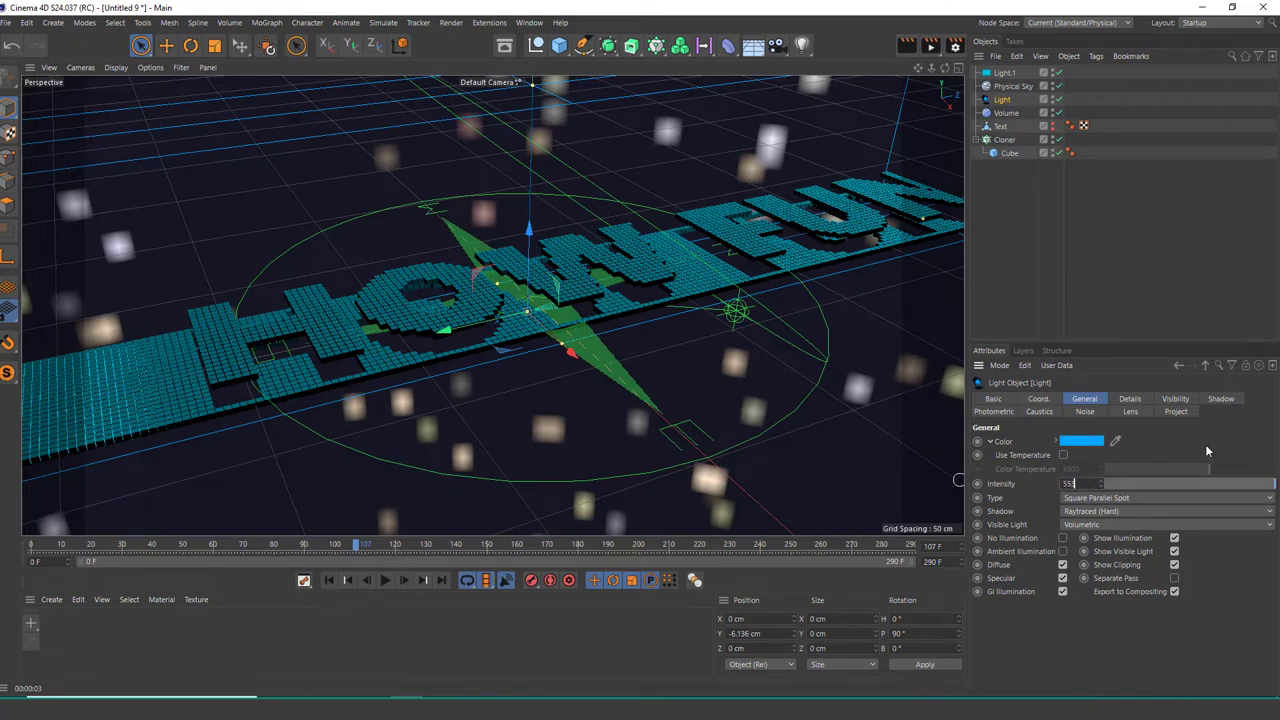
click(906, 47)
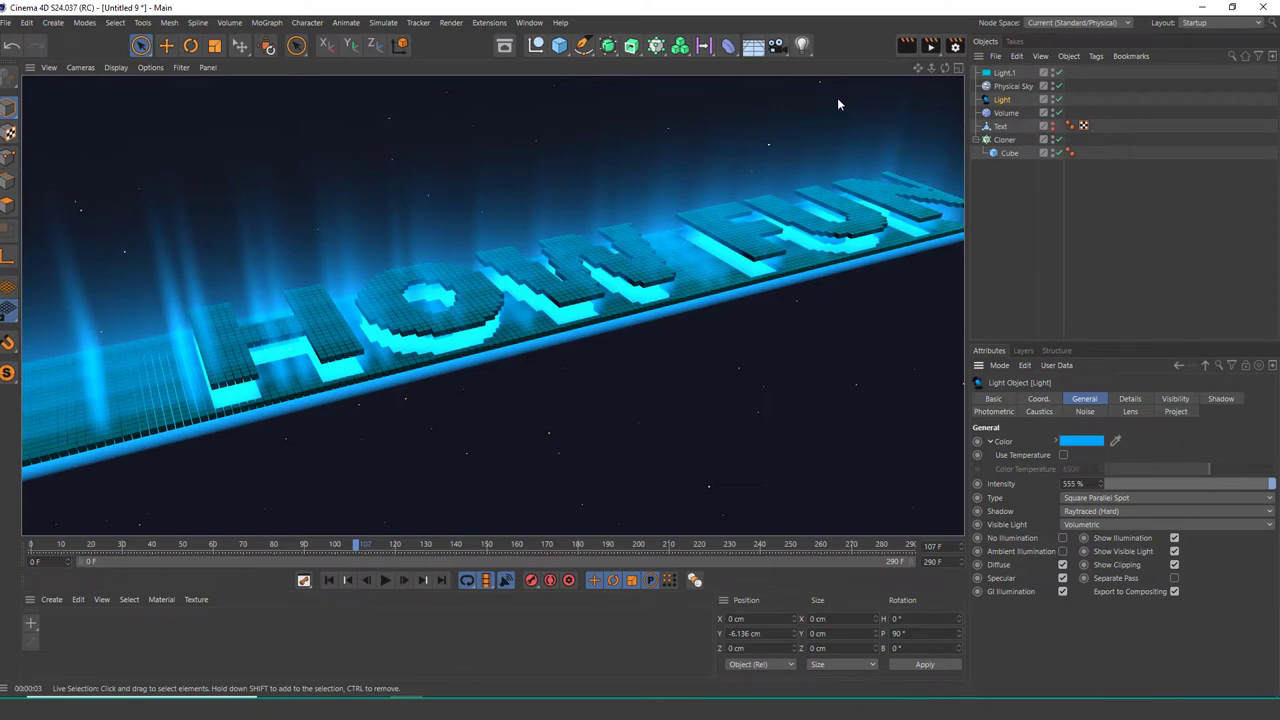
alt+drag(549, 214, 320, 585)
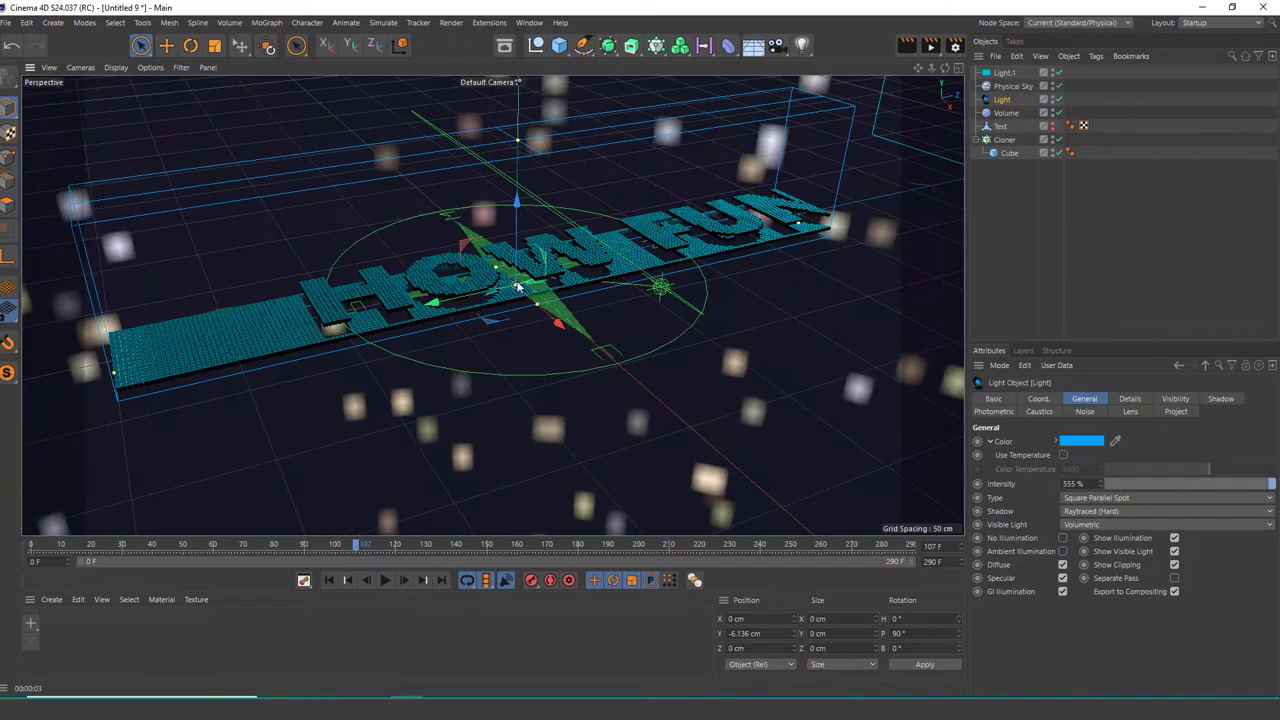
Step: Play the letter animation while orbiting and zooming the view, stopping at frame 202
click(385, 582)
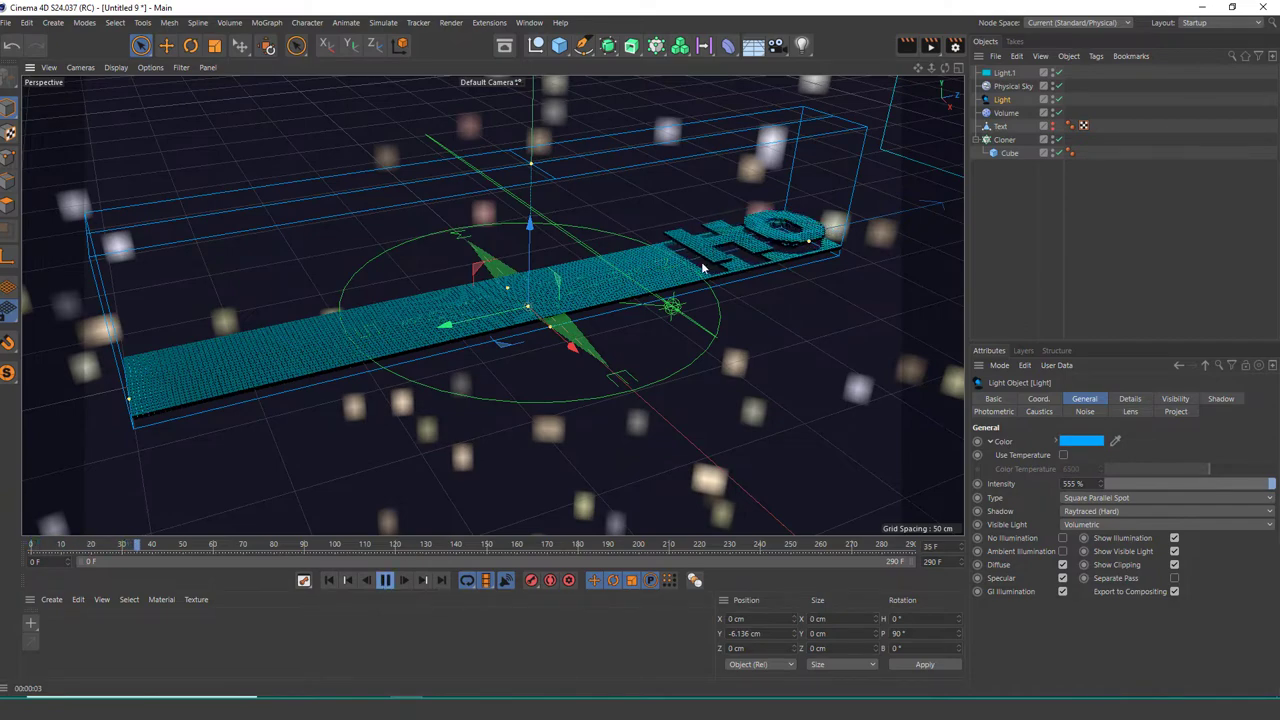
scroll(630, 295, up, 10)
alt+drag(630, 295, 636, 290)
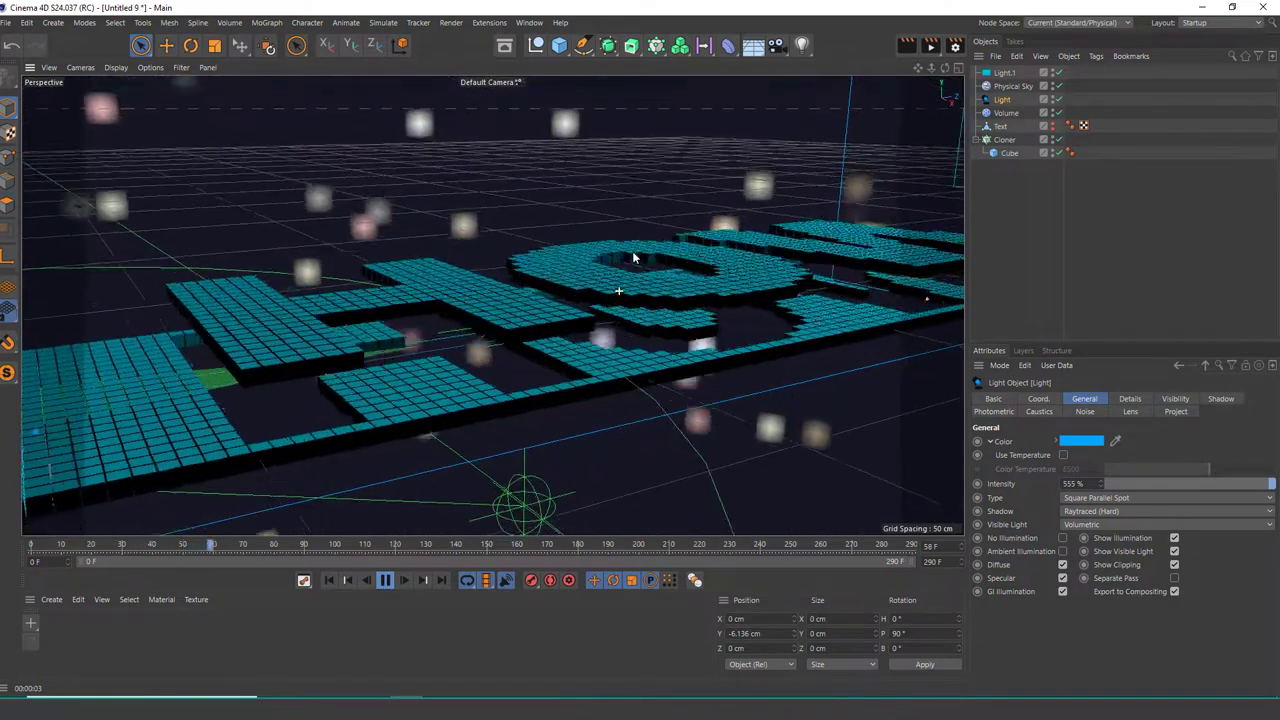
scroll(636, 290, down, 5)
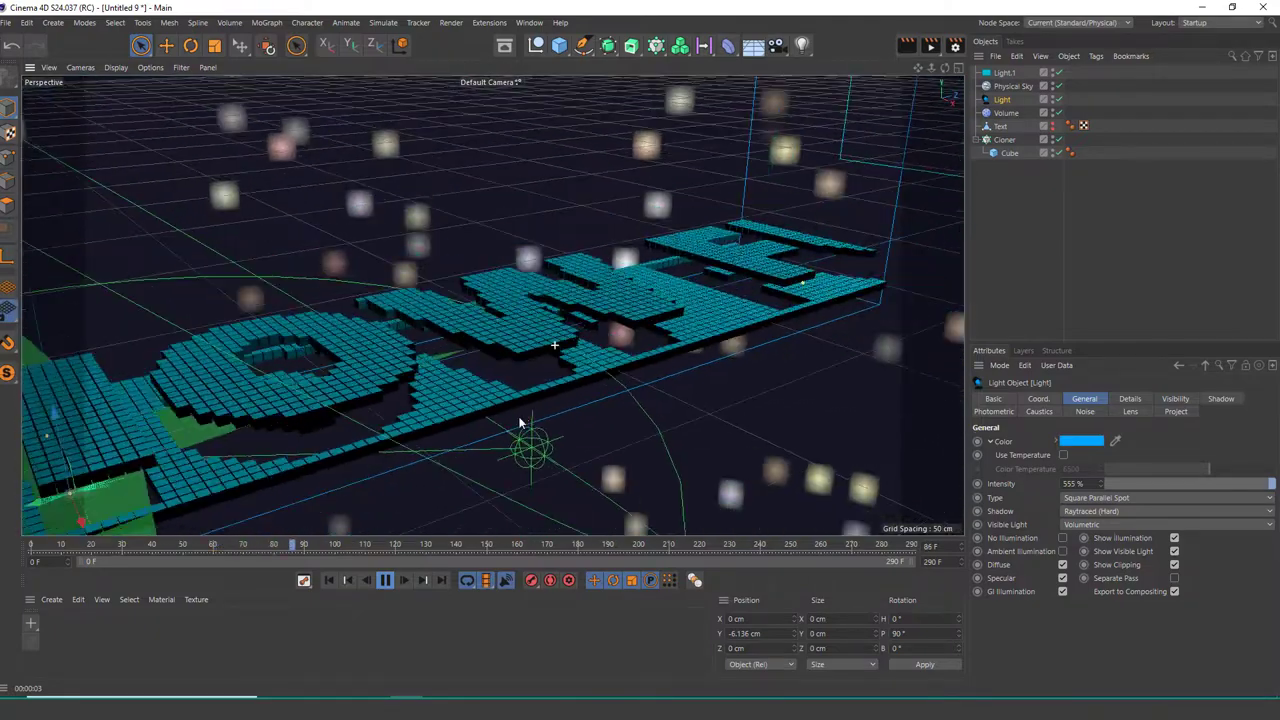
mouse_move(636, 290)
alt+mouse_down()
mouse_move(260, 443)
mouse_move(648, 285)
mouse_move(538, 348)
mouse_move(606, 313)
alt+mouse_up()
scroll(624, 303, up, 5)
scroll(538, 348, up, 3)
scroll(518, 345, down, 3)
key(F8)
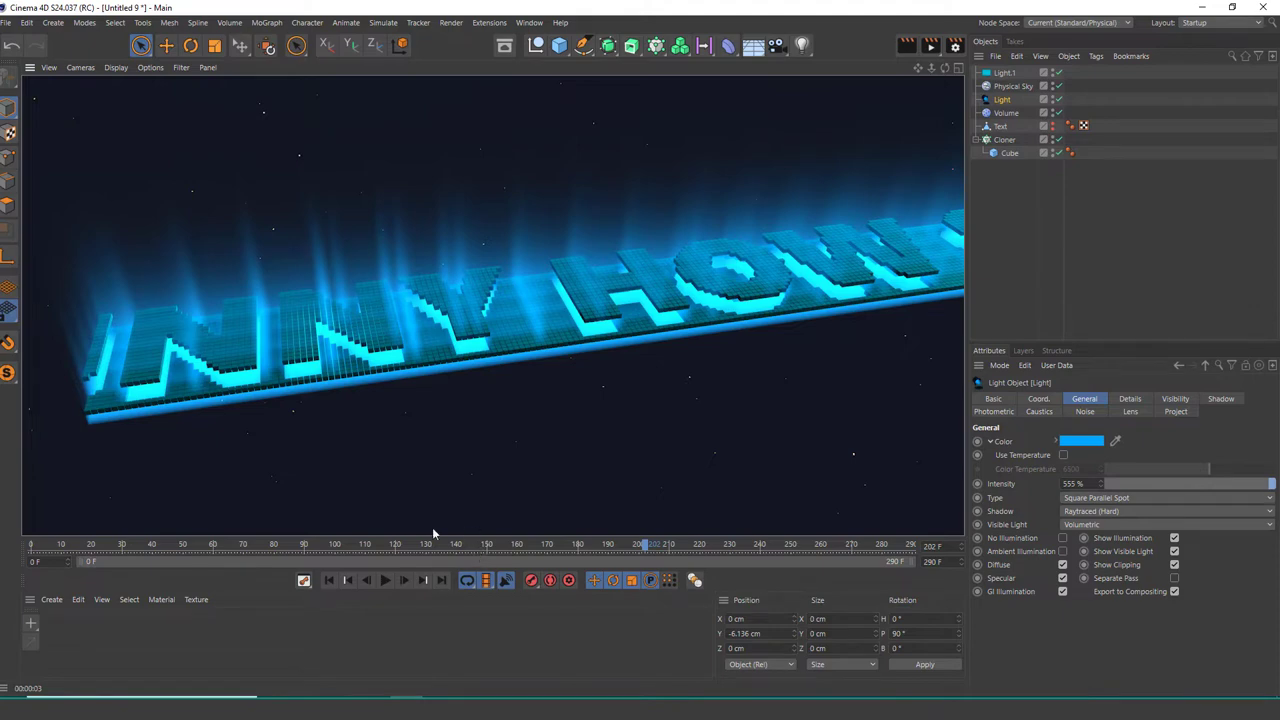
Step: Inspect the Physical Sky's Coord., Time and Location, and Basic settings
click(1013, 86)
click(1069, 399)
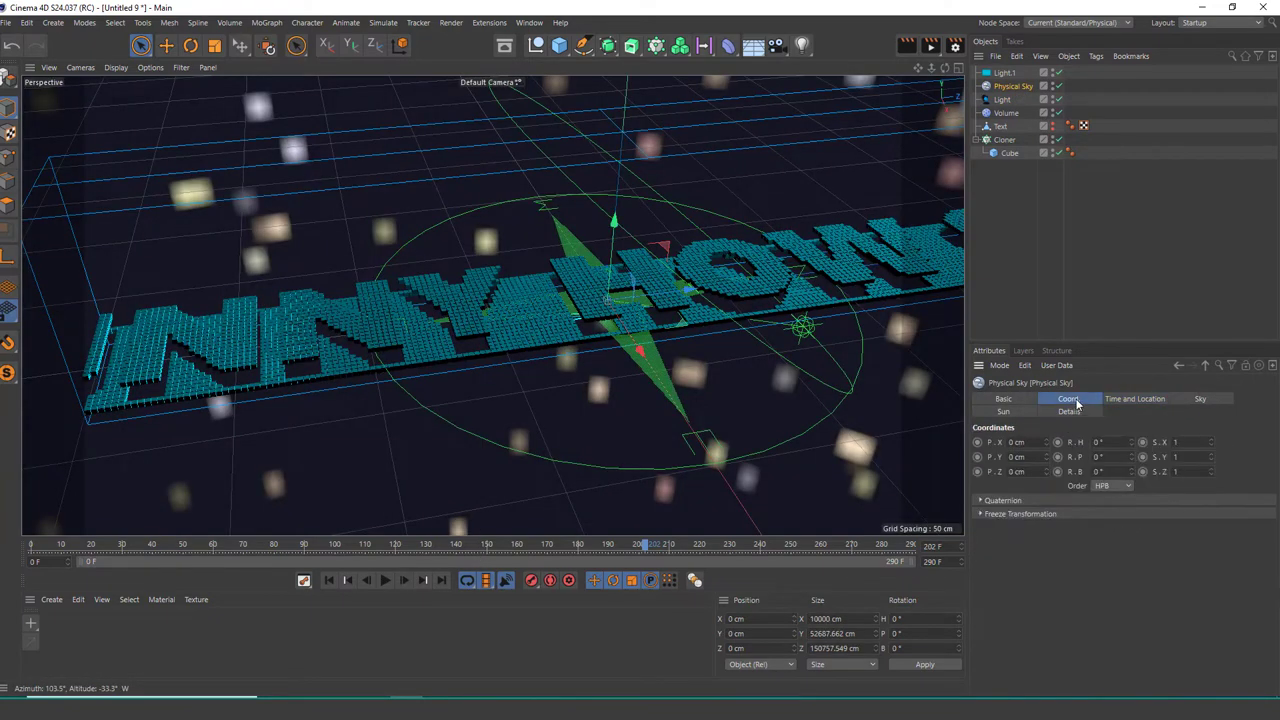
click(1122, 399)
click(1004, 399)
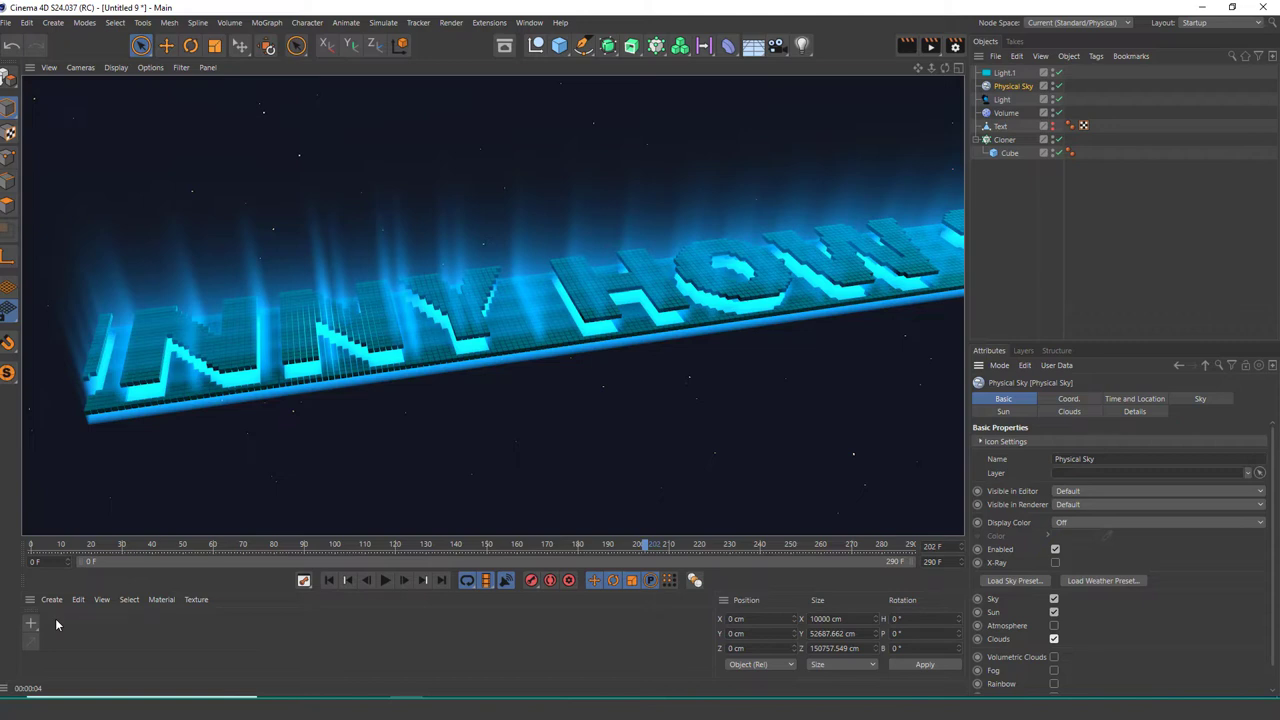
Step: Replay the animation in the editor, check the Display shading options, and select the Light
click(384, 581)
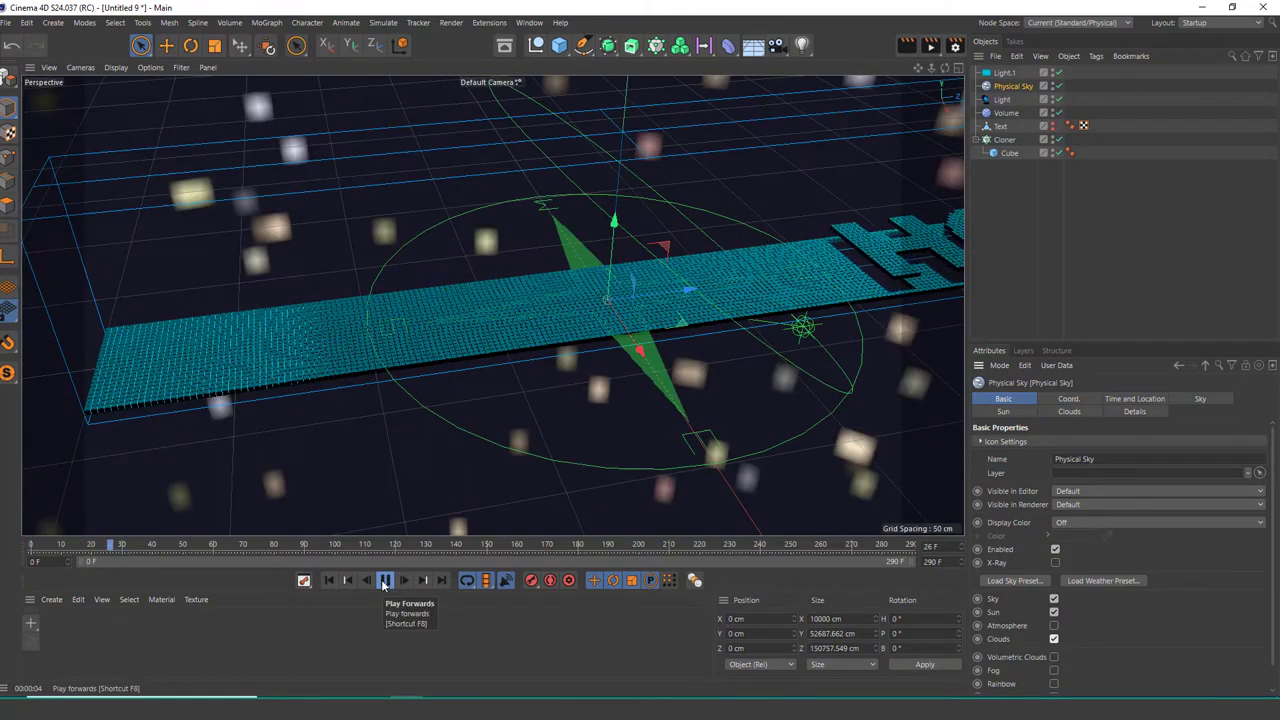
alt+drag(514, 357, 529, 350)
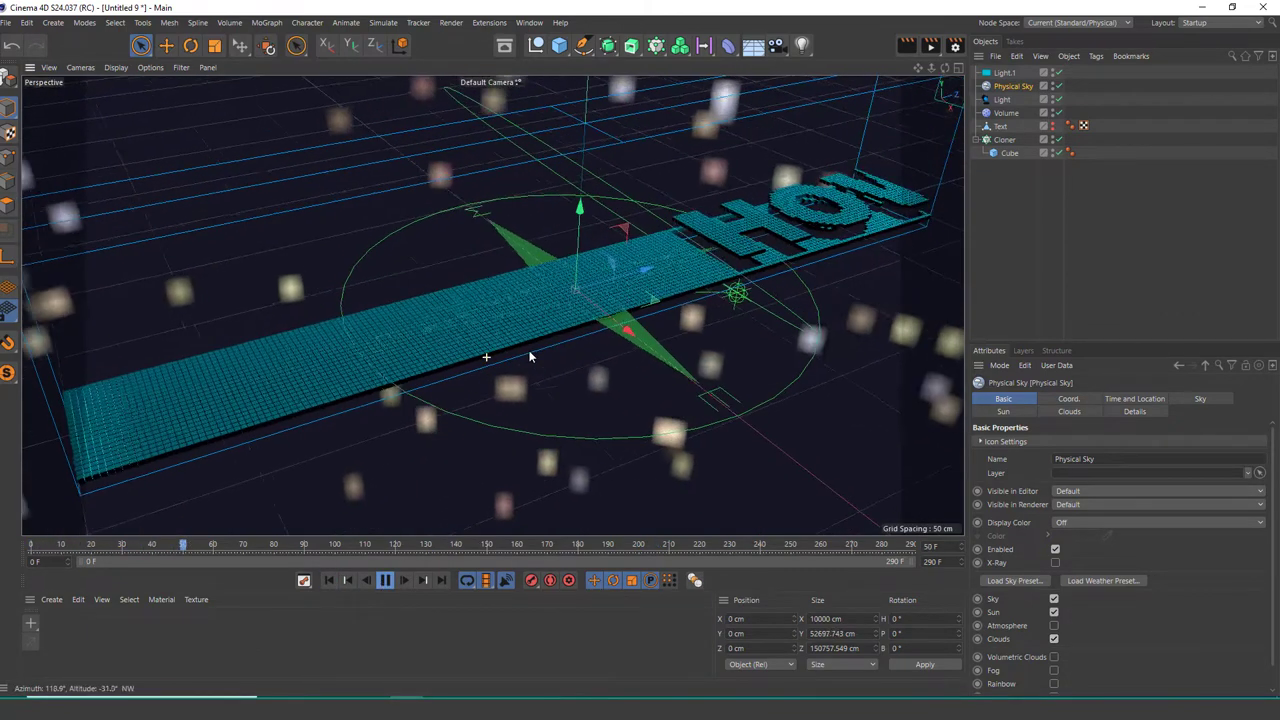
click(116, 67)
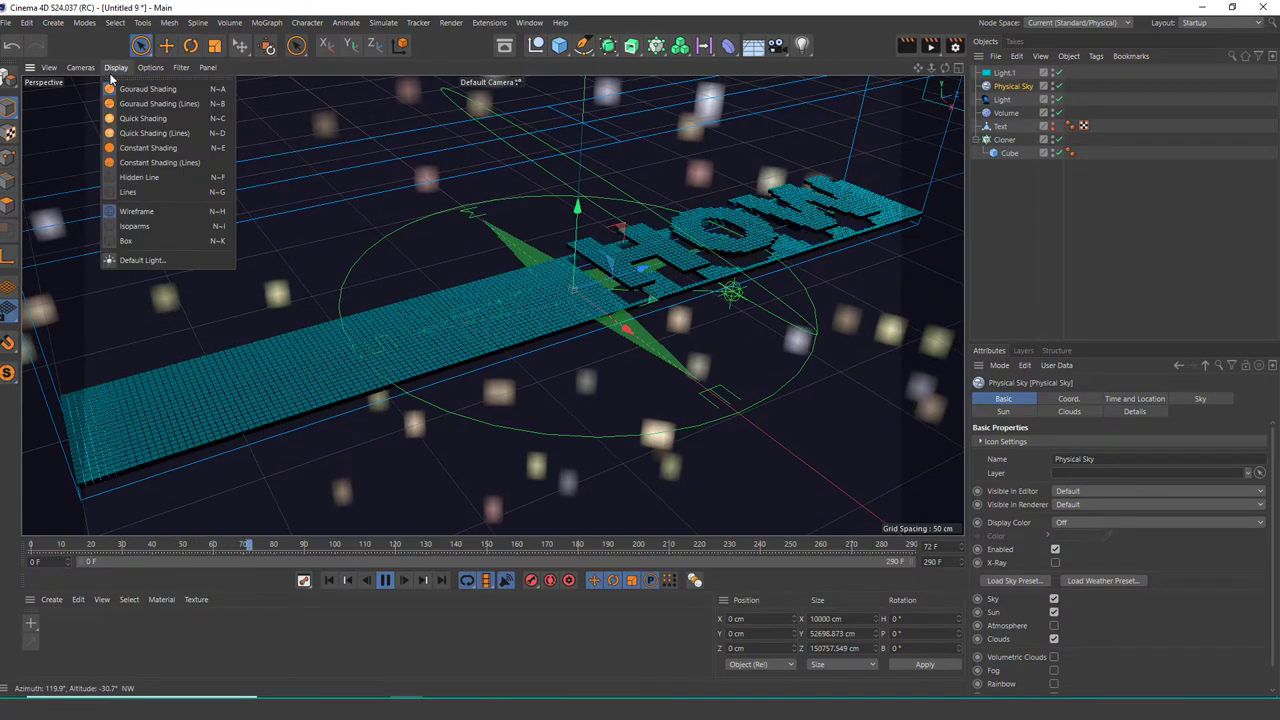
click(170, 86)
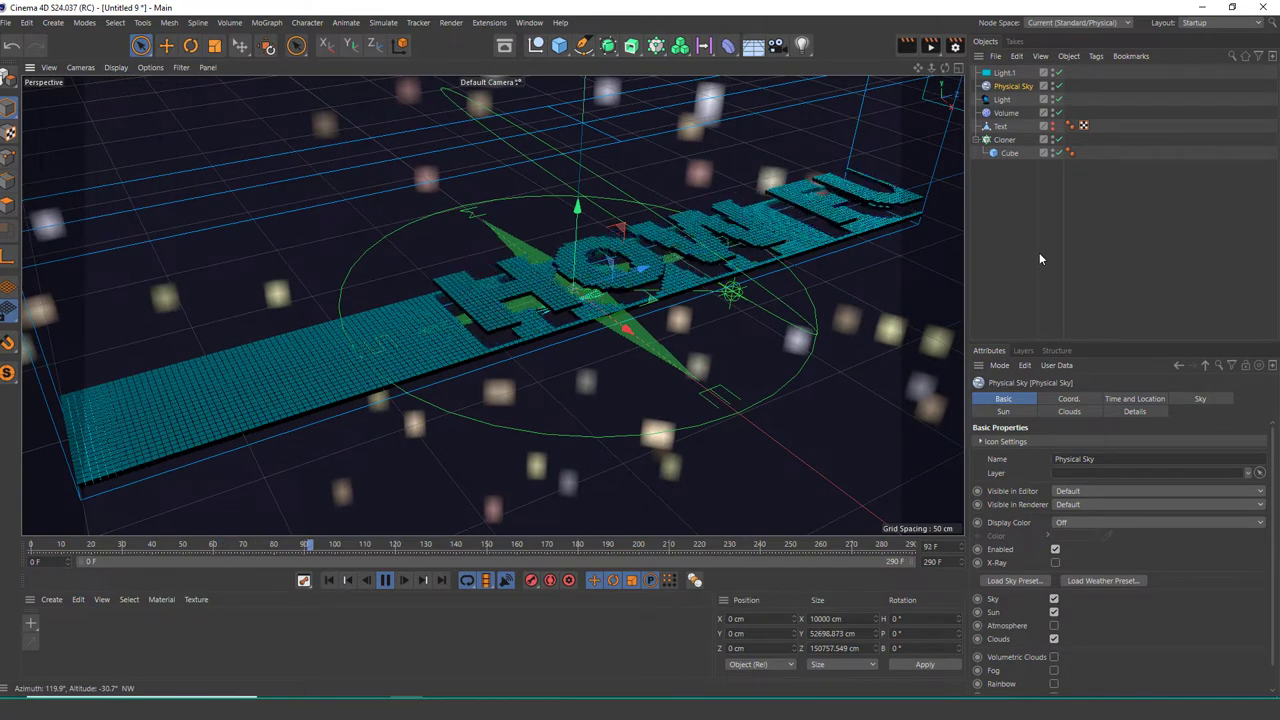
click(1003, 100)
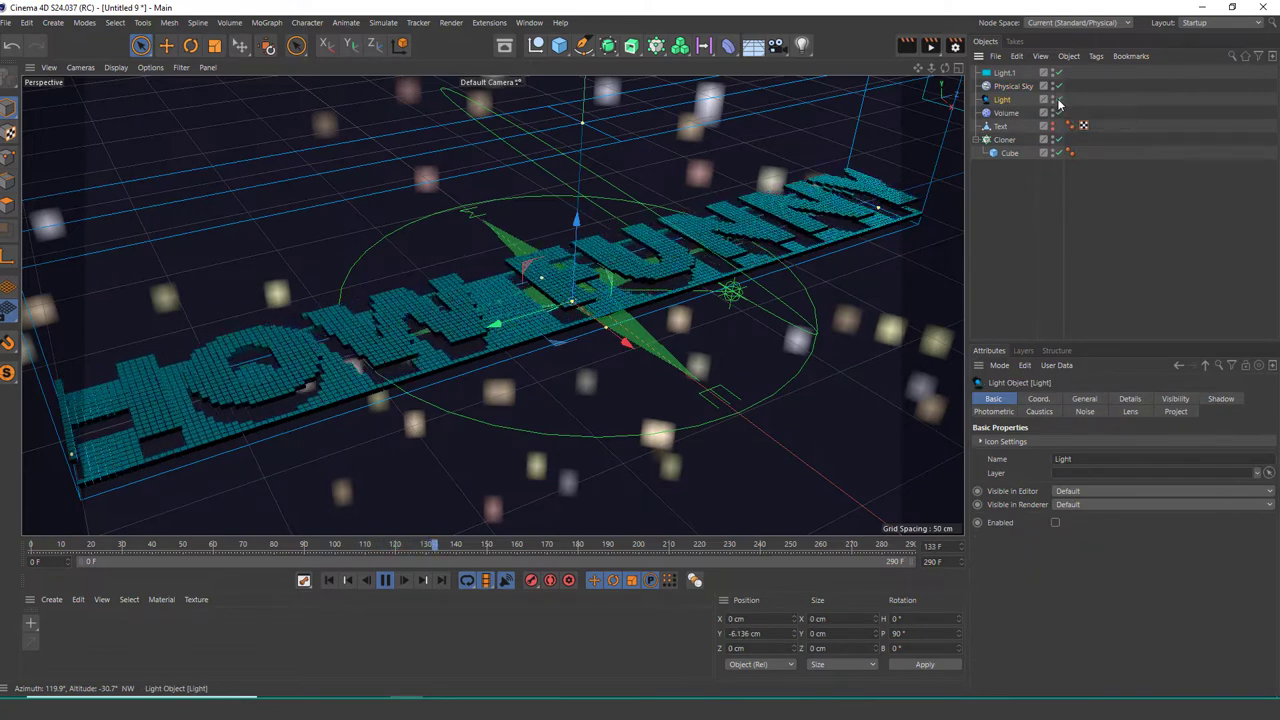
Step: Toggle the Light's Visible in Editor off and back on, then render a preview
double_click(1053, 97)
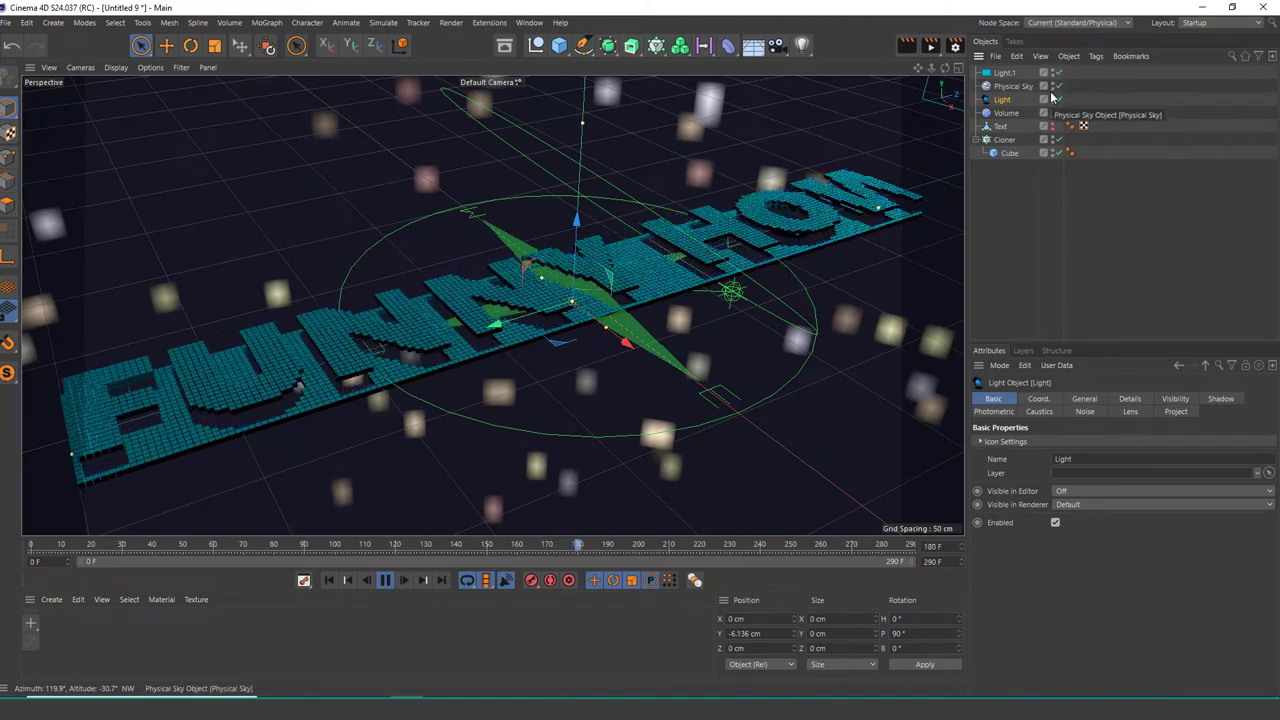
click(1053, 99)
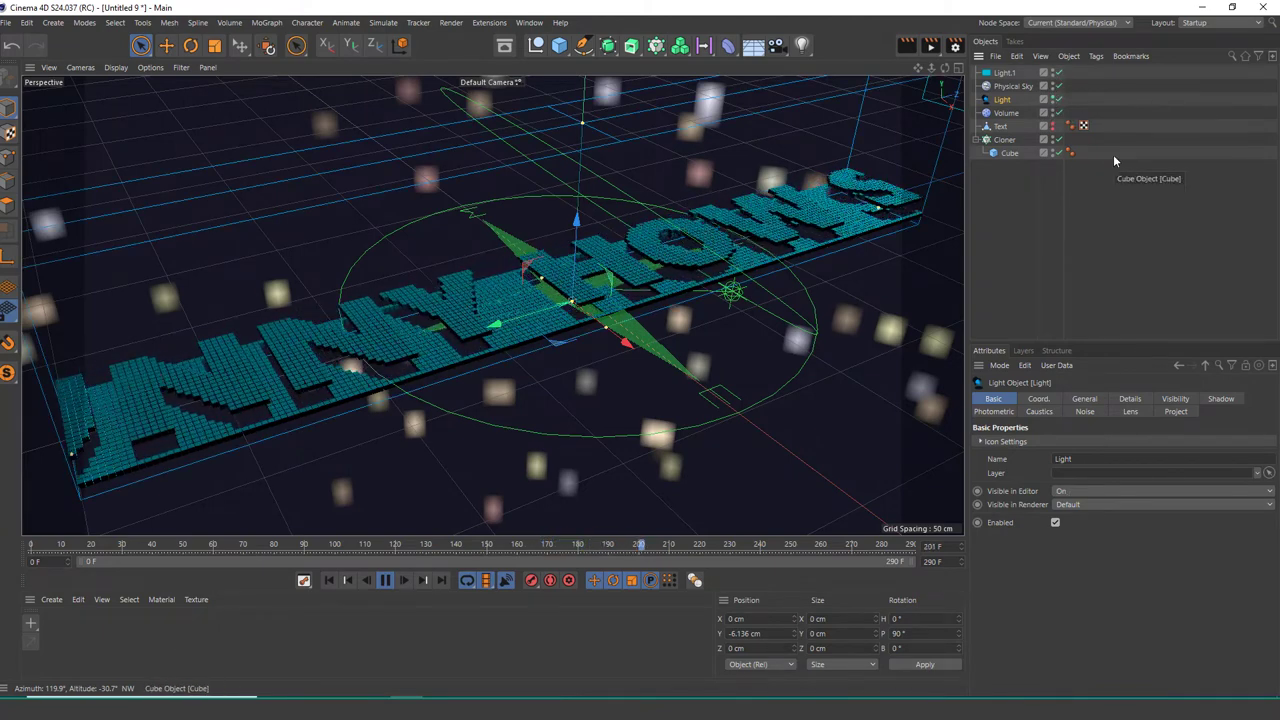
click(923, 51)
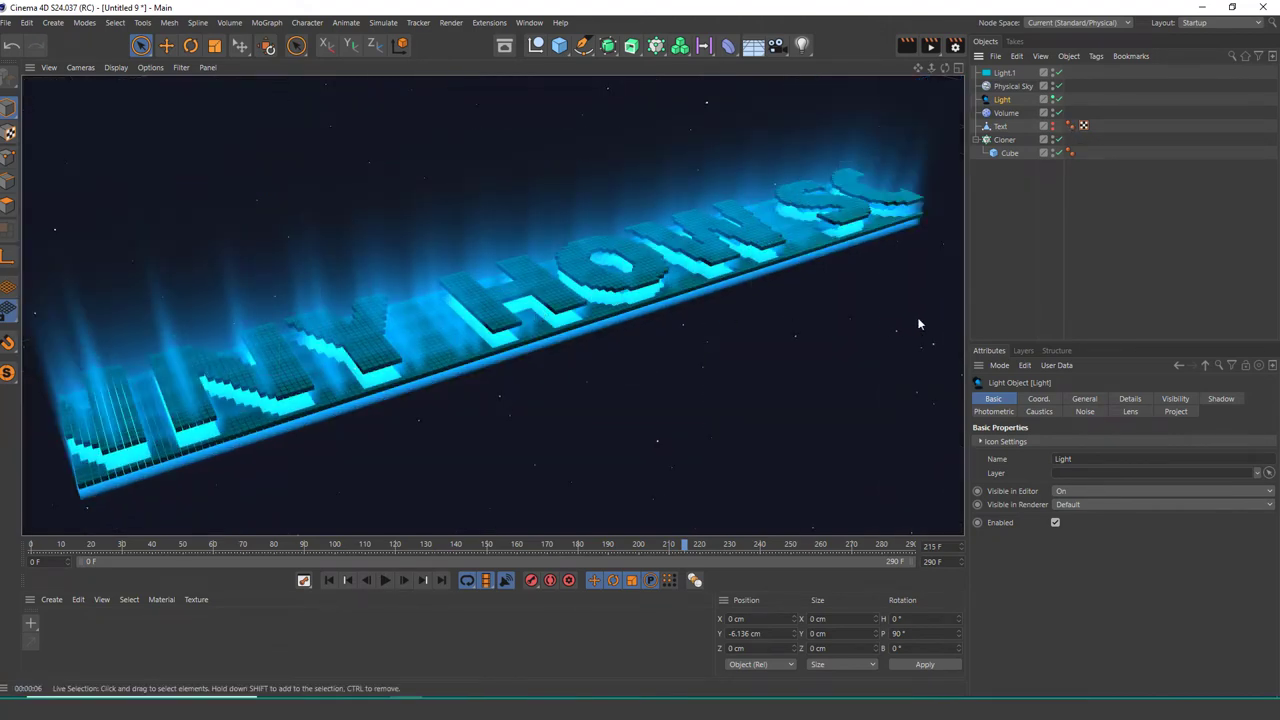
Step: Play the animation, stop at frame 196, and render the glowing letters
click(390, 581)
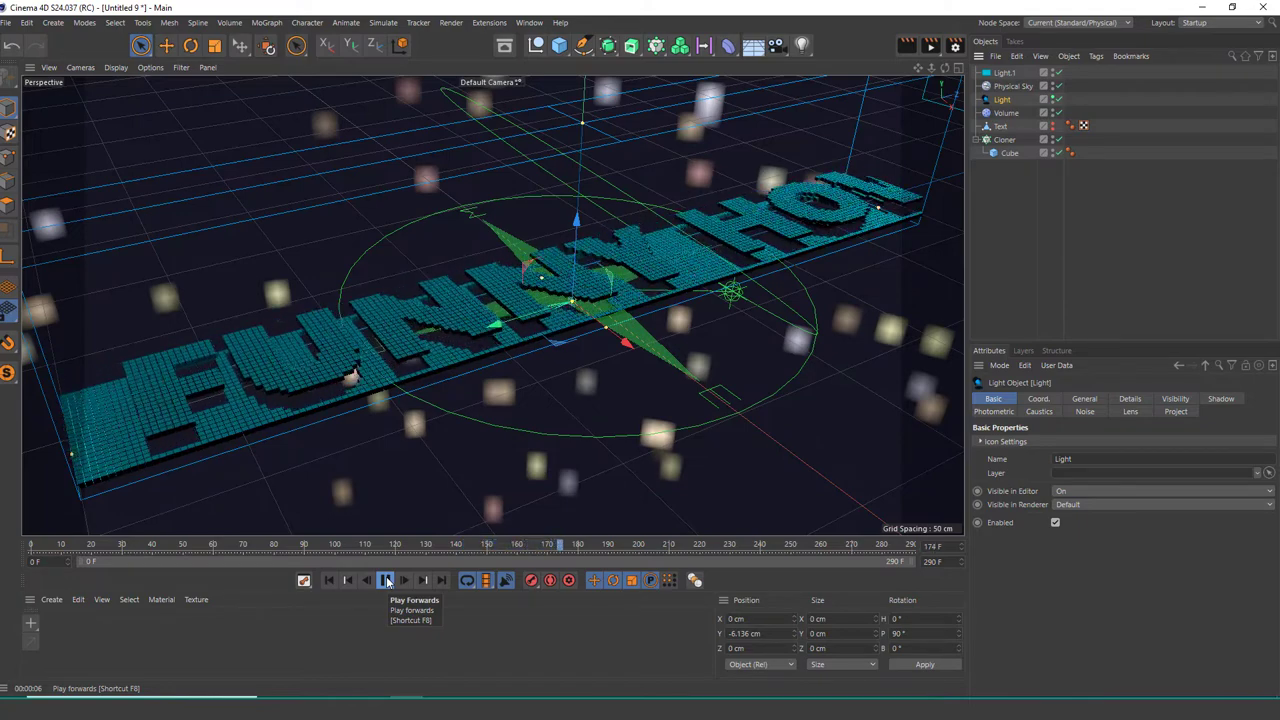
click(387, 583)
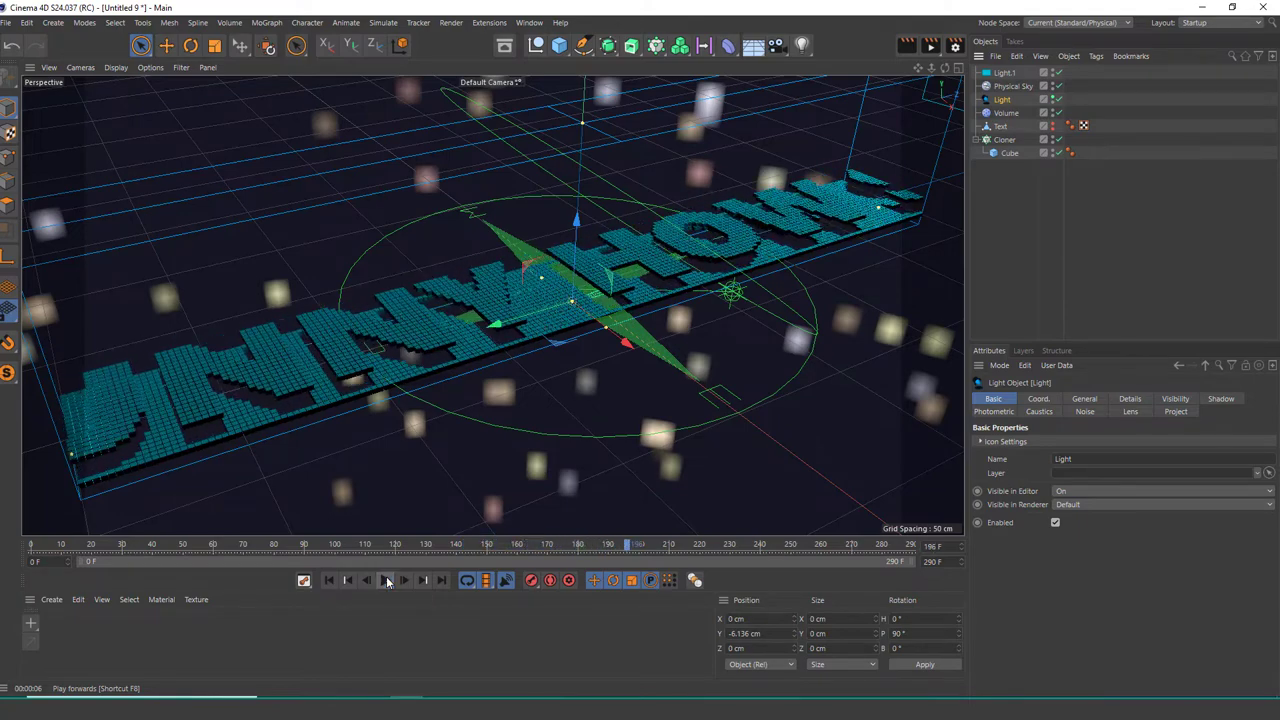
click(906, 47)
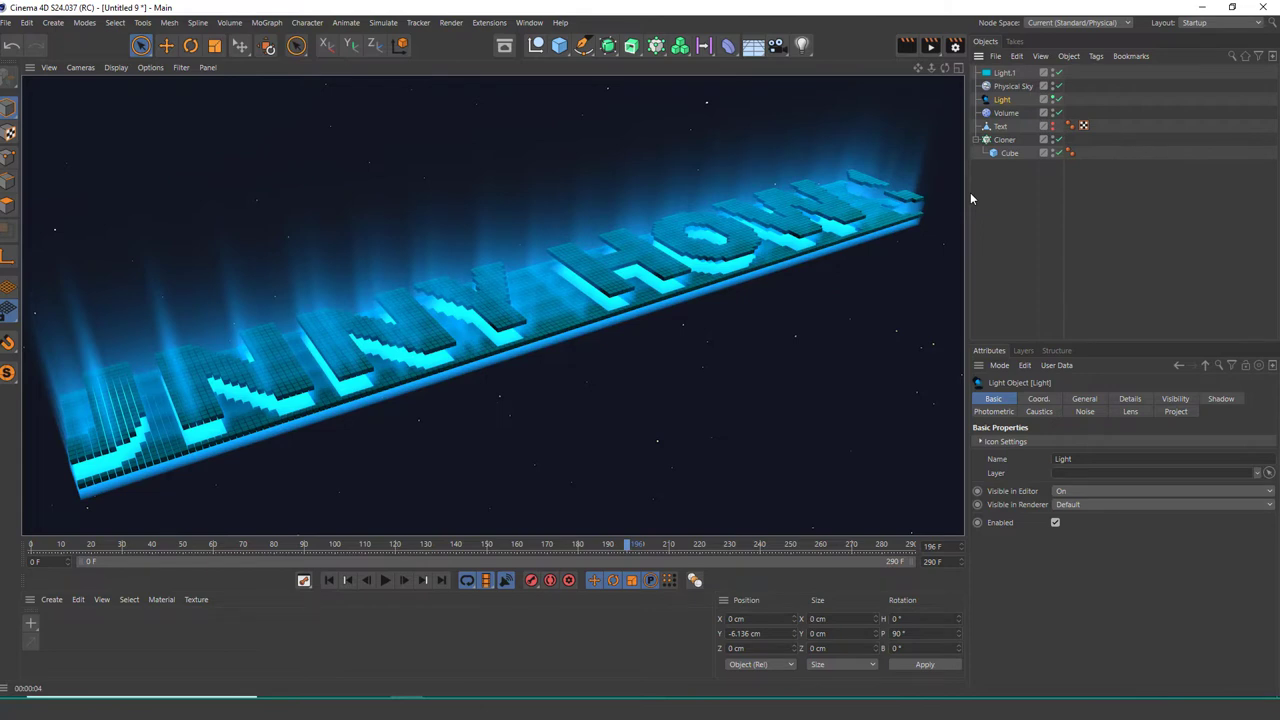
Step: Add a Target Camera and a Null object for it to aim at
click(780, 47)
click(843, 86)
click(1082, 74)
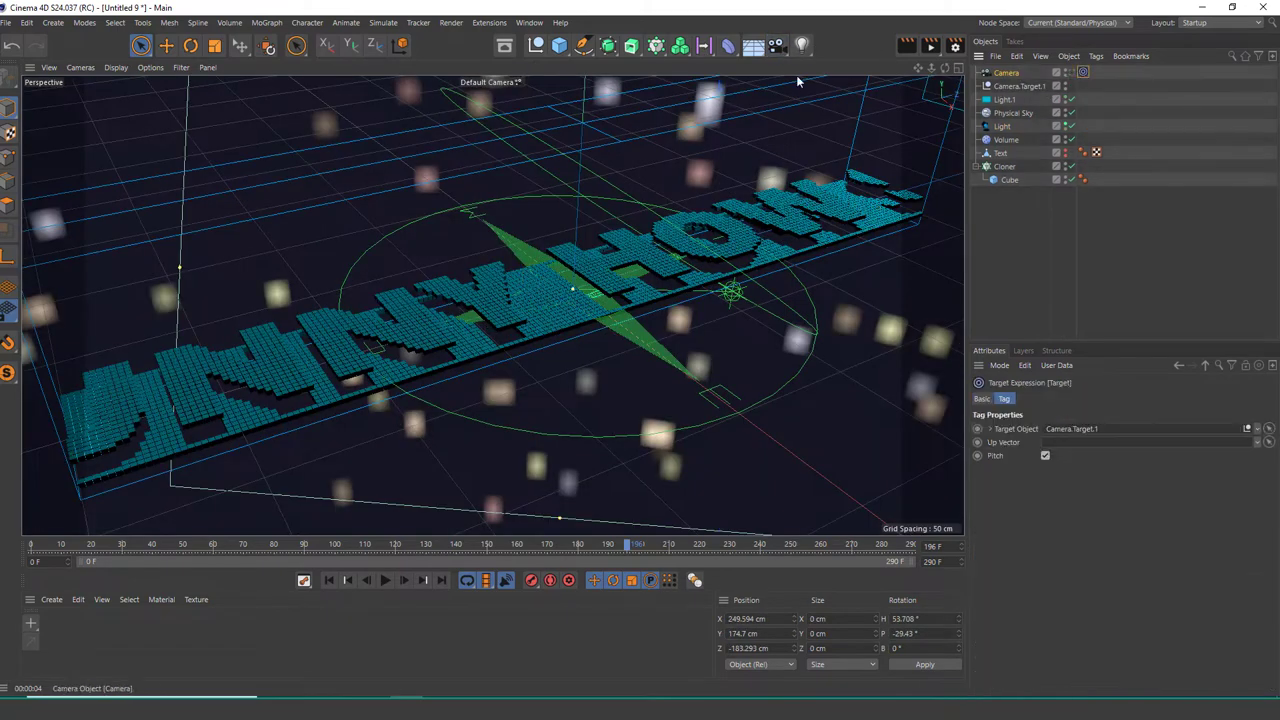
click(538, 47)
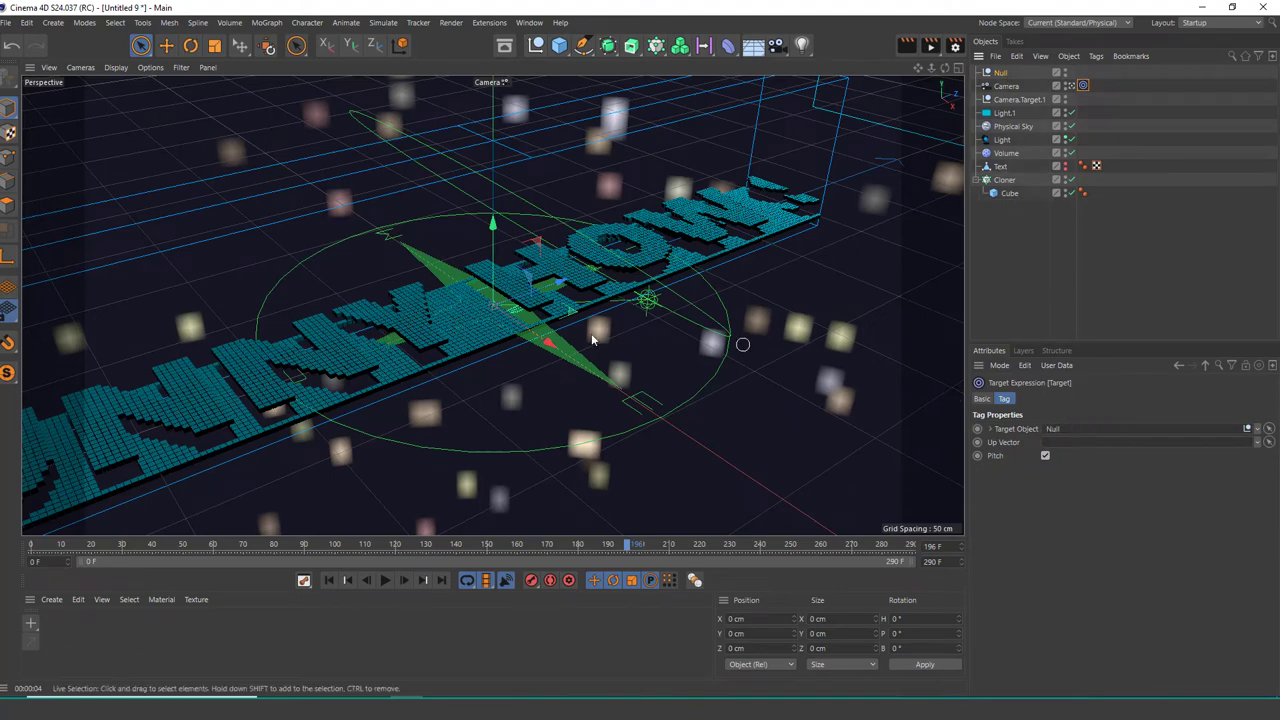
mouse_move(547, 347)
alt+mouse_down()
mouse_move(479, 318)
mouse_move(529, 277)
mouse_move(498, 309)
mouse_move(555, 295)
mouse_move(510, 300)
mouse_move(594, 390)
alt+mouse_up()
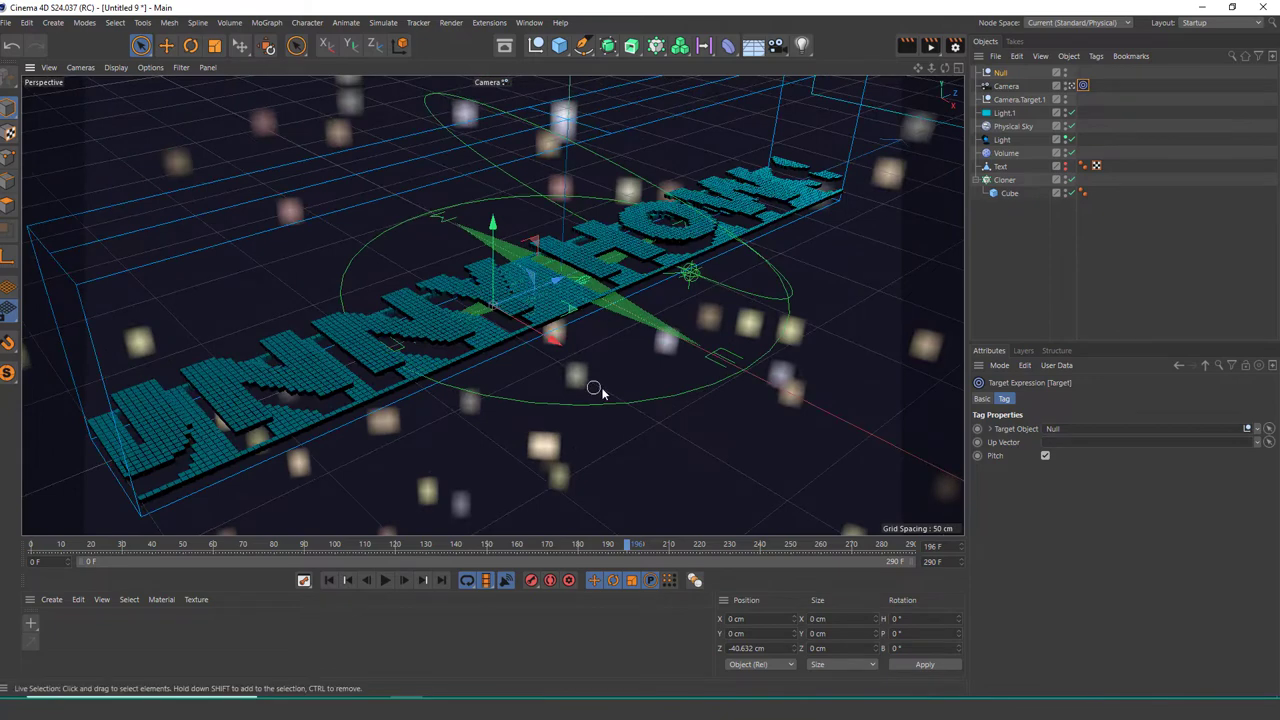
Step: Scrub the animation through frames 202 and 238 and select the camera
drag(652, 541, 758, 549)
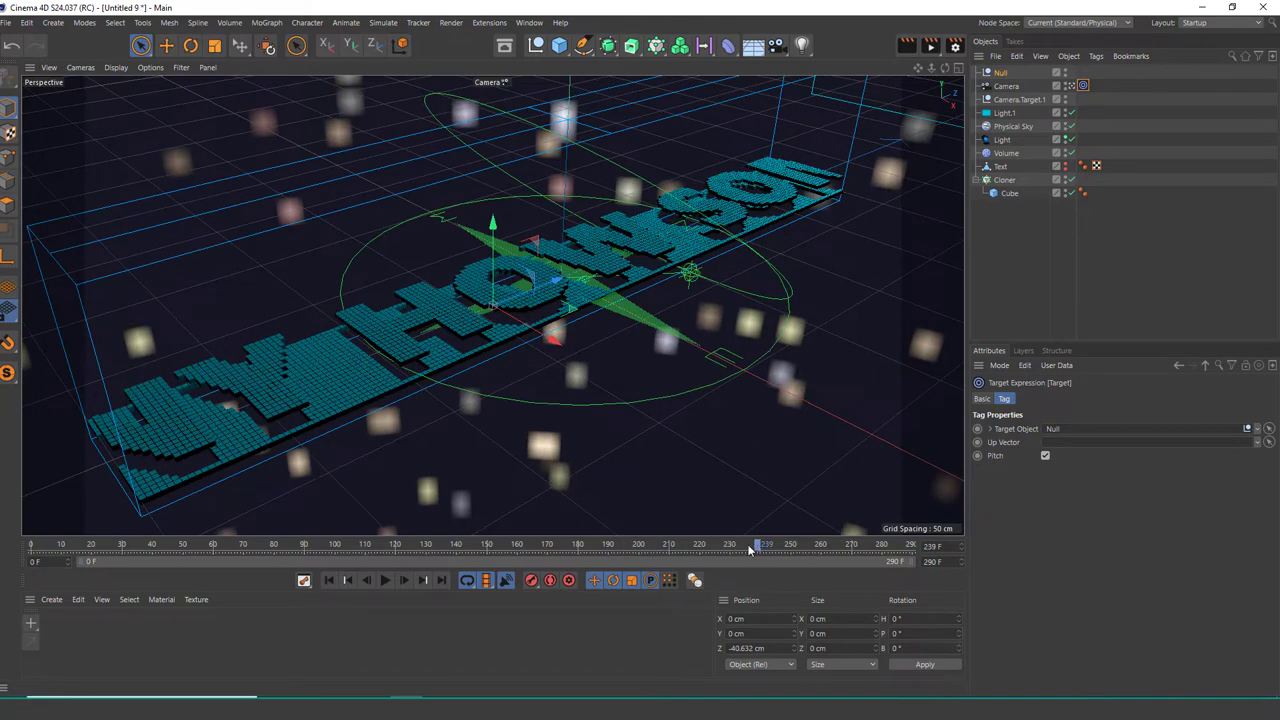
drag(604, 545, 758, 550)
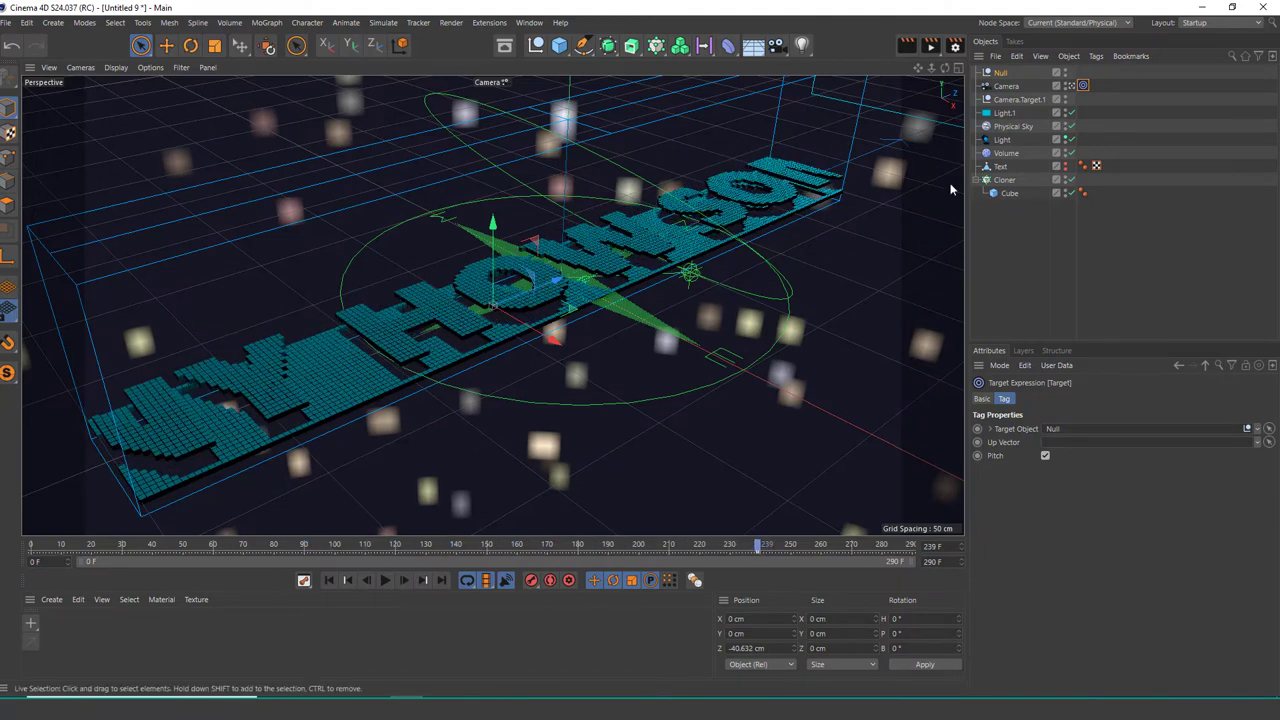
click(1006, 86)
drag(724, 551, 3, 548)
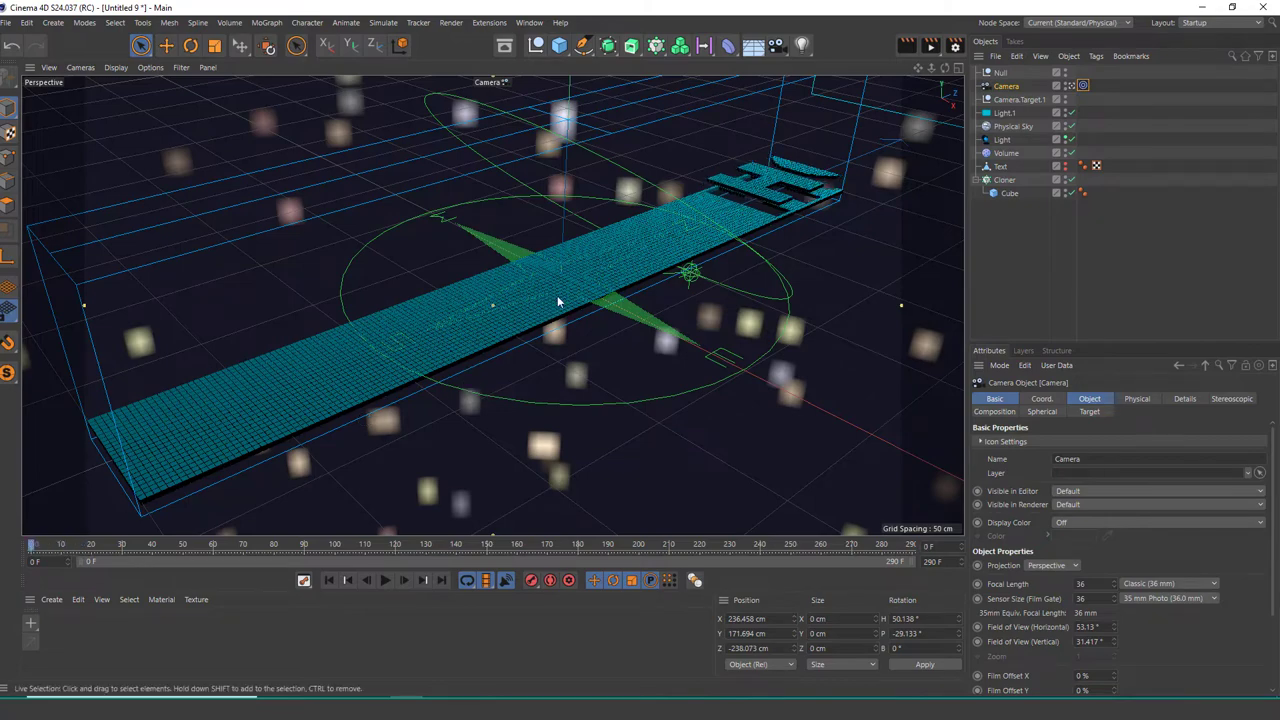
Step: Zoom and orbit the viewport so the cube floor runs into depth
scroll(775, 163, up, 3)
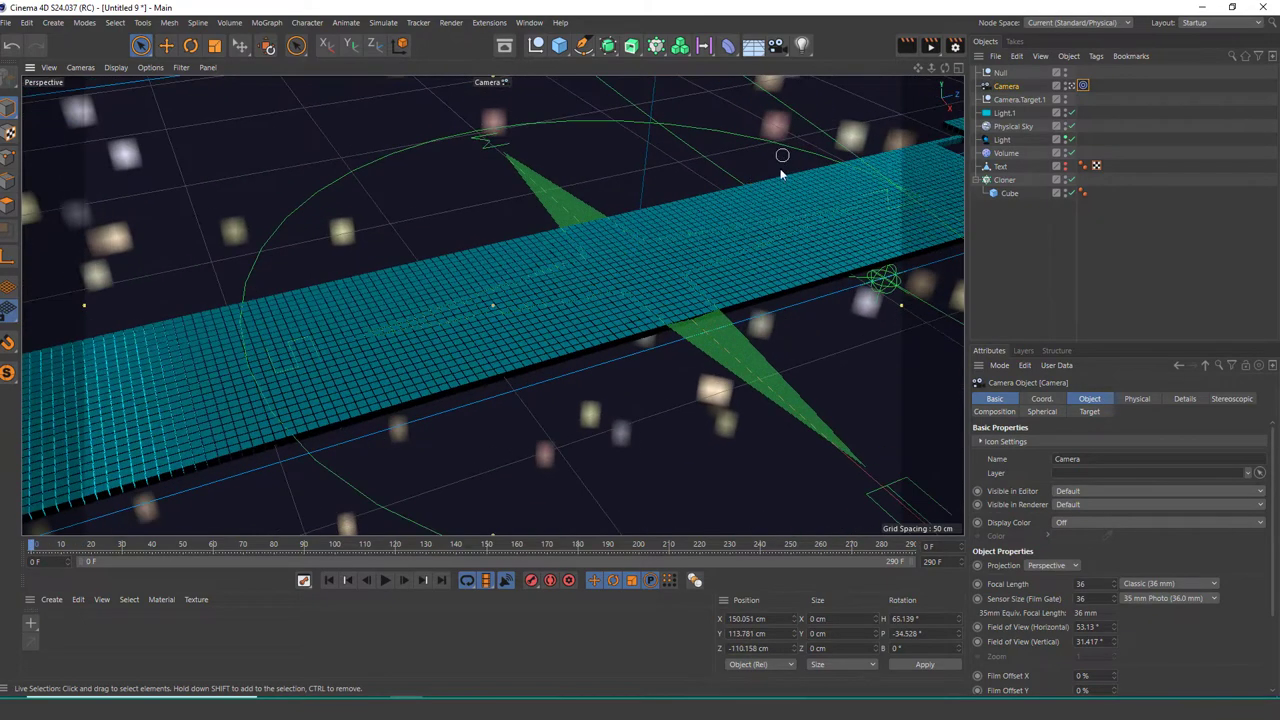
scroll(768, 200, up, 2)
scroll(785, 212, up, 2)
mouse_move(788, 217)
alt+mouse_down()
mouse_move(837, 189)
mouse_move(586, 243)
alt+mouse_up()
scroll(586, 243, up, 1)
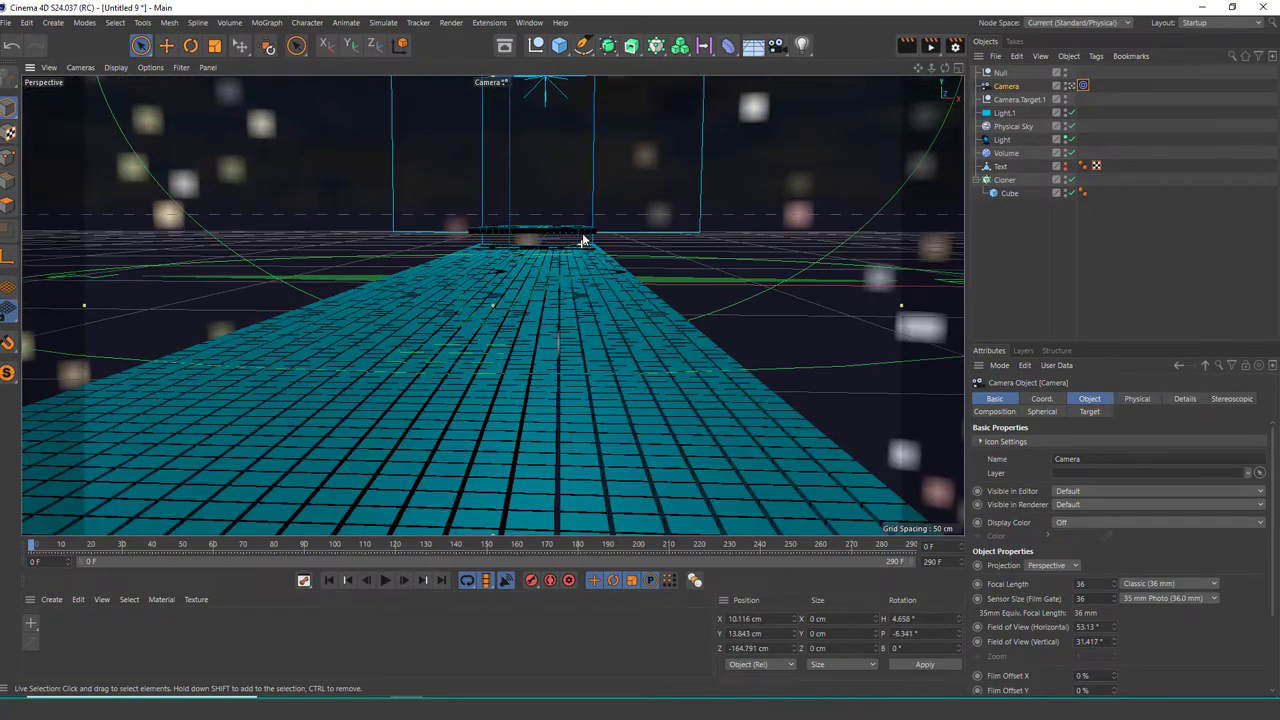
scroll(586, 243, up, 2)
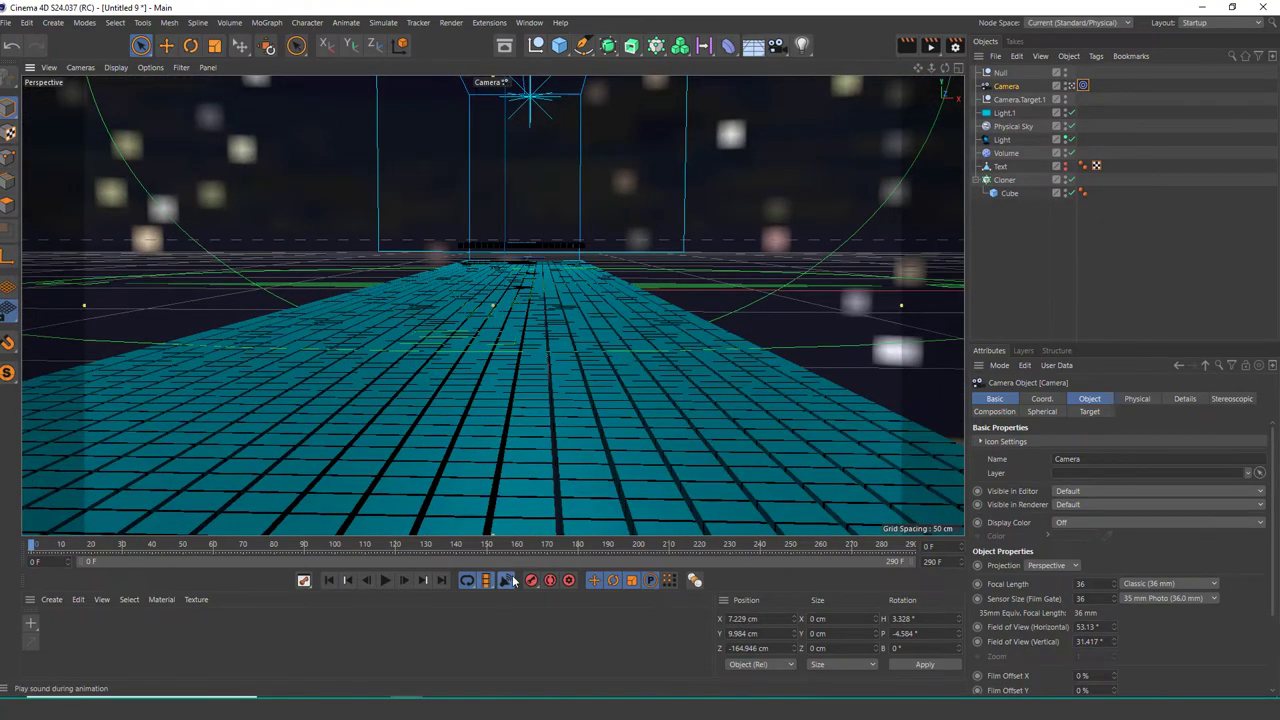
Step: Reframe the whole cube text and preview the camera animation, stopping around frame 222
click(386, 581)
drag(406, 545, 611, 545)
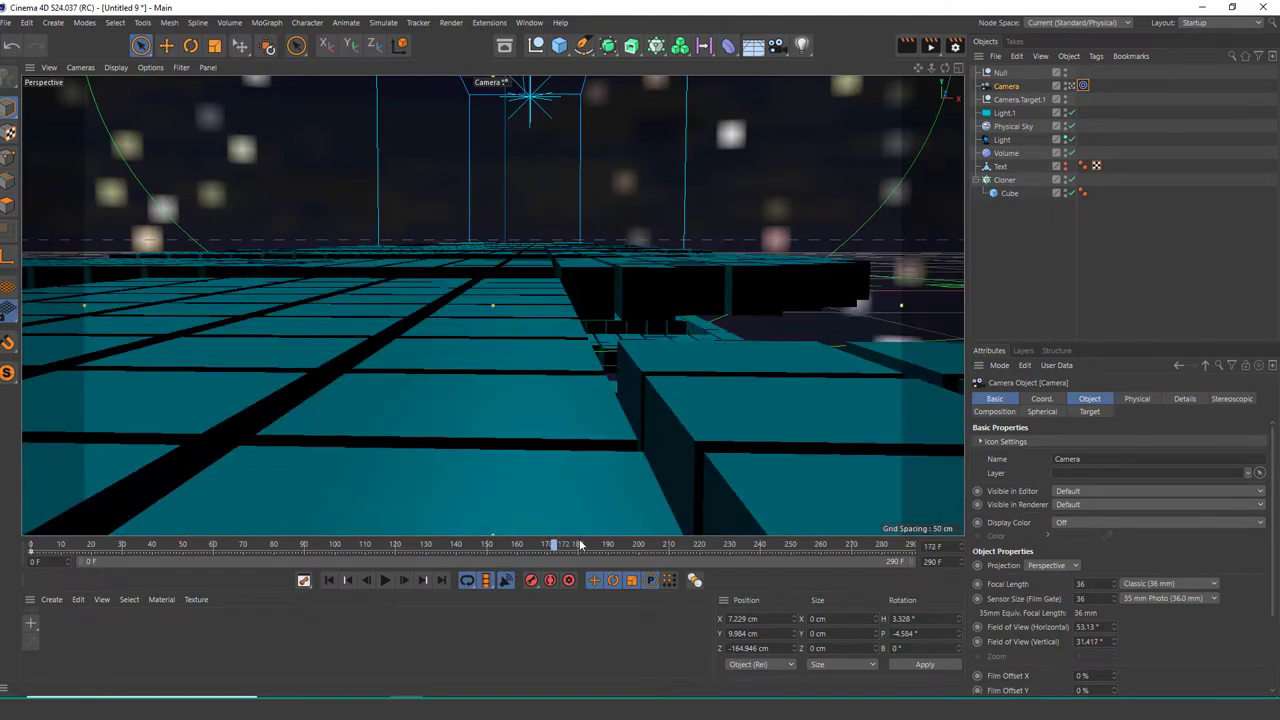
mouse_move(590, 323)
alt+mouse_down()
mouse_move(255, 417)
mouse_move(220, 402)
mouse_move(470, 330)
mouse_move(528, 357)
mouse_move(514, 334)
mouse_move(346, 379)
mouse_move(433, 343)
alt+mouse_up()
scroll(433, 343, down, 10)
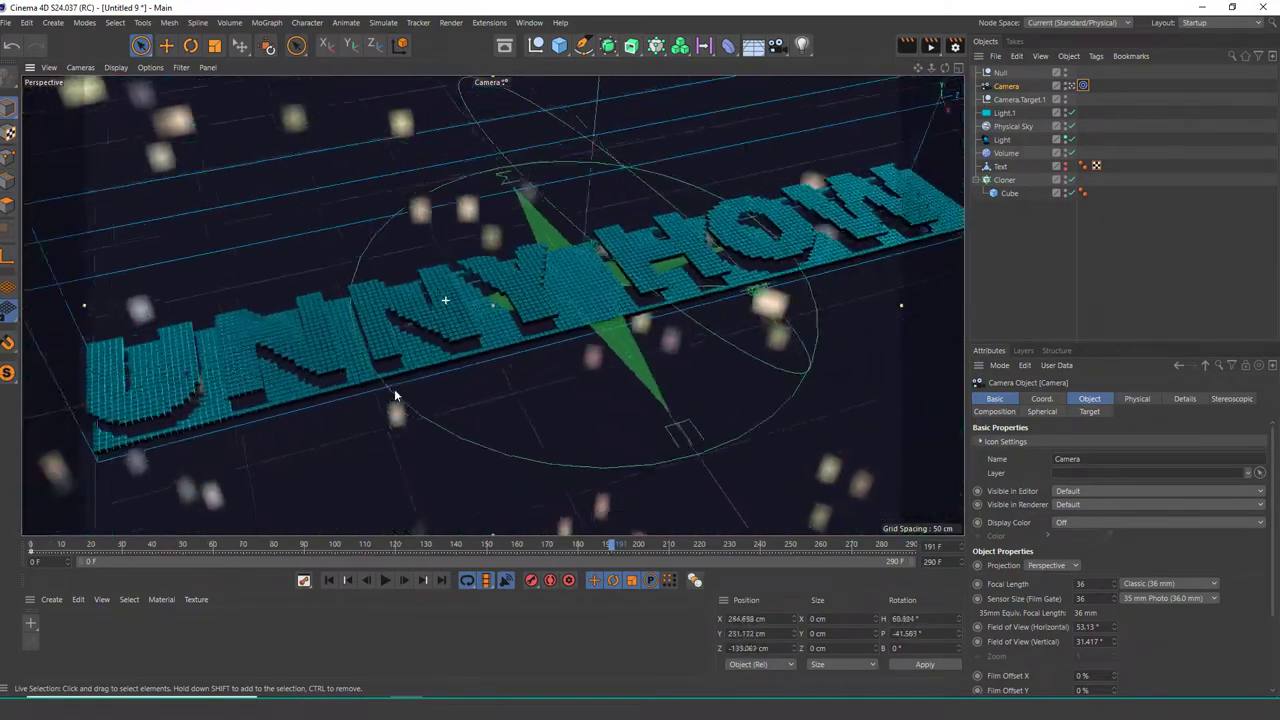
mouse_move(394, 388)
alt+mouse_down()
mouse_move(434, 378)
mouse_move(465, 400)
mouse_move(452, 487)
alt+mouse_up()
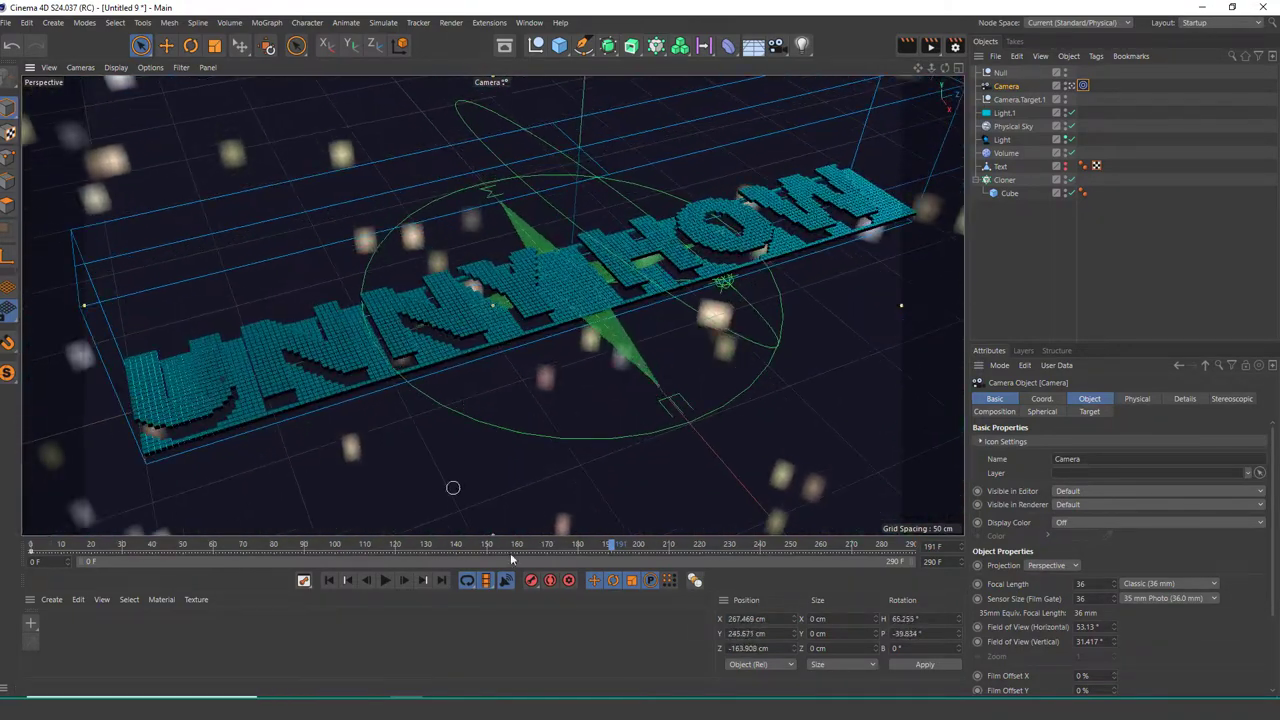
click(384, 581)
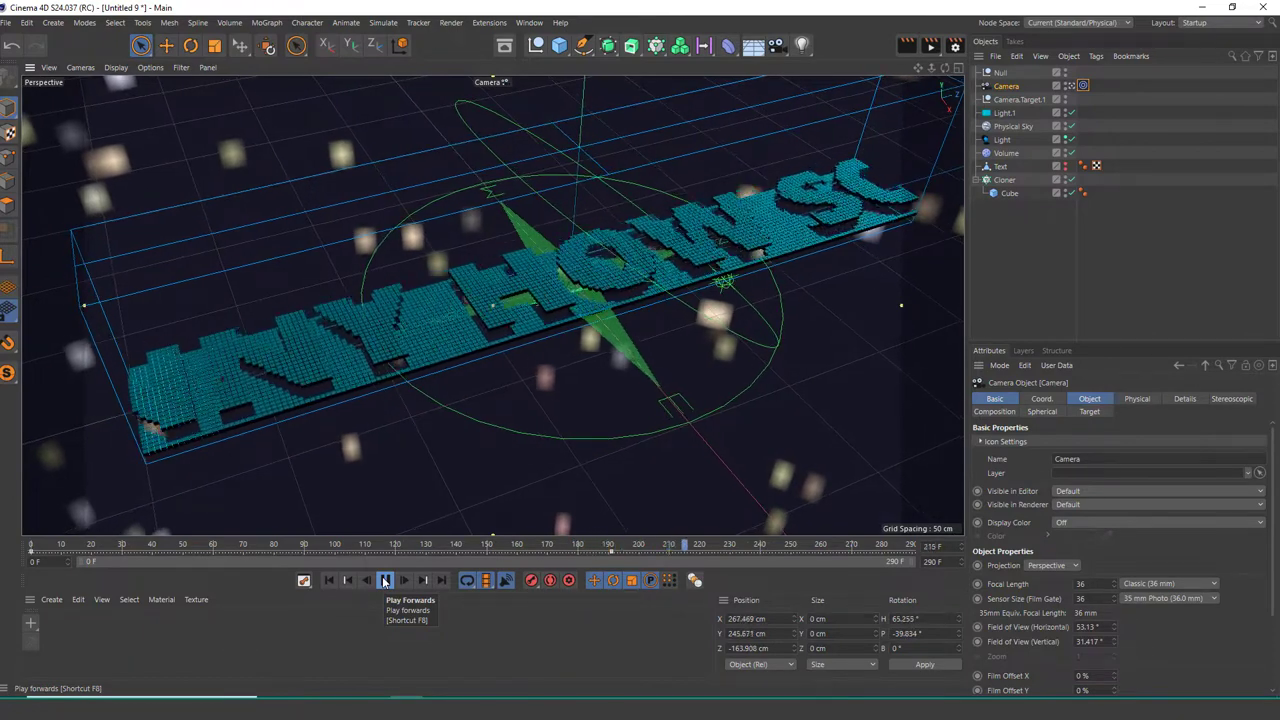
click(385, 580)
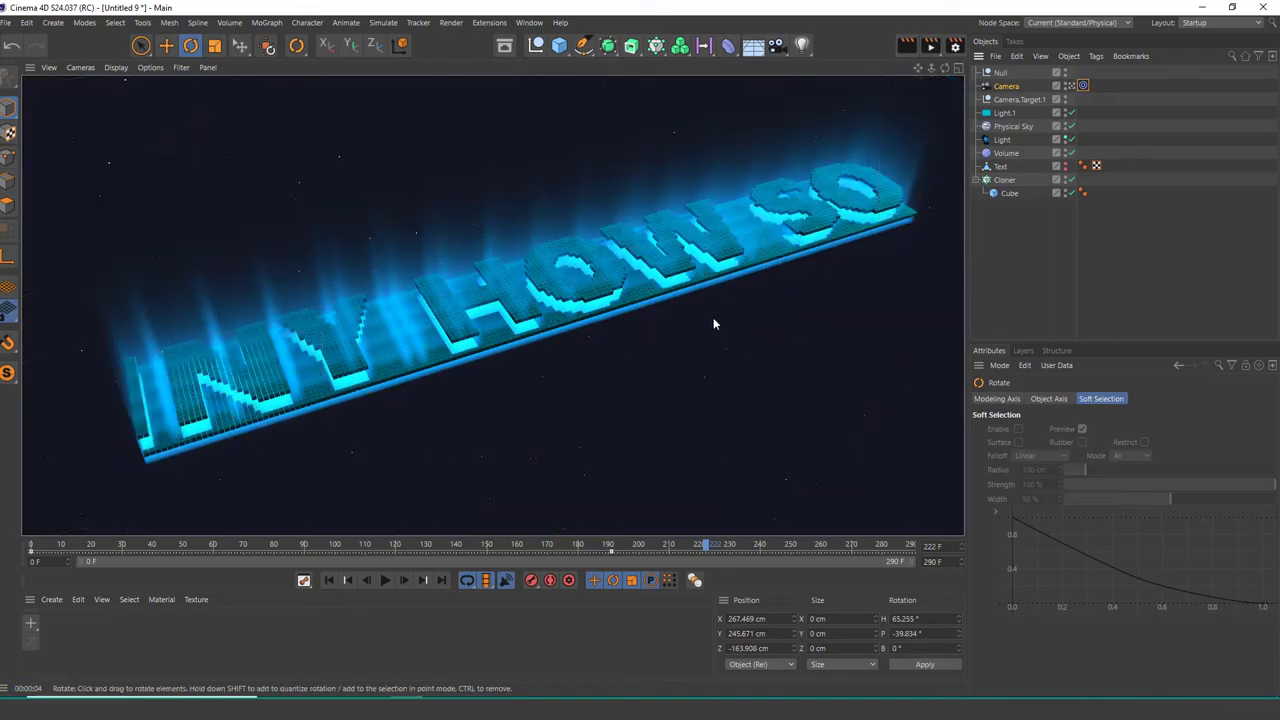
click(322, 589)
click(384, 580)
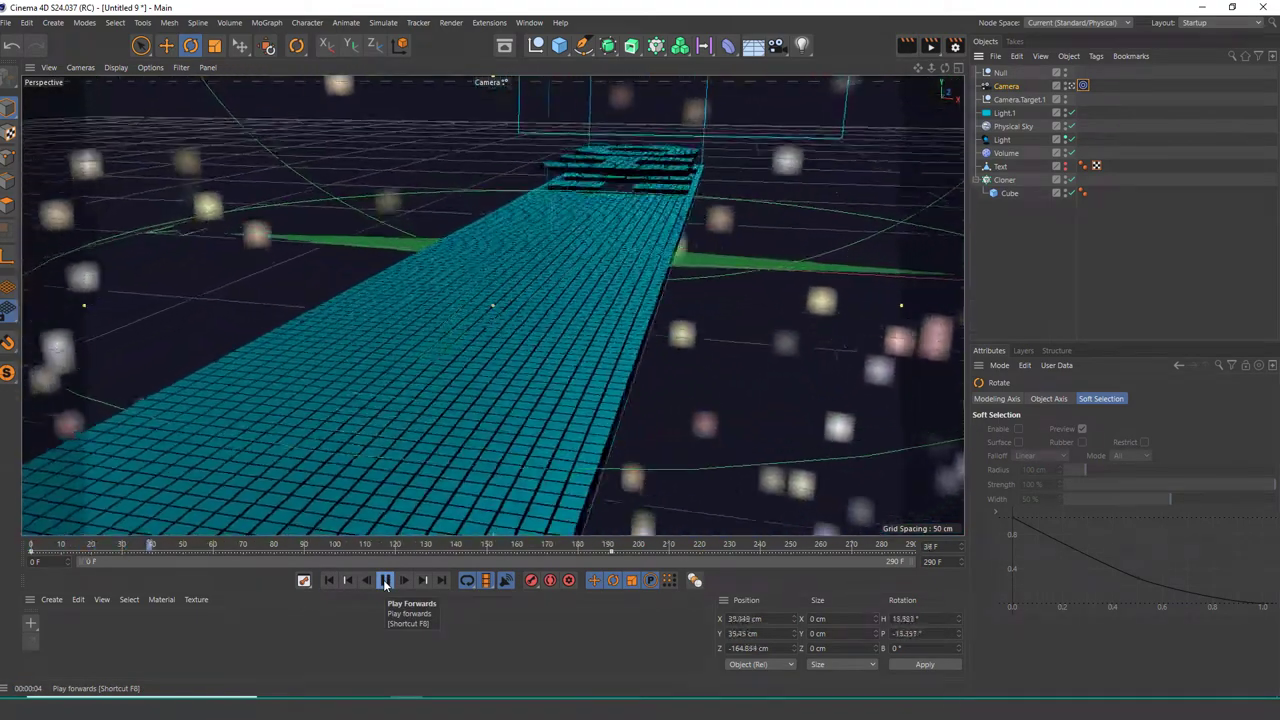
click(385, 581)
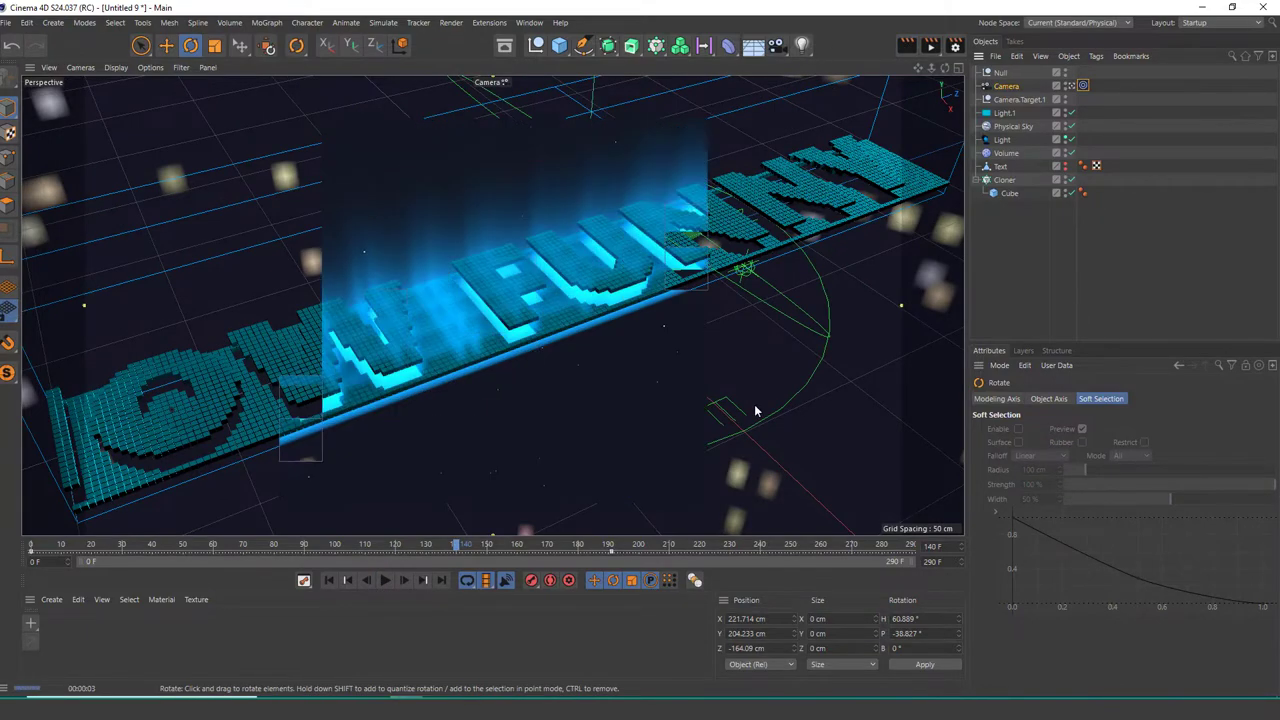
click(385, 581)
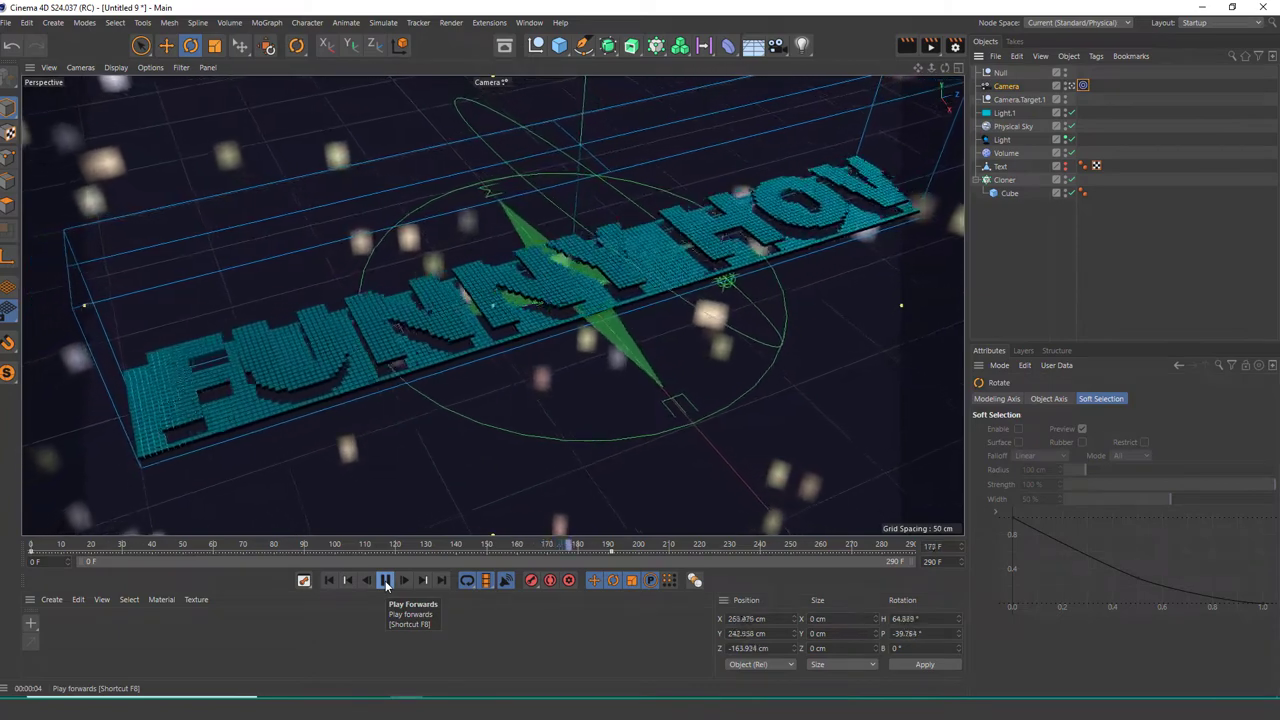
click(385, 581)
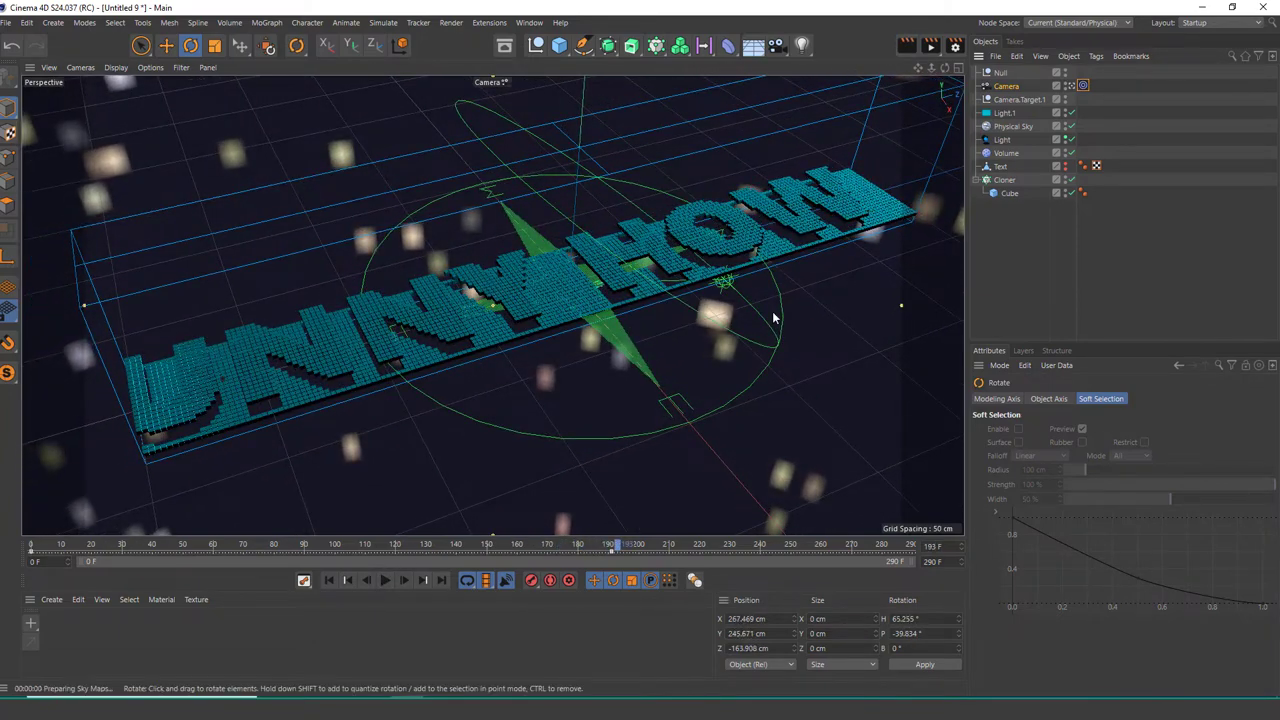
click(385, 581)
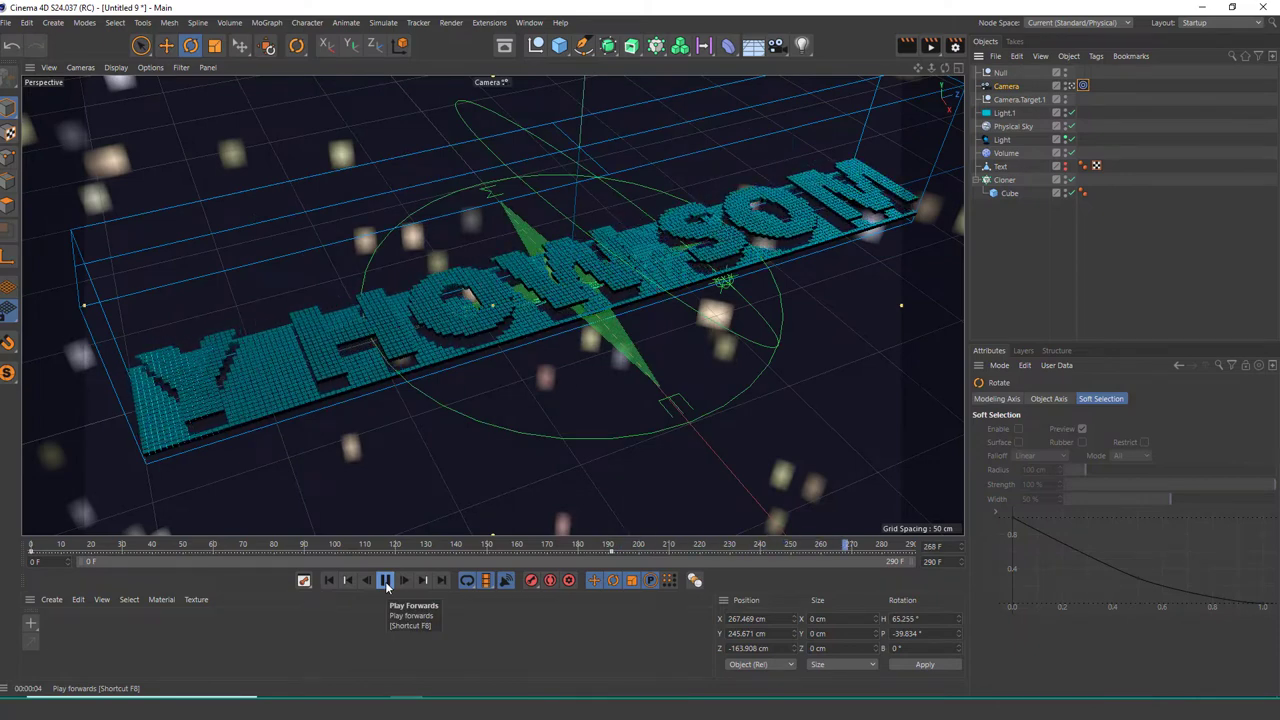
click(385, 581)
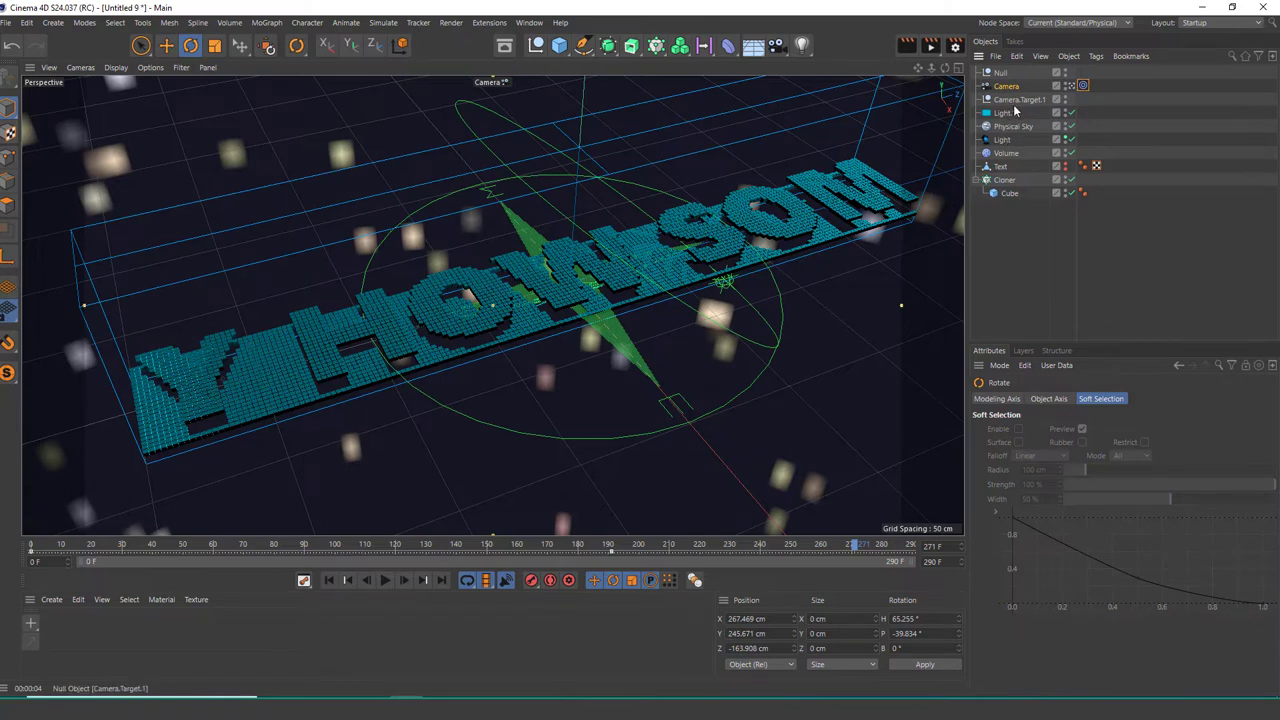
Step: Set the Text object's animation keys to Linear interpolation
click(1013, 153)
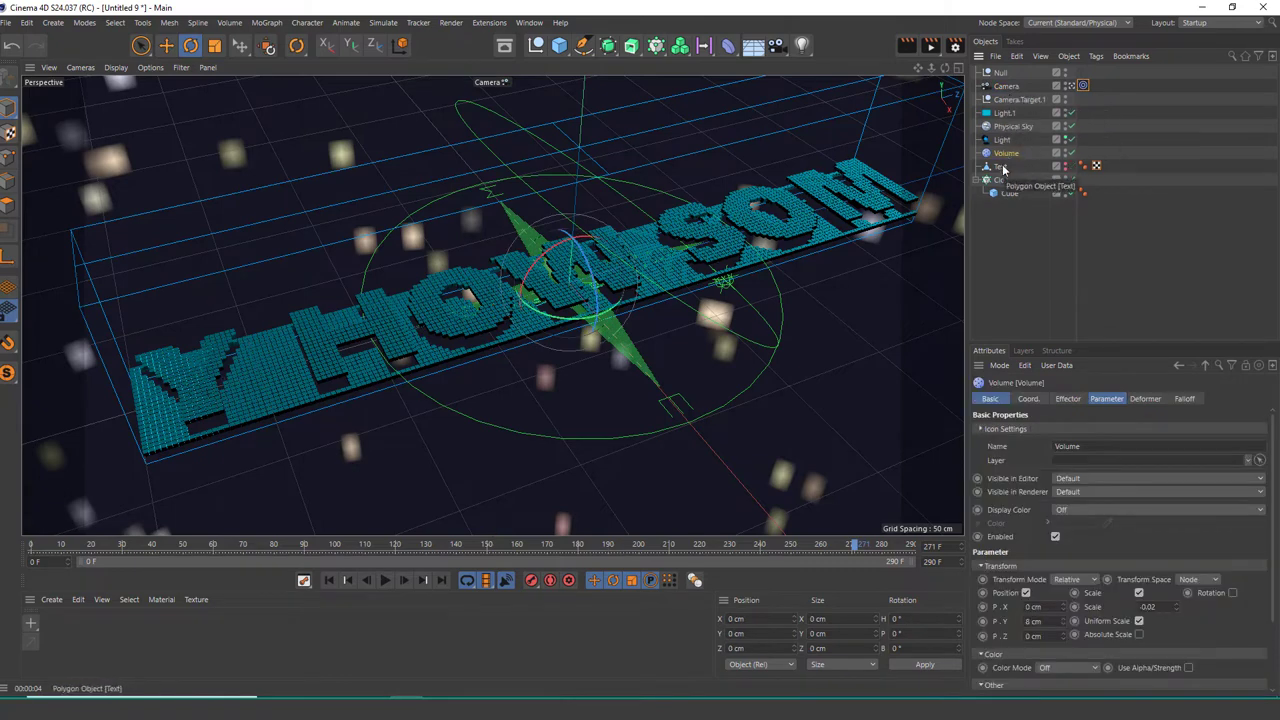
drag(1003, 170, 1001, 167)
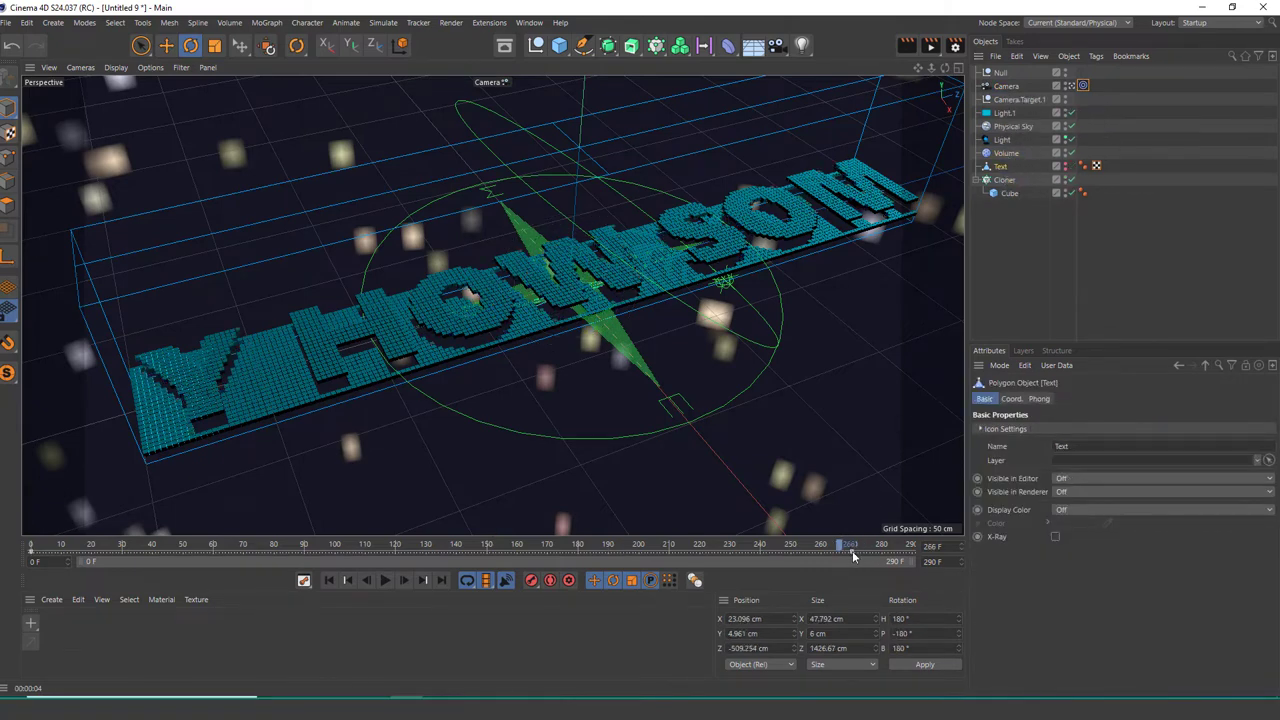
click(852, 553)
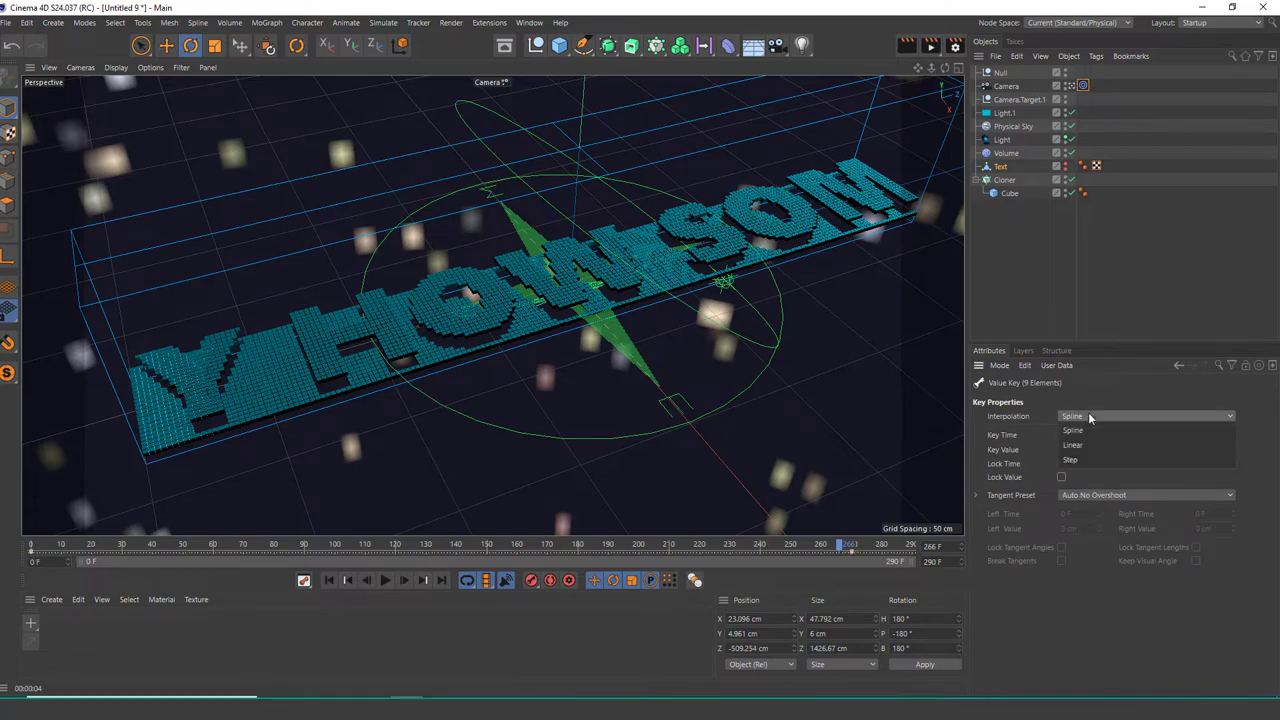
click(1078, 444)
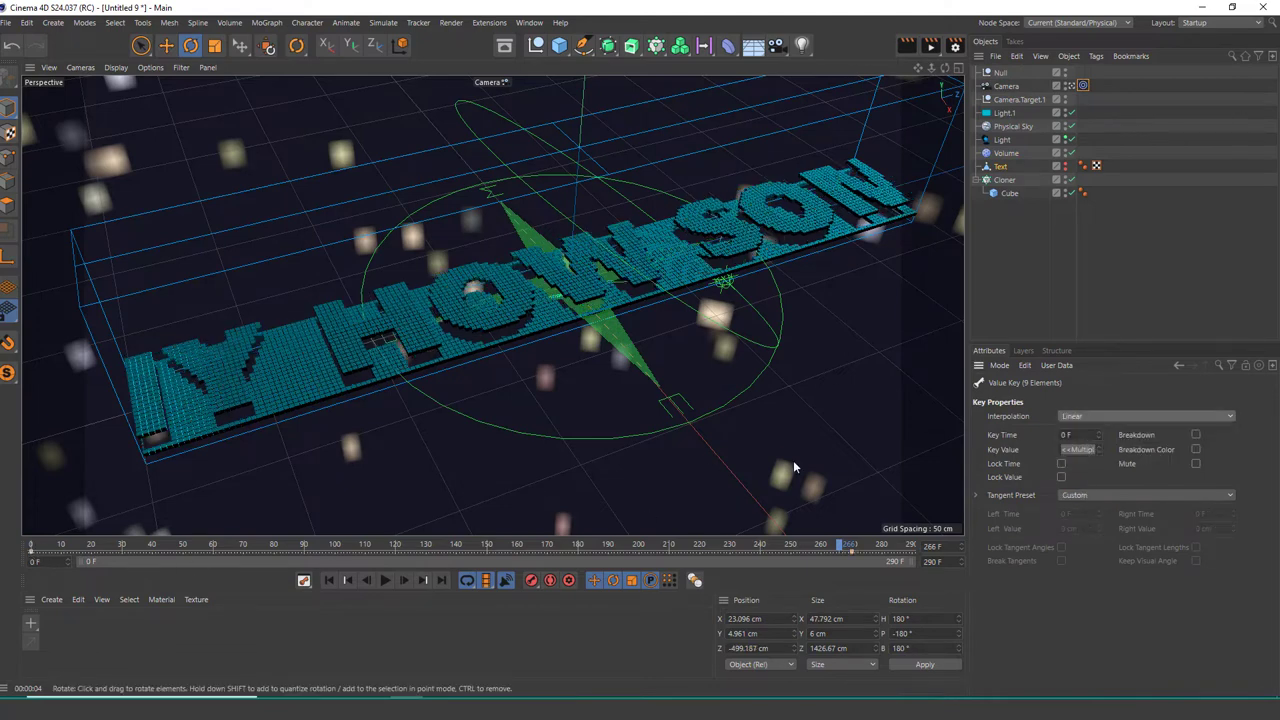
Step: Play the animation to check the letters now slide at constant speed
click(385, 583)
click(688, 180)
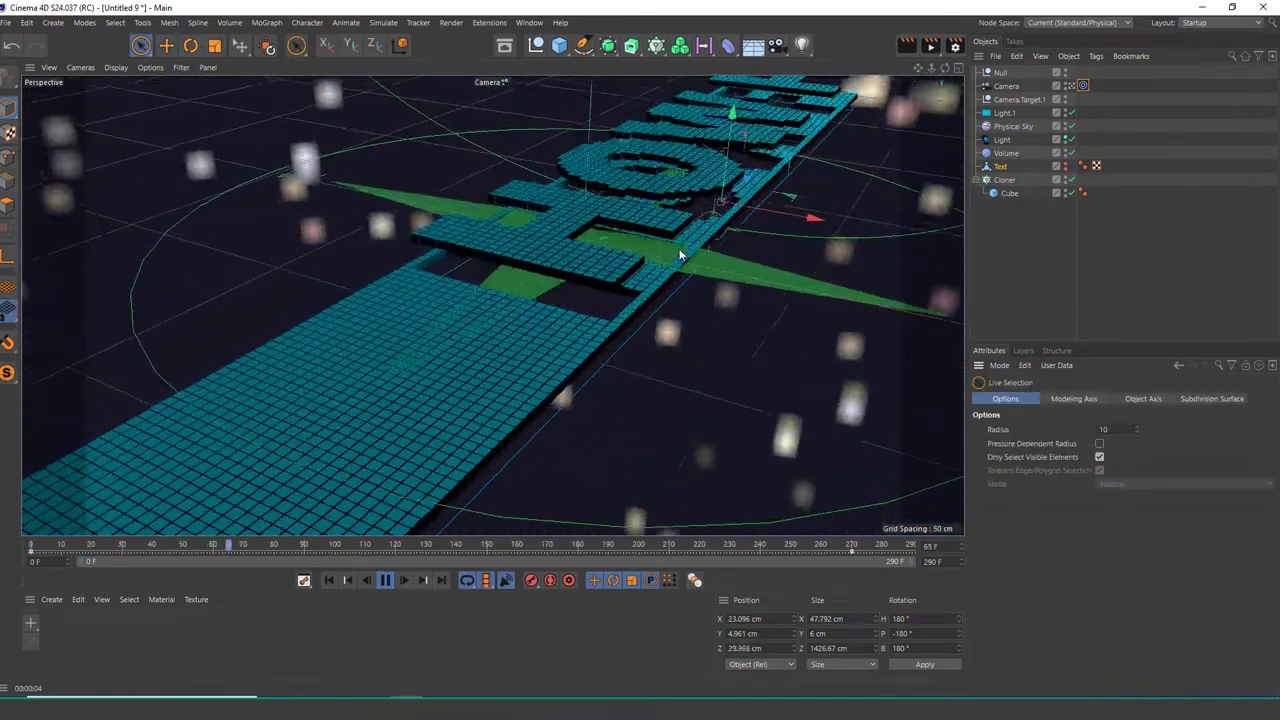
key(F8)
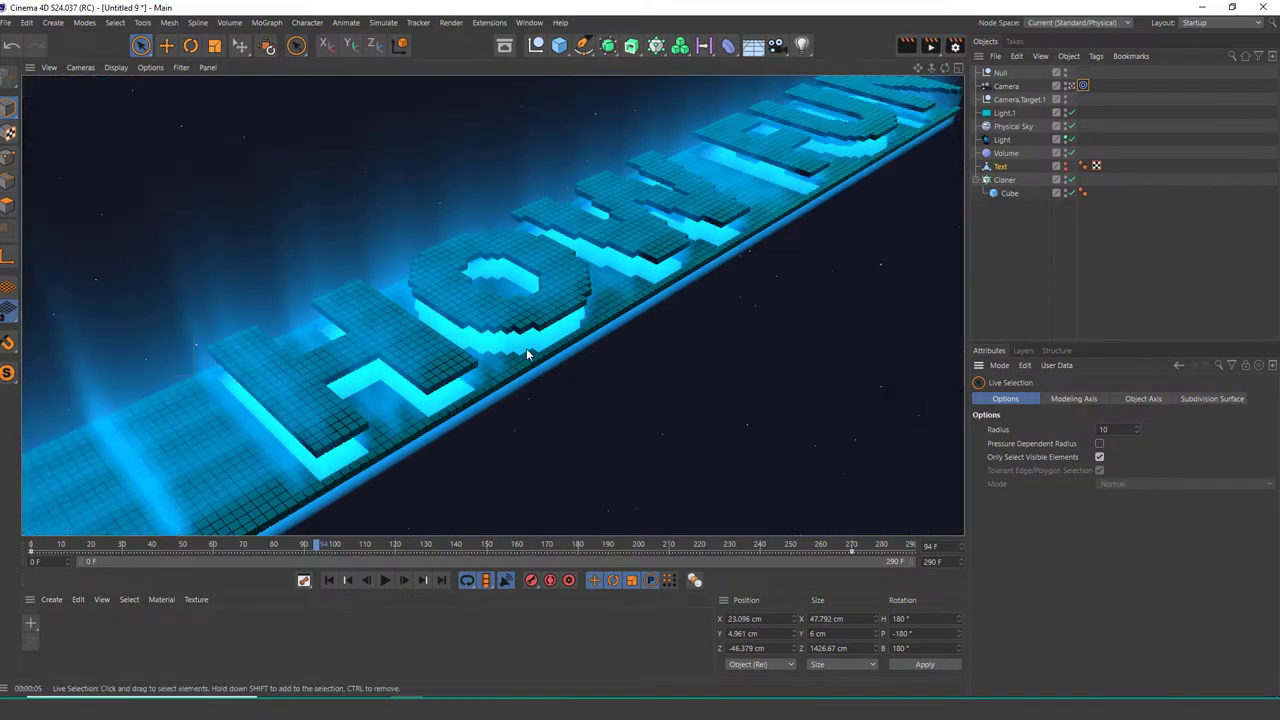
click(384, 580)
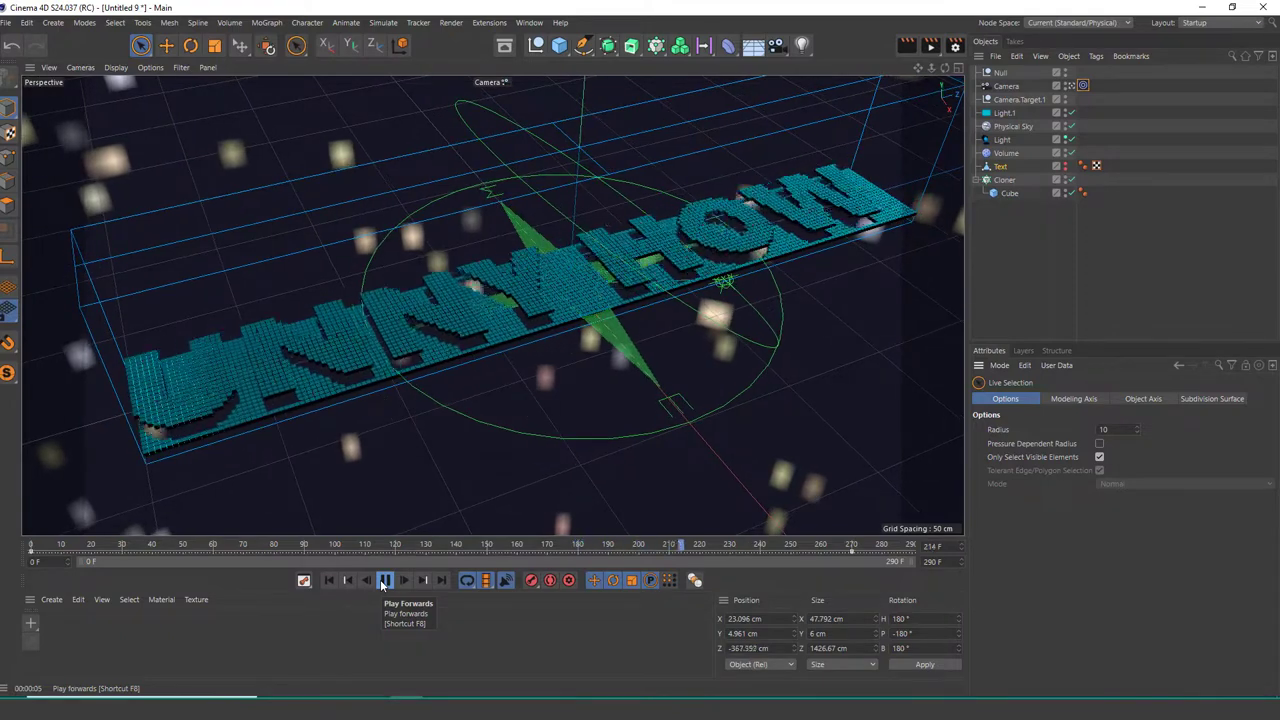
click(1006, 86)
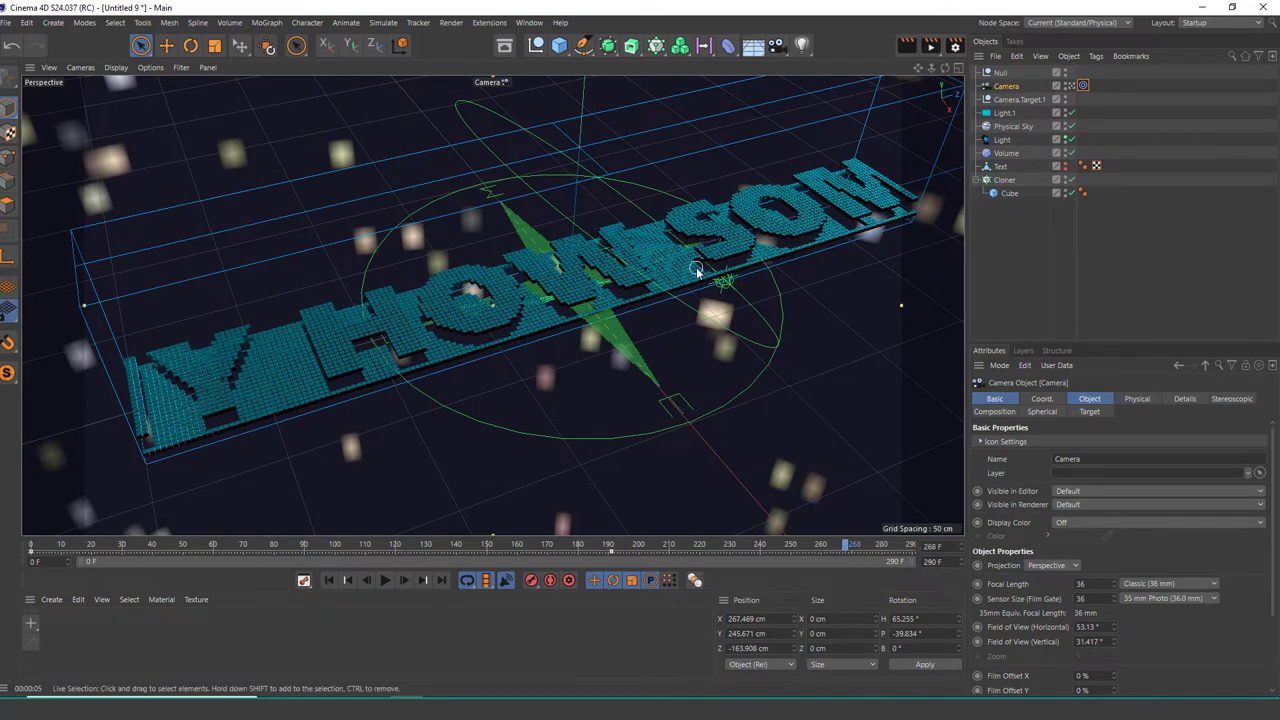
Step: Move the camera-target Null forward along Z and preview the camera move from frame 0
alt+drag(697, 272, 653, 270)
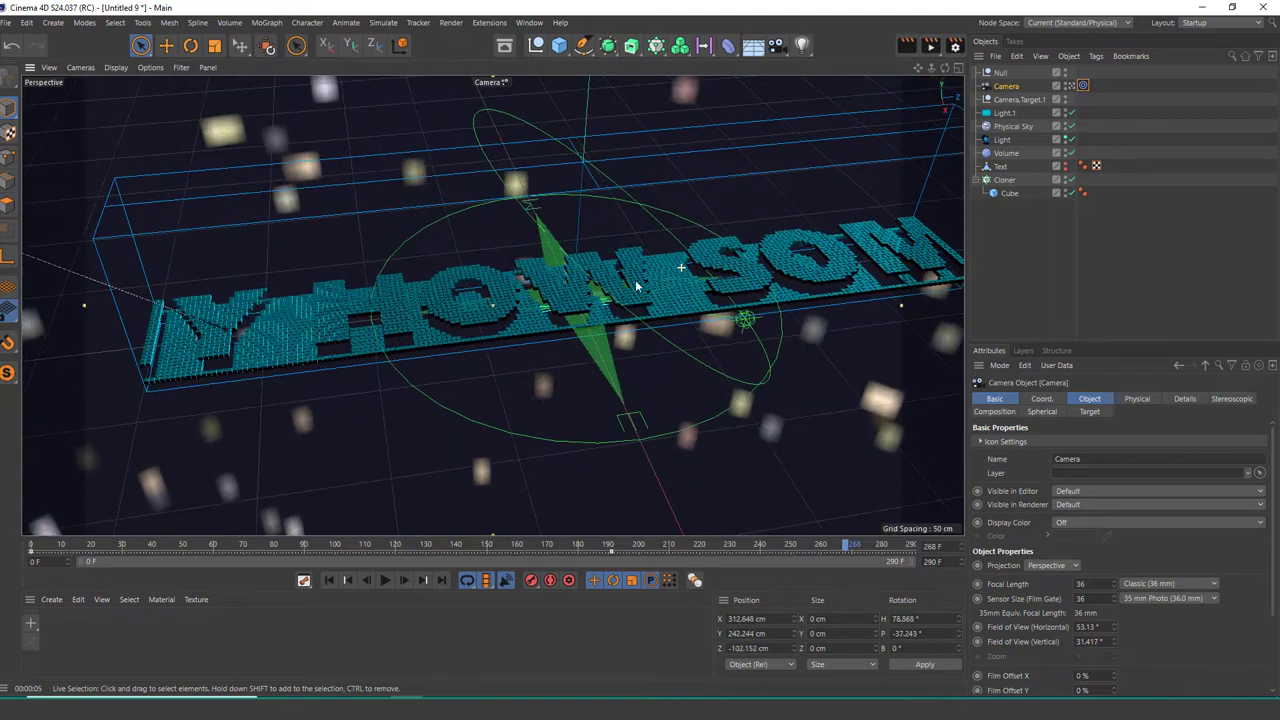
click(1000, 72)
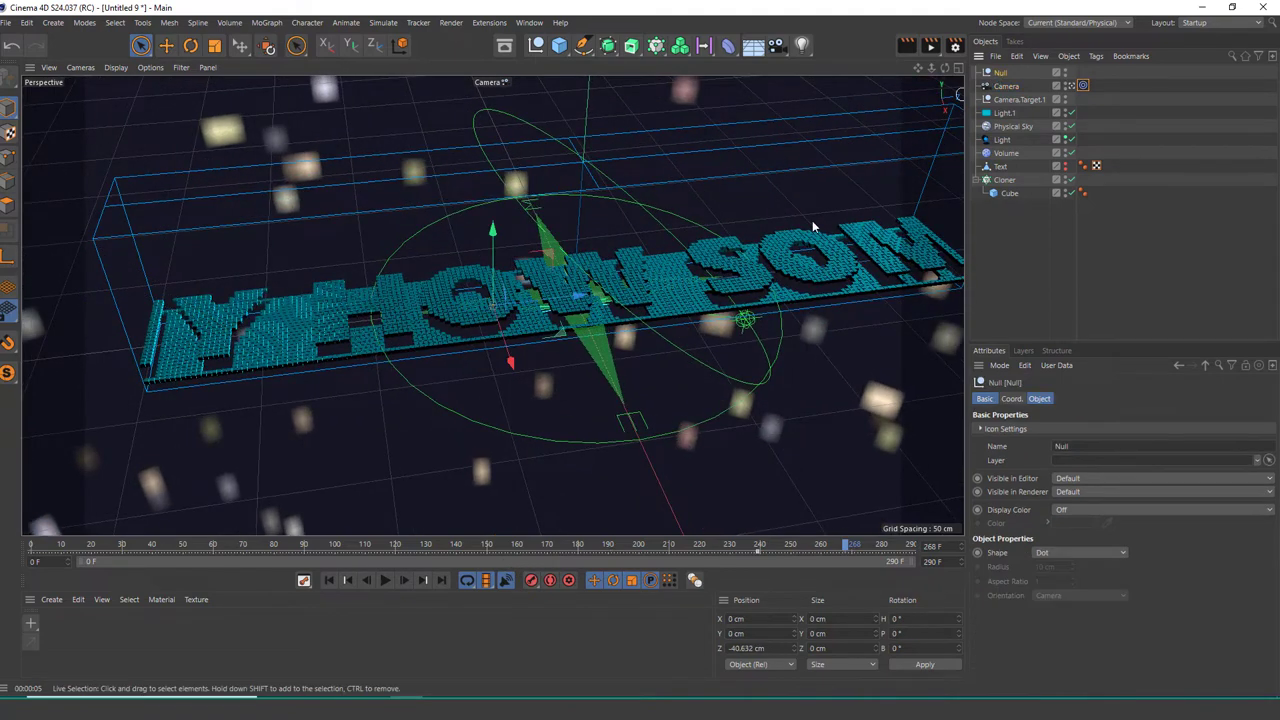
drag(590, 292, 505, 450)
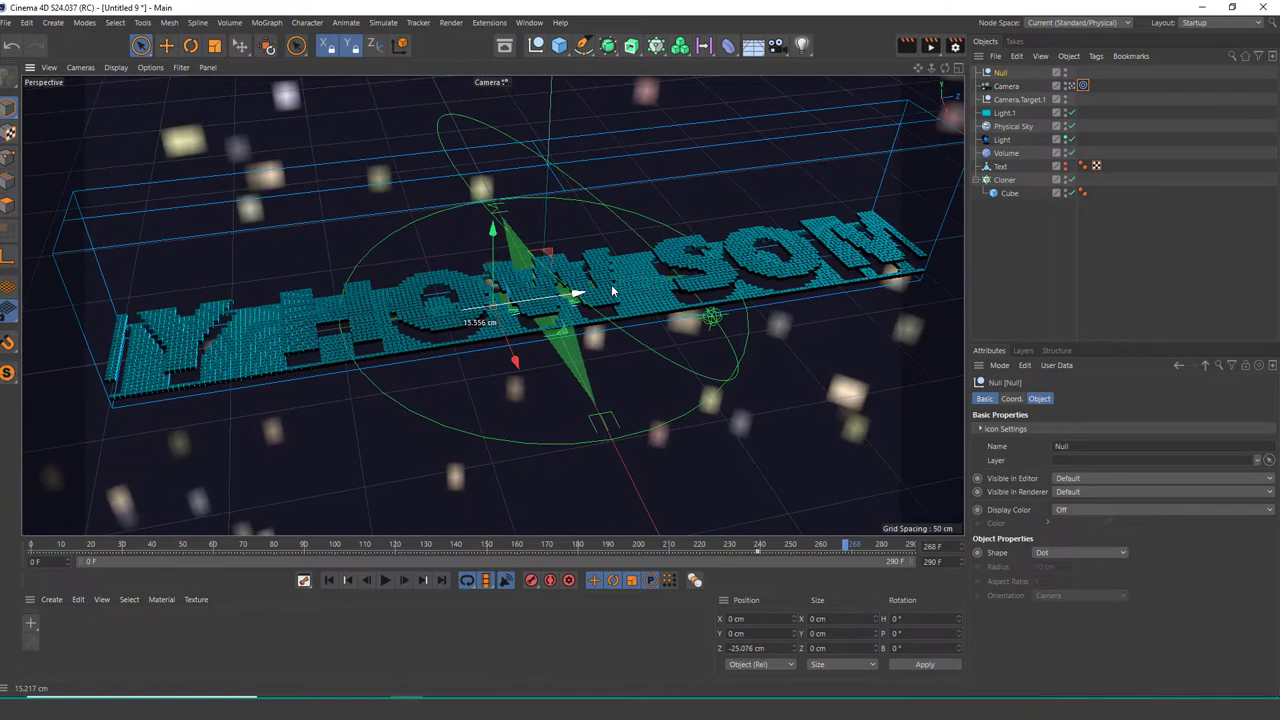
click(382, 582)
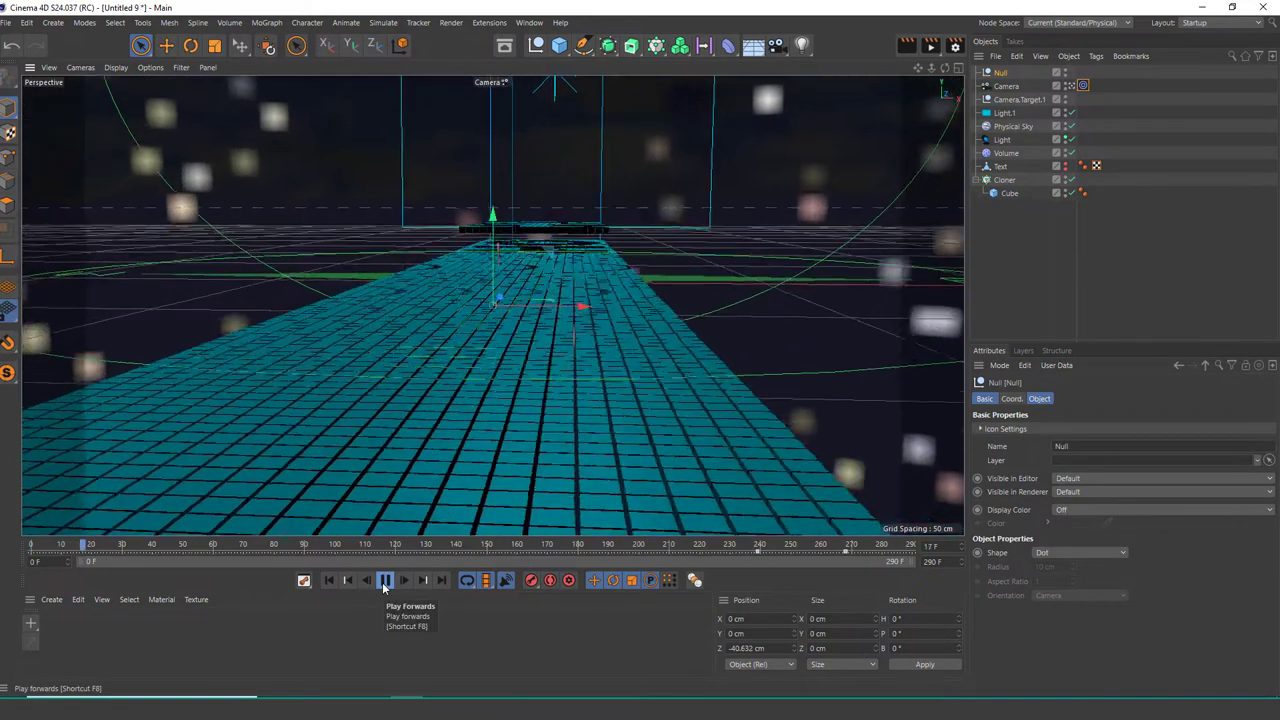
click(383, 582)
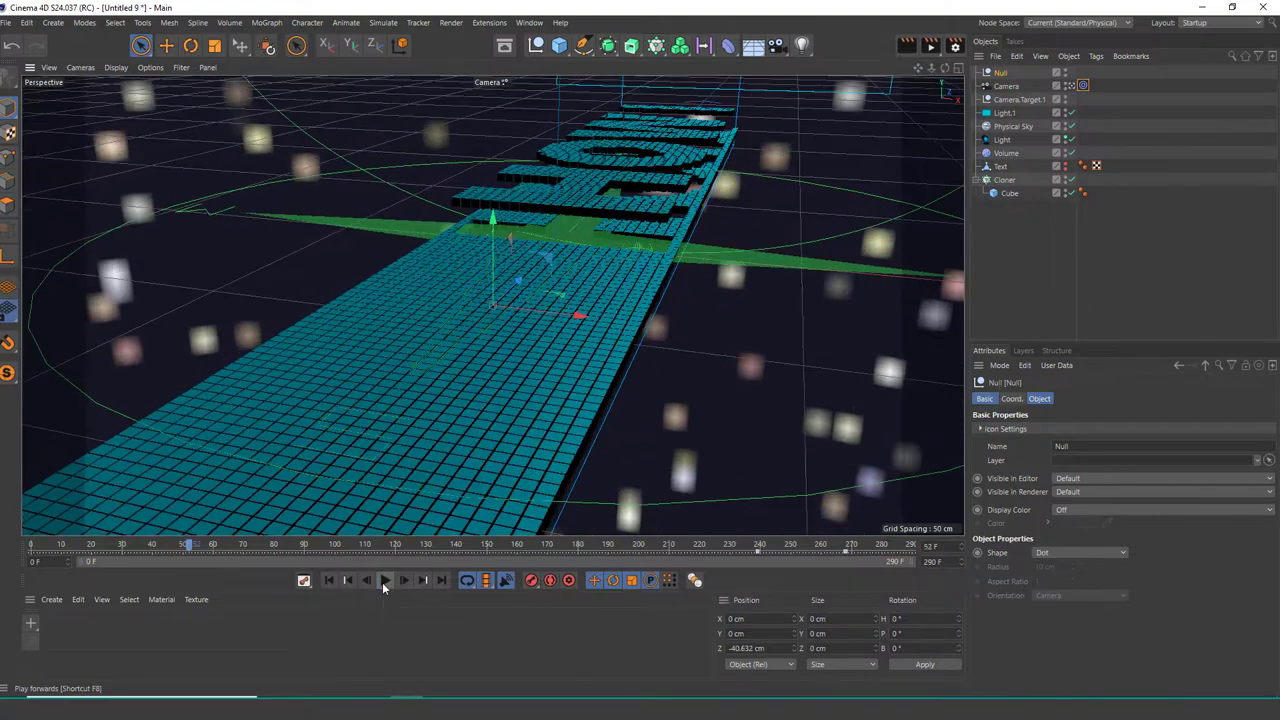
key(shift+f)
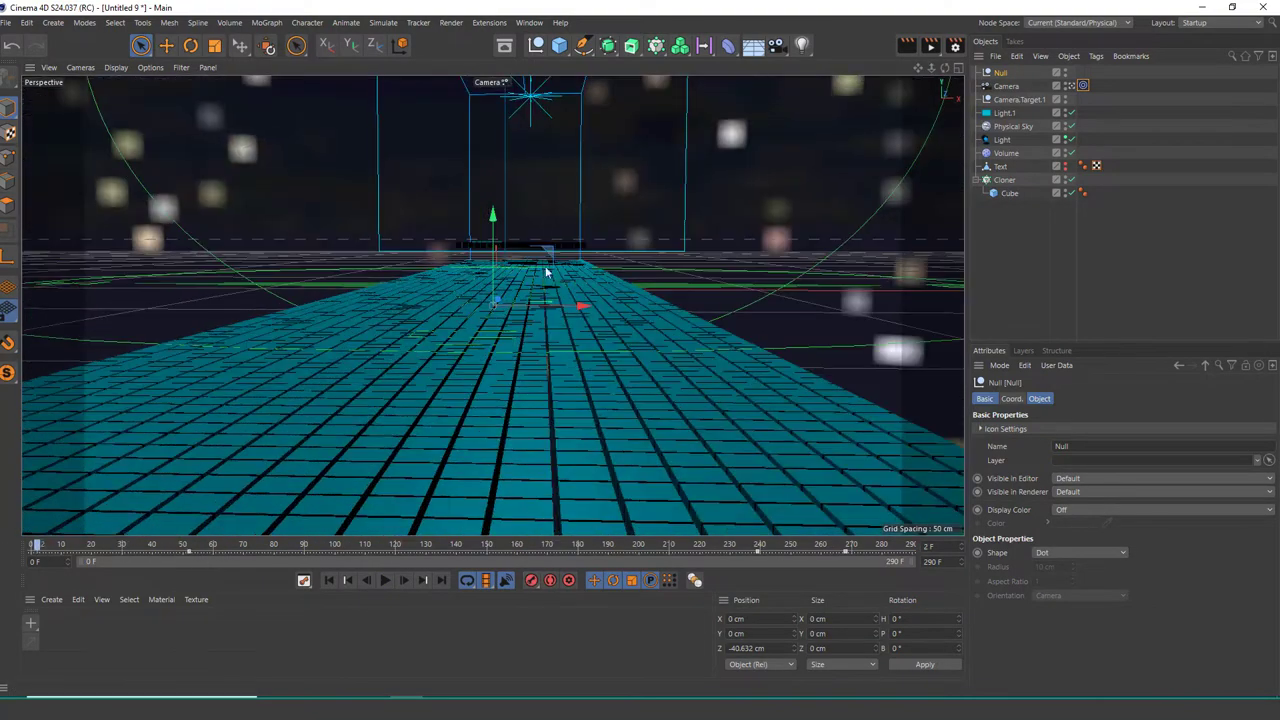
Step: Push the Null further forward along Z to 142.653 cm in the head-on view
mouse_move(532, 220)
alt+mouse_down()
mouse_move(602, 150)
mouse_move(660, 207)
mouse_move(696, 205)
mouse_move(673, 183)
alt+mouse_up()
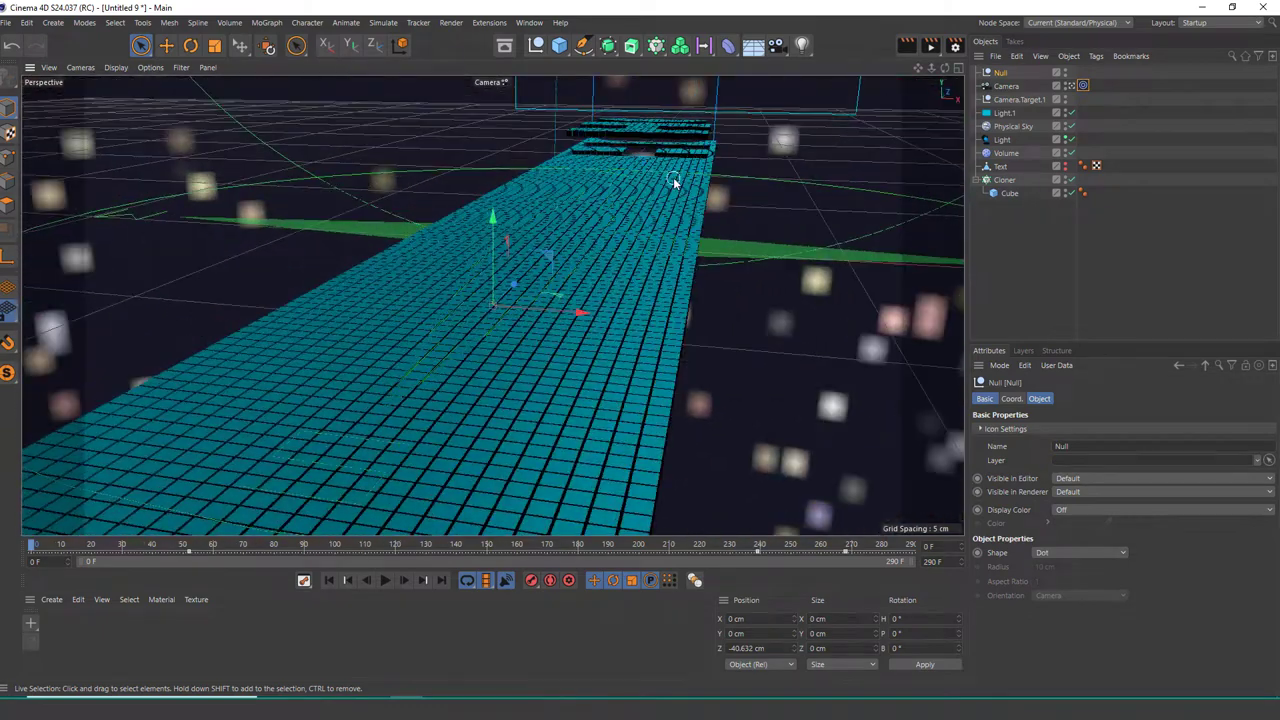
key(ctrl+shift+z)
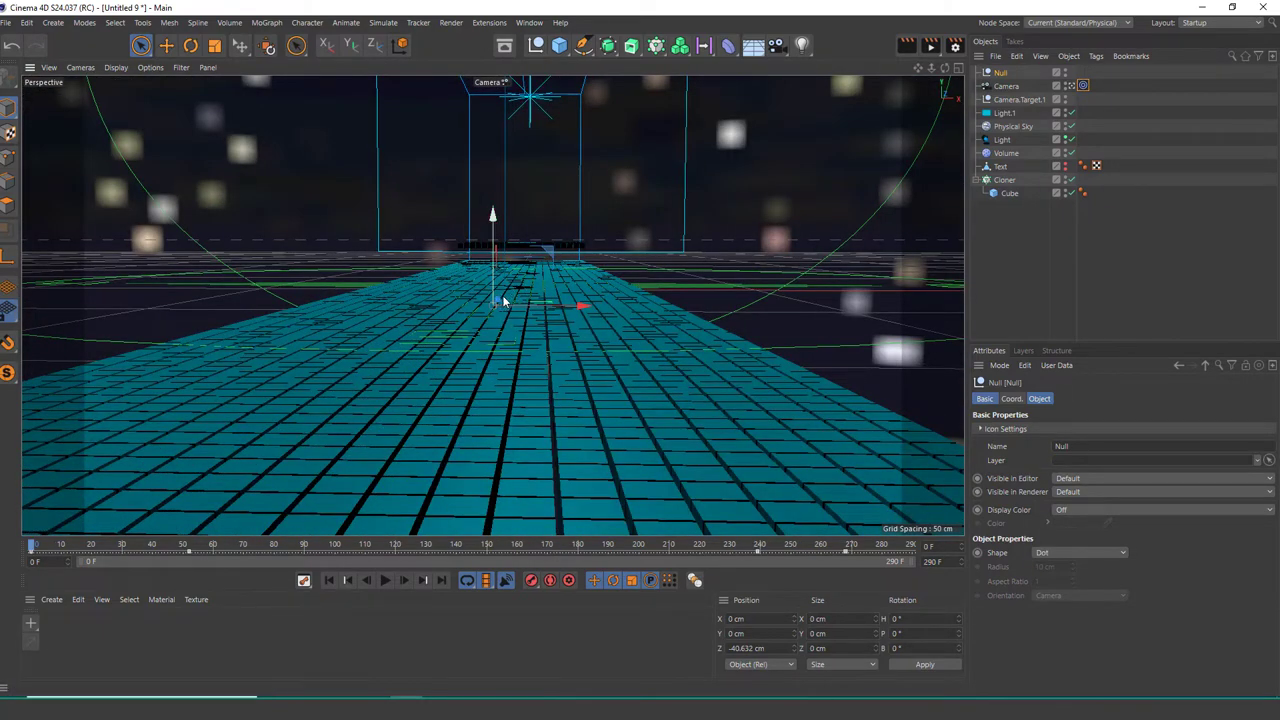
drag(502, 295, 557, 231)
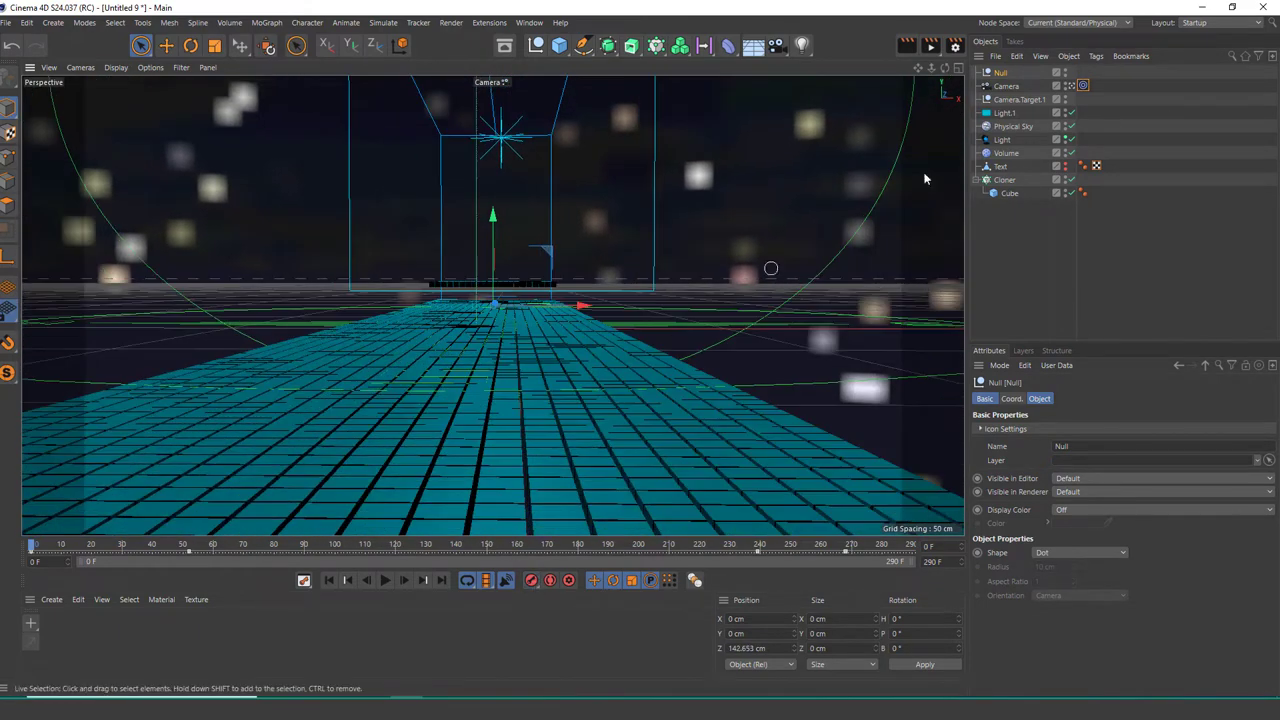
Step: Scrub and replay the camera animation from frame 0 to review the current move
click(1006, 87)
drag(45, 548, 133, 548)
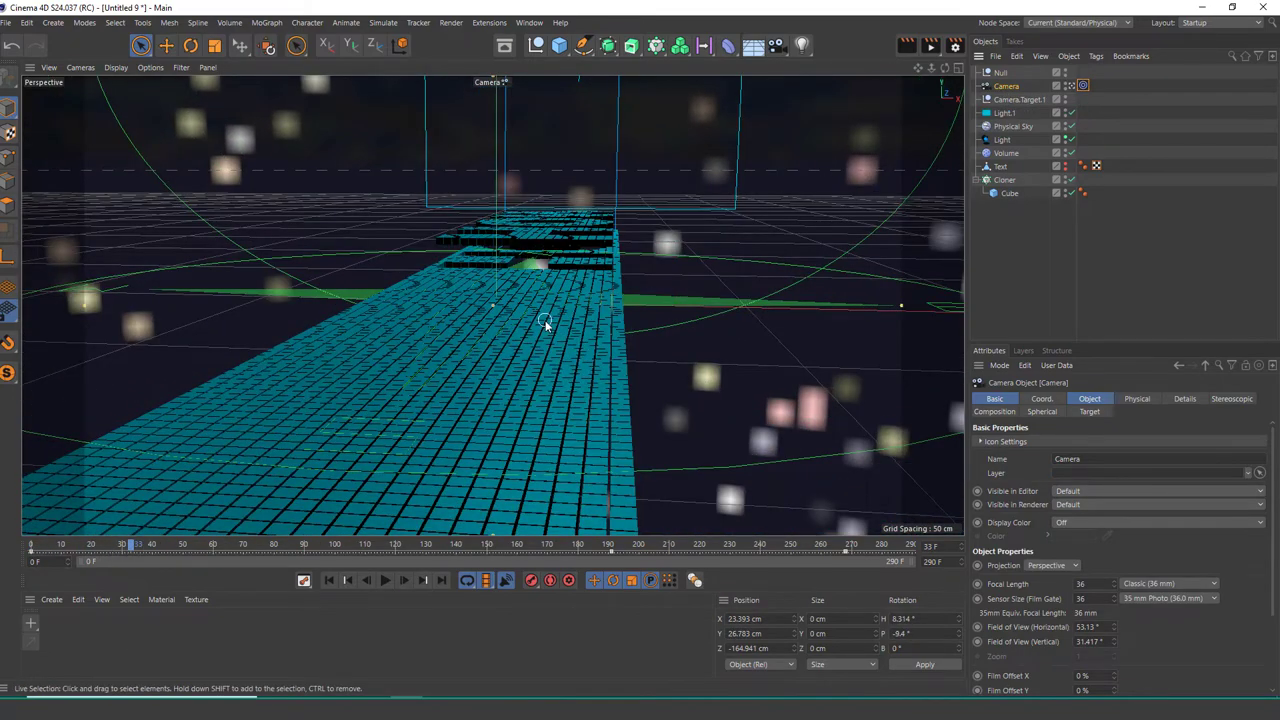
drag(133, 548, 26, 548)
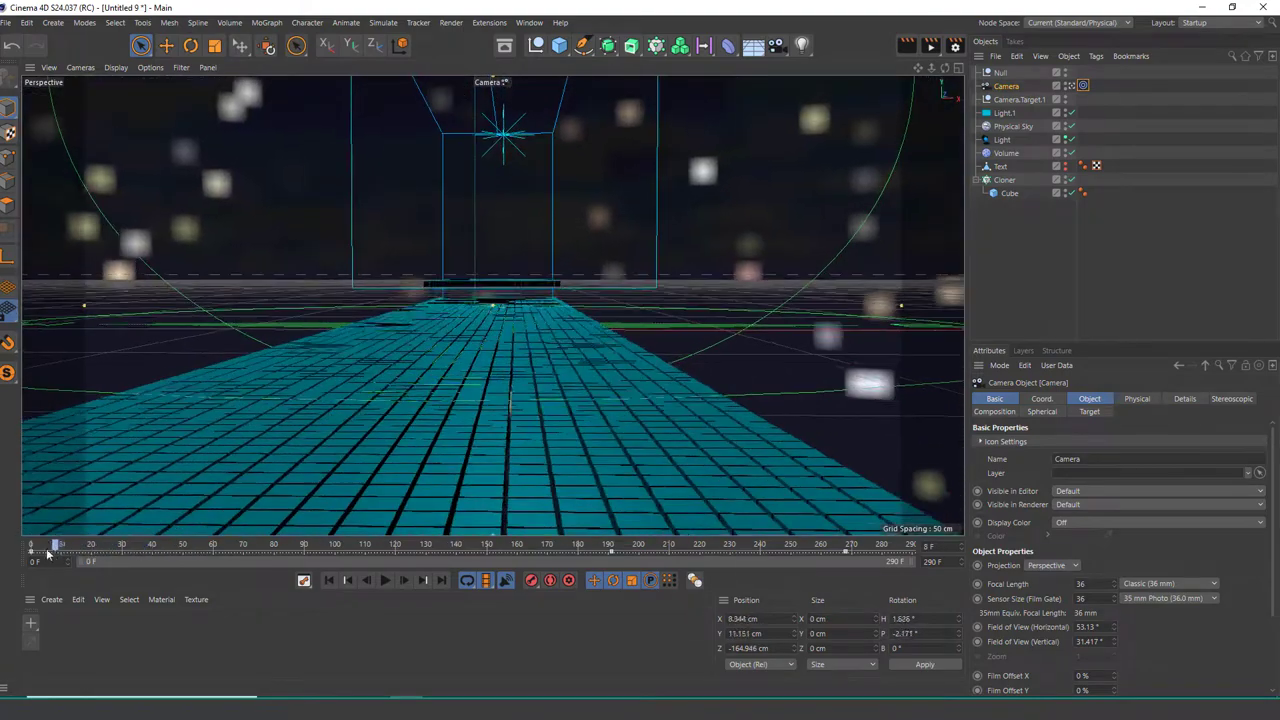
alt+right_drag(474, 289, 580, 106)
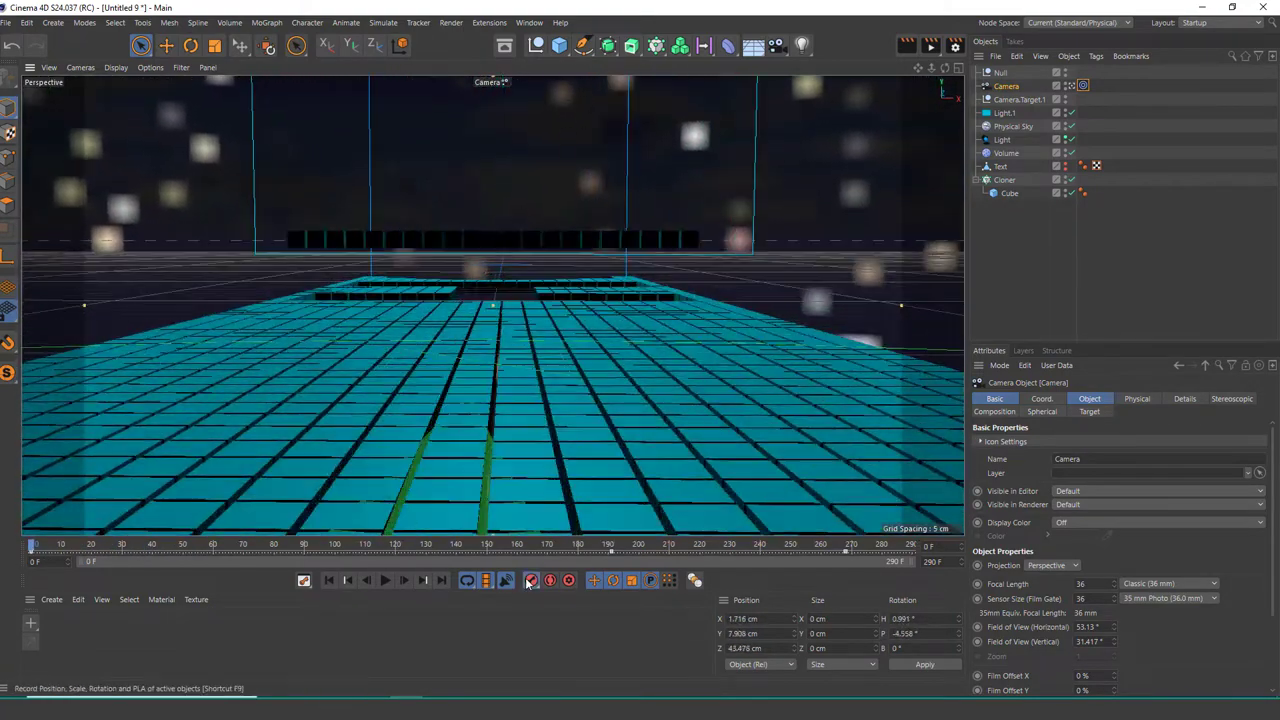
click(383, 581)
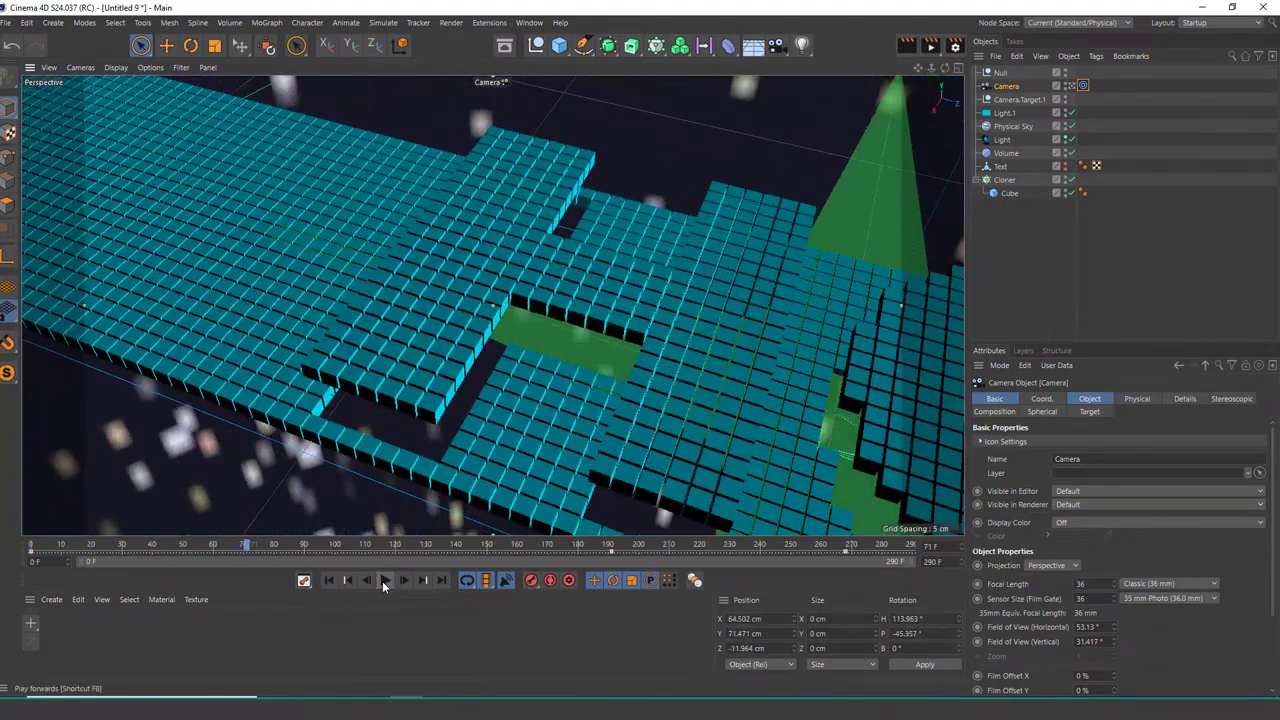
click(382, 581)
drag(157, 552, 31, 552)
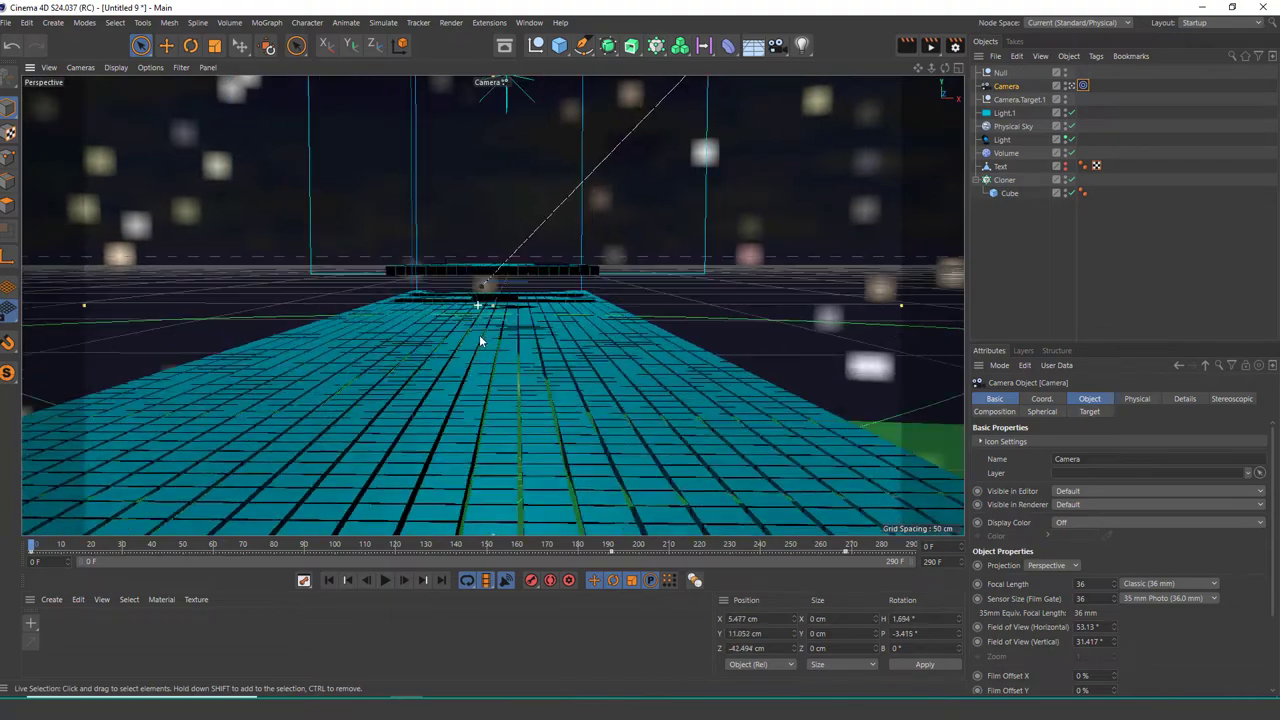
click(385, 581)
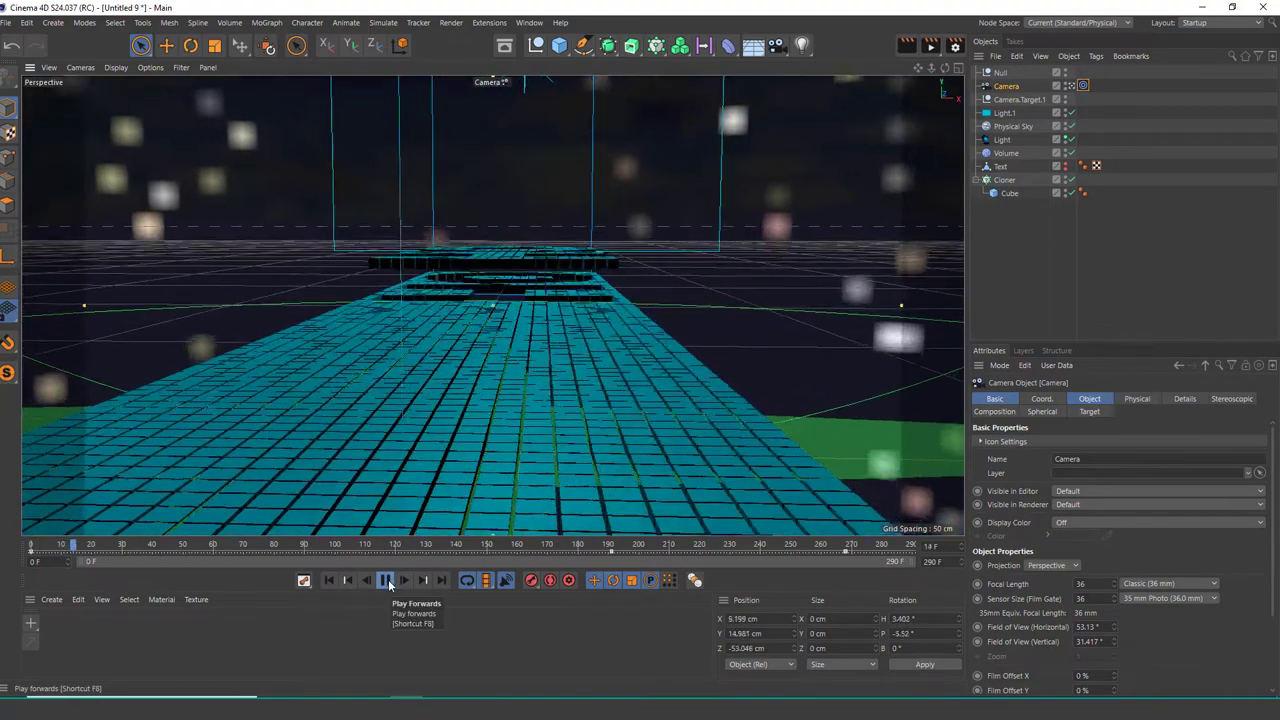
click(385, 581)
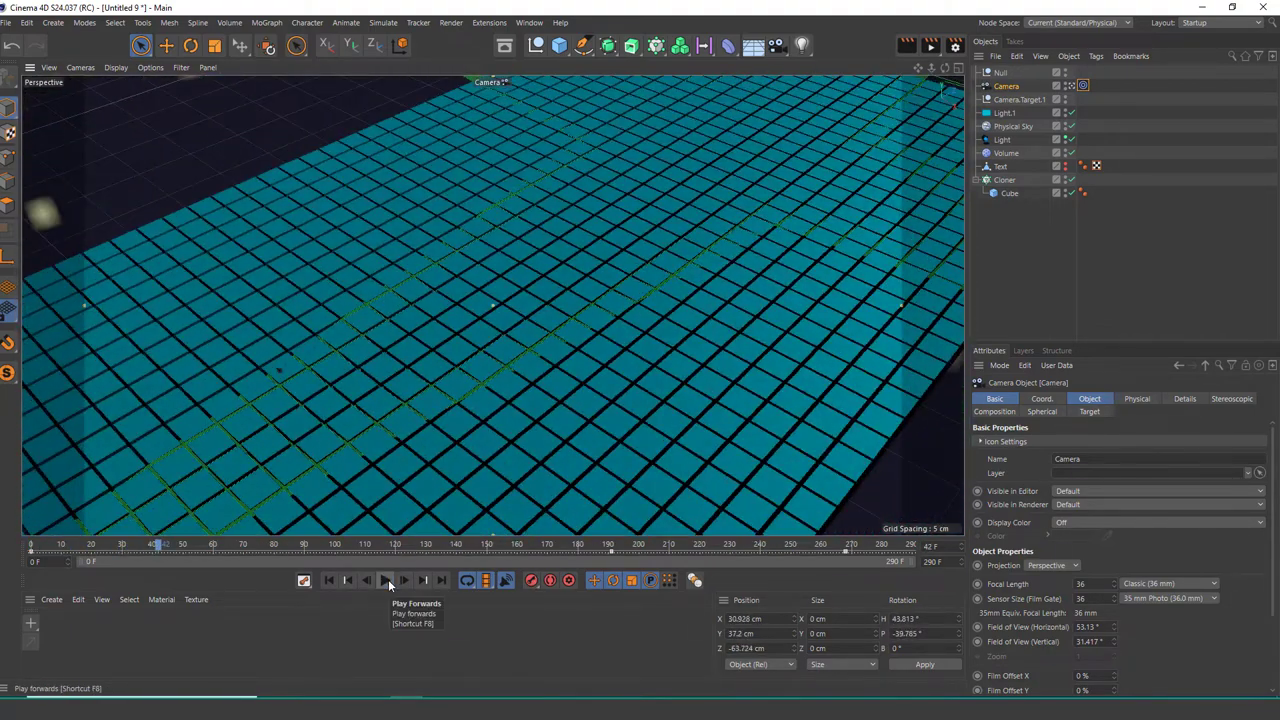
Step: Move the Null further along Z to reveal the cube text and replay from the start
click(721, 232)
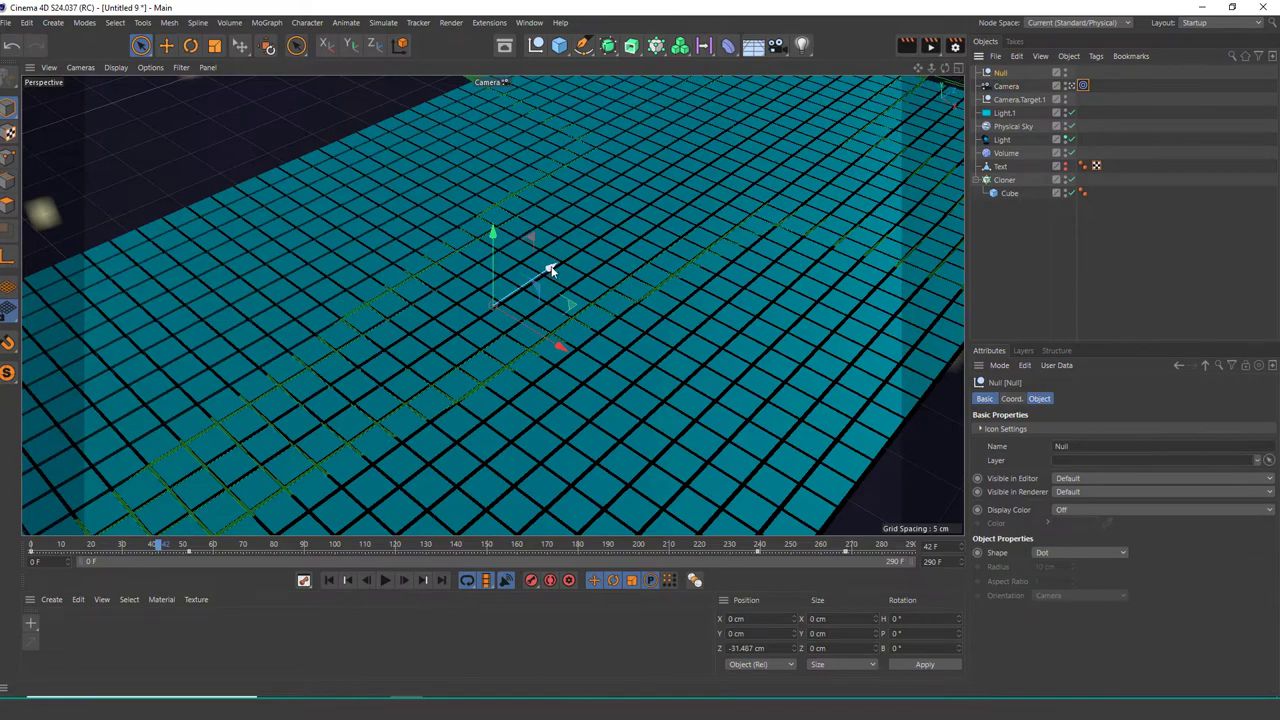
drag(549, 270, 533, 556)
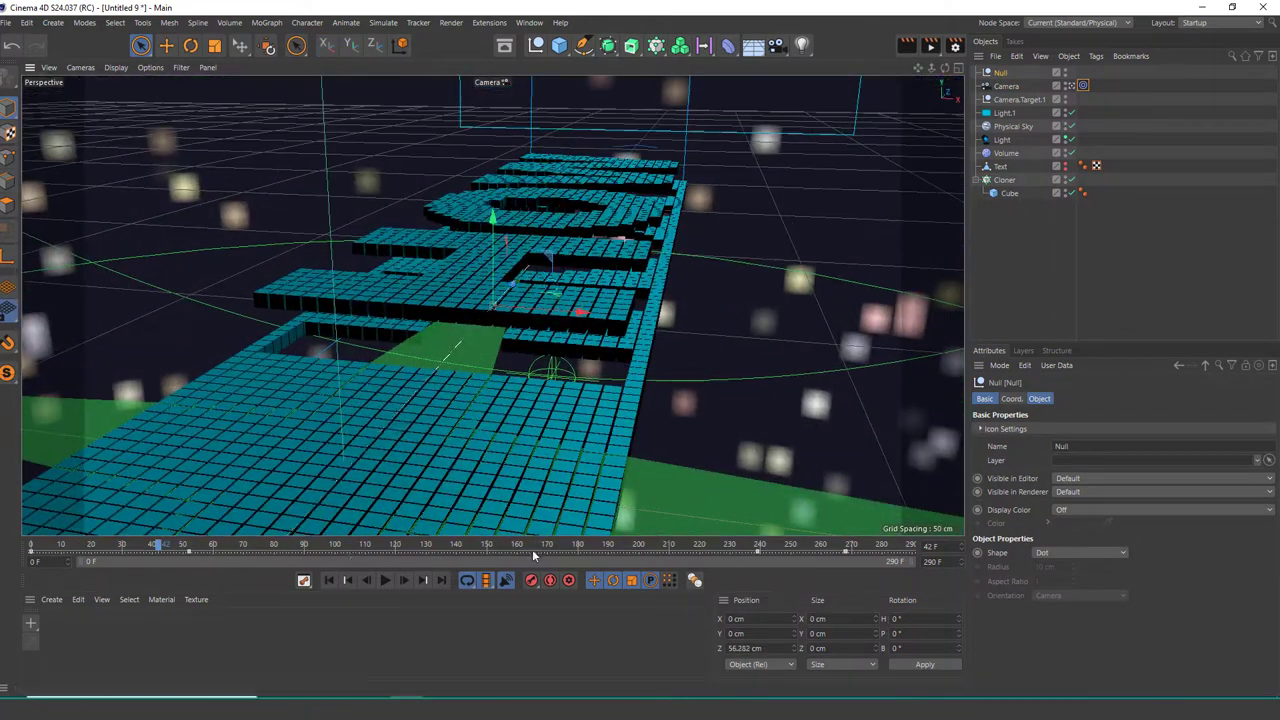
click(386, 581)
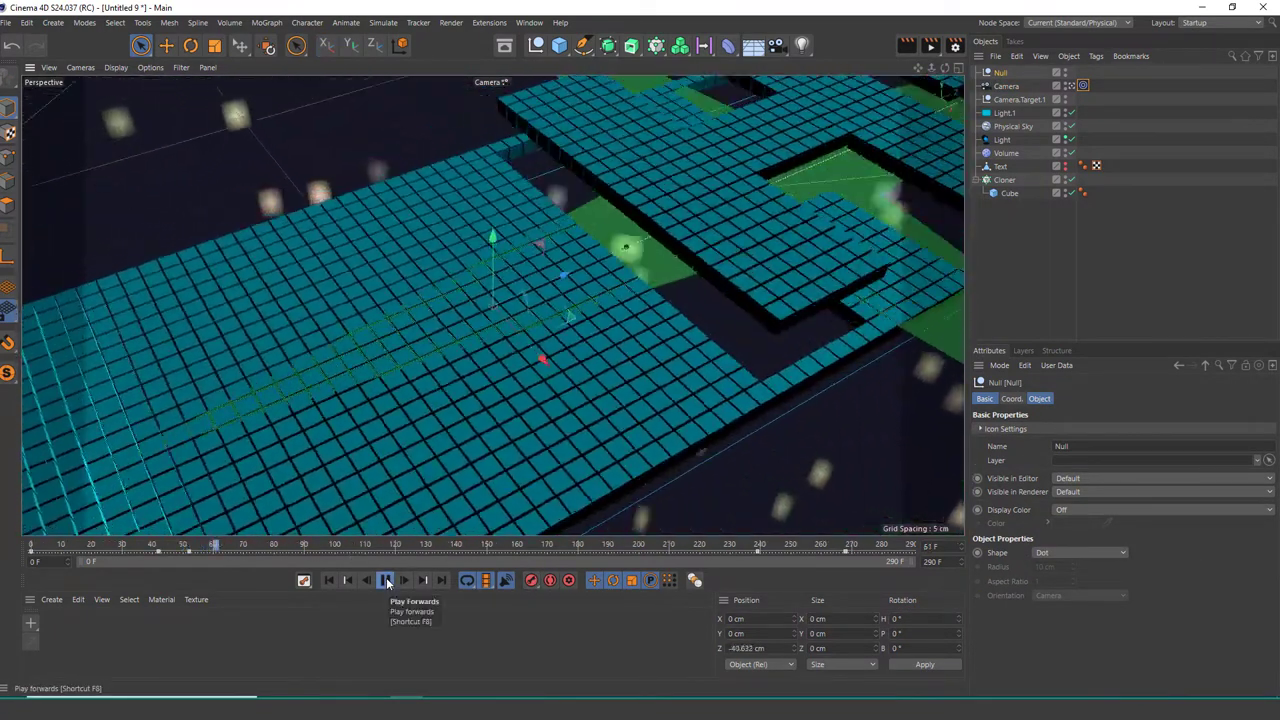
click(190, 553)
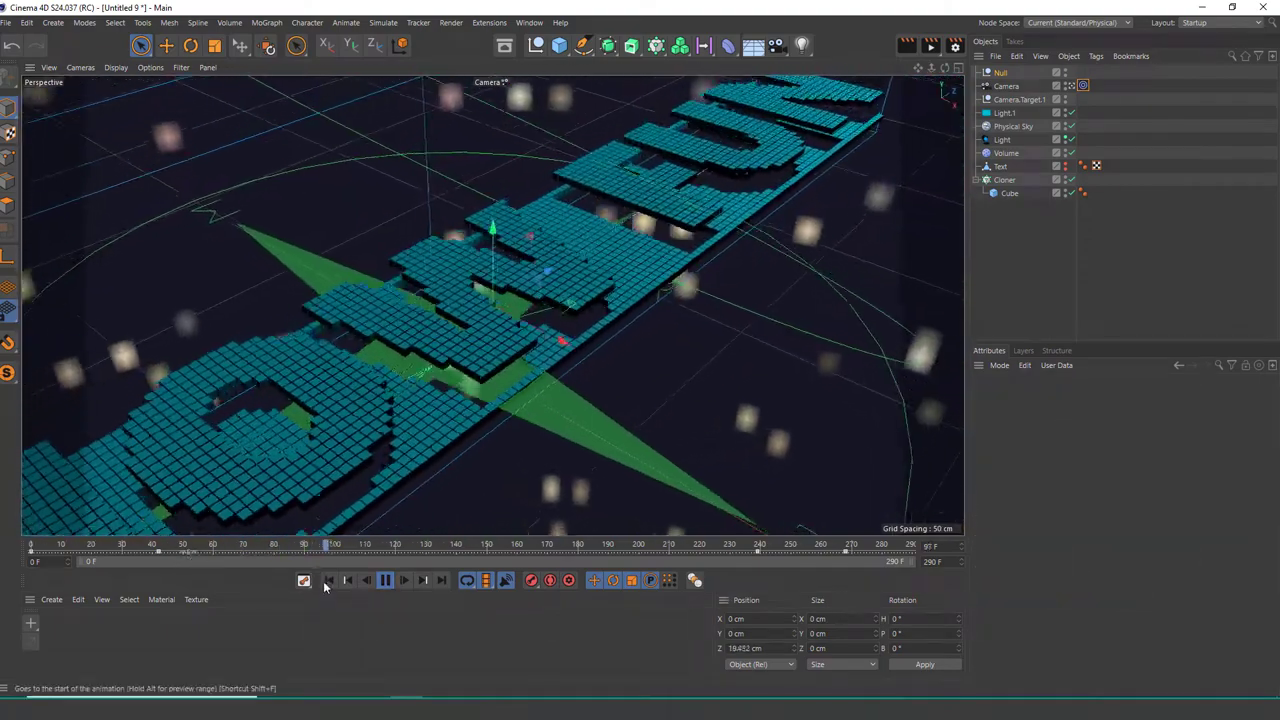
click(329, 580)
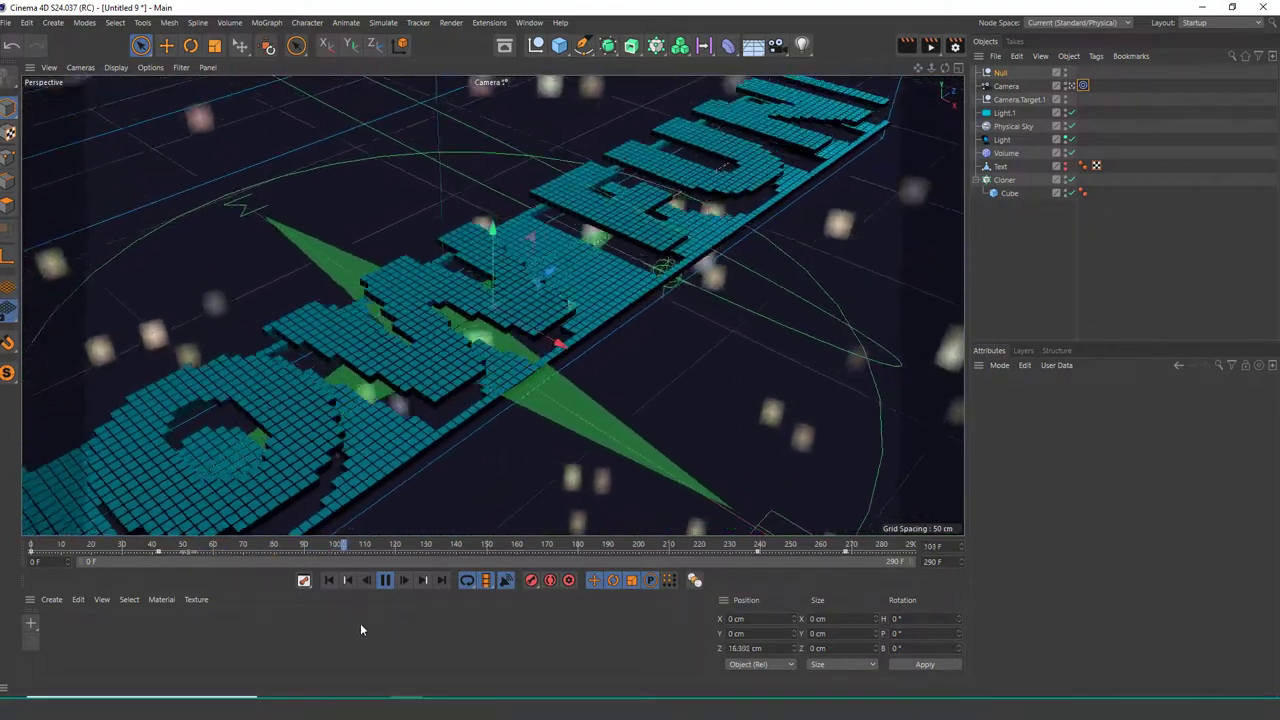
Step: Shorten the preview range so it ends at 267 F
click(386, 582)
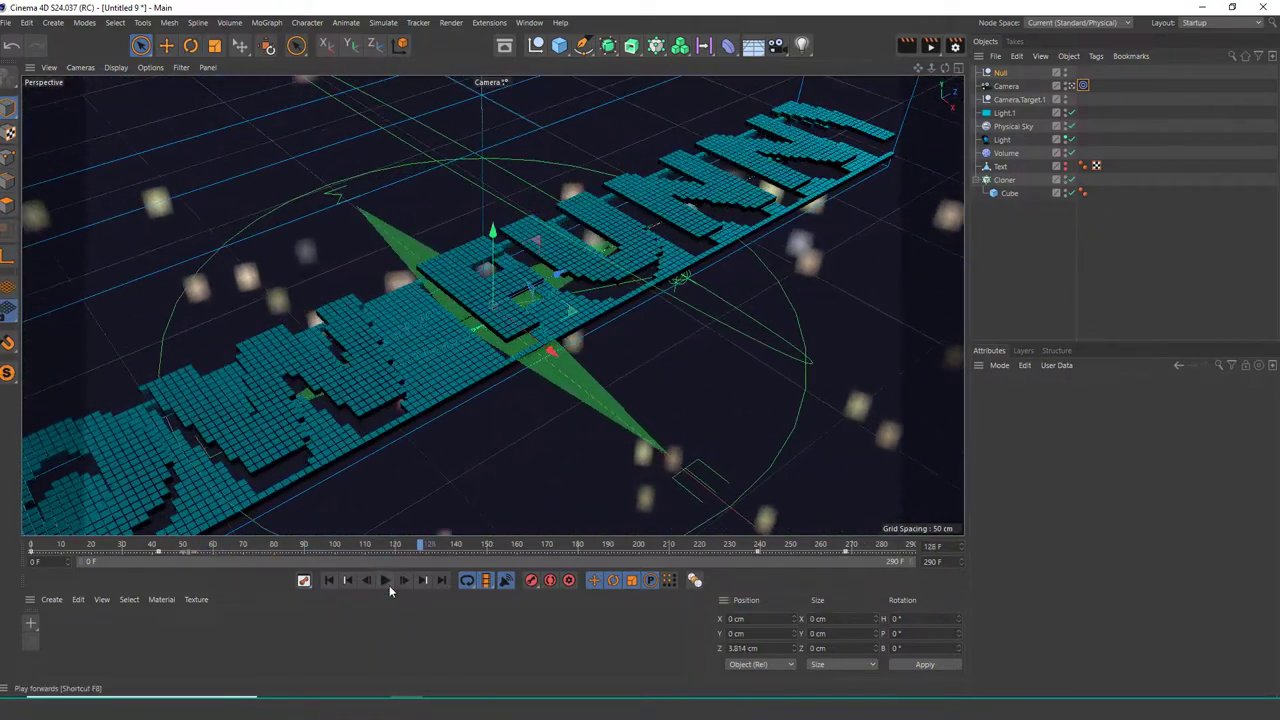
click(1002, 73)
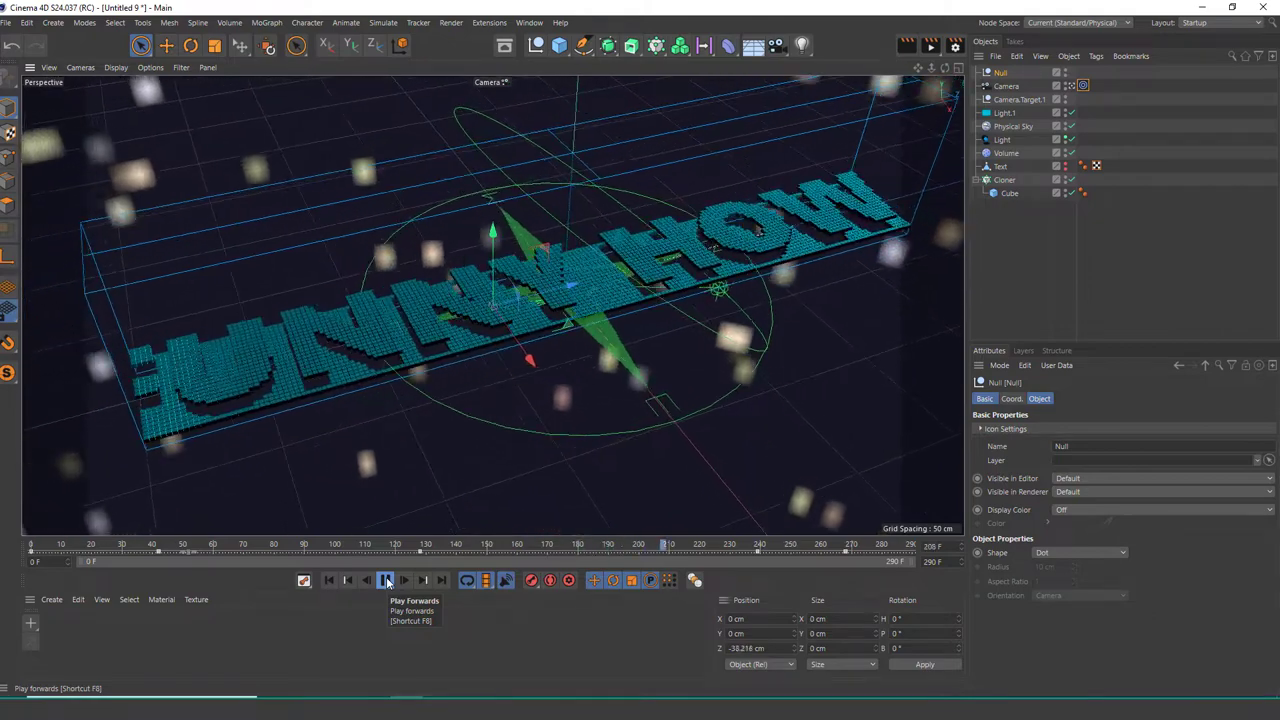
drag(907, 561, 867, 572)
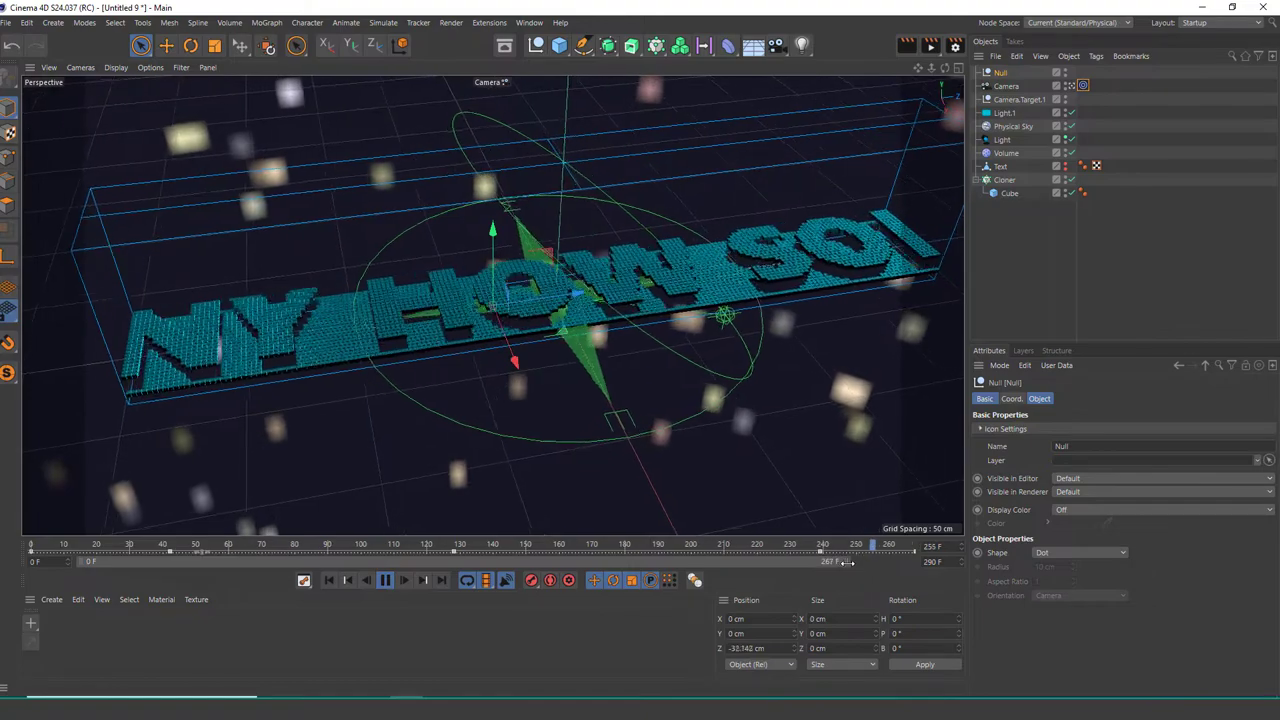
click(909, 47)
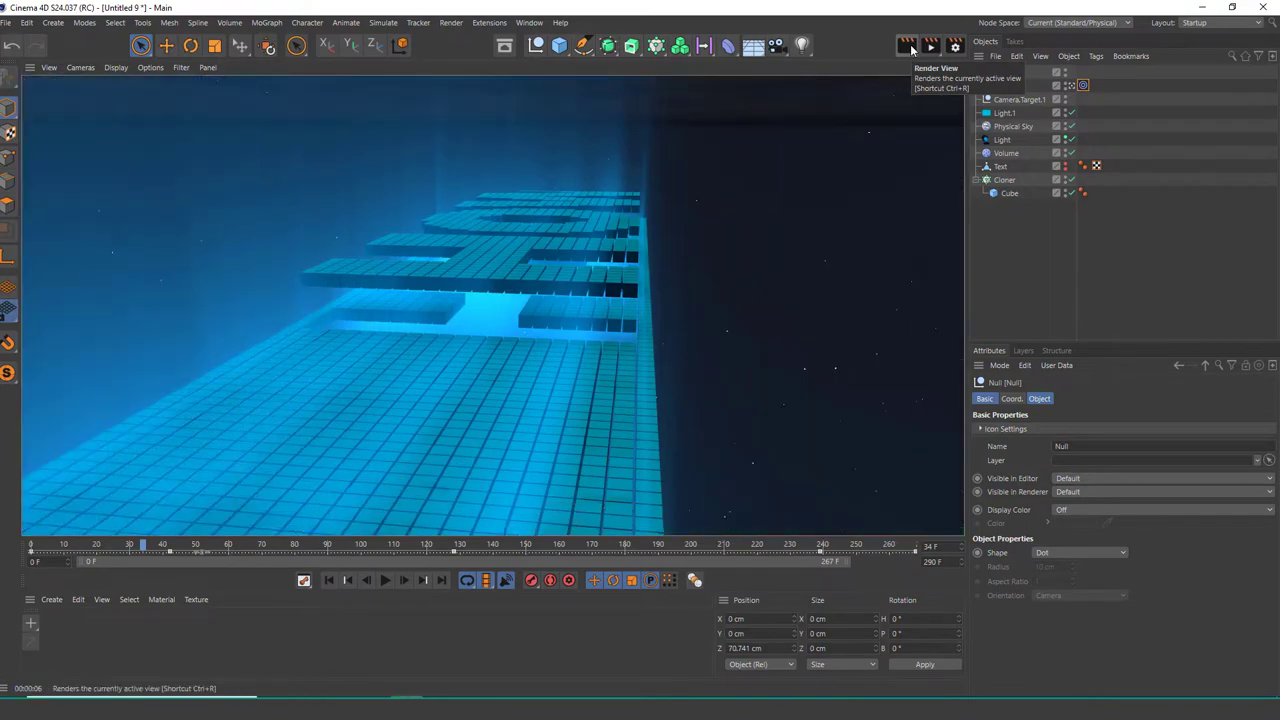
click(393, 584)
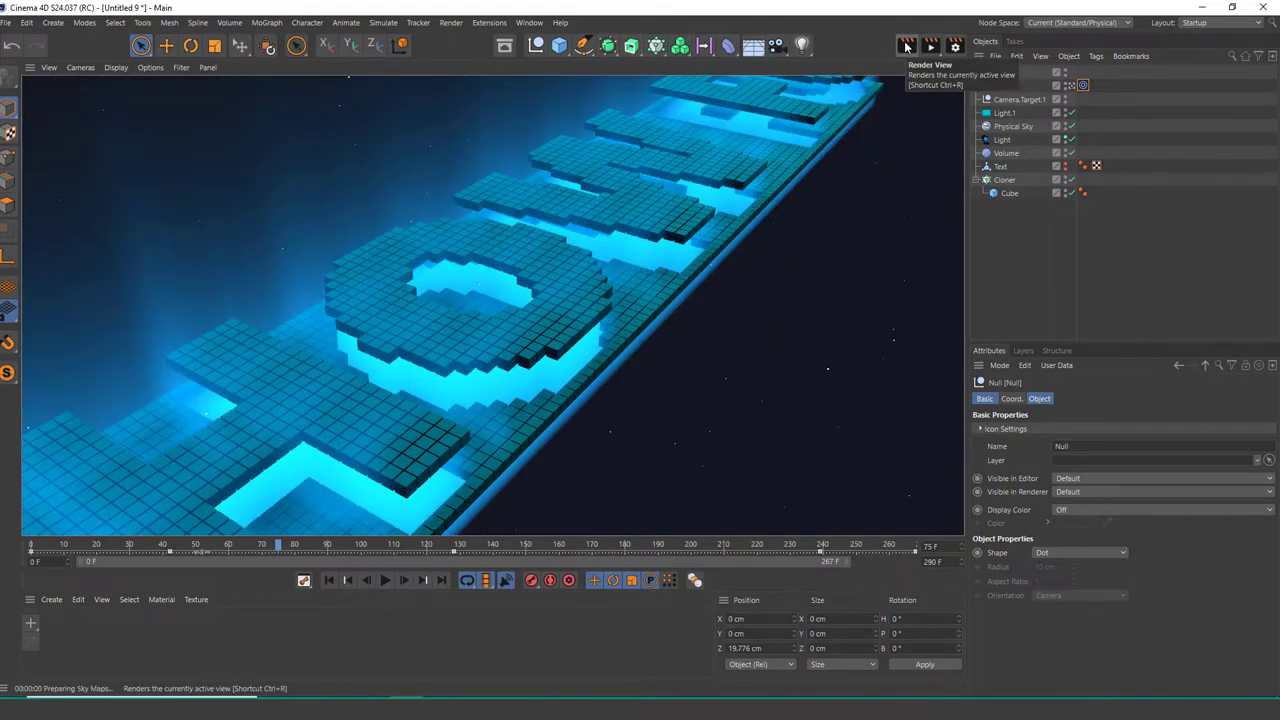
click(384, 581)
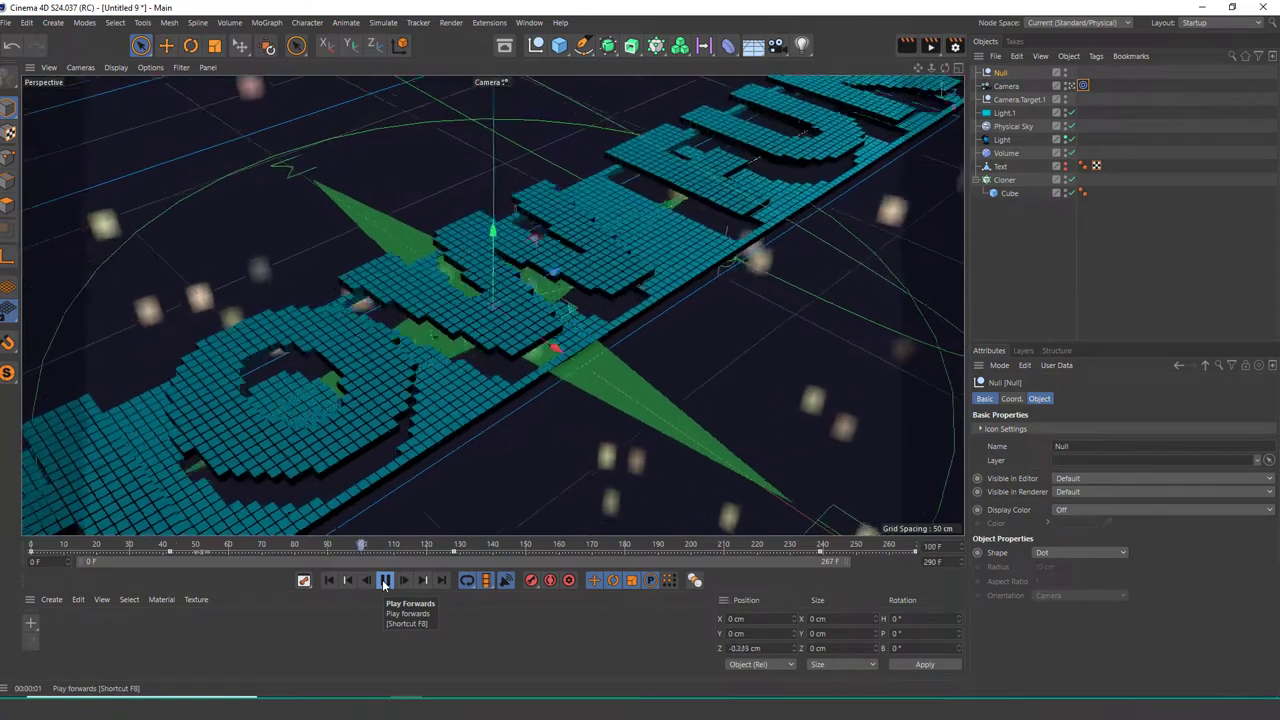
click(384, 581)
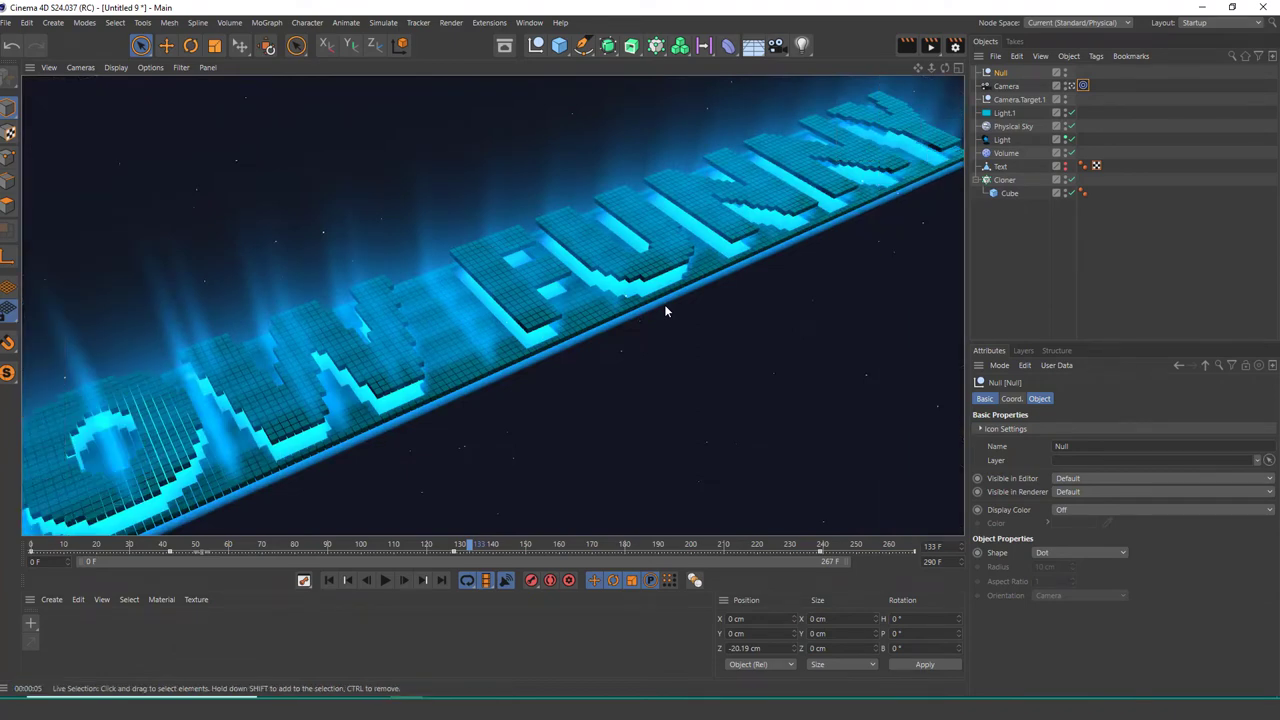
click(385, 581)
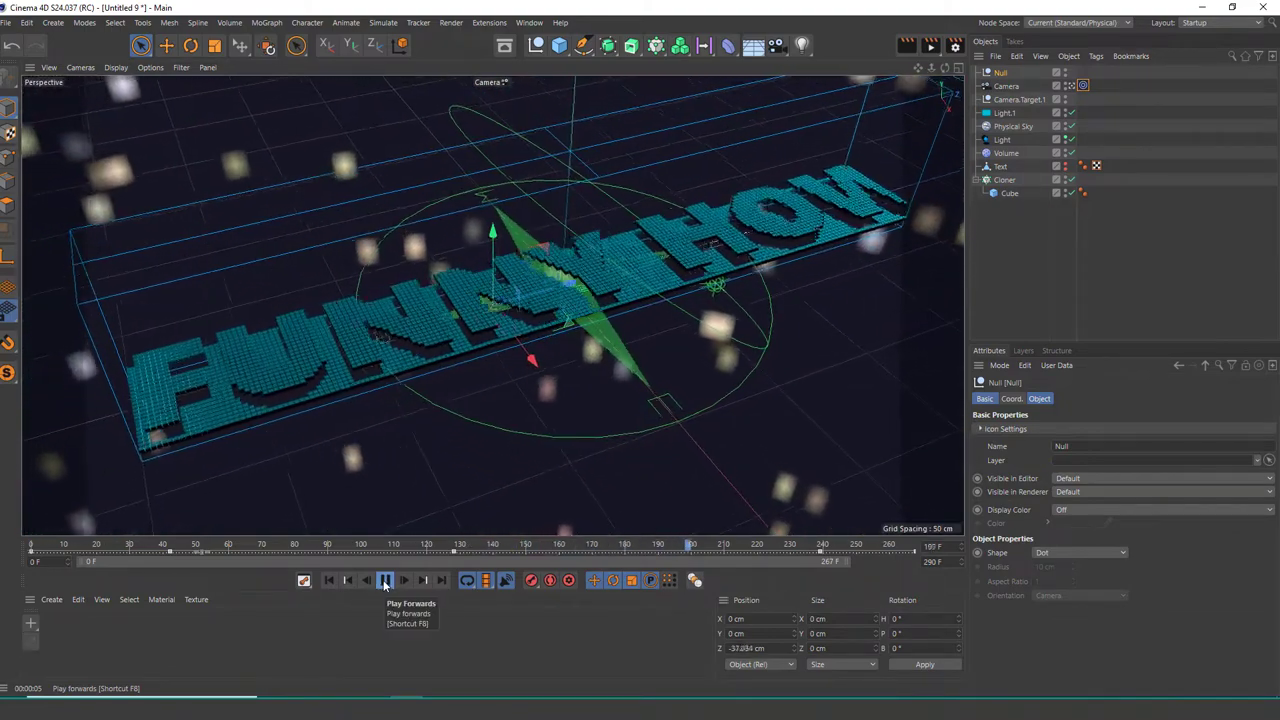
click(385, 581)
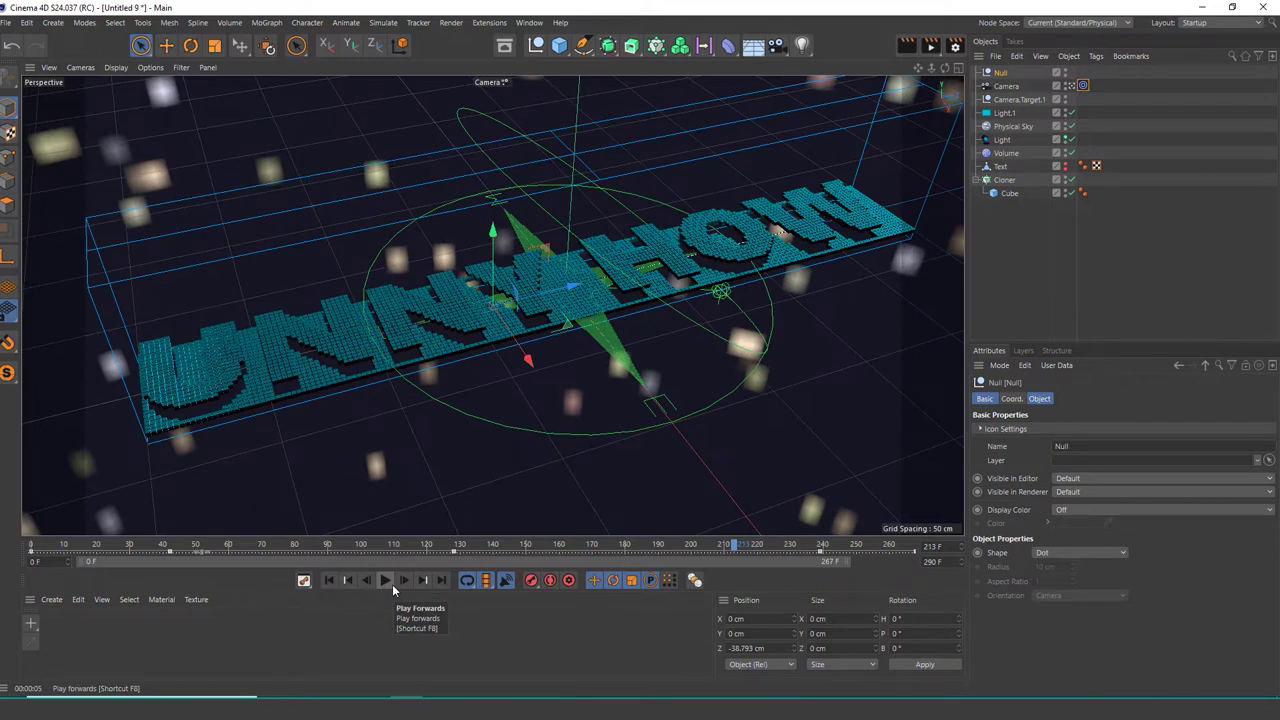
Step: Set render output to the HDTV 1080 25 preset (1920×1080, 25 fps) with MP4 format, then browse for the output file
click(955, 47)
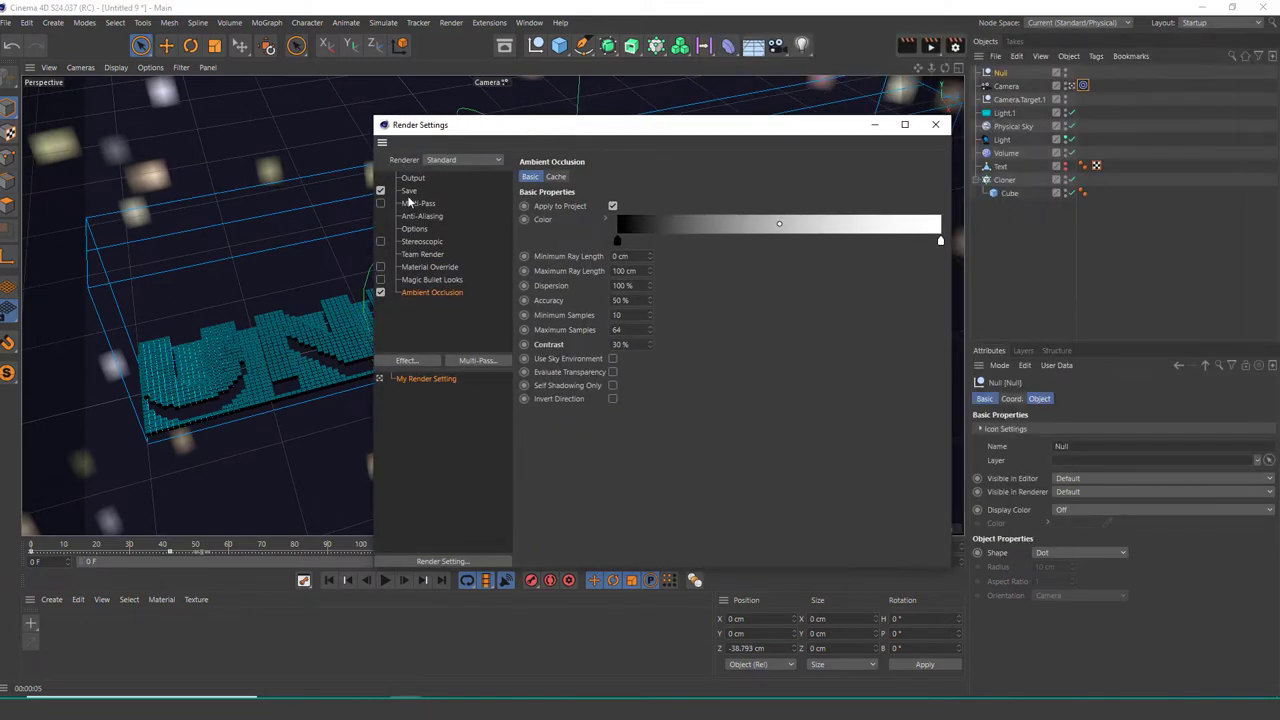
mouse_move(550, 204)
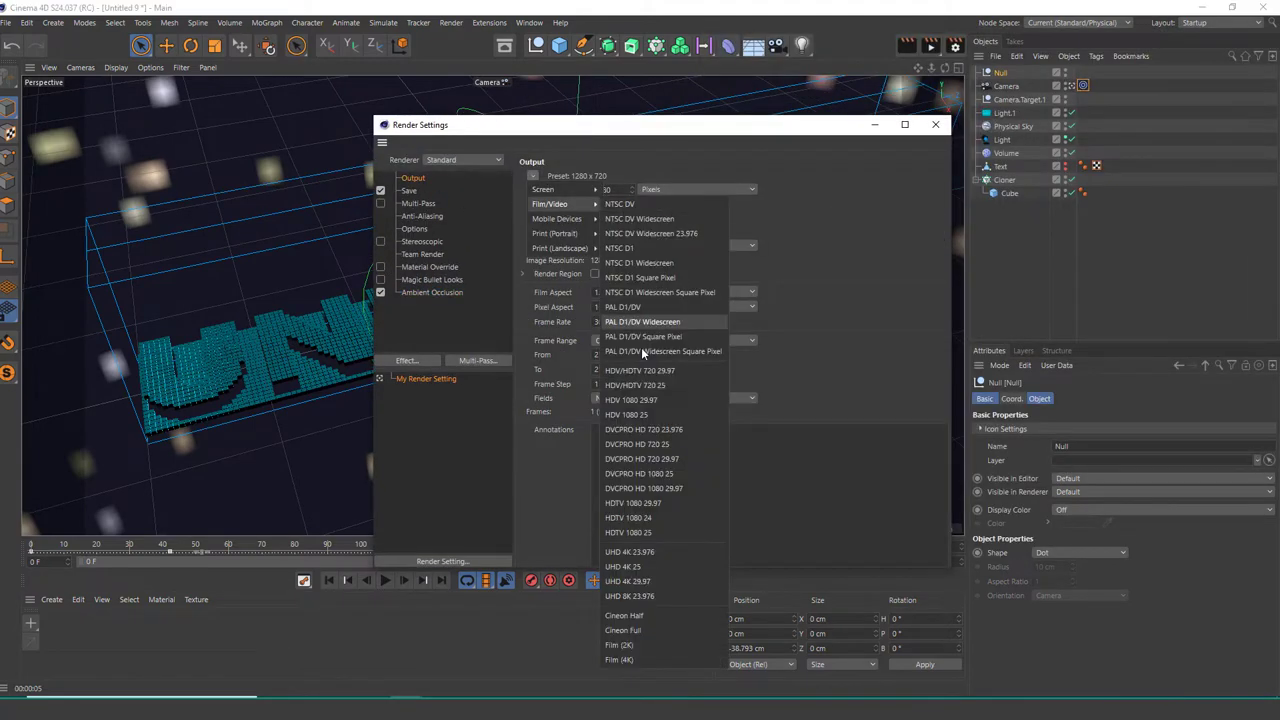
click(628, 532)
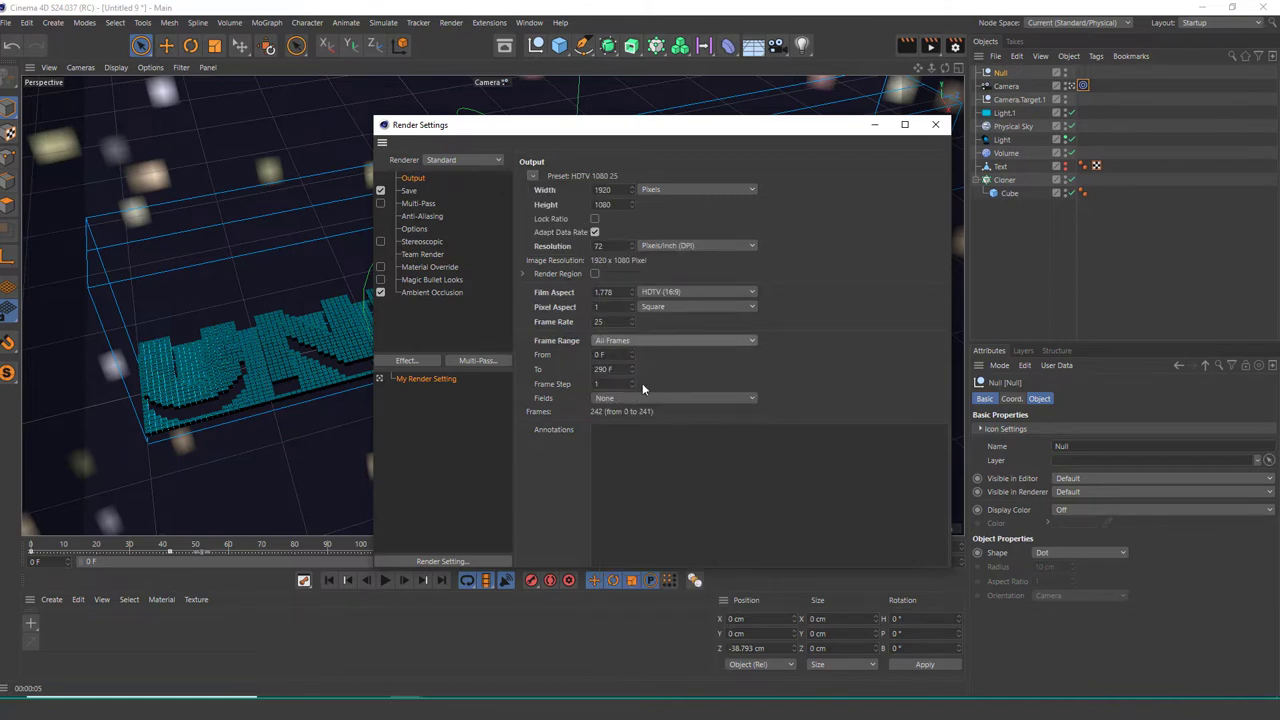
click(418, 196)
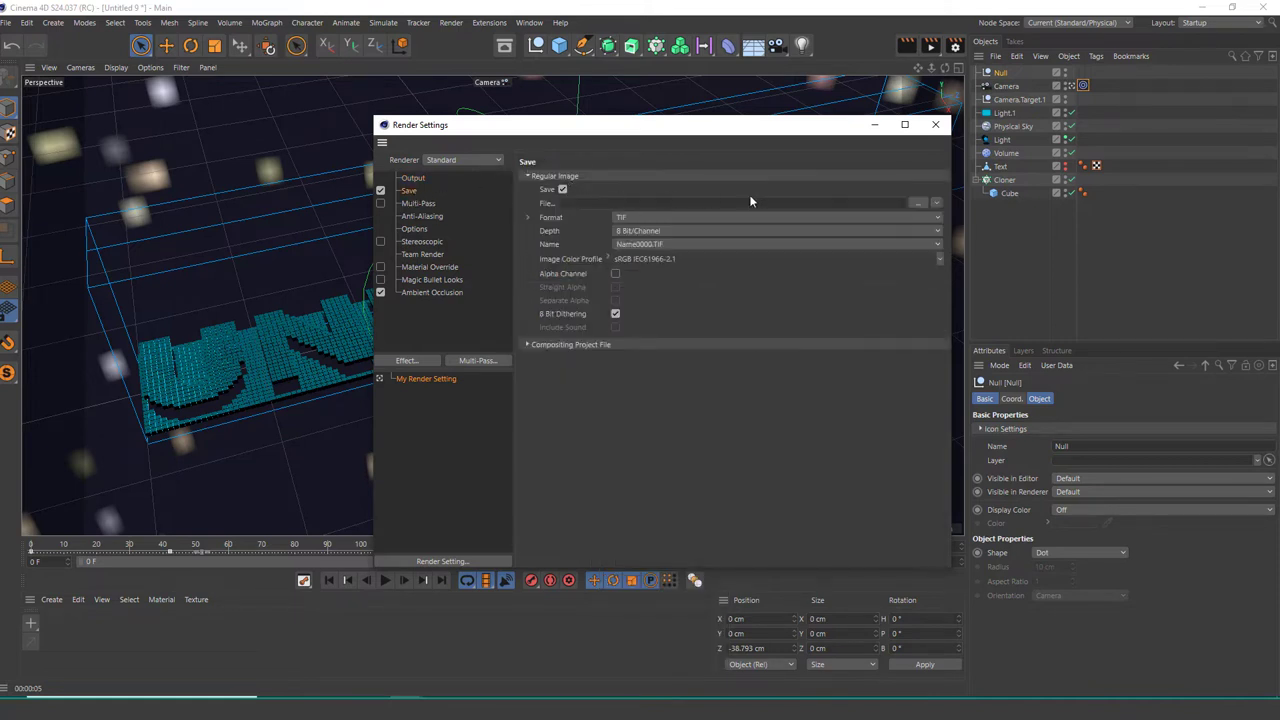
click(667, 217)
click(643, 510)
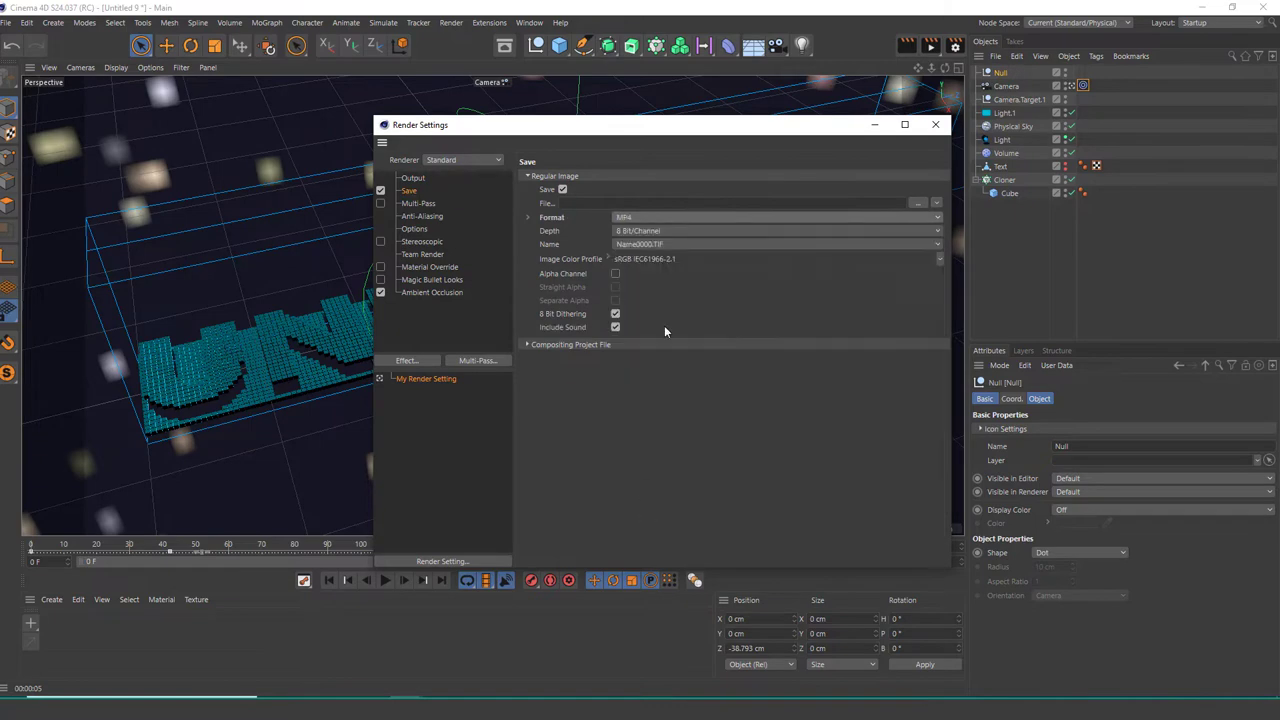
click(920, 202)
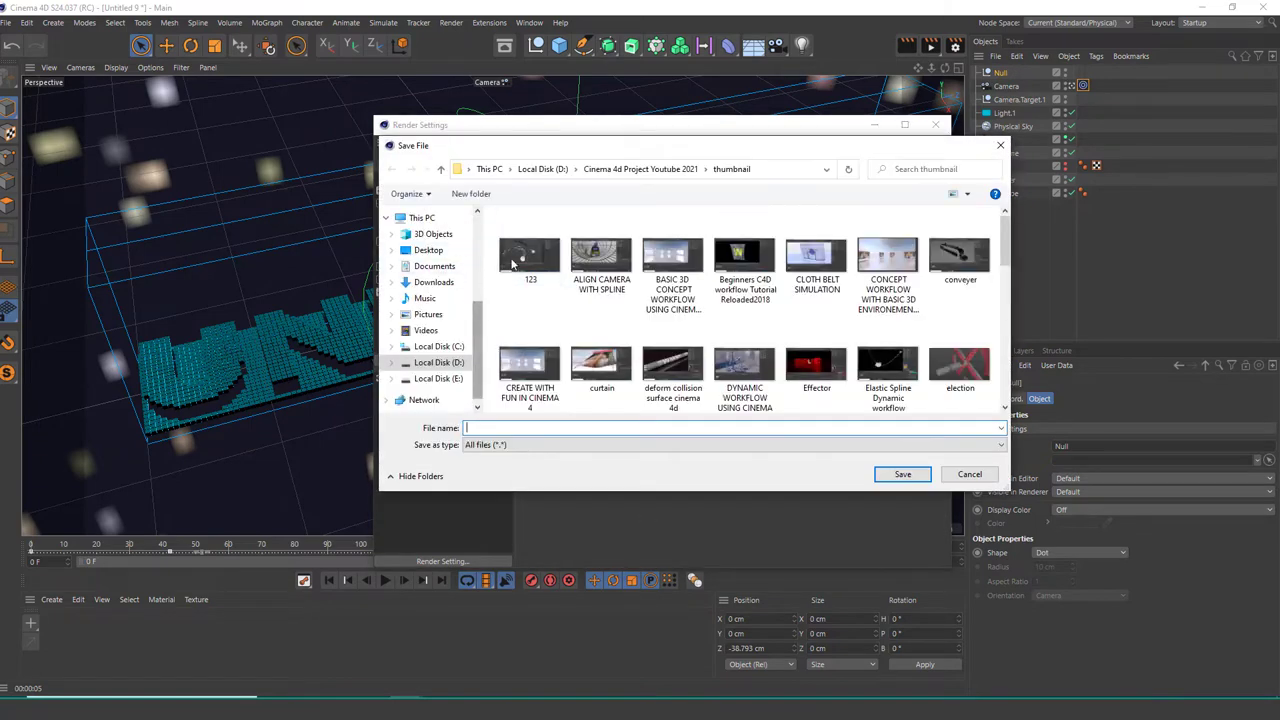
Step: Save the render as 'Scrolling Text using Volume and raylight Effect Cinema 4d Tutorial' in the Master folder
click(640, 169)
double_click(540, 246)
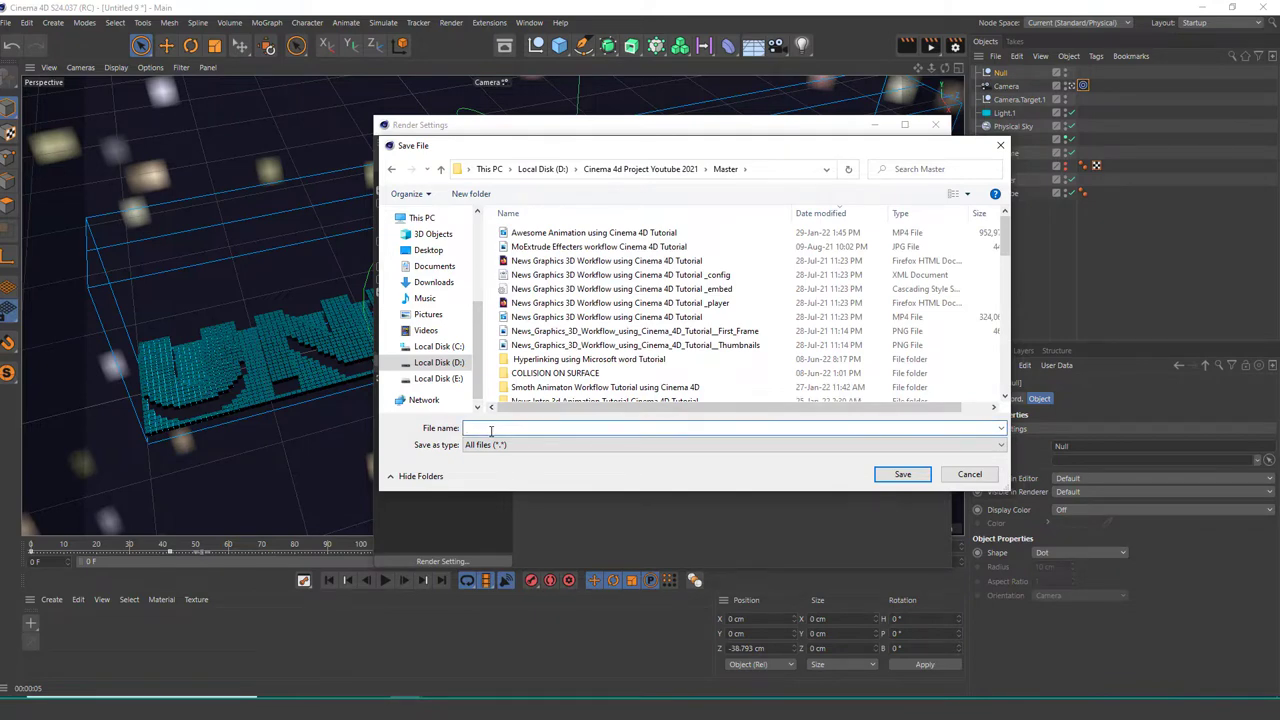
text(Scrolling Text using Volume and raylight Effect Cinema 4d Tutorial)
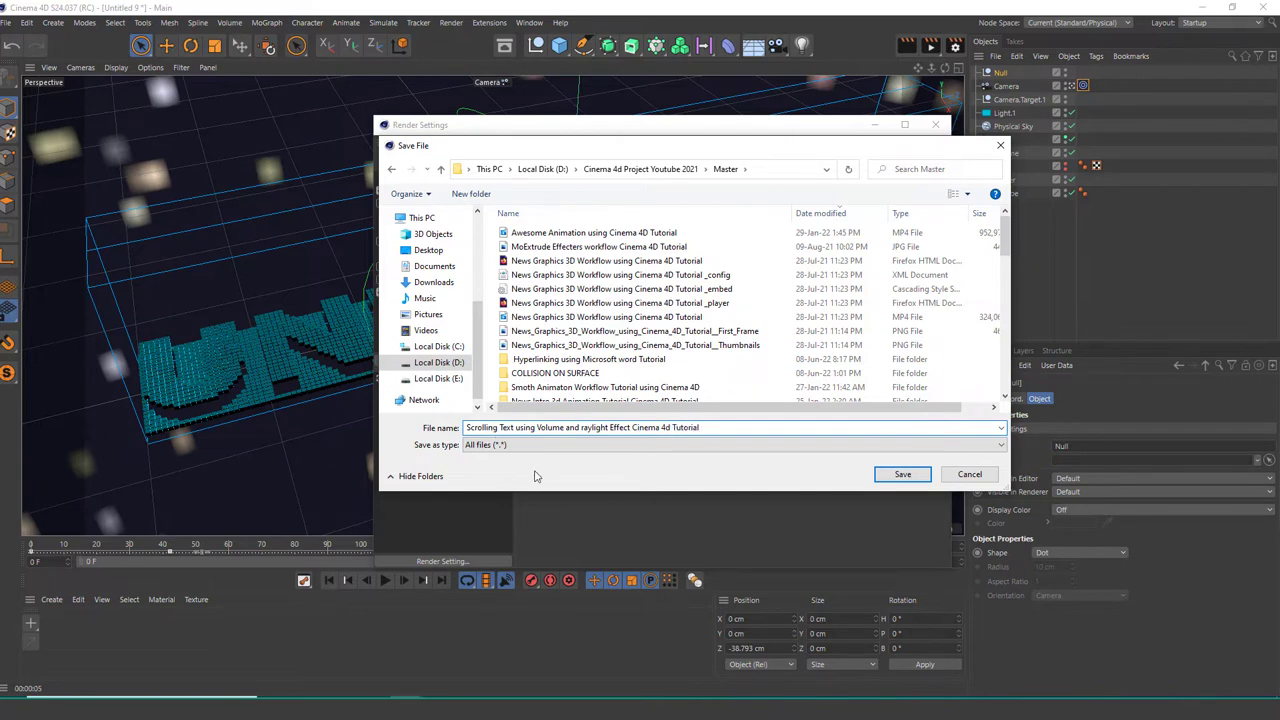
click(886, 477)
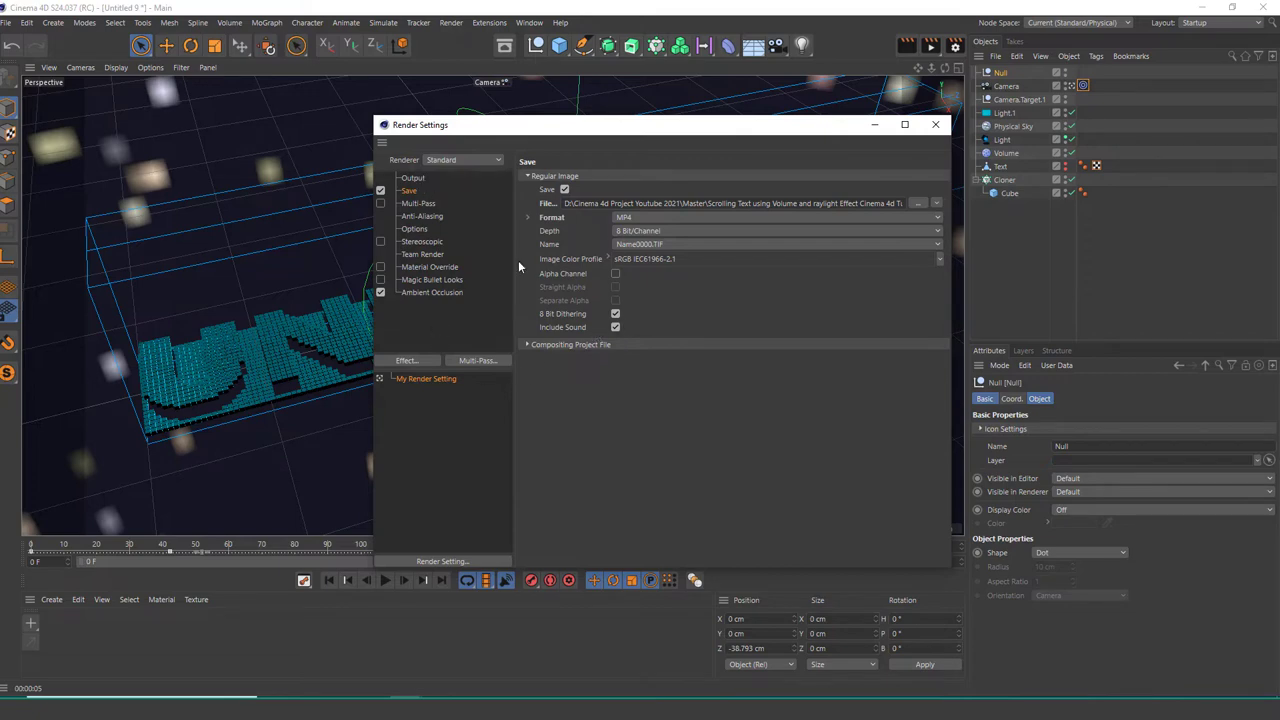
click(935, 124)
Step: Render the 242-frame animation to the Picture Viewer and zoom out to watch it
click(930, 45)
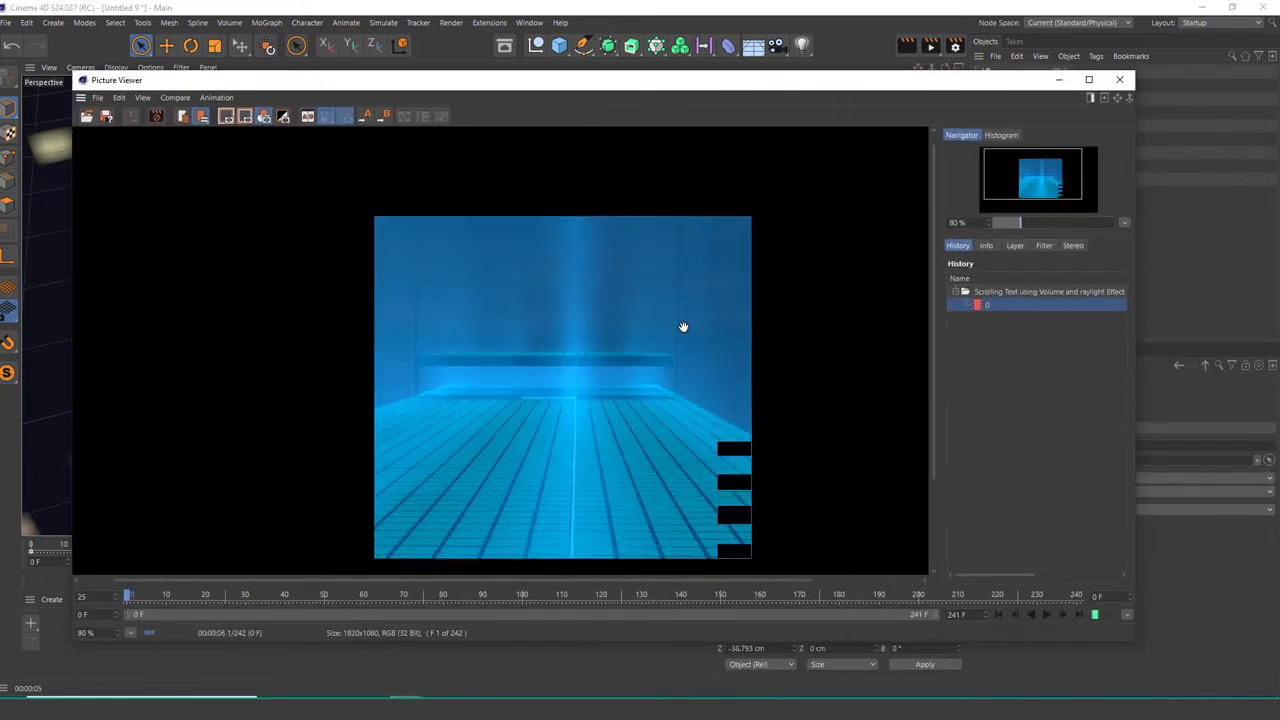
scroll(683, 326, down, 2)
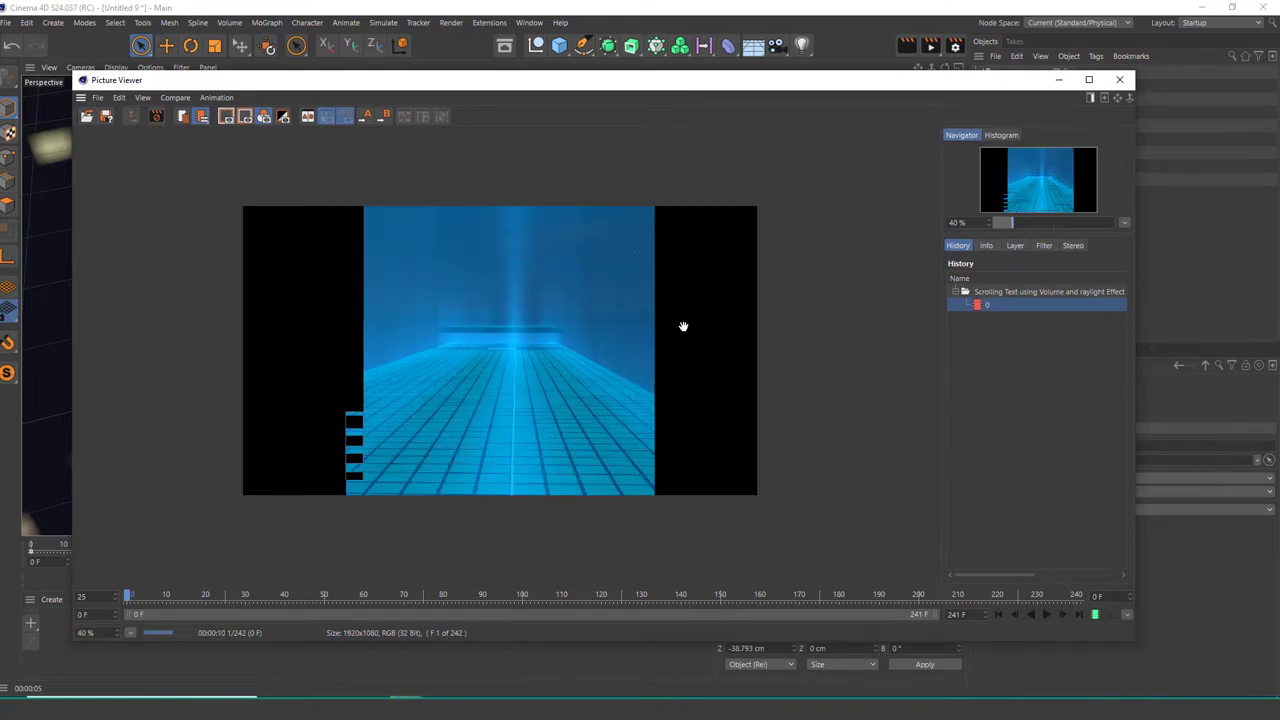